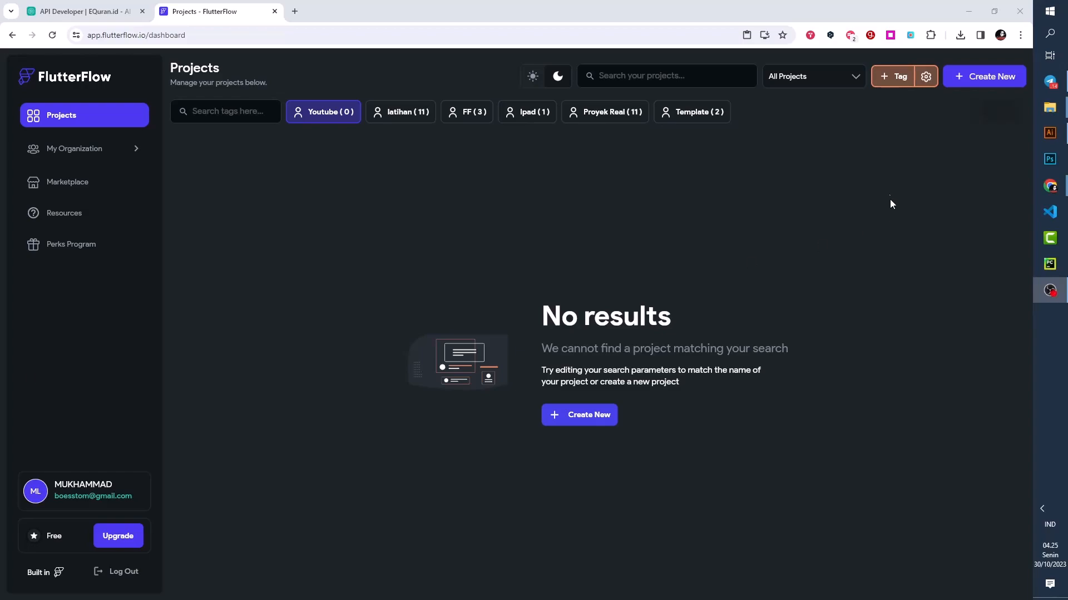
- Create a blank project named "Quran-app" with Firebase setup turned off and start building it
click(964, 80)
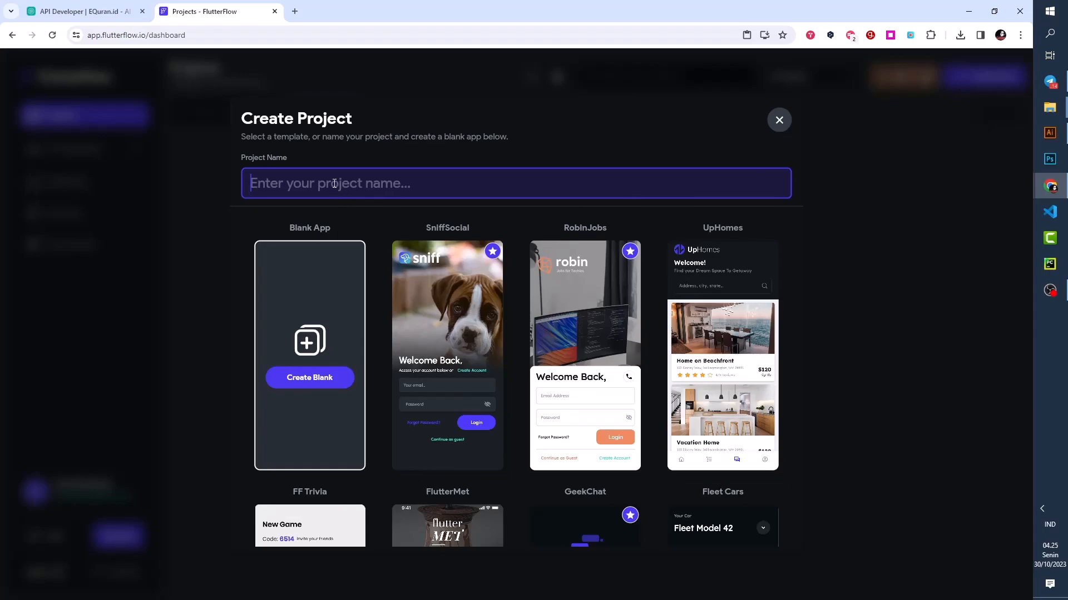
text(Quran)
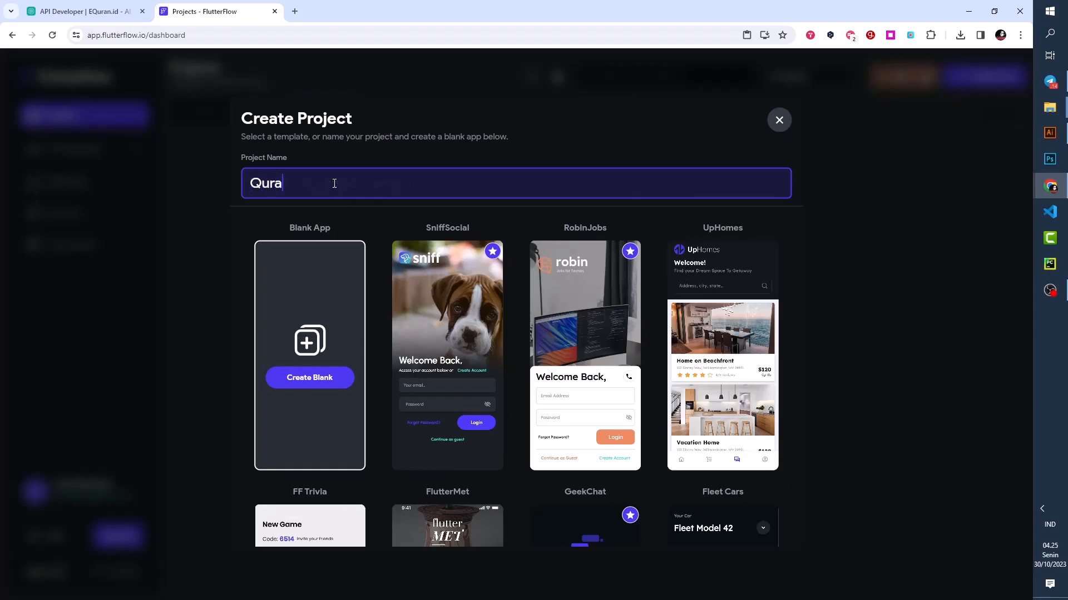
text(-app)
click(324, 370)
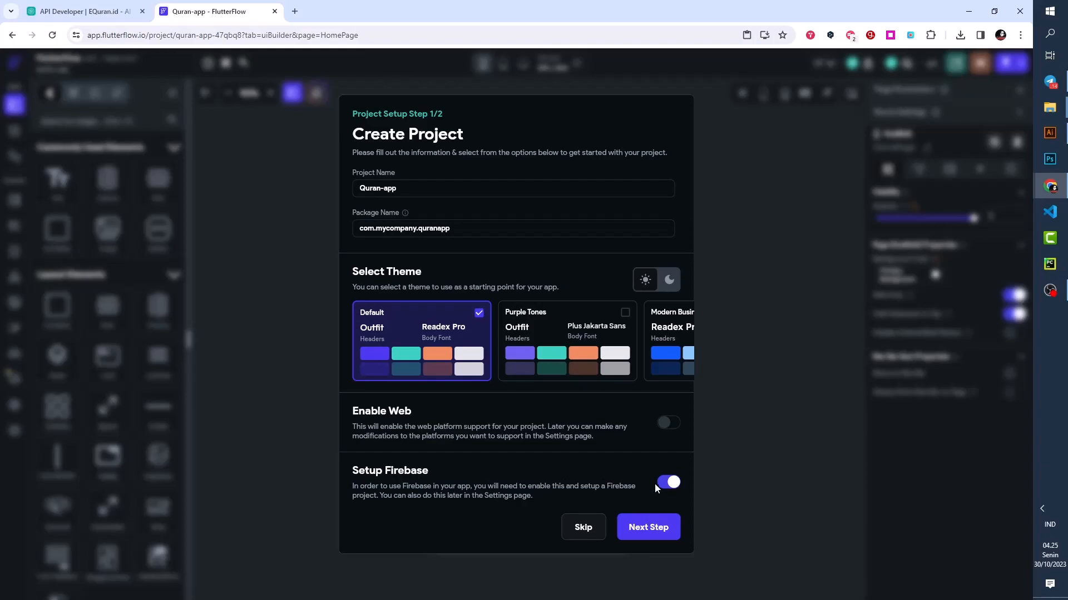
click(671, 484)
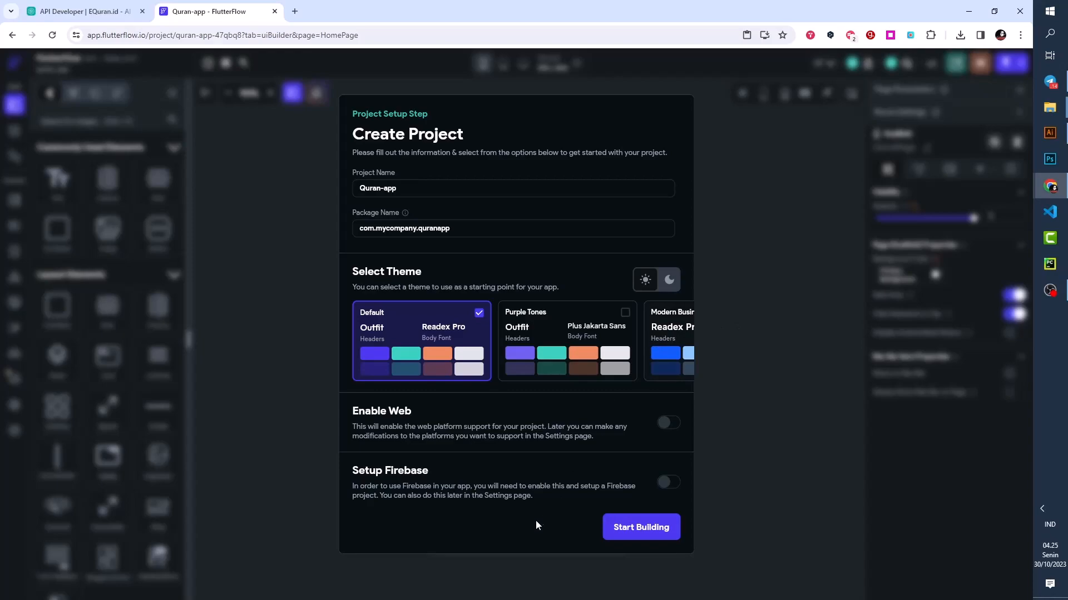
click(634, 528)
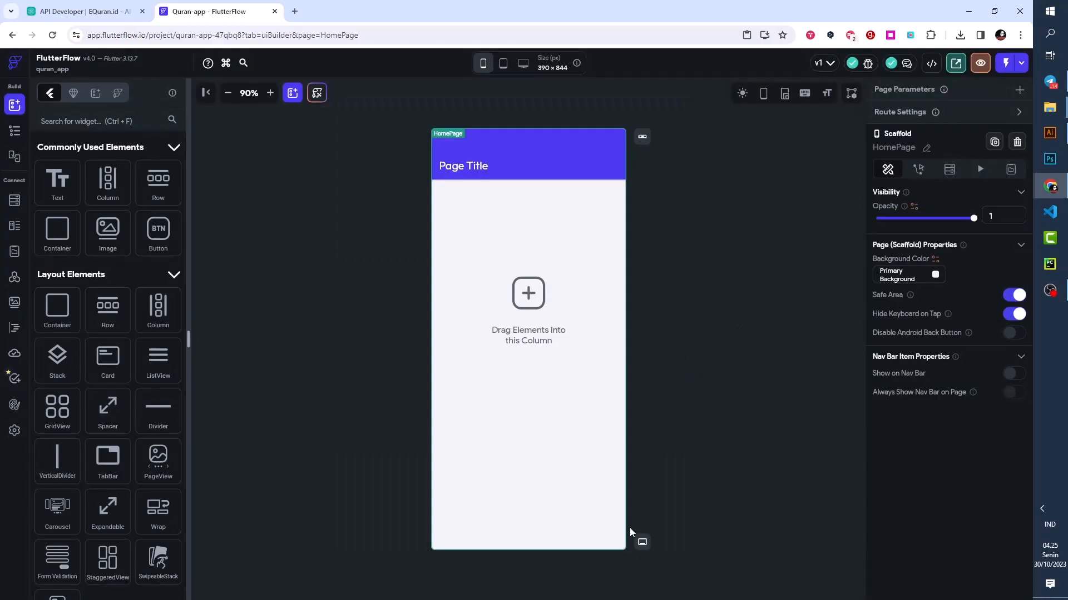
- Disable Safe Area on the HomePage and delete its AppBar from the widget tree
click(14, 134)
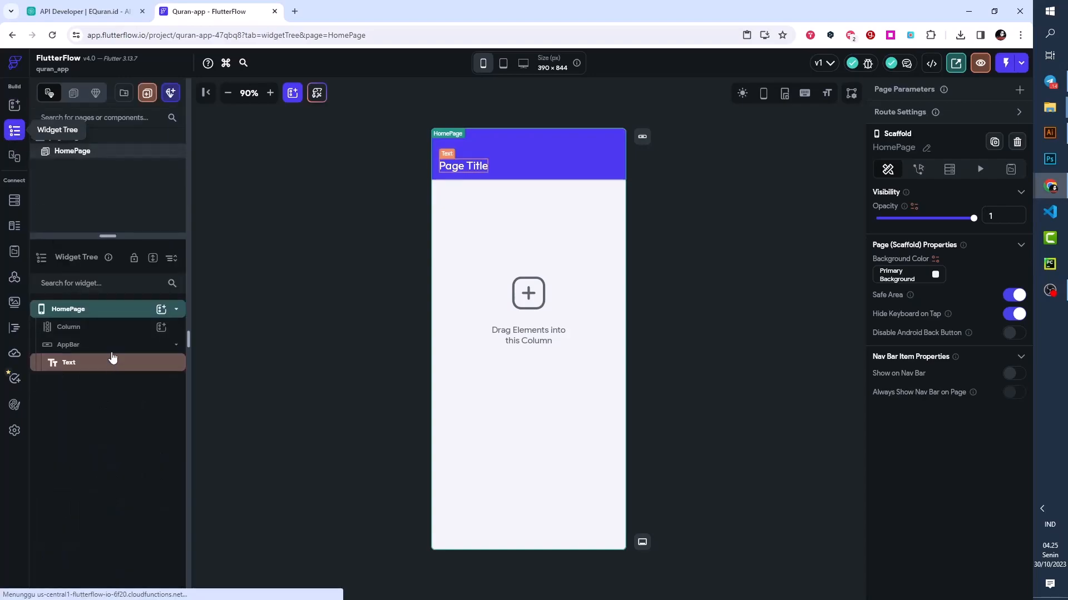
click(1015, 295)
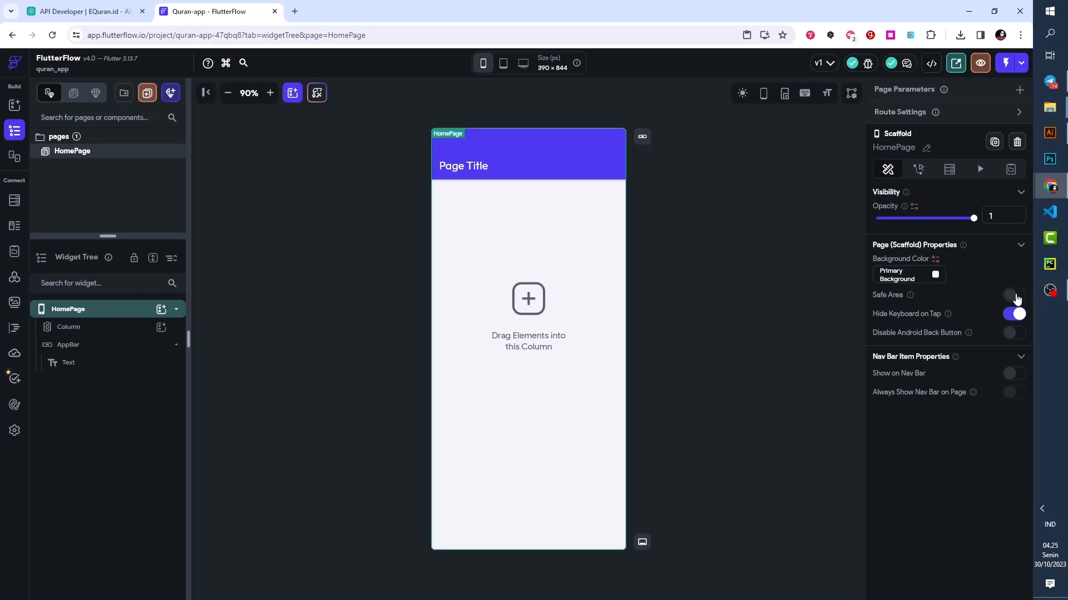
click(67, 348)
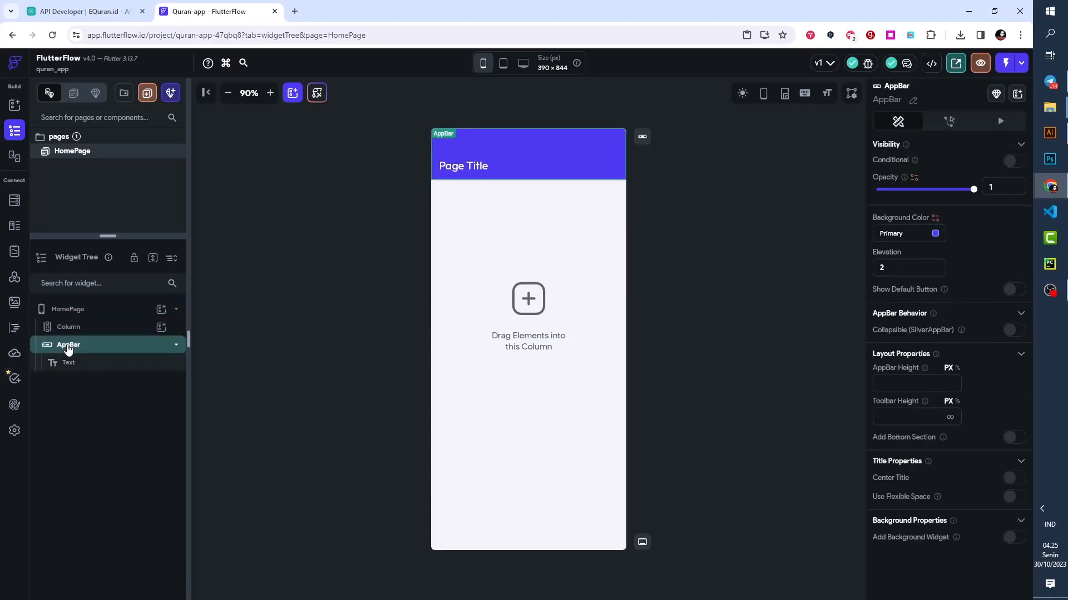
right_click(68, 349)
click(208, 334)
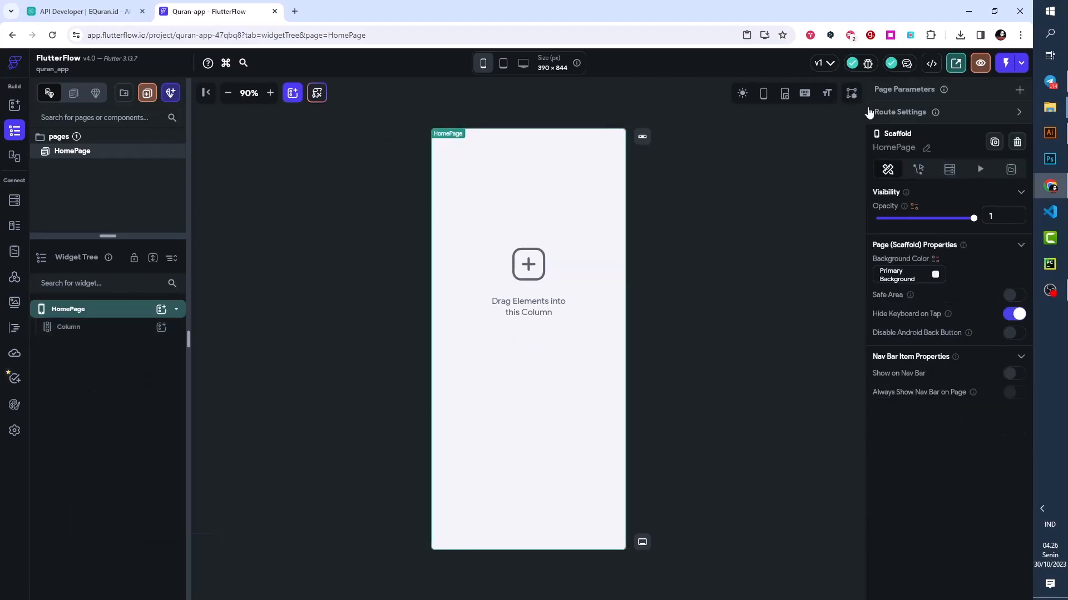
- Rename the HomePage page to "daftarSurat"
click(926, 148)
text(daftarS)
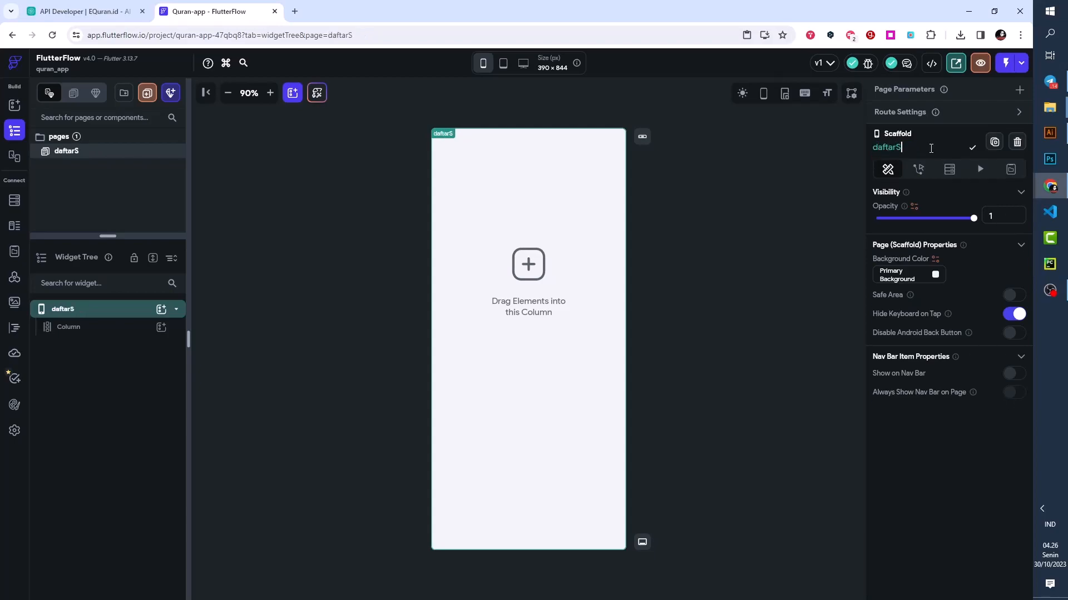
text(urat)
click(971, 150)
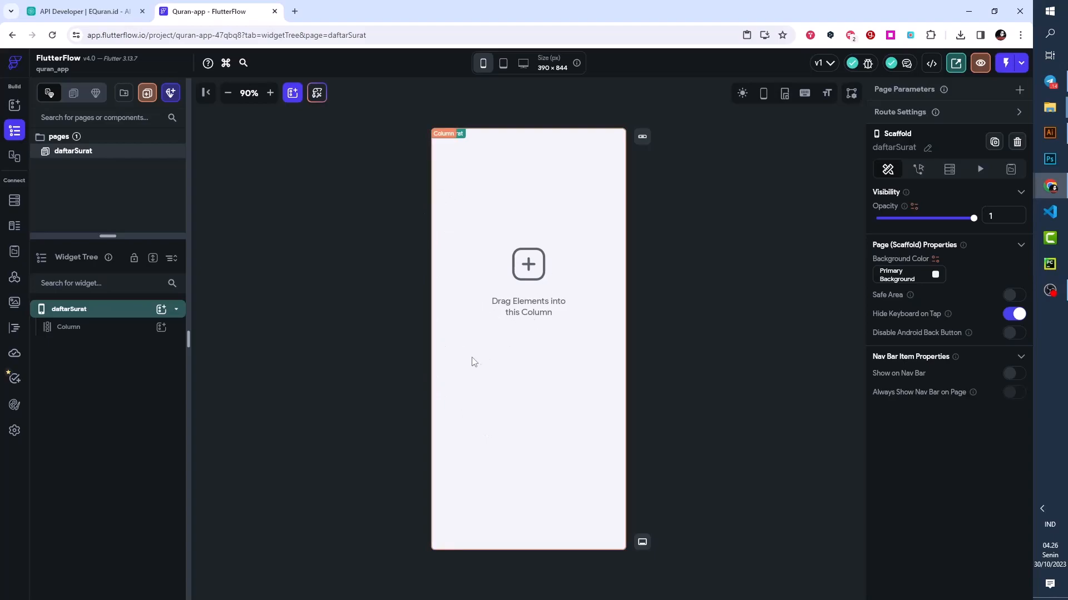
- Add a Row inside the page's main Column and nest another Column inside that Row
click(81, 334)
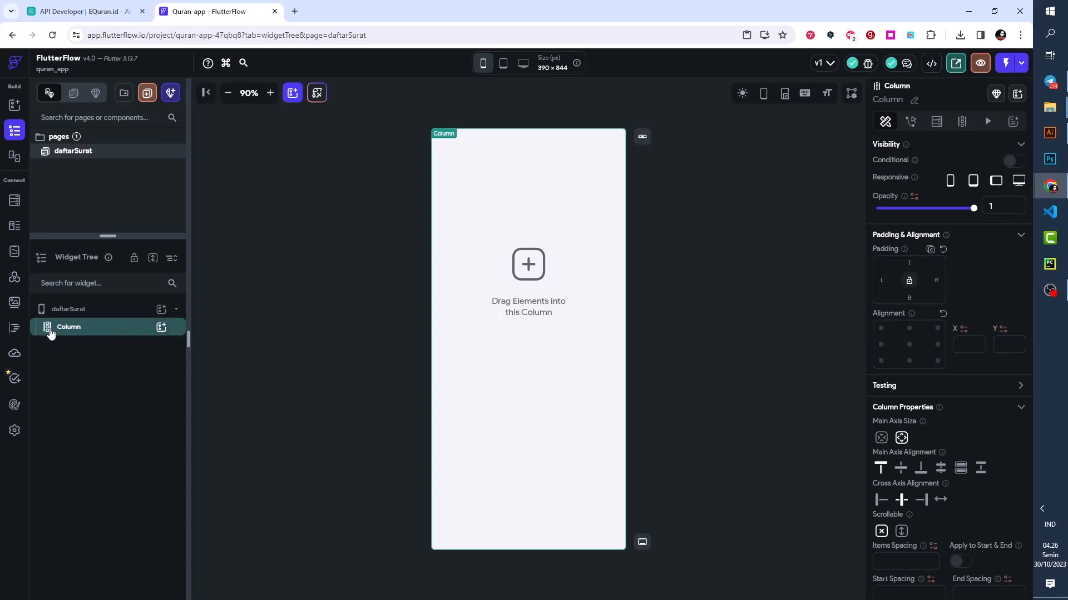
click(161, 329)
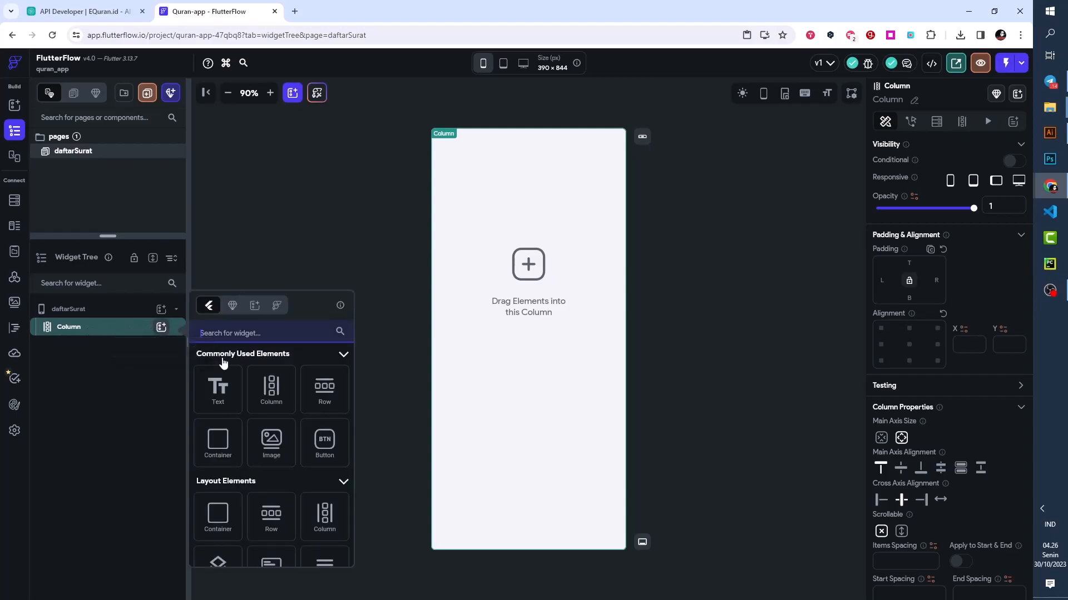
click(337, 395)
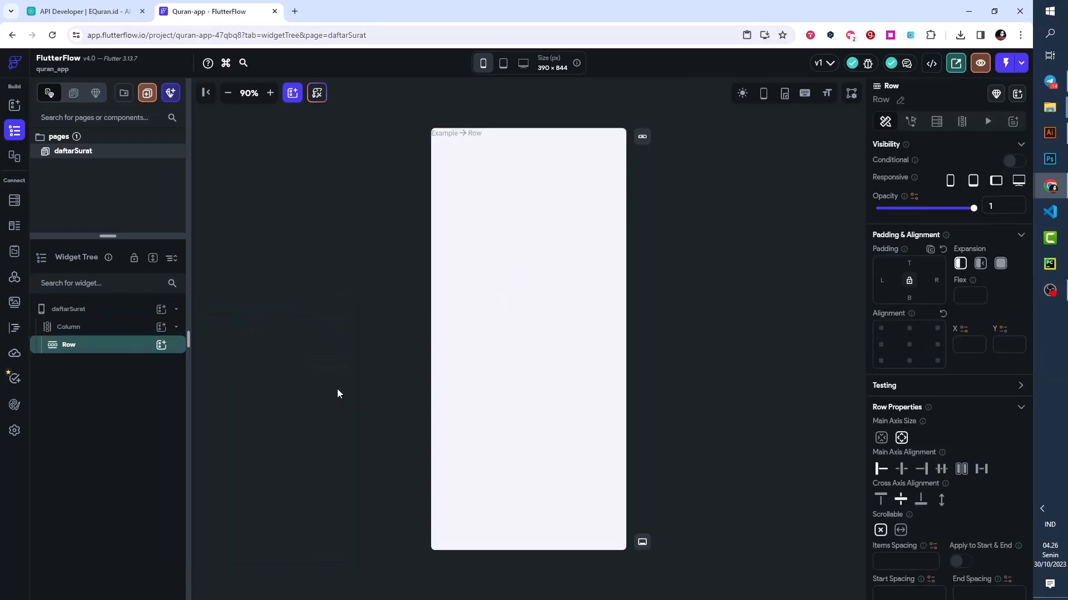
click(161, 346)
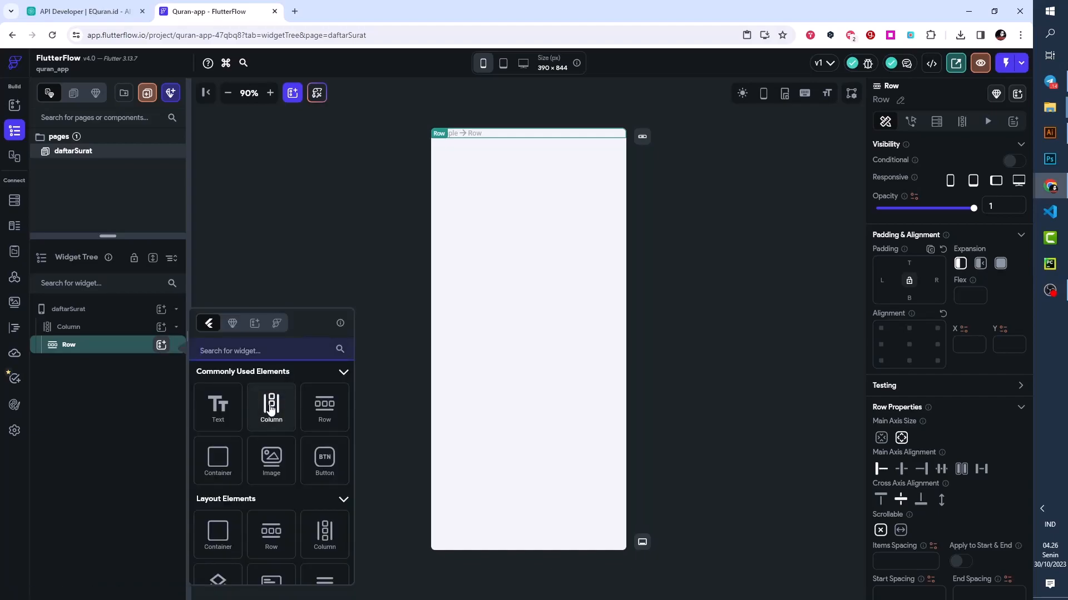
click(271, 410)
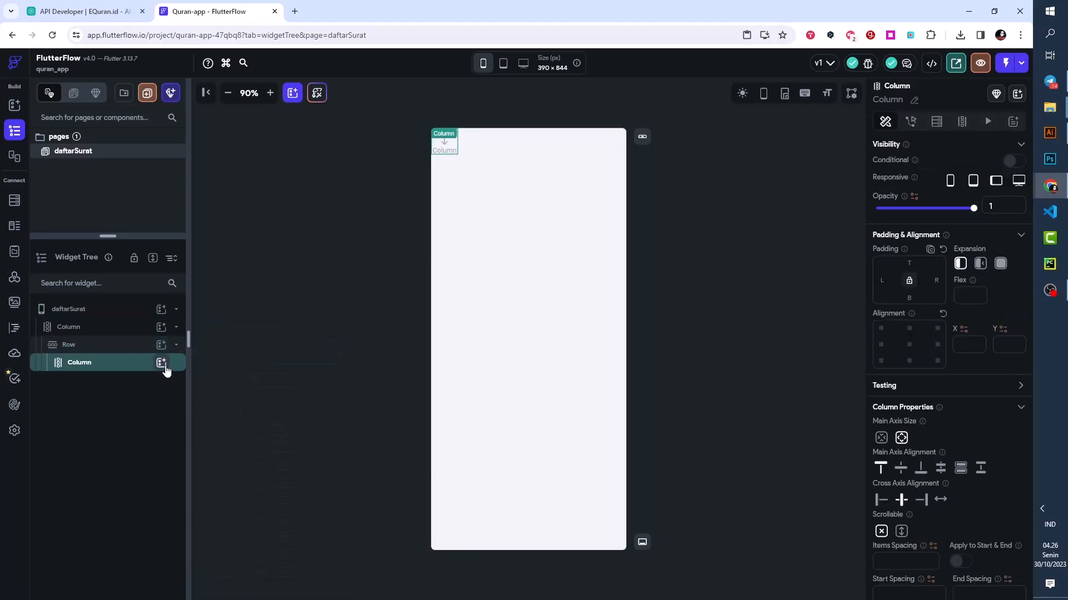
- Add three Text widgets to the Column nested inside the Row
click(161, 363)
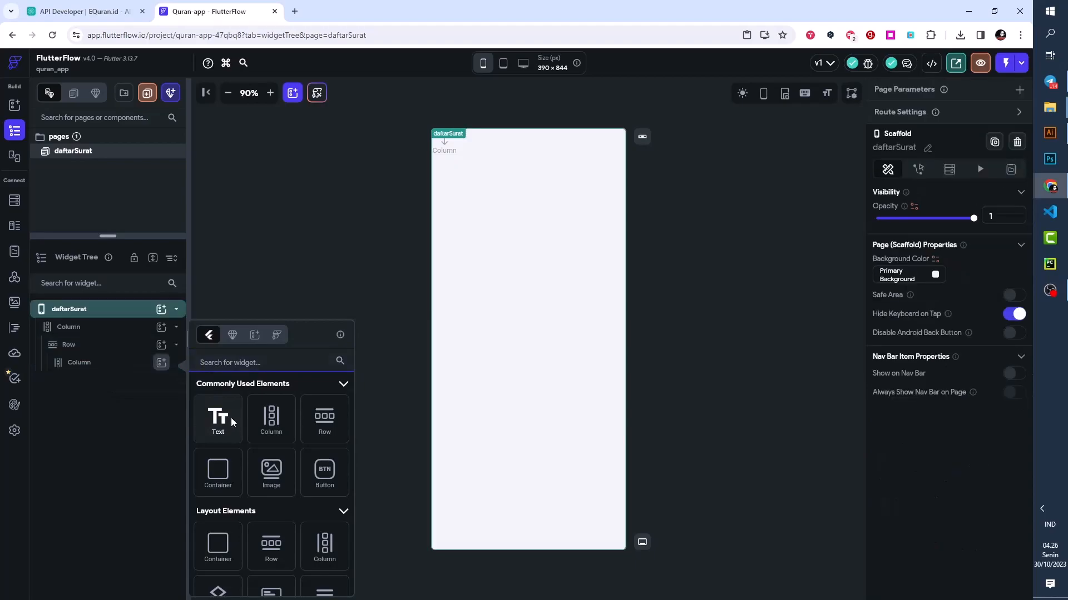
click(233, 423)
click(161, 362)
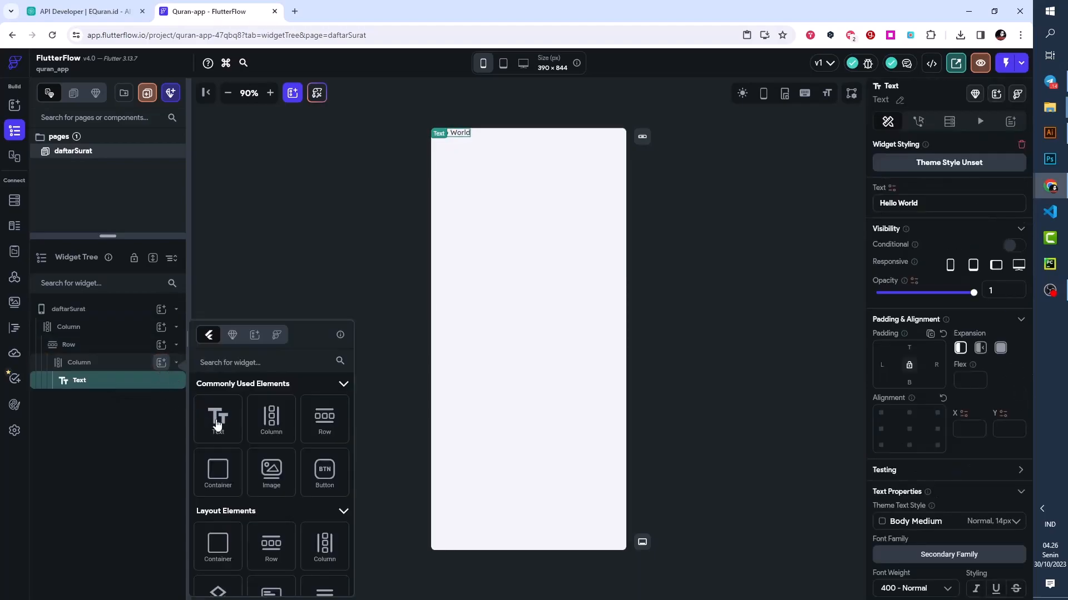
click(217, 424)
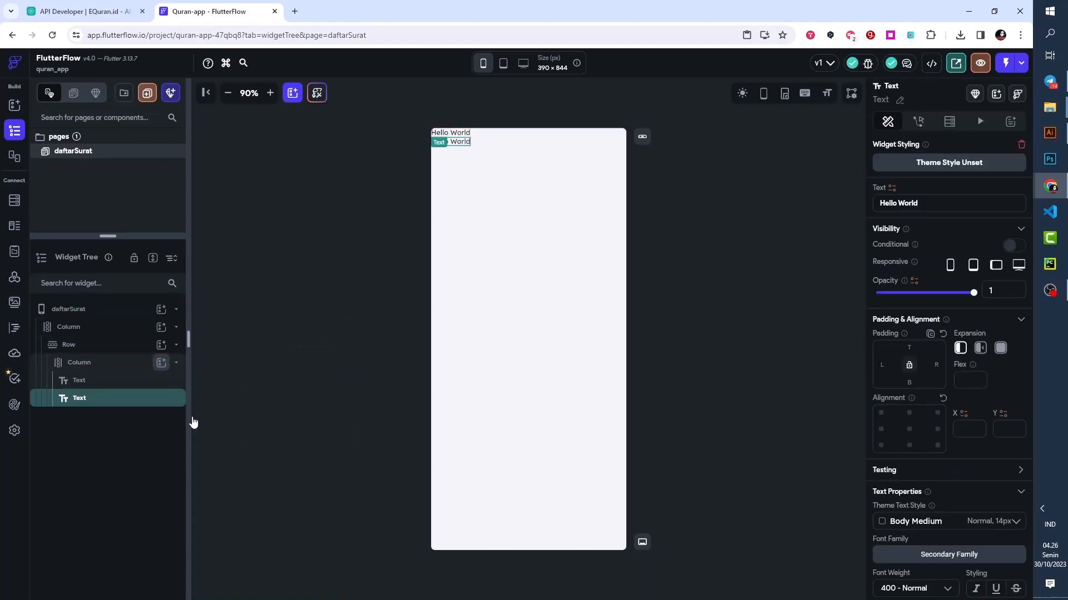
click(216, 422)
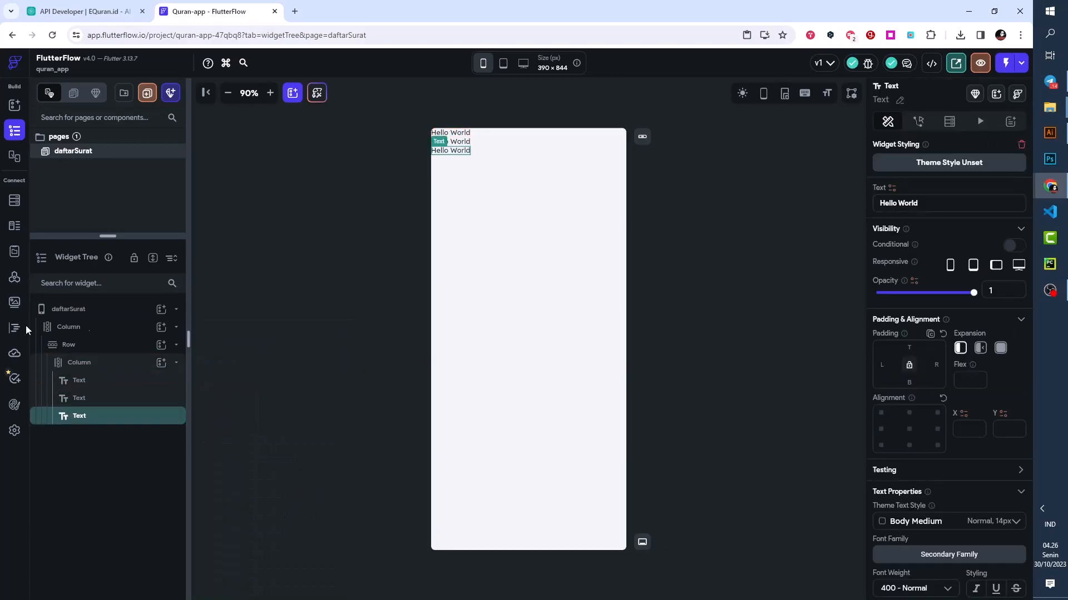
- Set the first Text widget's content to "Quran"
click(122, 386)
drag(929, 202, 878, 202)
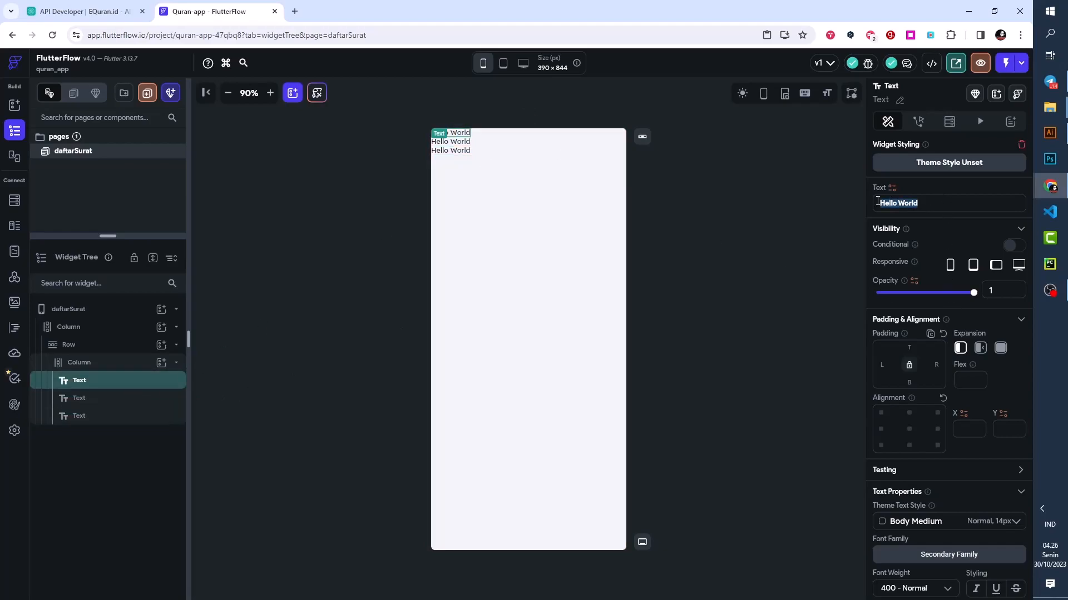
text(Quran)
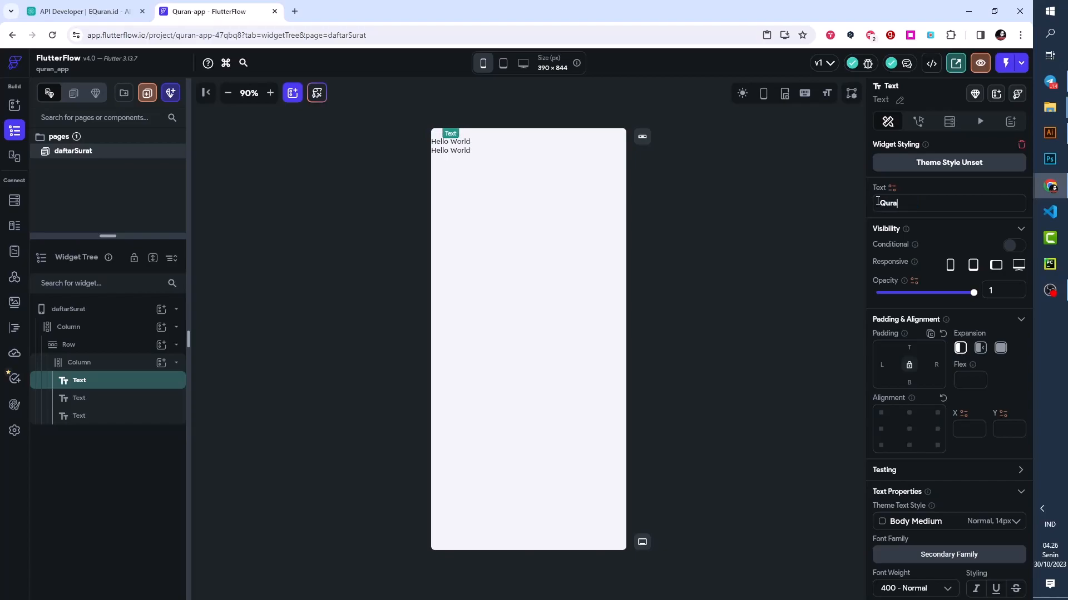
- Set the second Text widget to "Bacalah Quran setiap hari walaupun satu ayat", including the surrounding quotation marks
click(459, 143)
drag(930, 203, 864, 203)
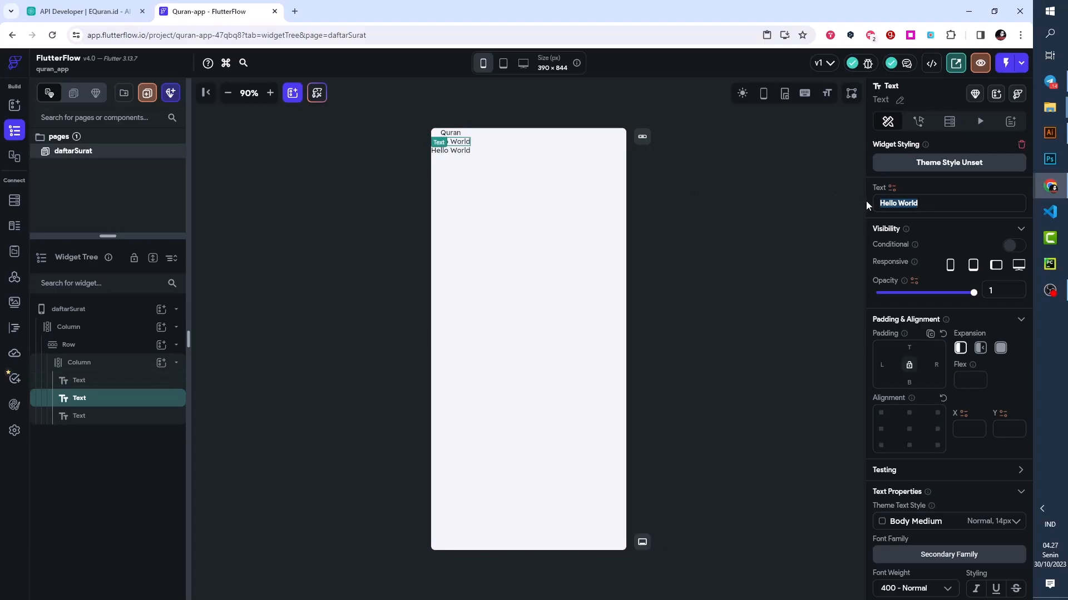
text(")
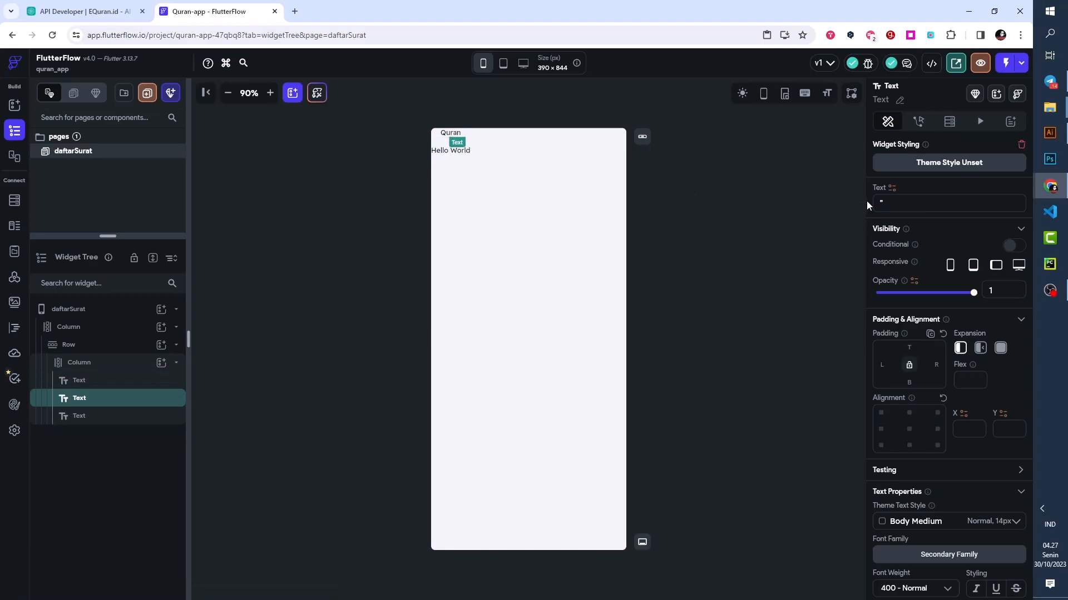
text(Bacalah Quran)
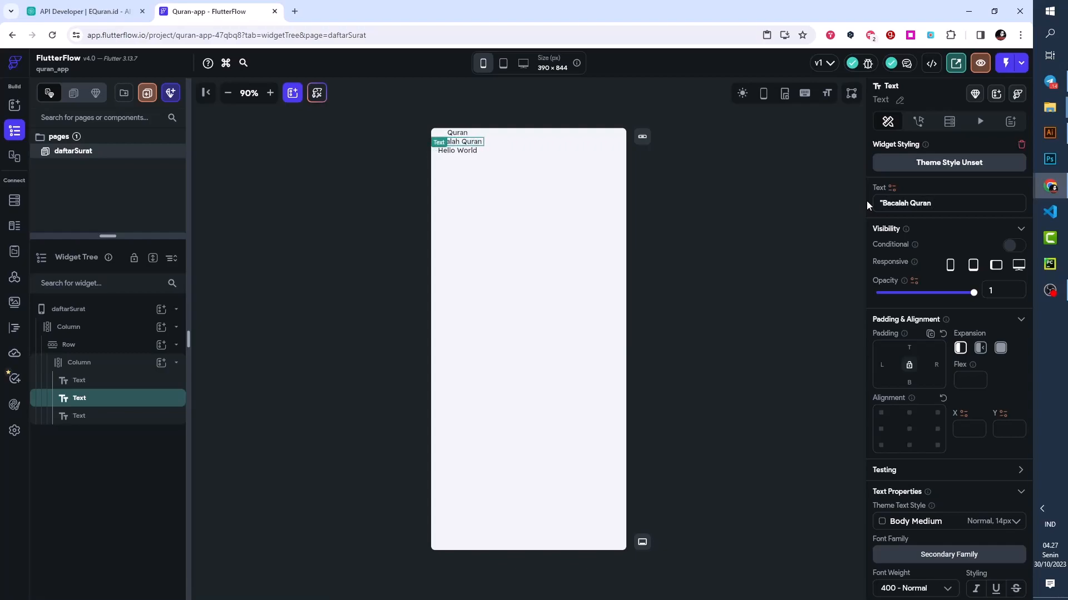
text( setiap )
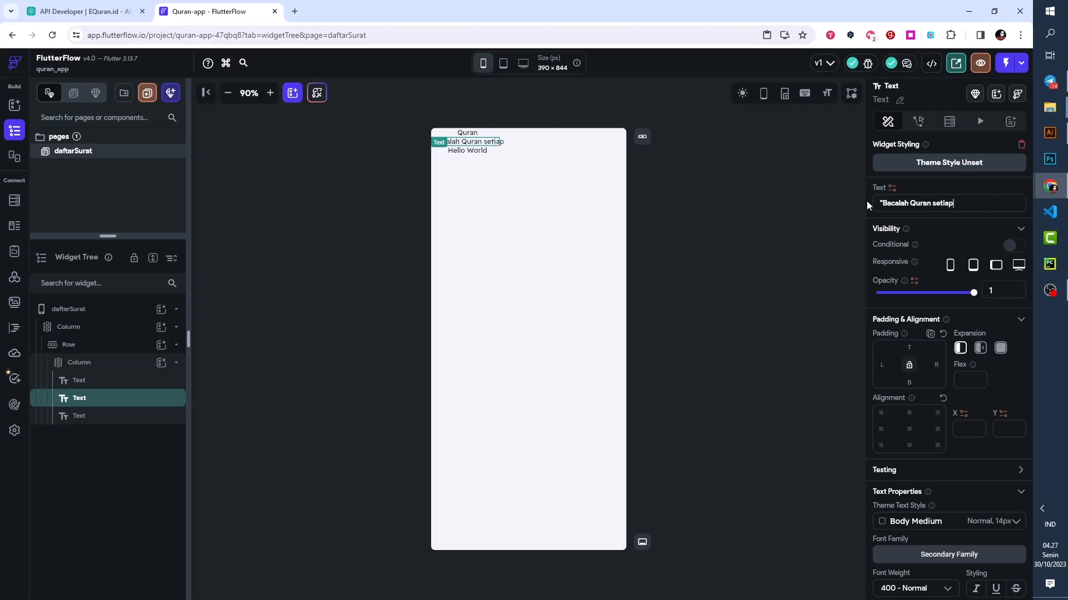
text(hari wa)
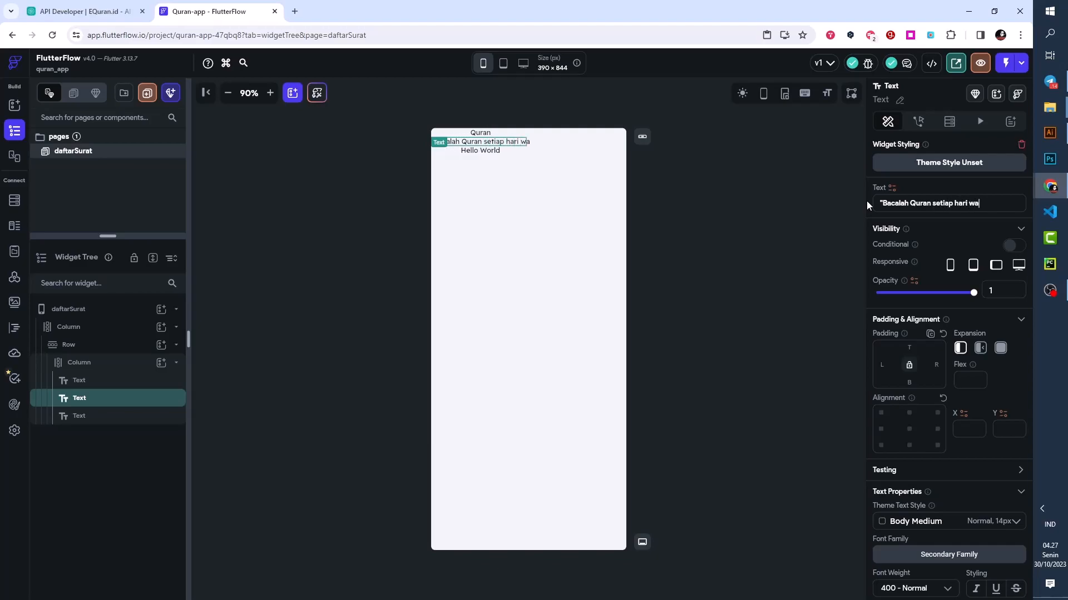
text(laupun sa)
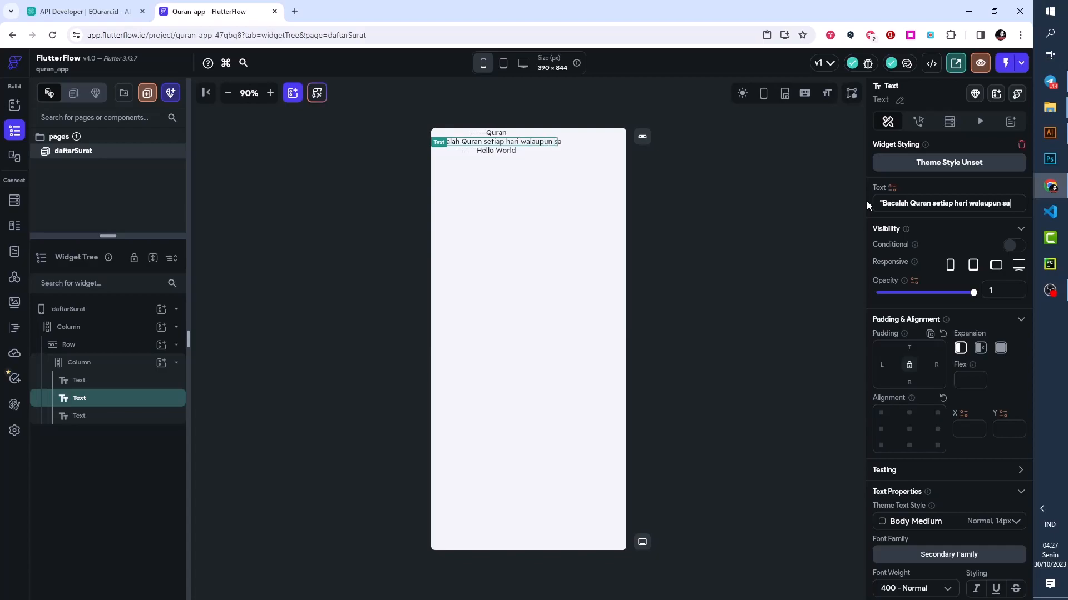
text(tu ayat)
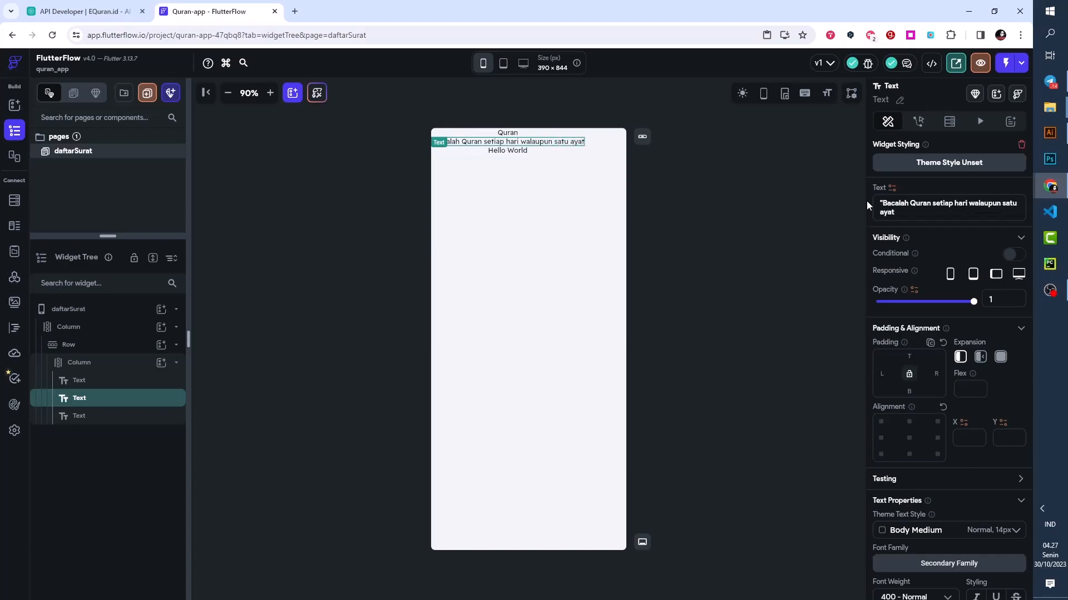
text(")
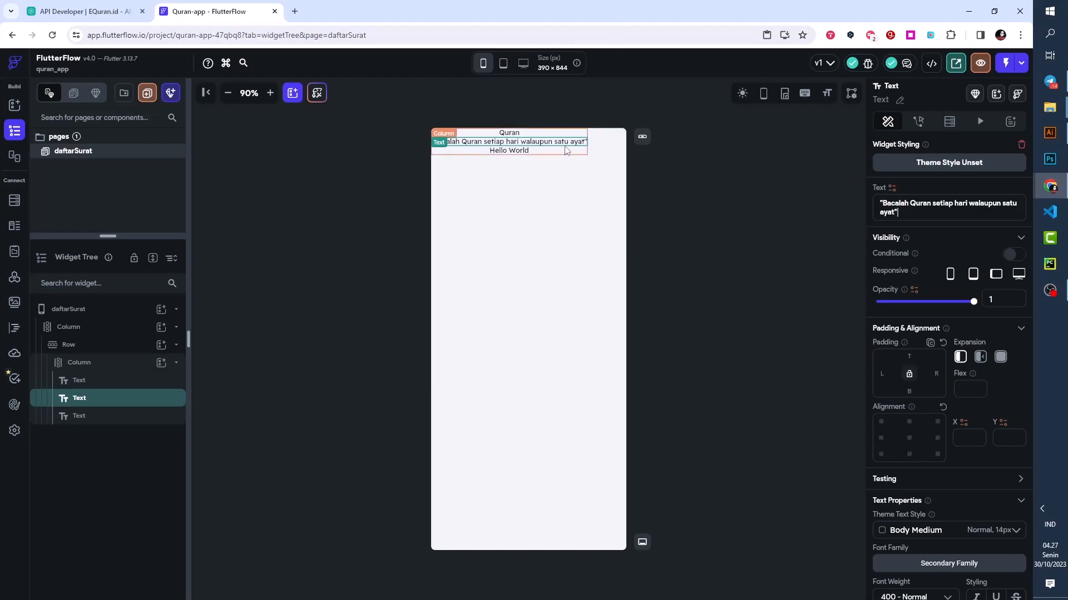
- Set the cross axis alignment of the Column holding the three texts to Start
click(526, 155)
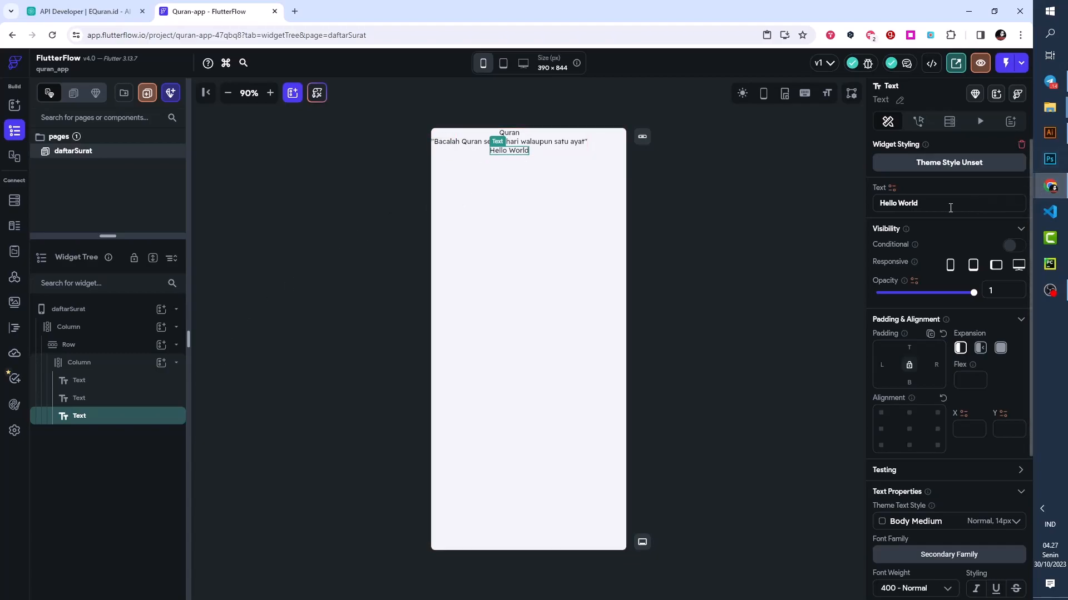
click(103, 369)
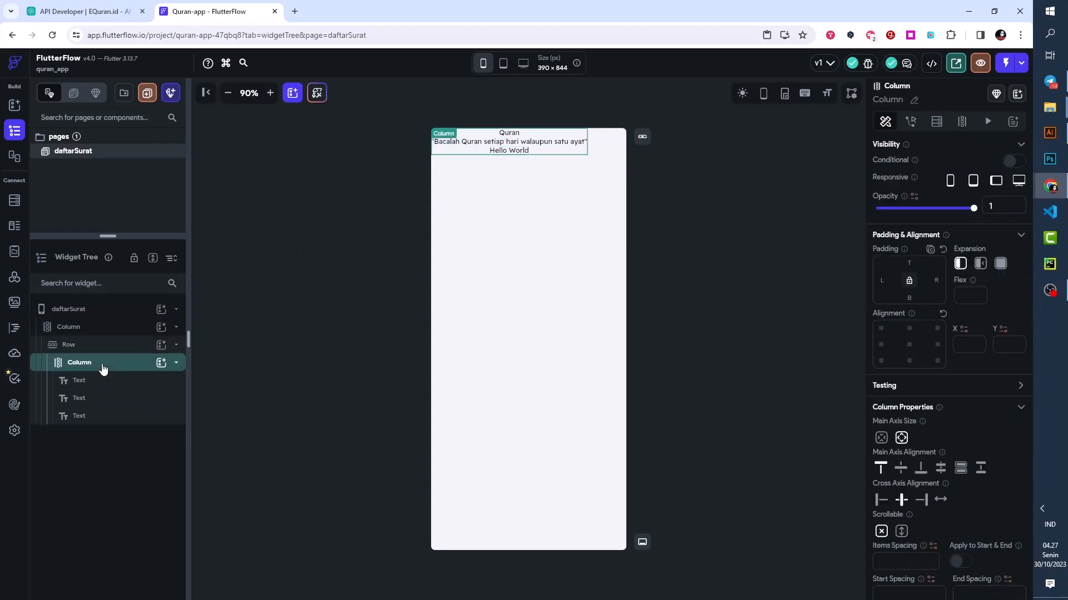
click(879, 502)
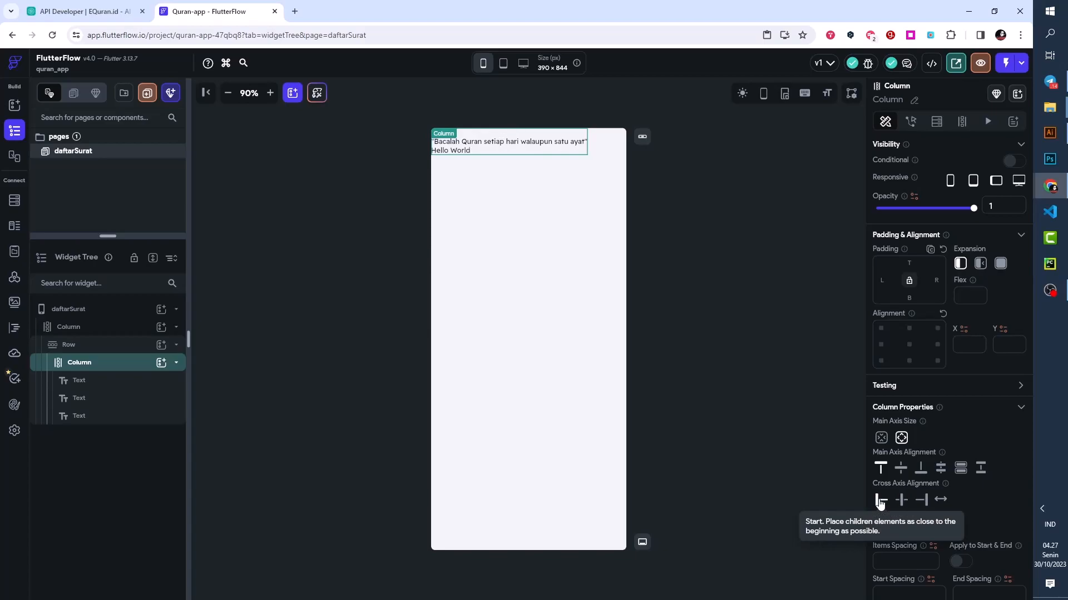
- Set the padding of the page's outer Column to 12 on all sides
click(87, 333)
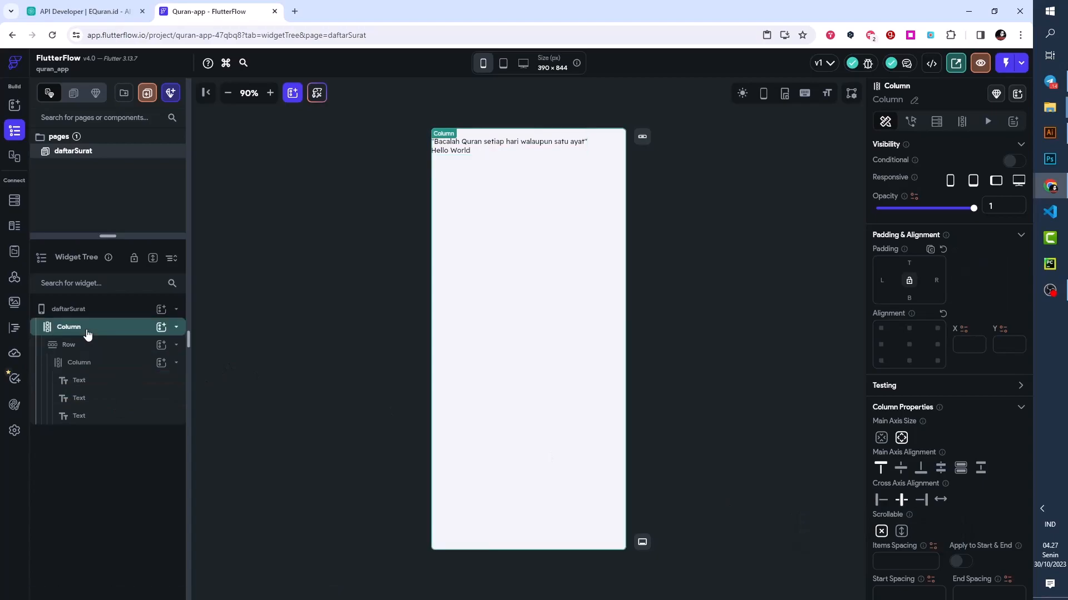
click(910, 264)
text(12)
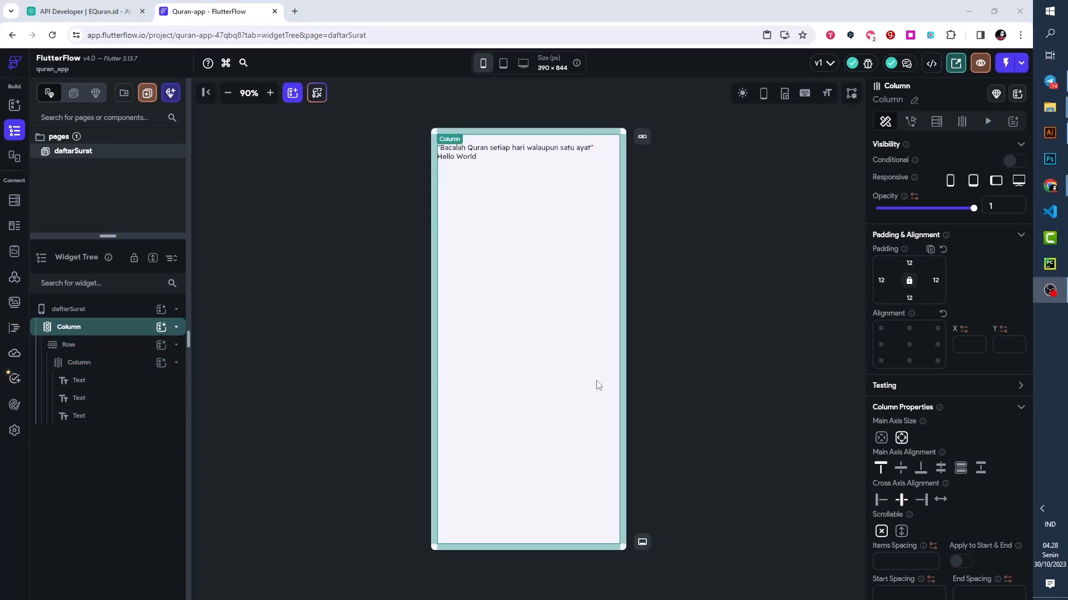
- Add an Image widget to the header Row, after the Column holding the three texts
click(95, 350)
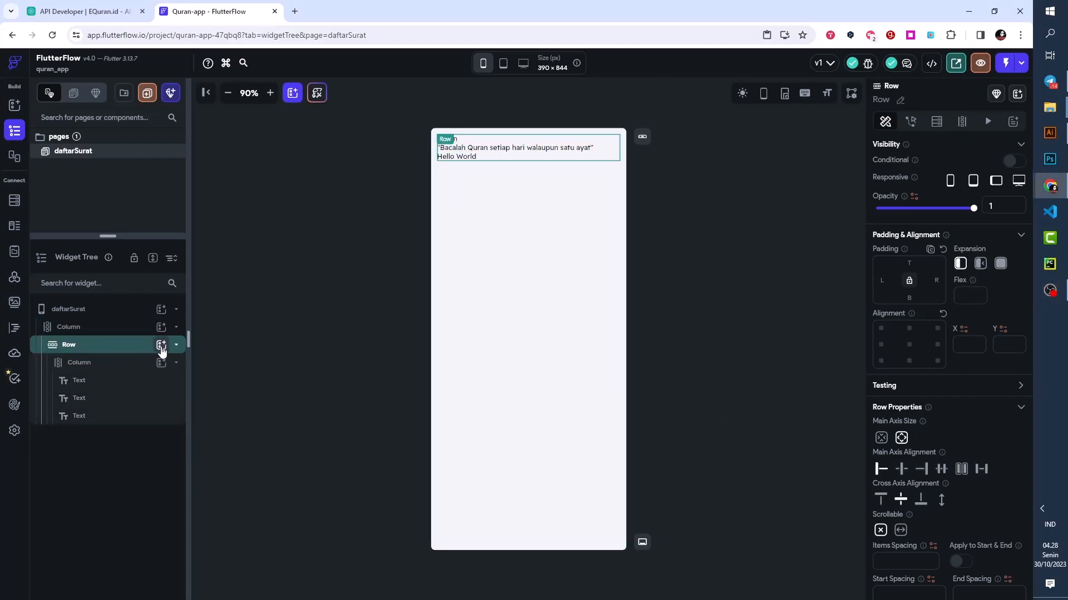
click(161, 345)
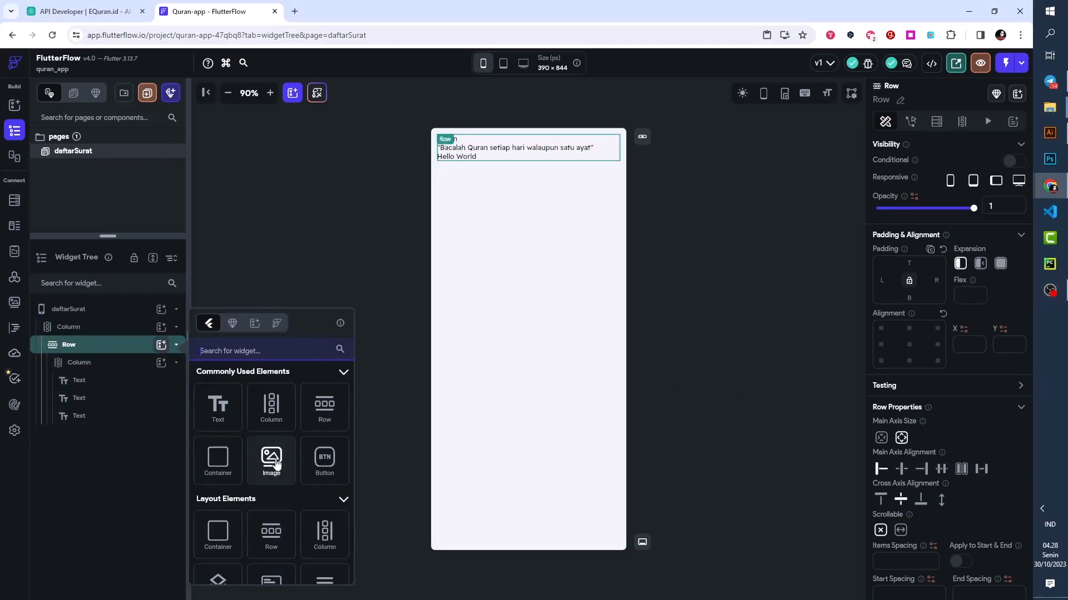
drag(276, 463, 562, 148)
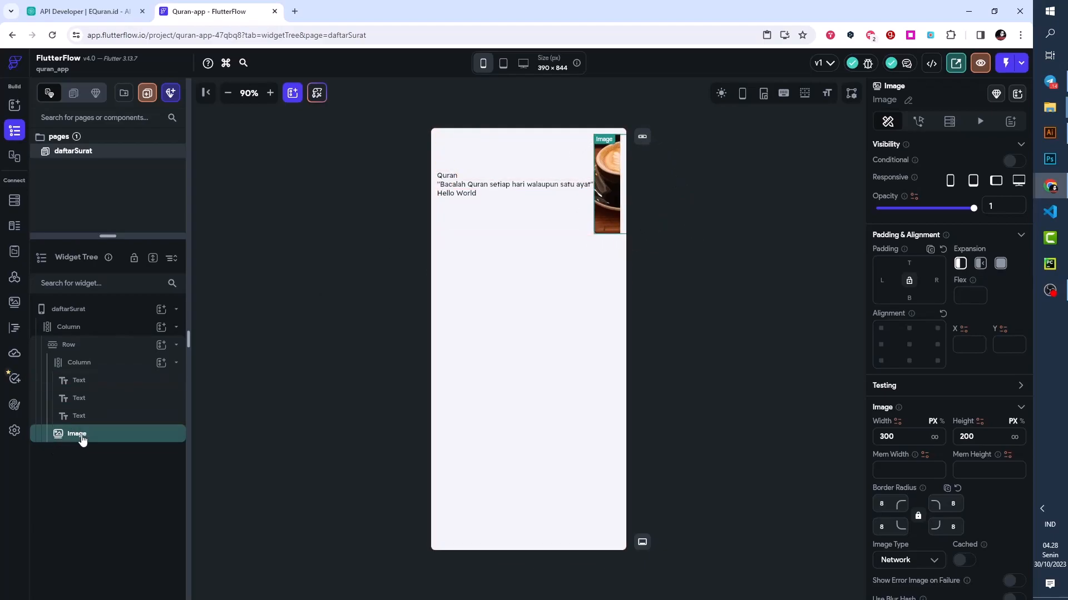
click(176, 367)
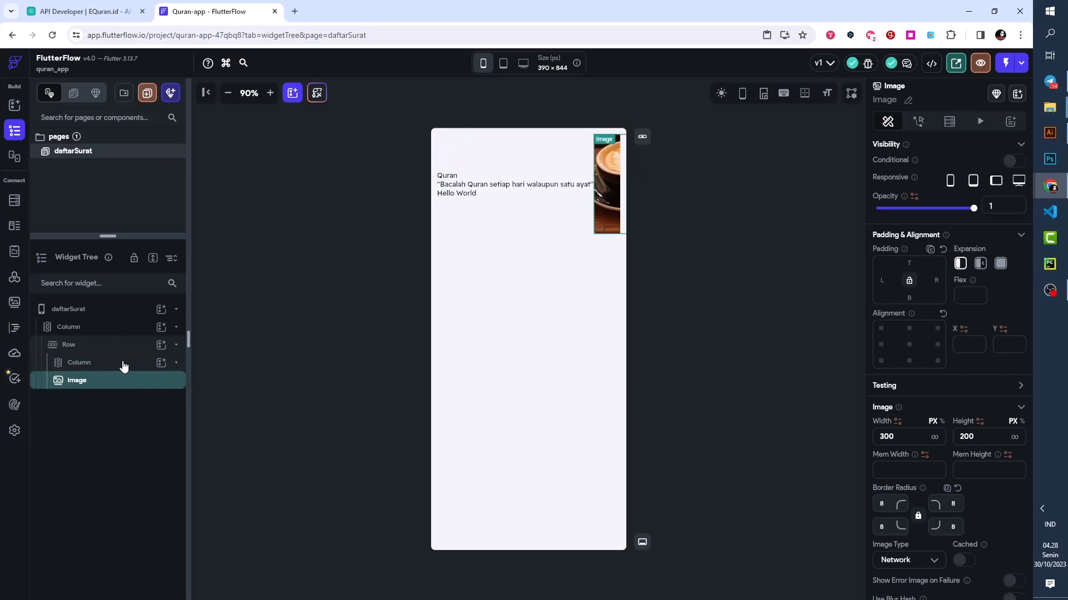
- Set the theme text style of the "Quran" text to Headline Large
click(452, 177)
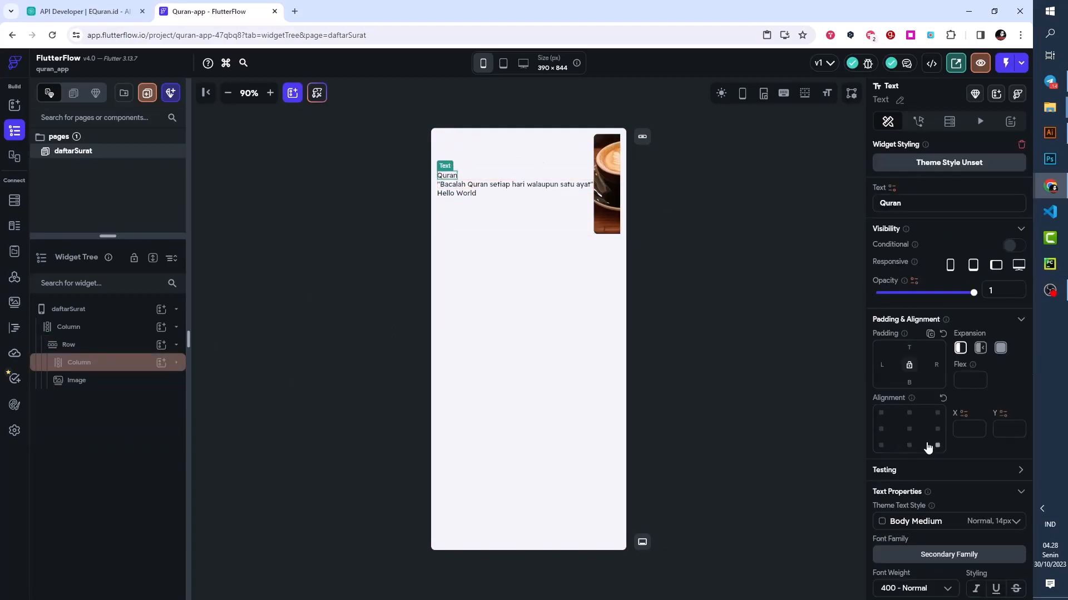
scroll(926, 445, down, 3)
click(887, 314)
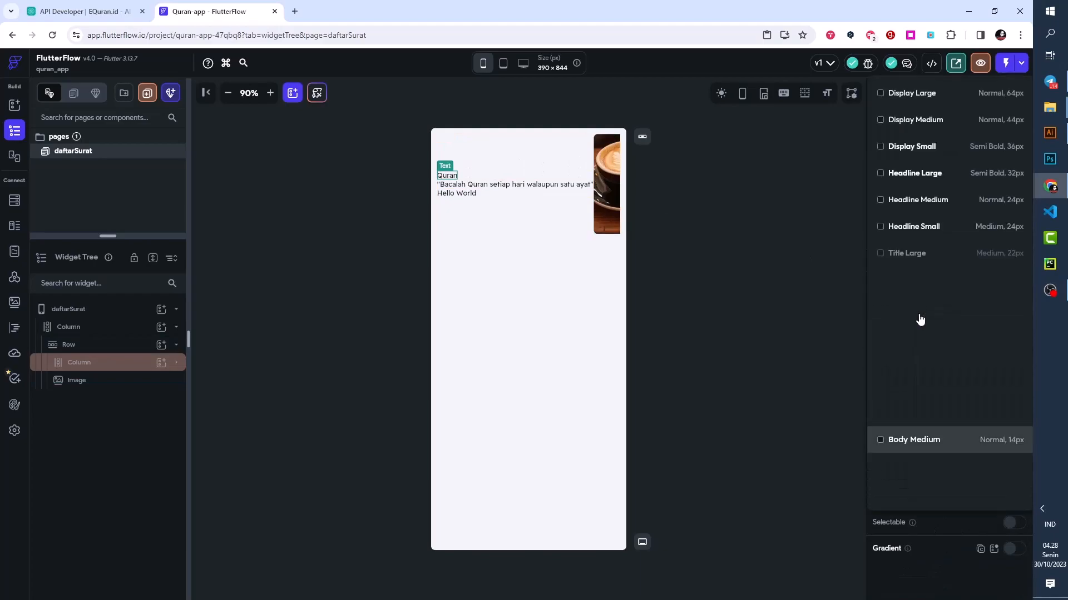
click(907, 181)
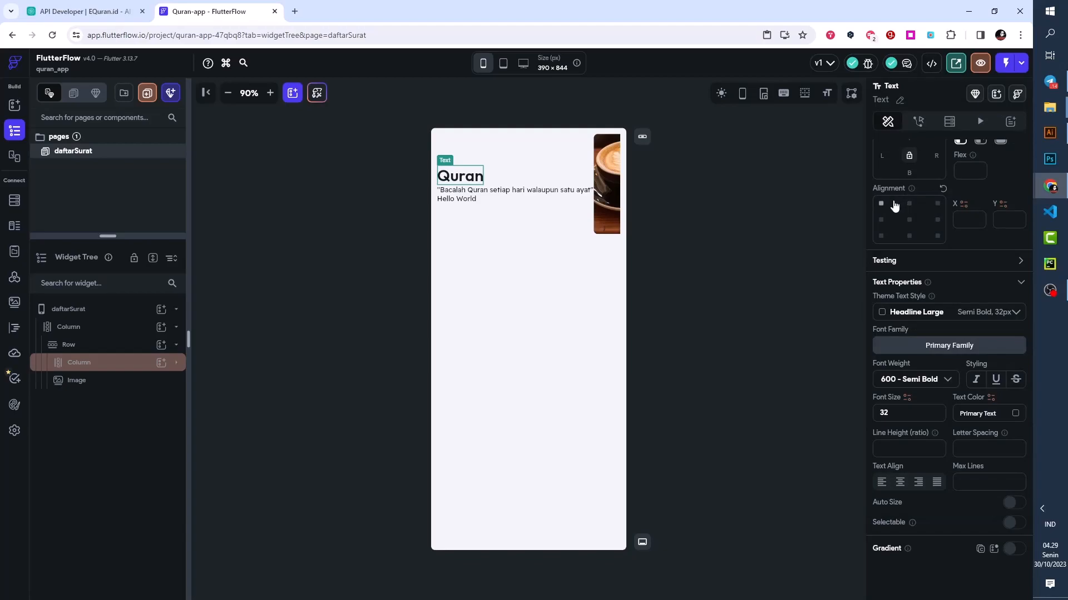
- Set the theme text style of the "Bacalah Quran setiap hari walaupun satu ayat" text to Body Large
click(559, 195)
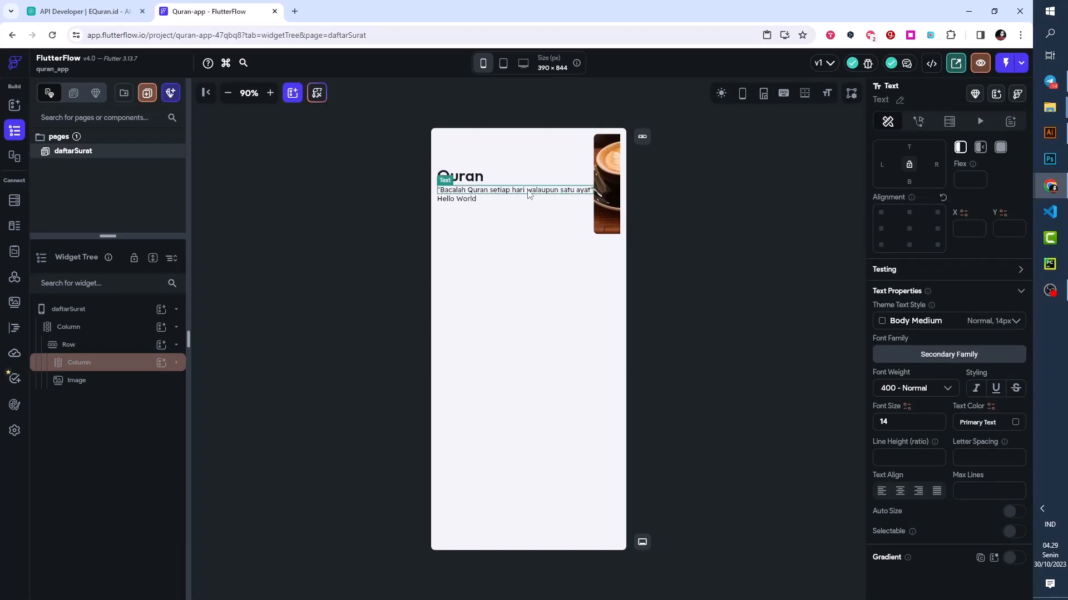
click(905, 330)
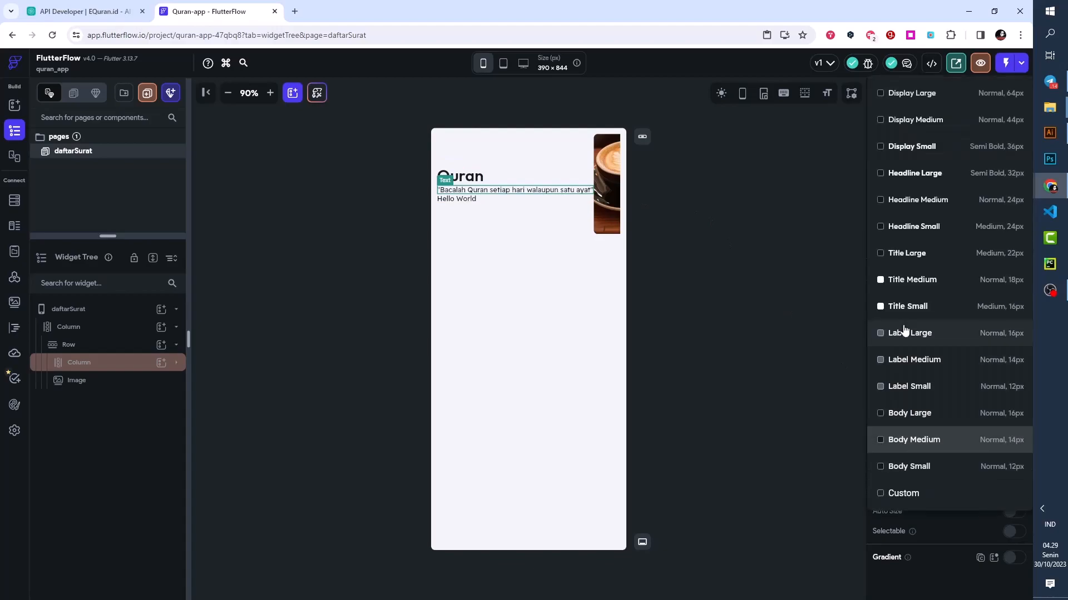
click(912, 414)
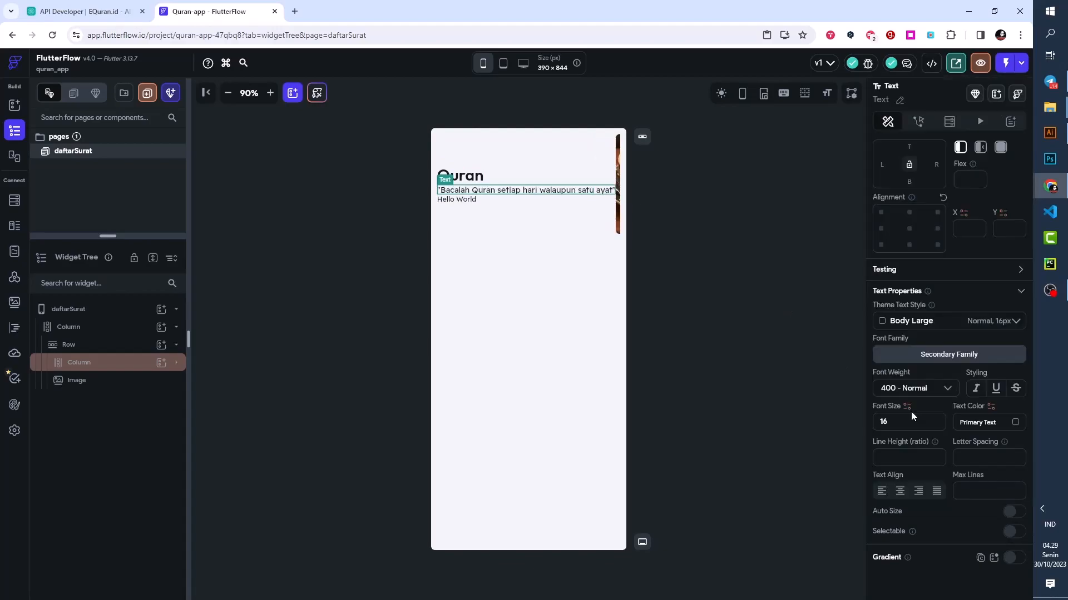
- Set the theme text style of the "Hello World" text to Headline Medium
click(468, 203)
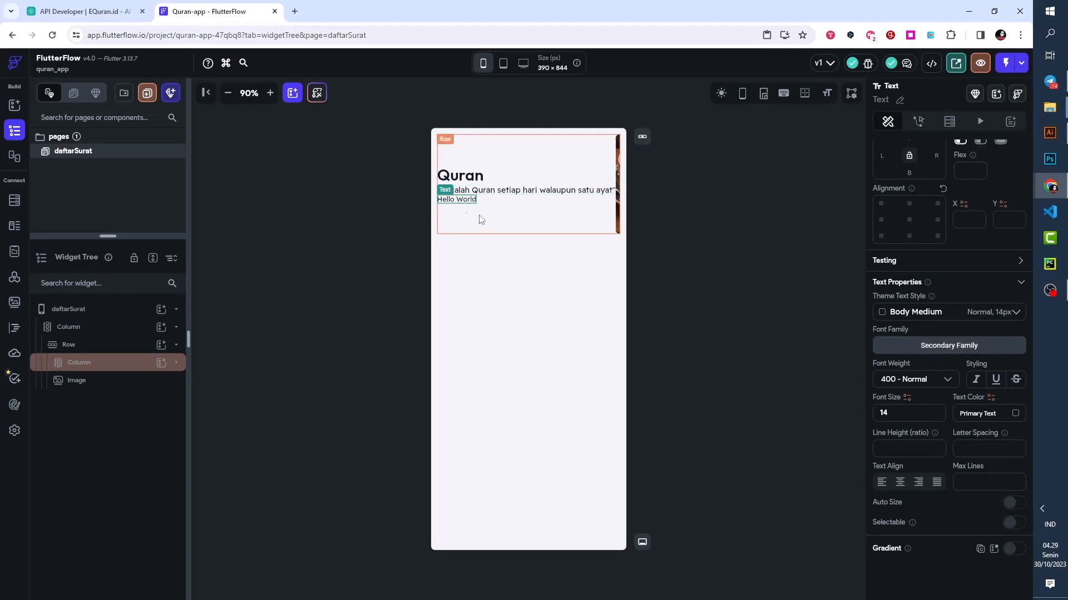
click(957, 313)
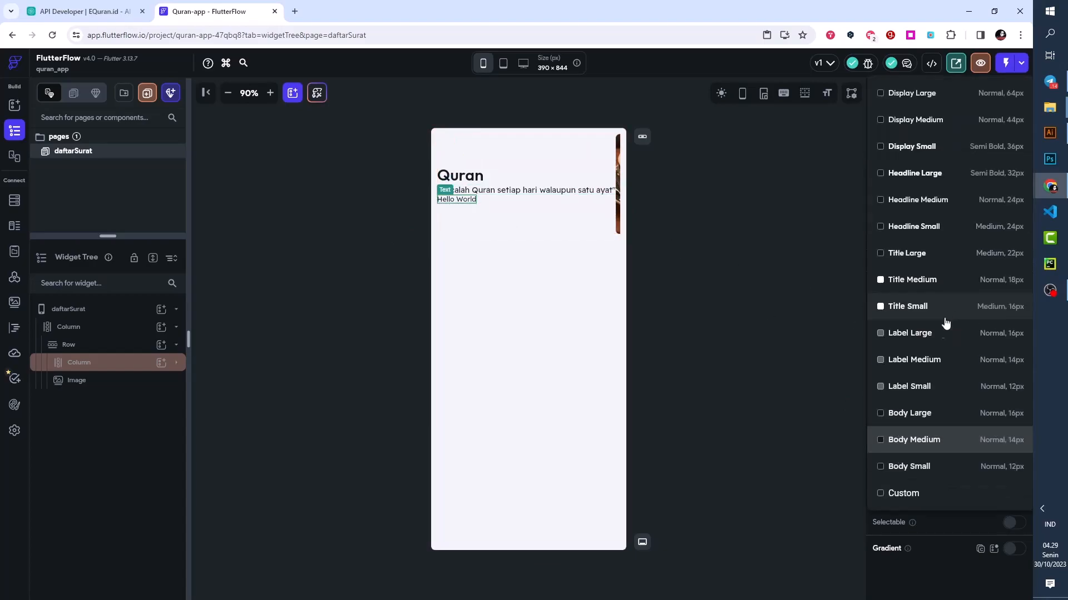
click(927, 200)
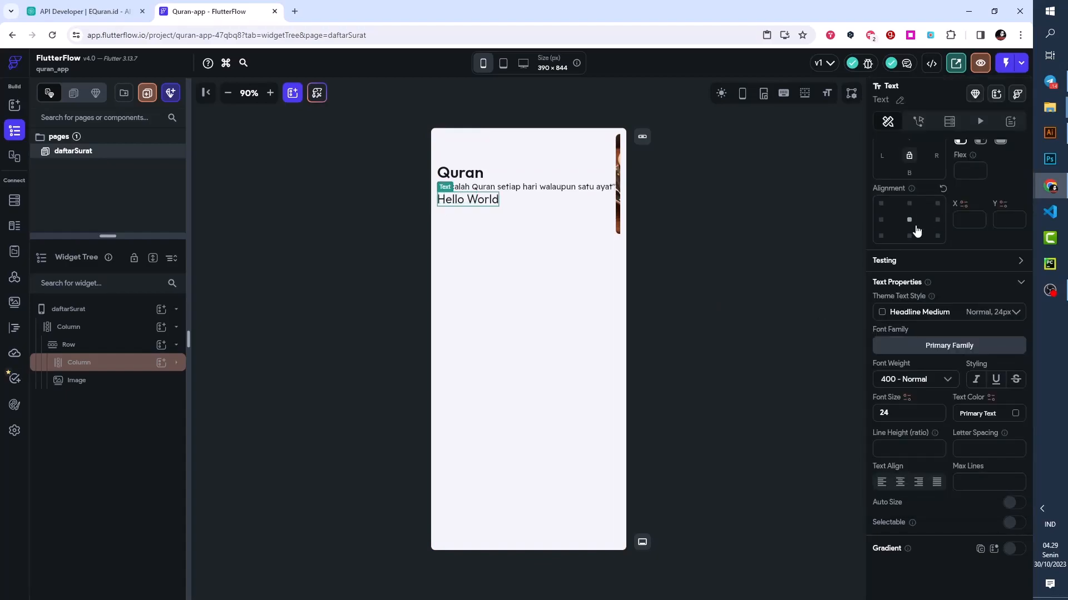
- Set the expansion of the Column holding the three texts to Flexible within the Row
click(611, 189)
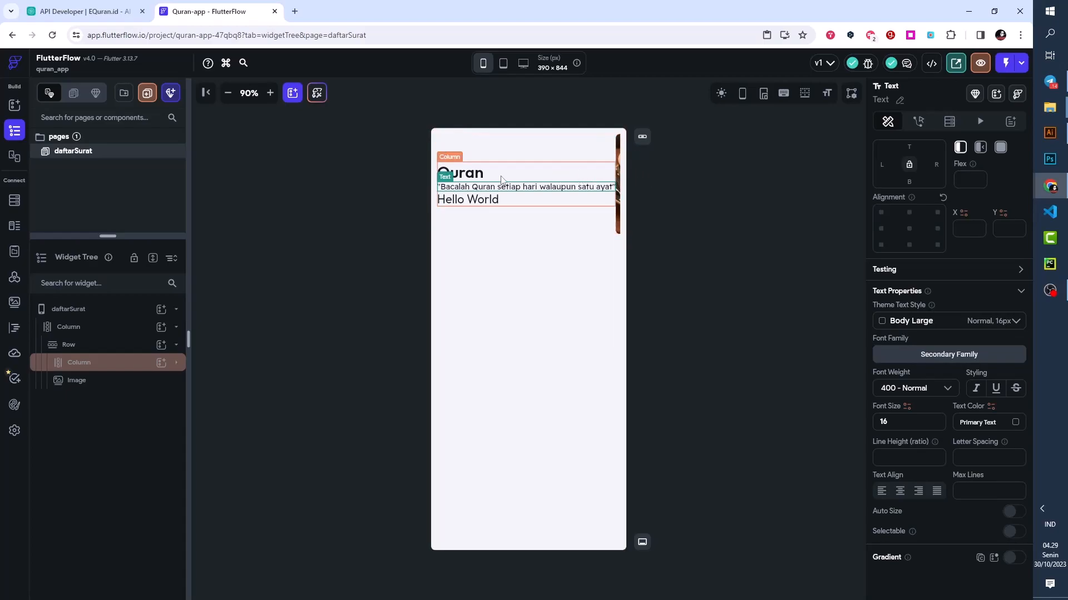
click(83, 367)
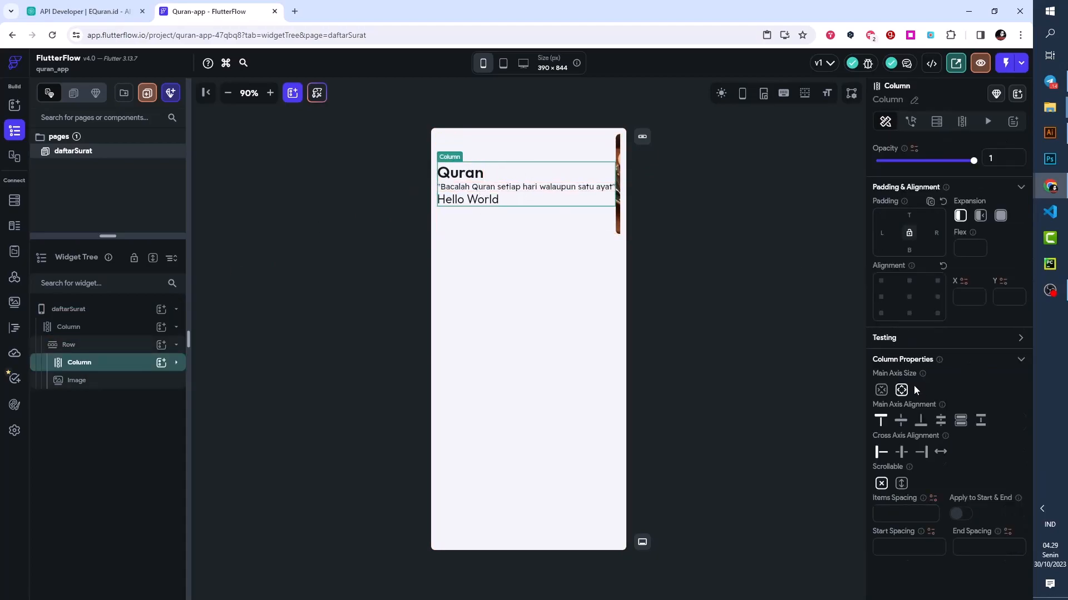
click(981, 218)
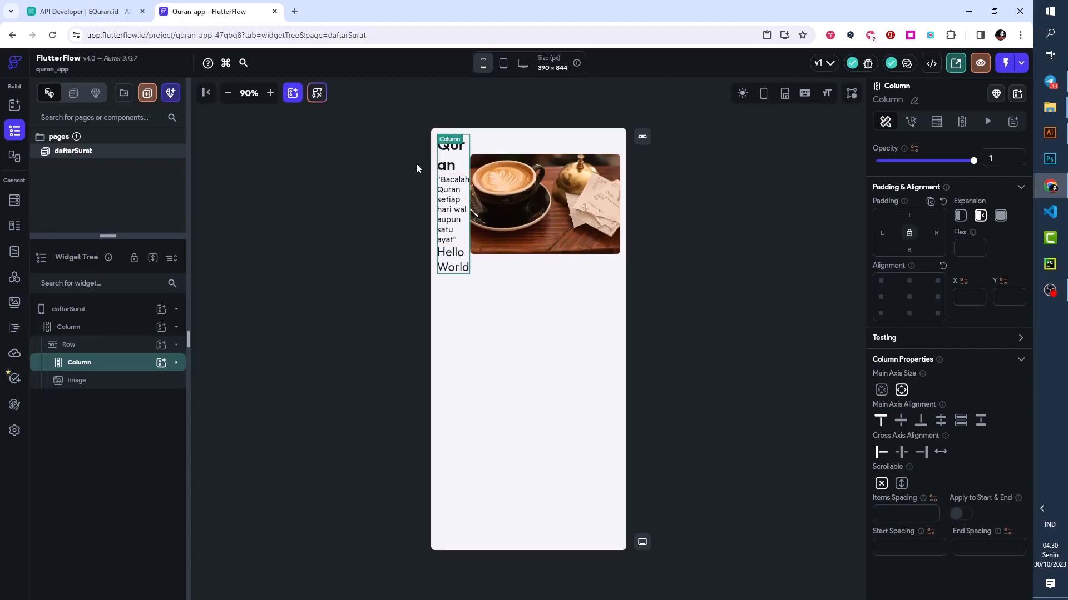
- Set the header Image's width and height to 150 px each
click(527, 201)
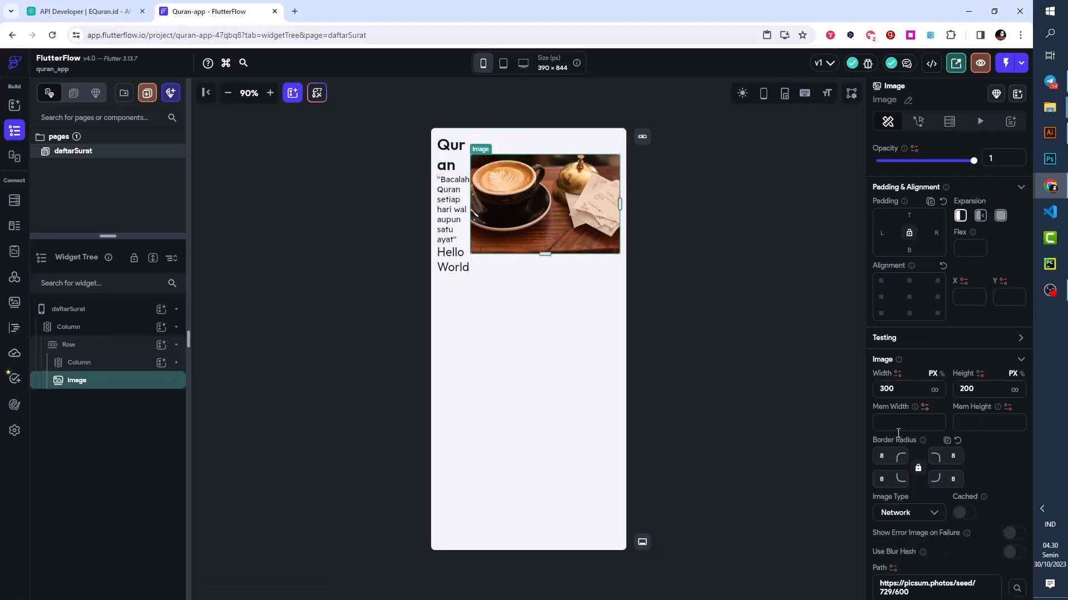
drag(900, 389, 875, 389)
text(150)
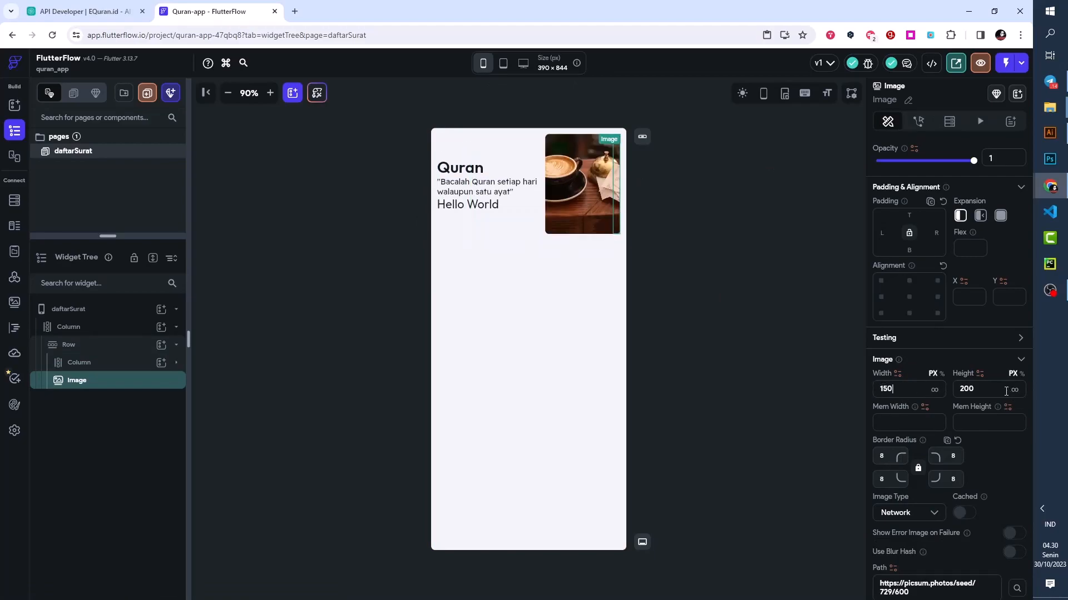
drag(989, 388, 960, 389)
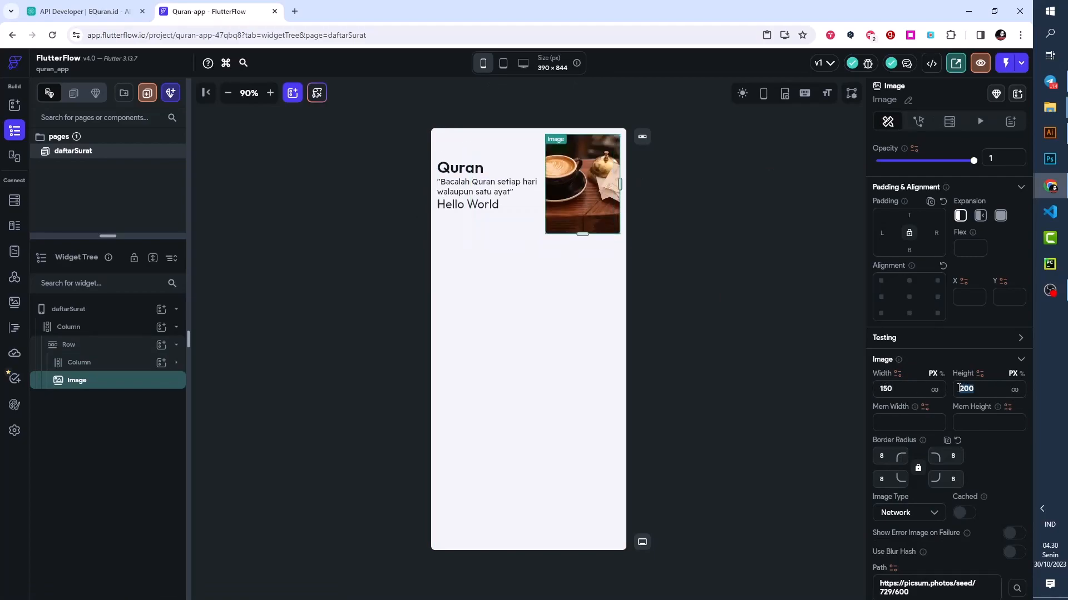
text(150)
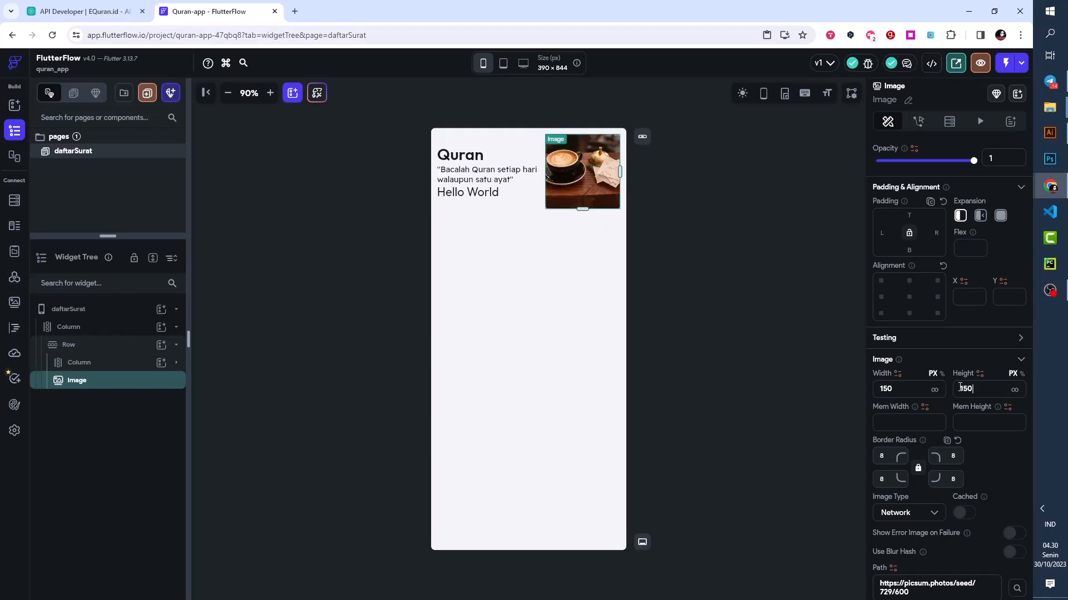
click(705, 246)
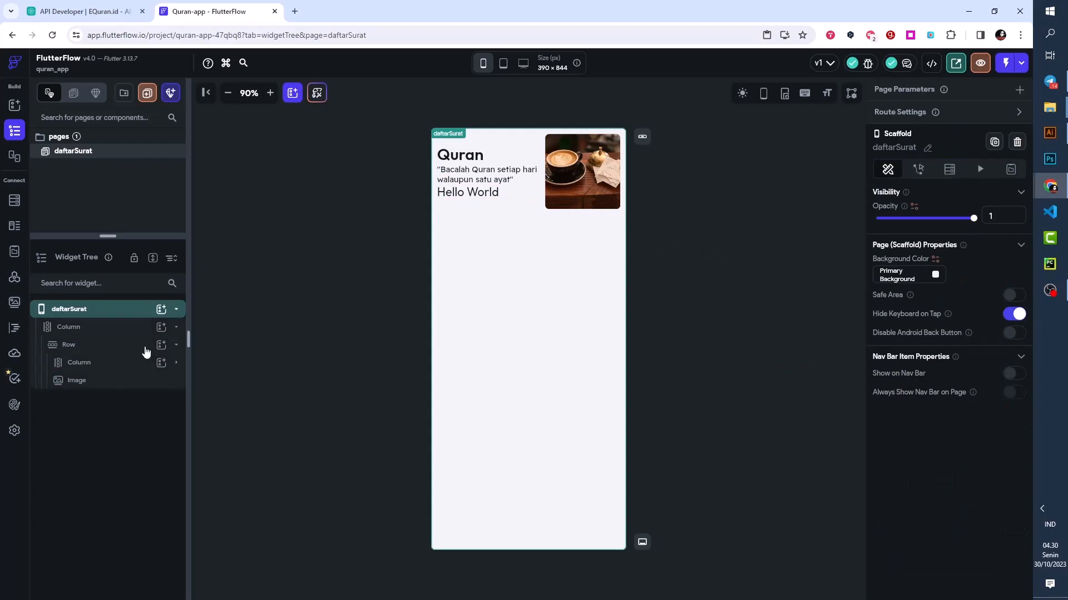
- Set the items spacing of the inner Column holding the three texts to 12
click(103, 327)
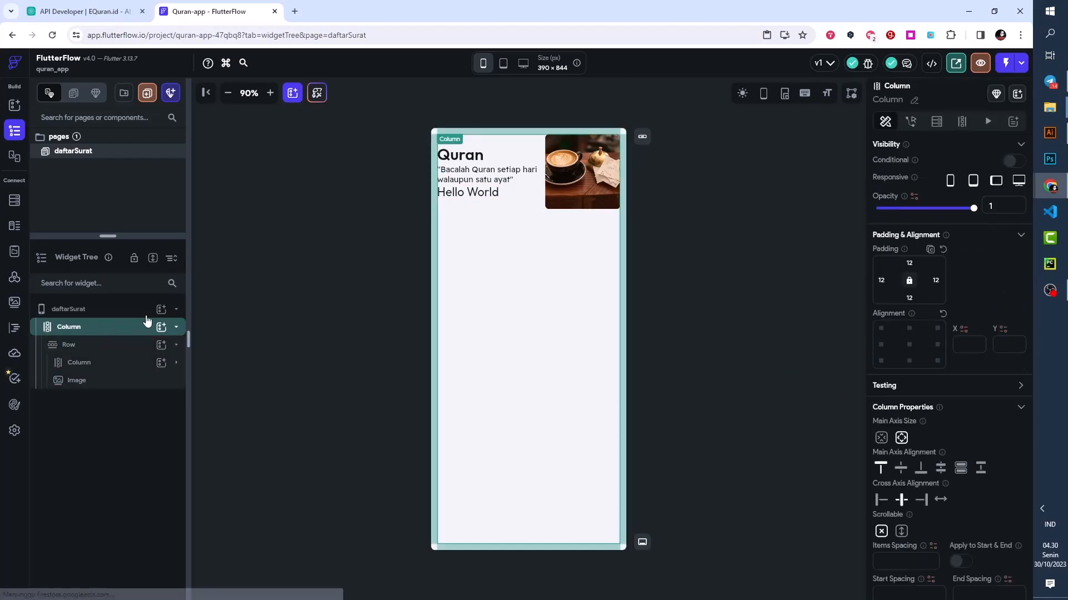
click(516, 189)
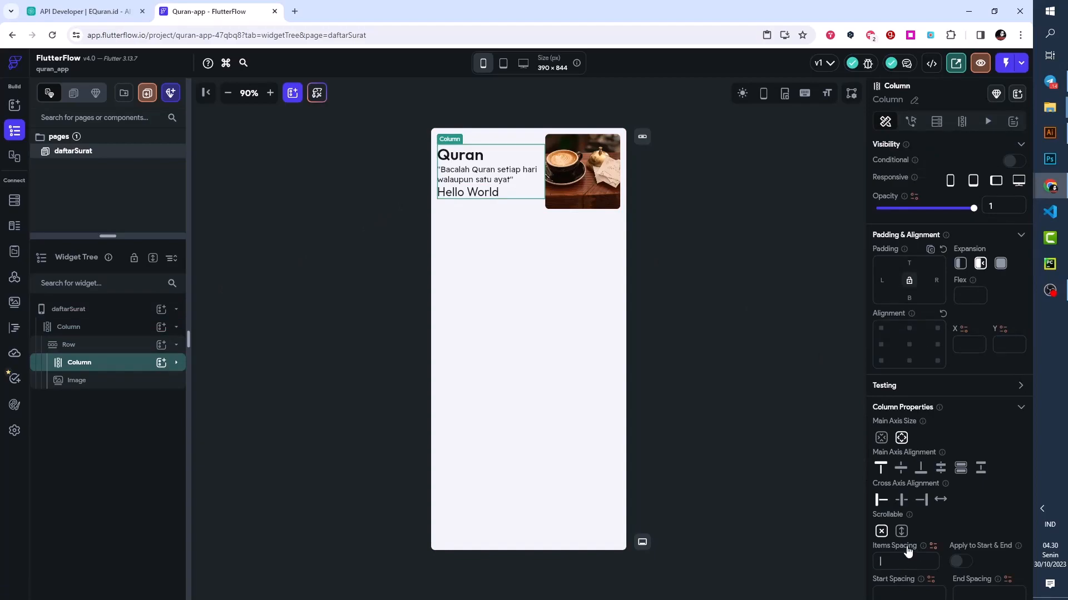
text(12)
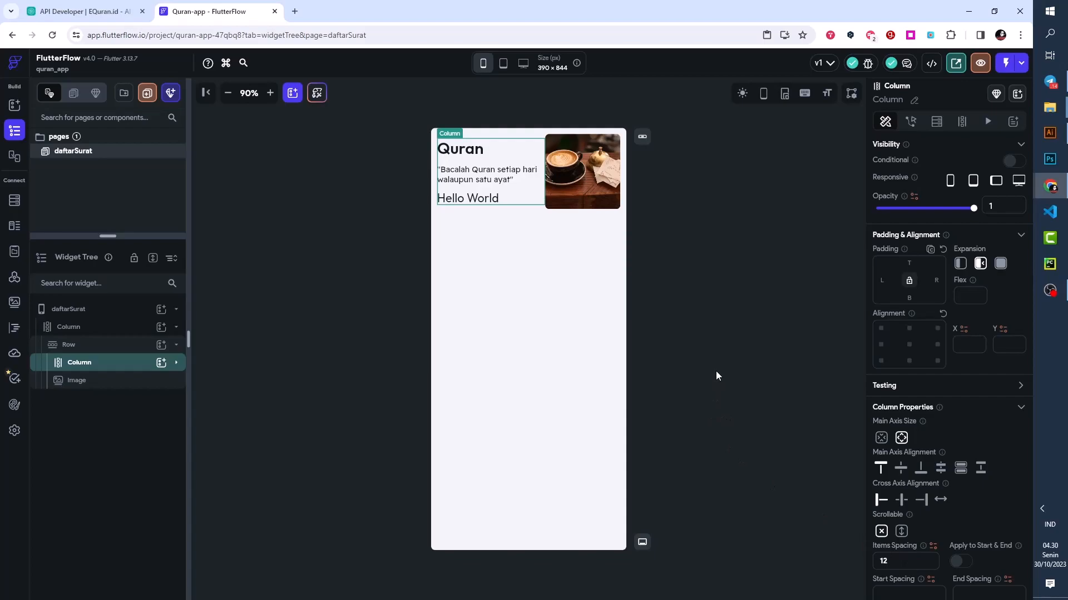
click(692, 315)
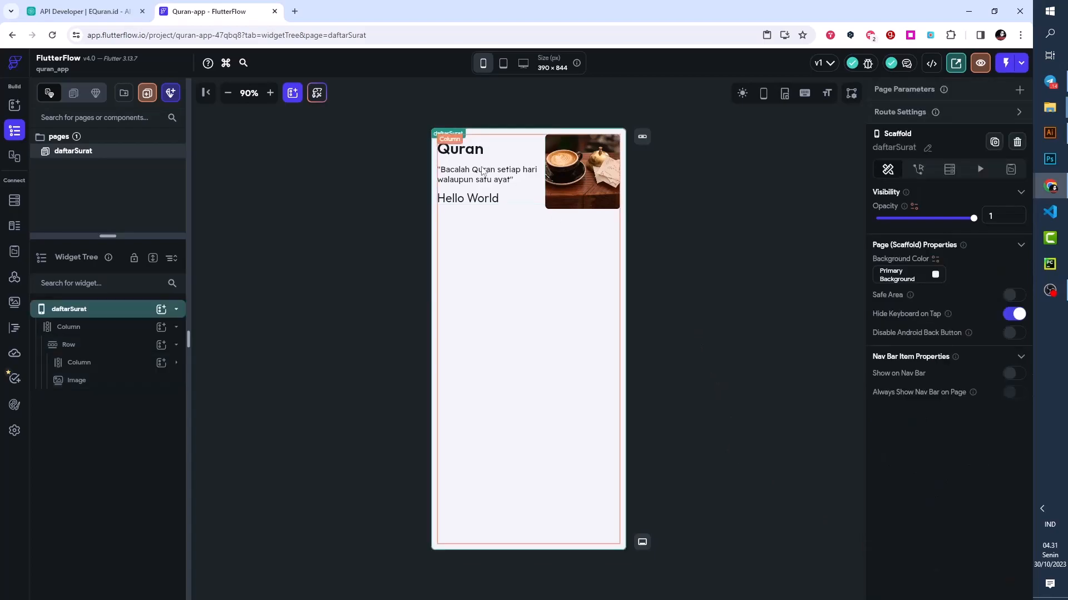
- Upload the open Quran illustration Artboard_31.png to the project's media assets
click(569, 192)
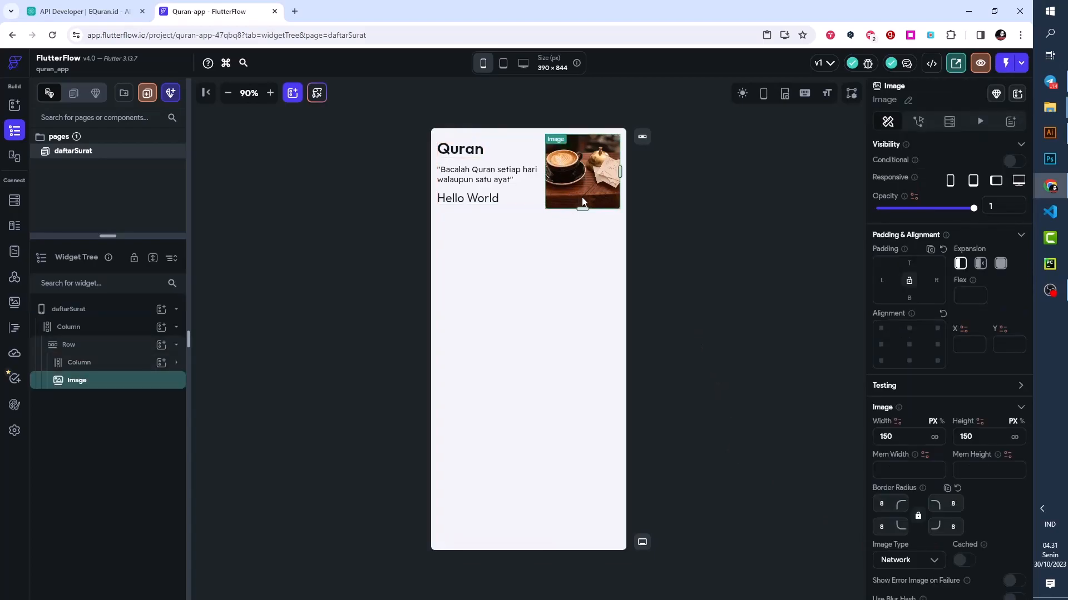
click(15, 303)
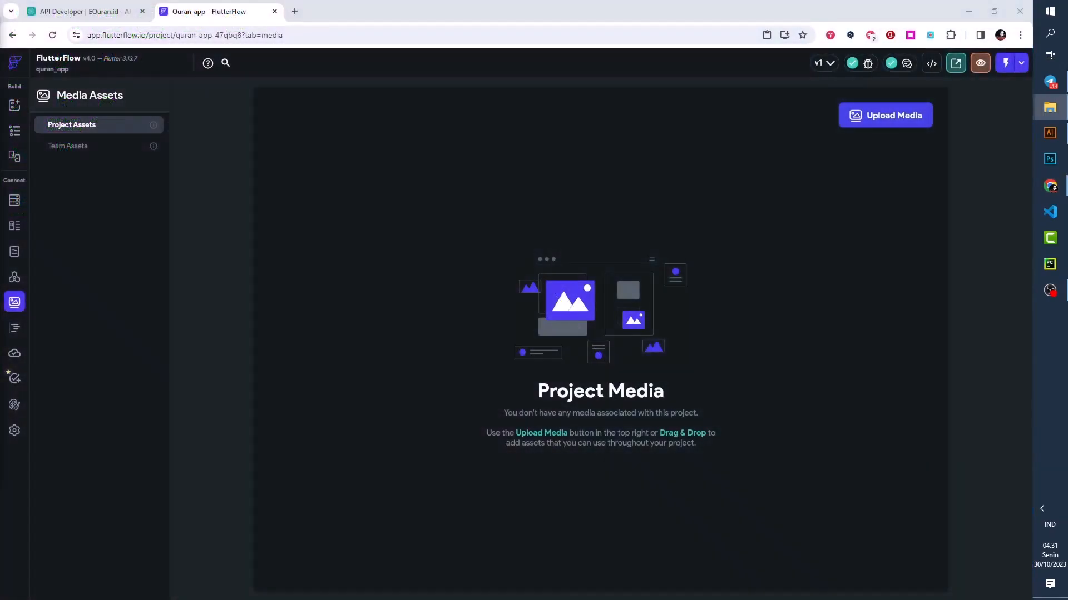
drag(0, 215, 362, 285)
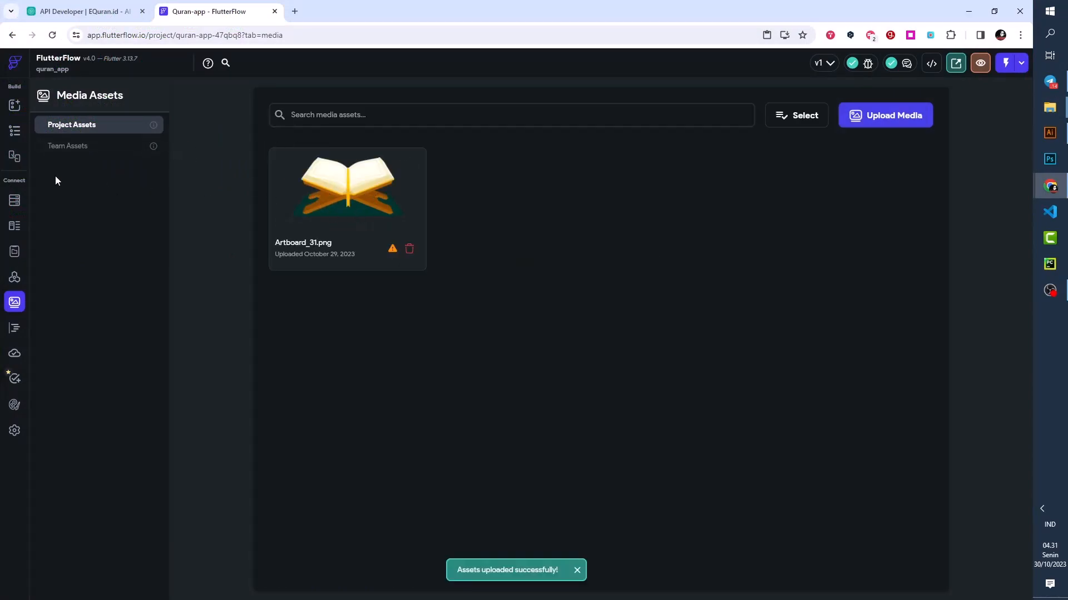
- Switch the header Image on the daftarSurat page to the Artboard_31.png asset and set its box fit to Contain
click(14, 136)
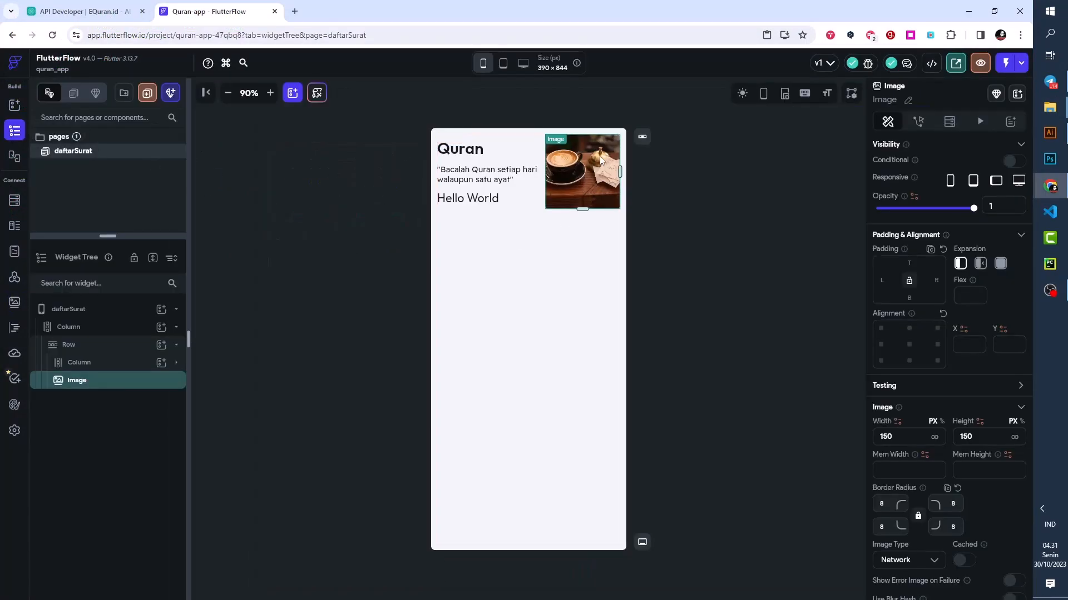
scroll(953, 431, down, 4)
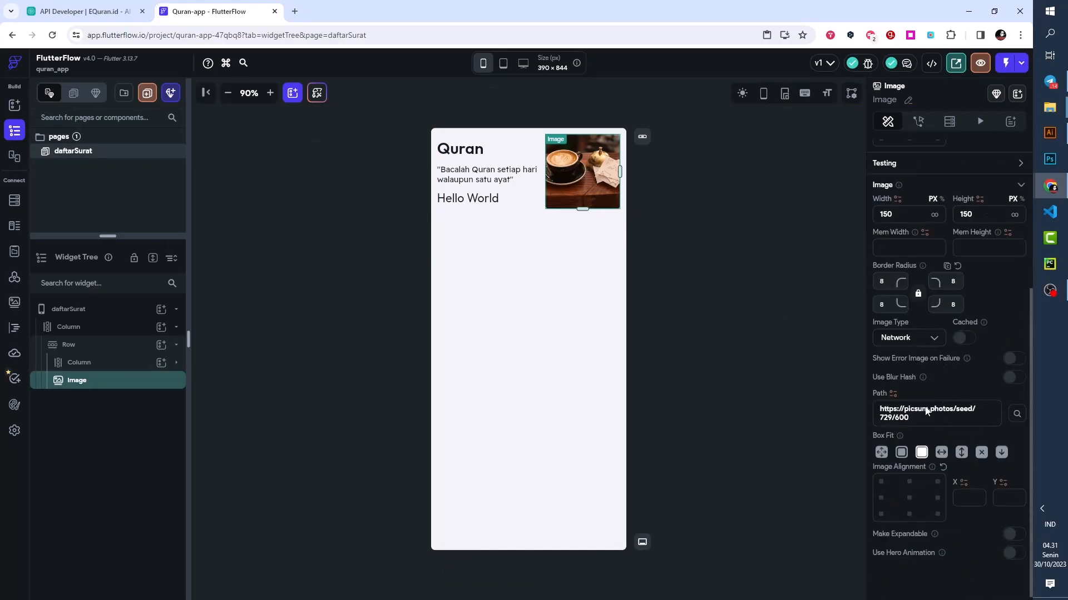
click(903, 339)
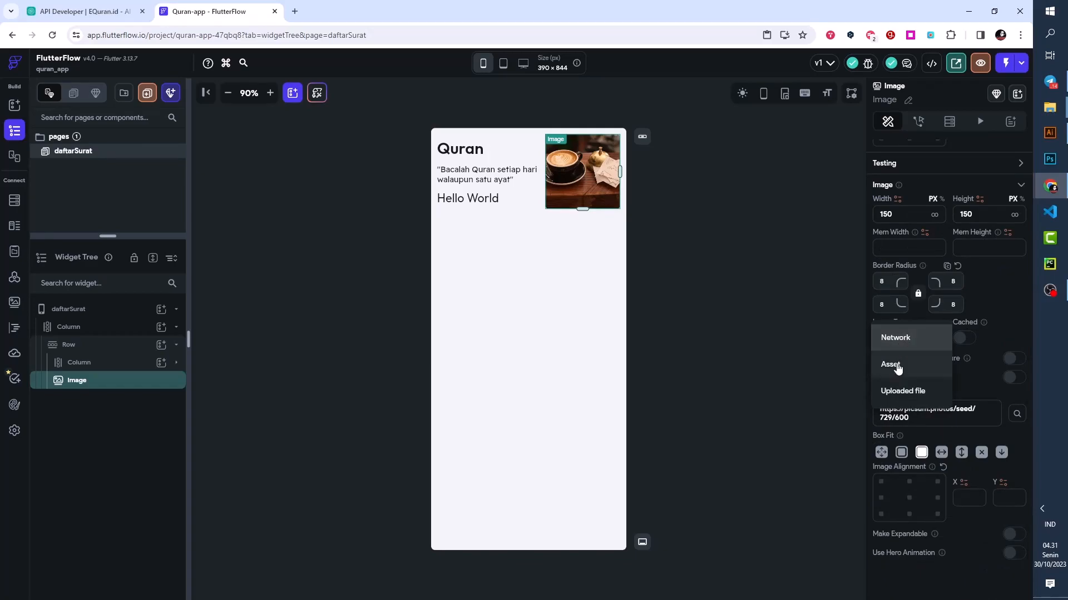
click(895, 365)
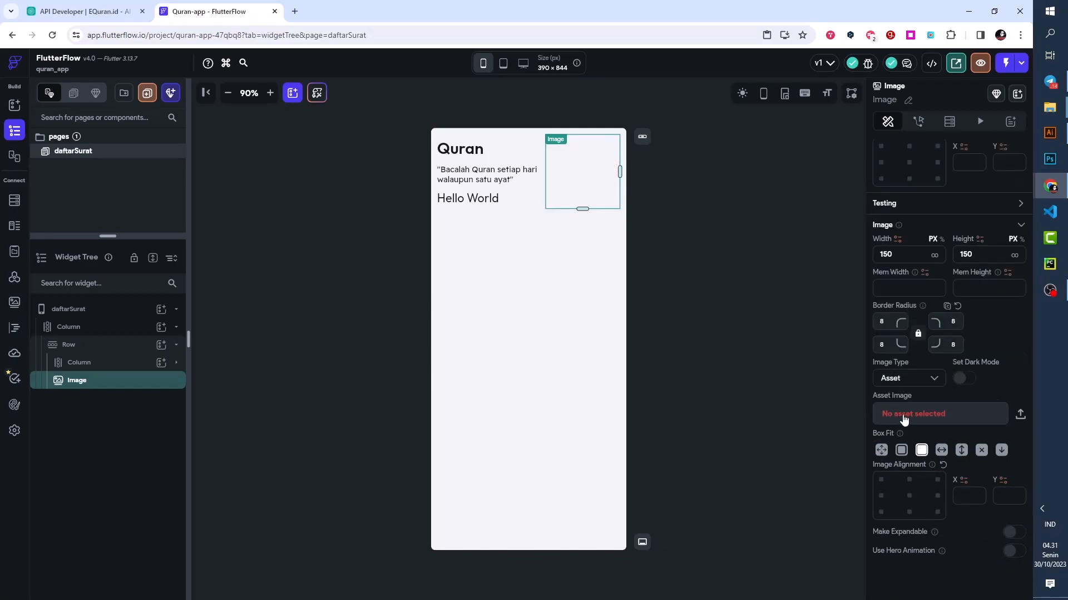
click(903, 417)
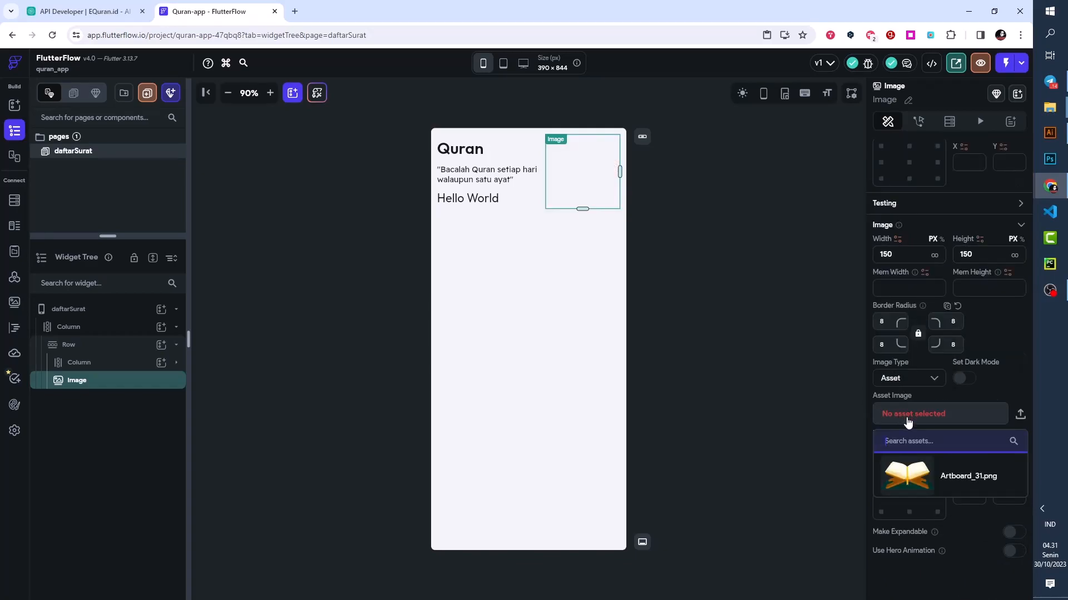
click(911, 478)
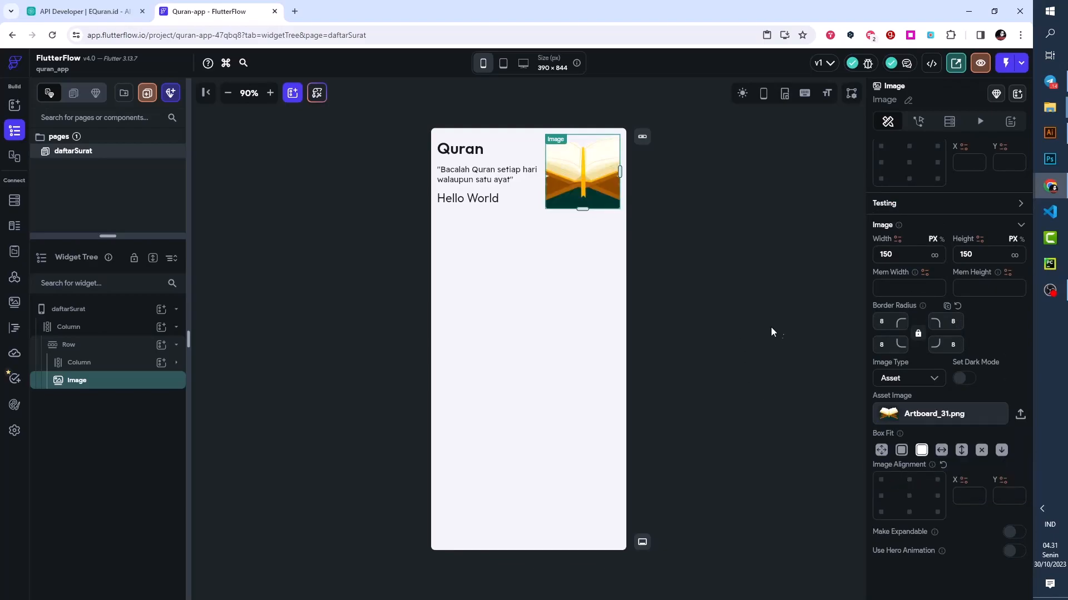
click(901, 451)
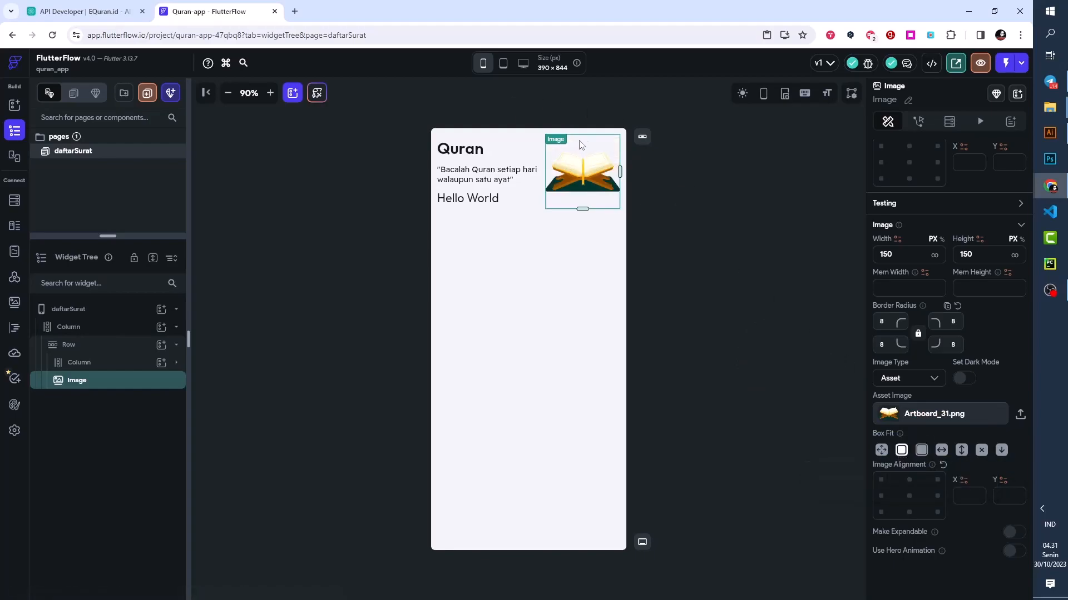
- Add a TextField to the page's outer Column, below the header Row
click(667, 183)
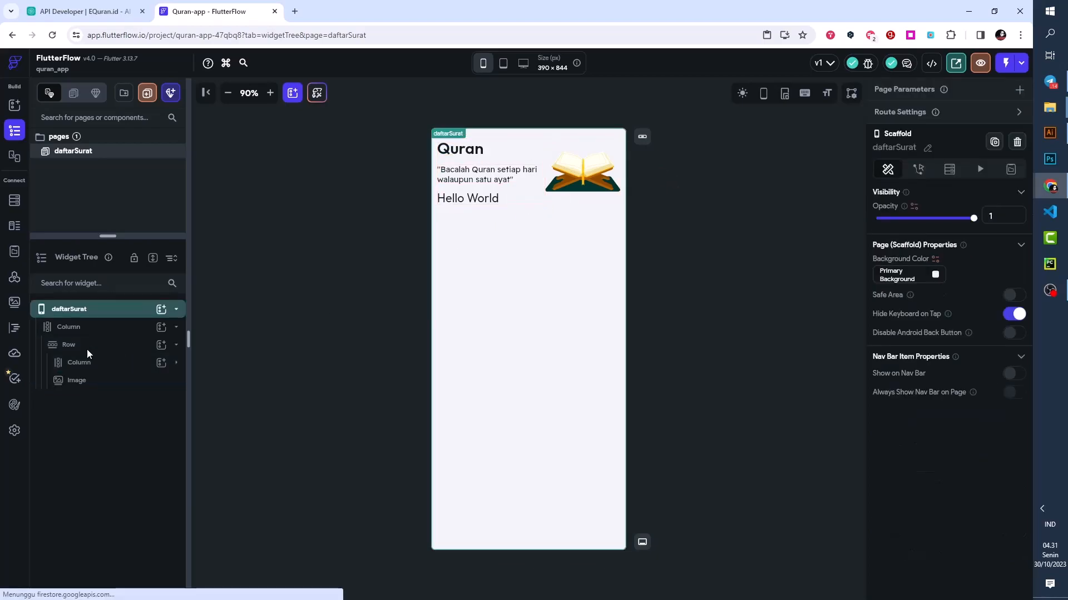
click(79, 332)
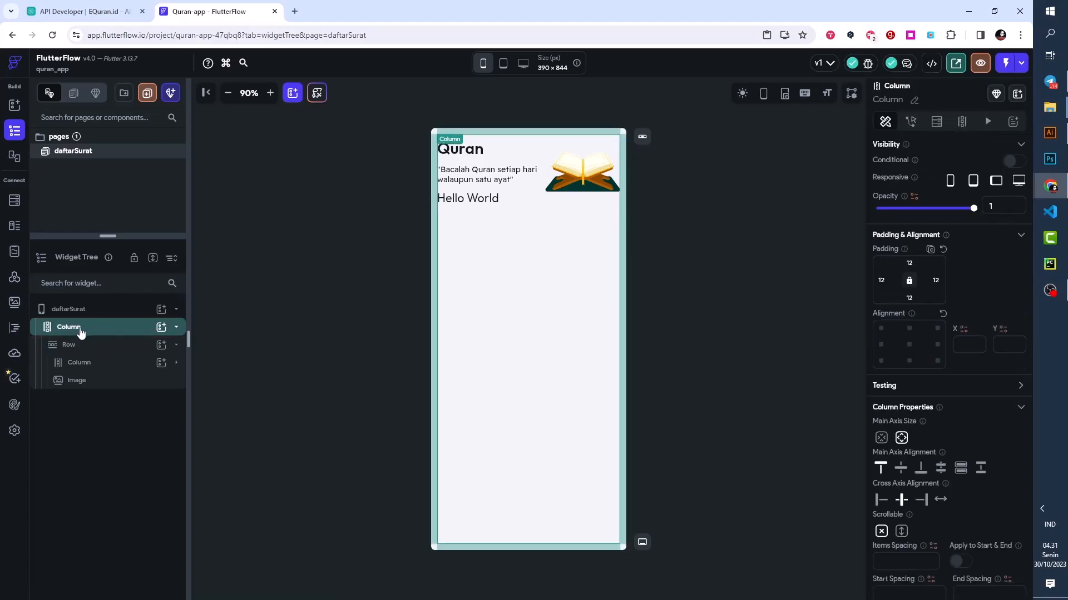
click(160, 327)
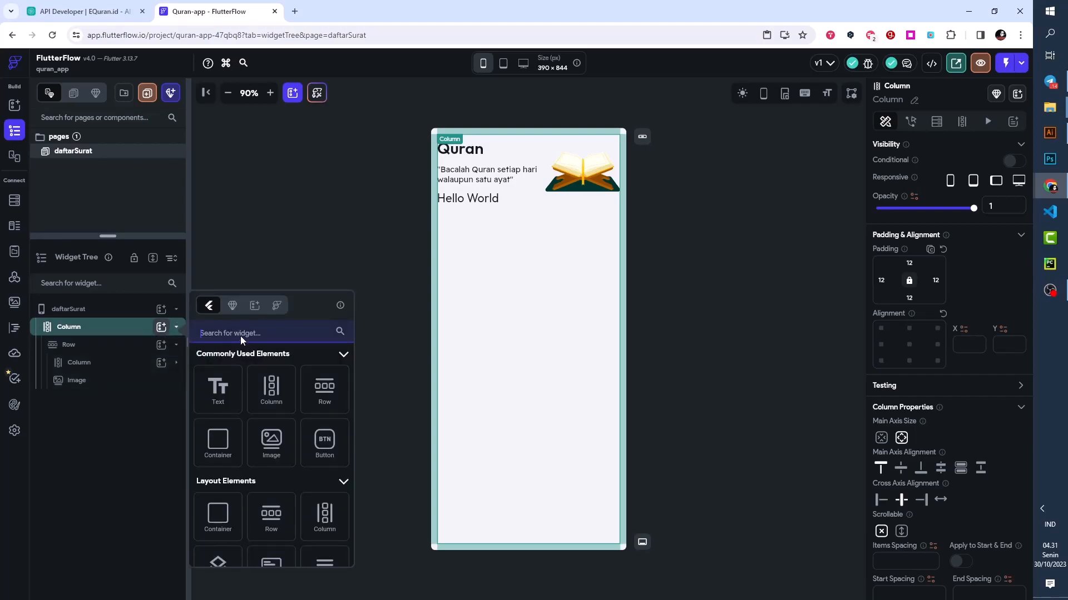
click(241, 334)
text(text)
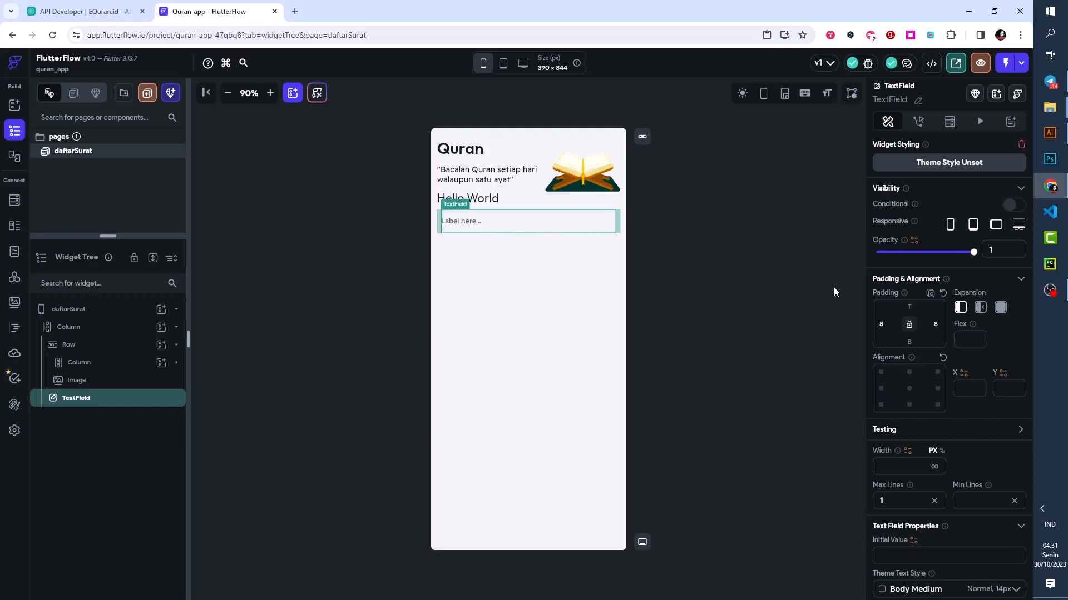
- Set the TextField's label text to "Cari Surat.."
scroll(953, 357, down, 10)
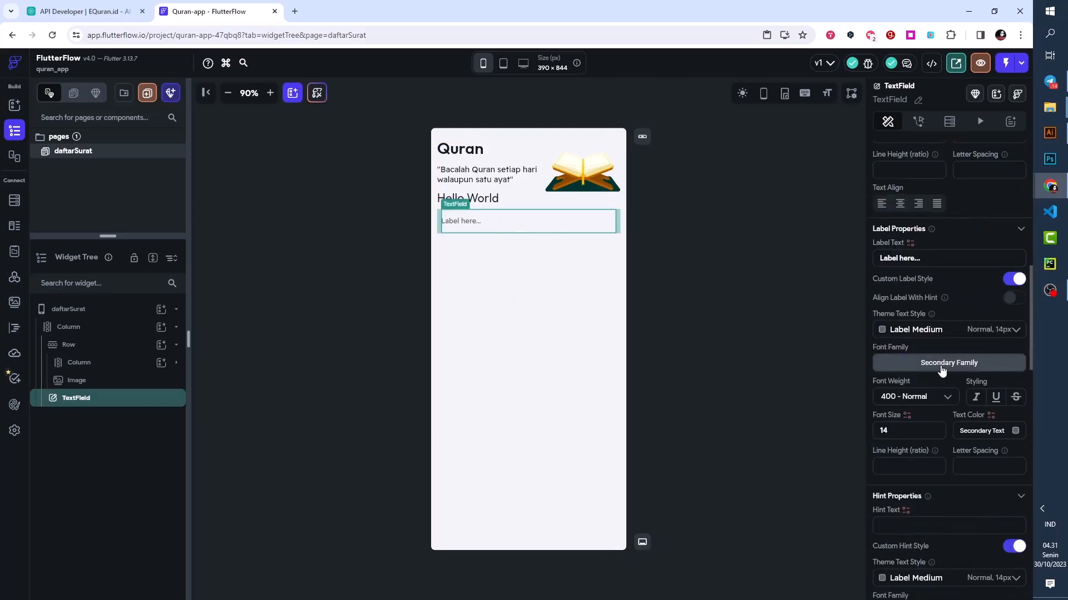
drag(917, 258, 879, 259)
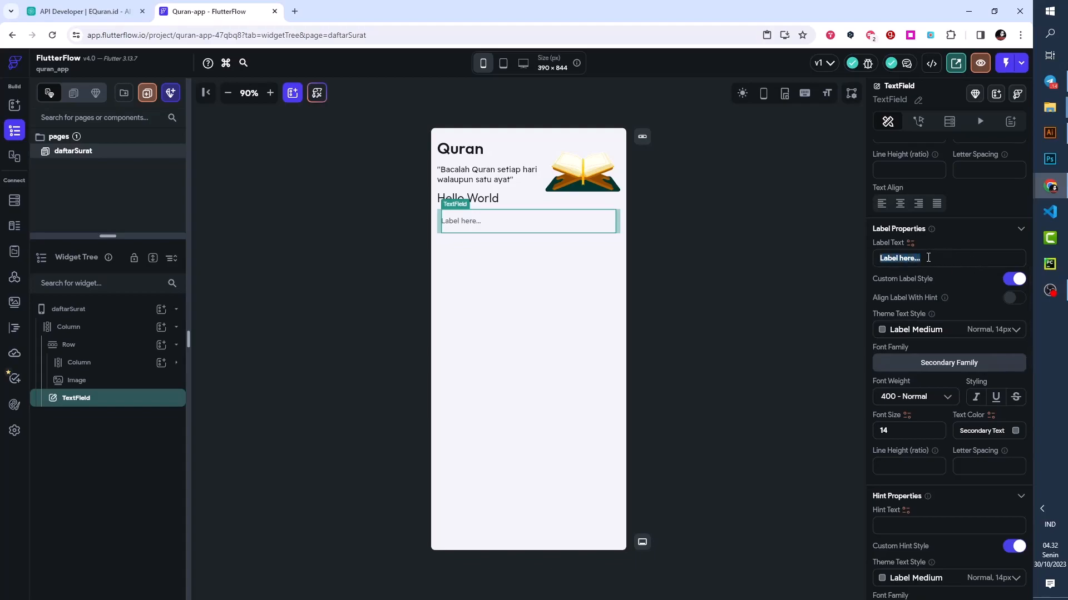
text(Cari Surat)
- Give the TextField an Outline input border and set its border color to the Primary theme color
scroll(945, 361, down, 4)
scroll(940, 389, down, 2)
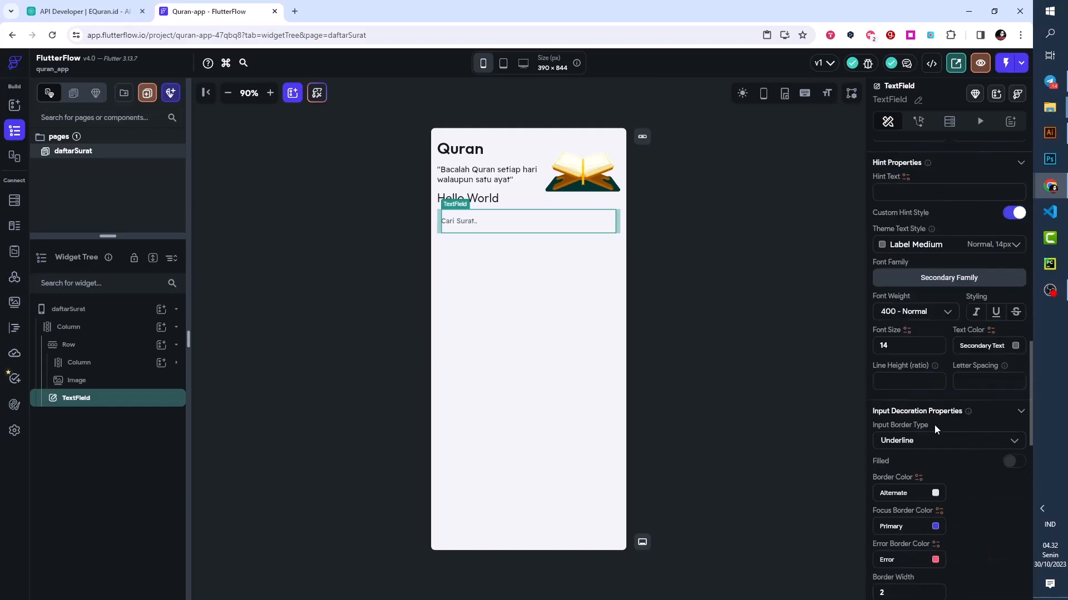
click(926, 444)
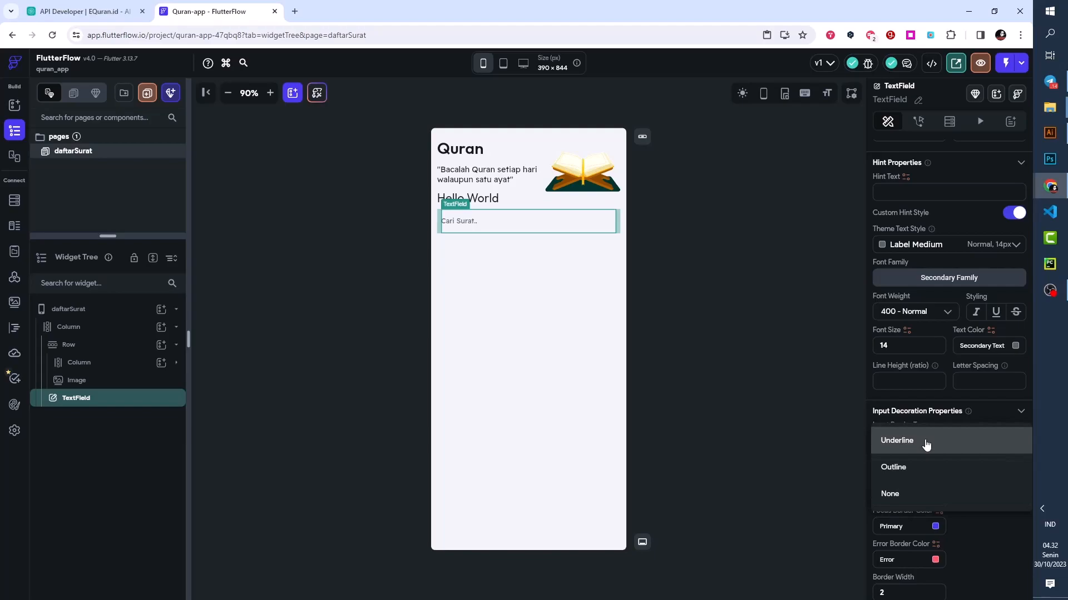
click(912, 471)
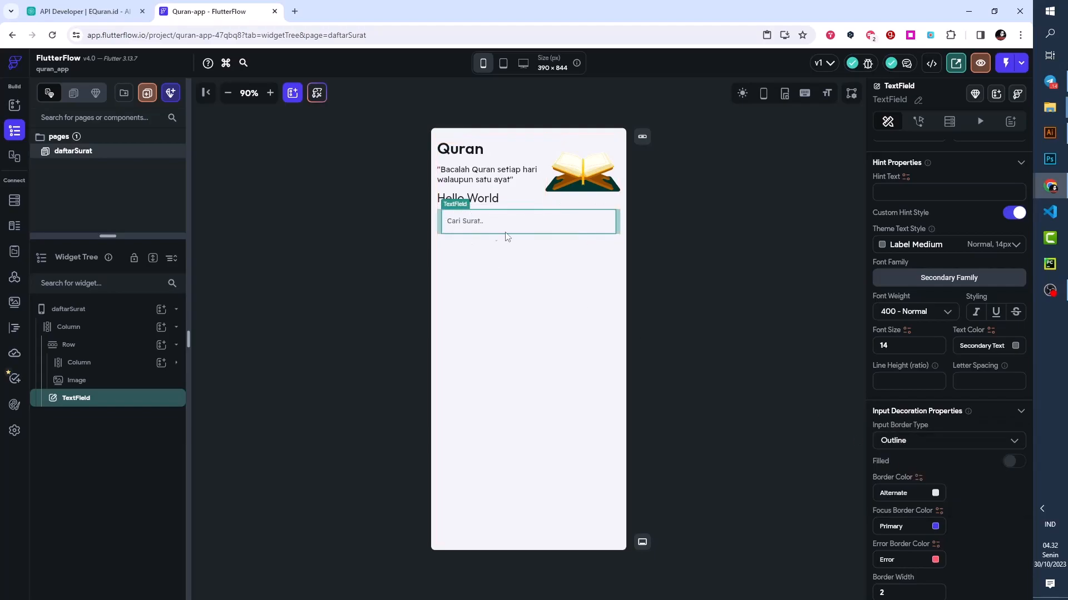
click(935, 494)
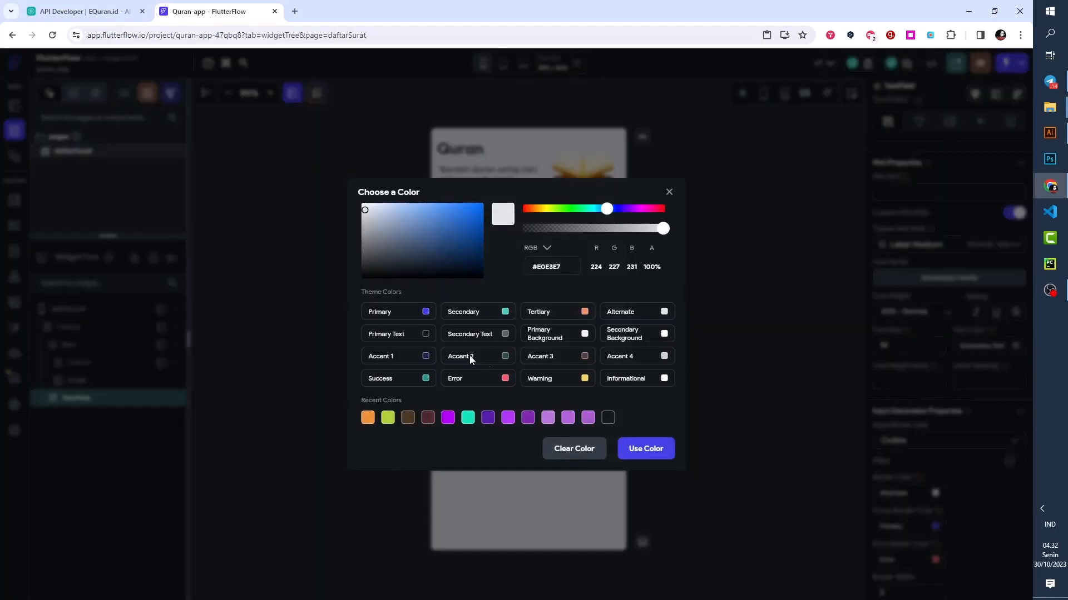
click(425, 312)
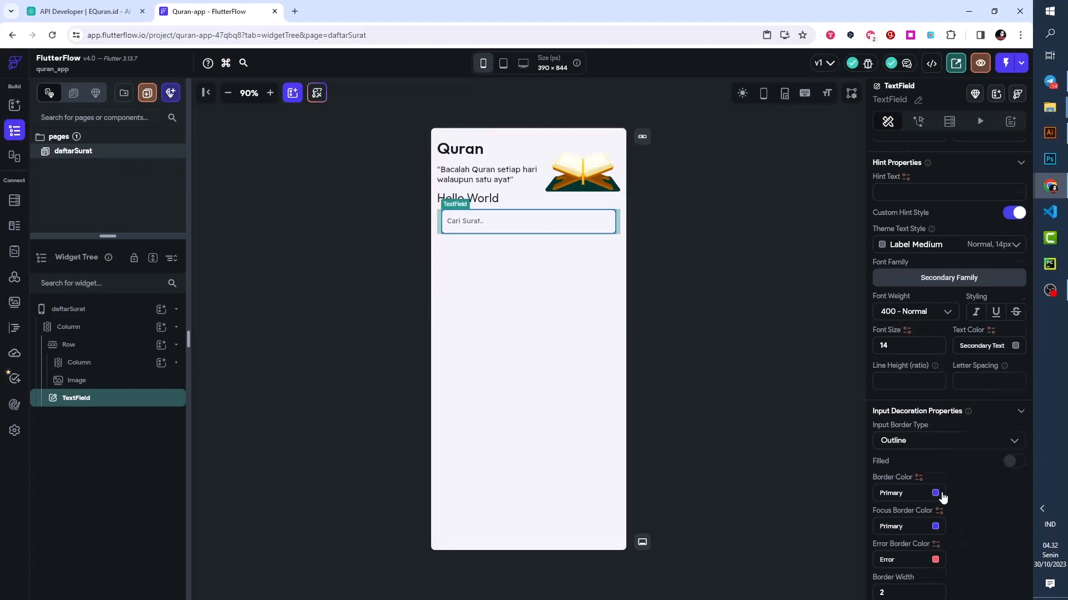
- Set the TextField's border radius to 12 on all corners
scroll(943, 497, down, 4)
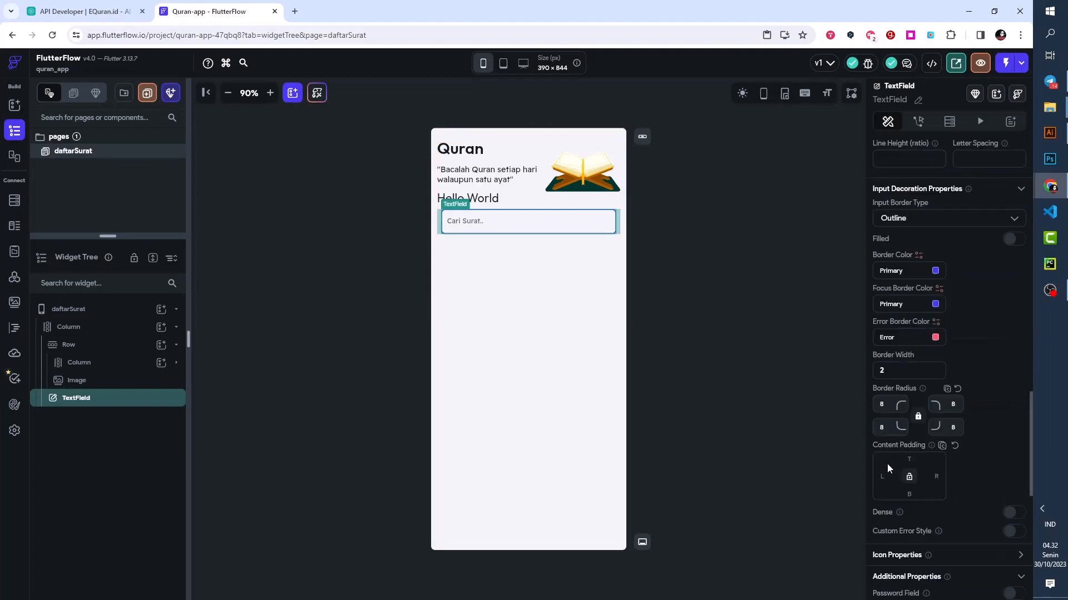
scroll(915, 424, down, 8)
scroll(914, 432, up, 6)
scroll(914, 432, up, 6)
scroll(897, 450, down, 6)
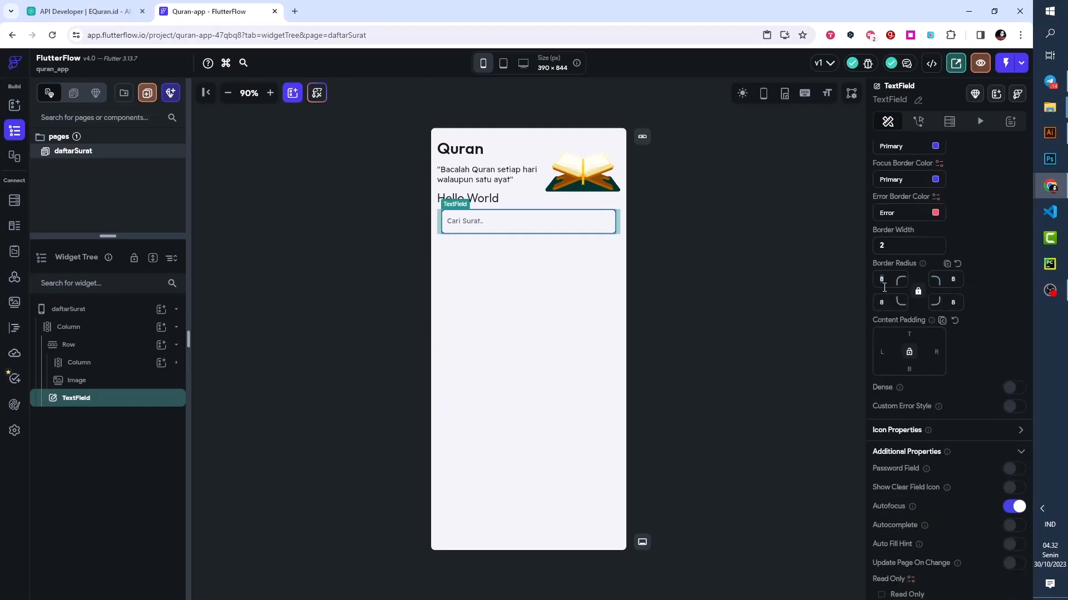
text(12)
- Set the TextField's top padding to 12
scroll(923, 312, up, 8)
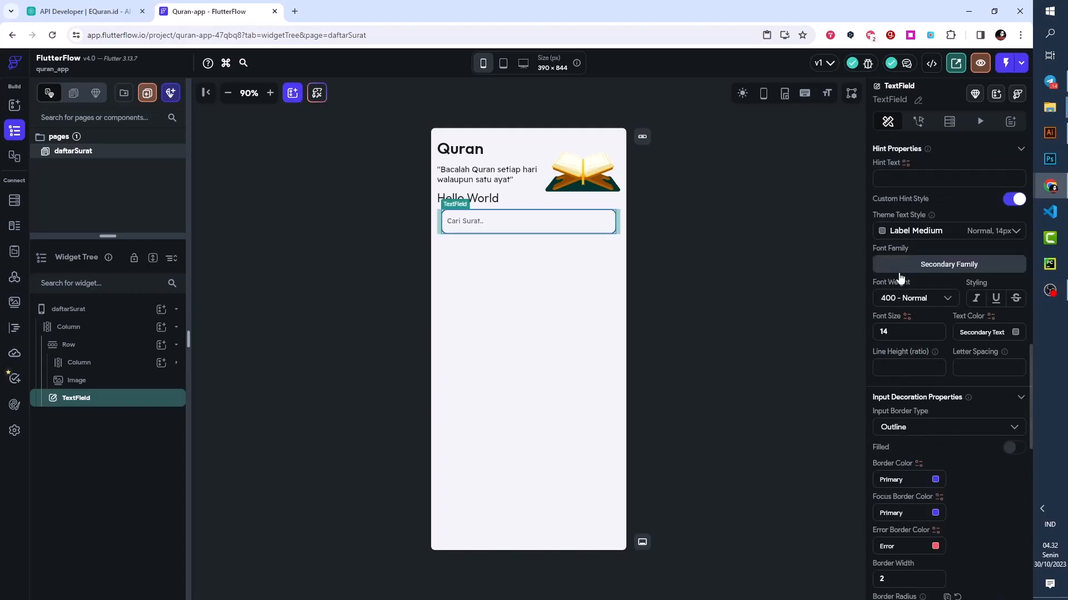
scroll(929, 312, up, 10)
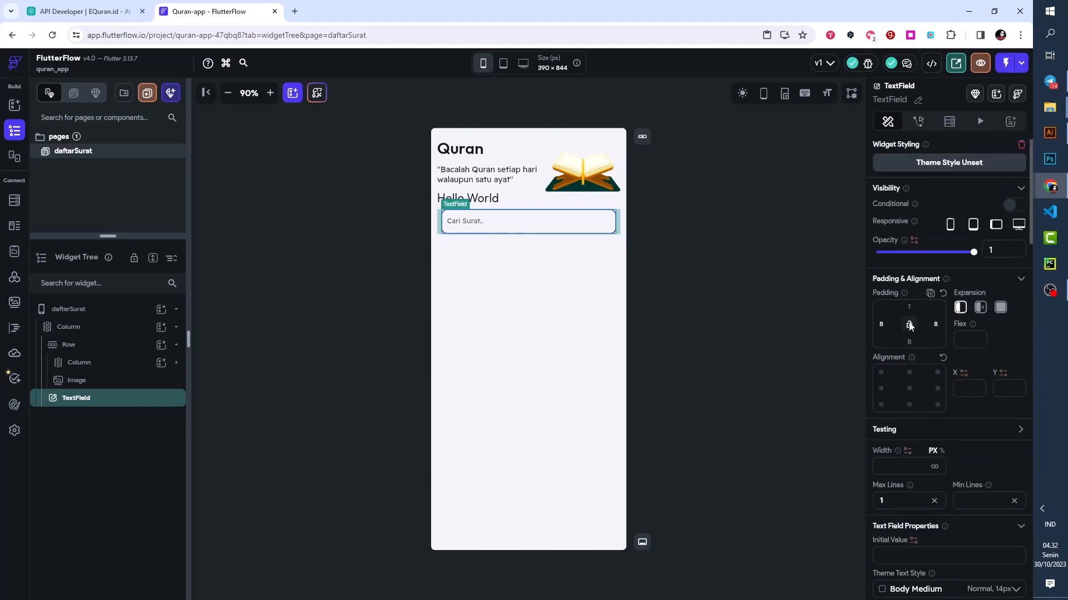
click(906, 308)
text(12)
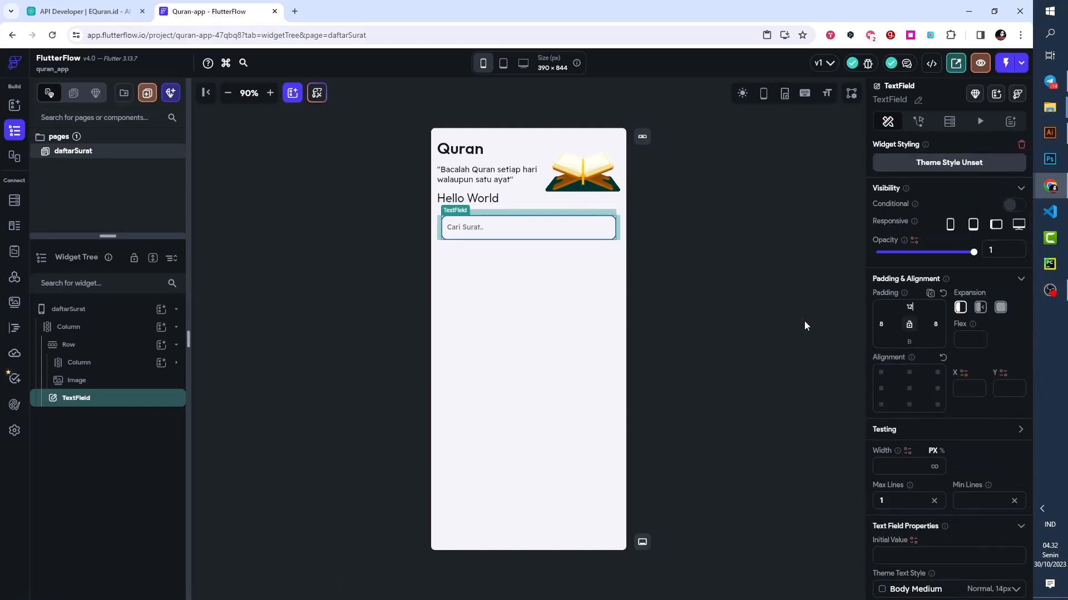
click(699, 276)
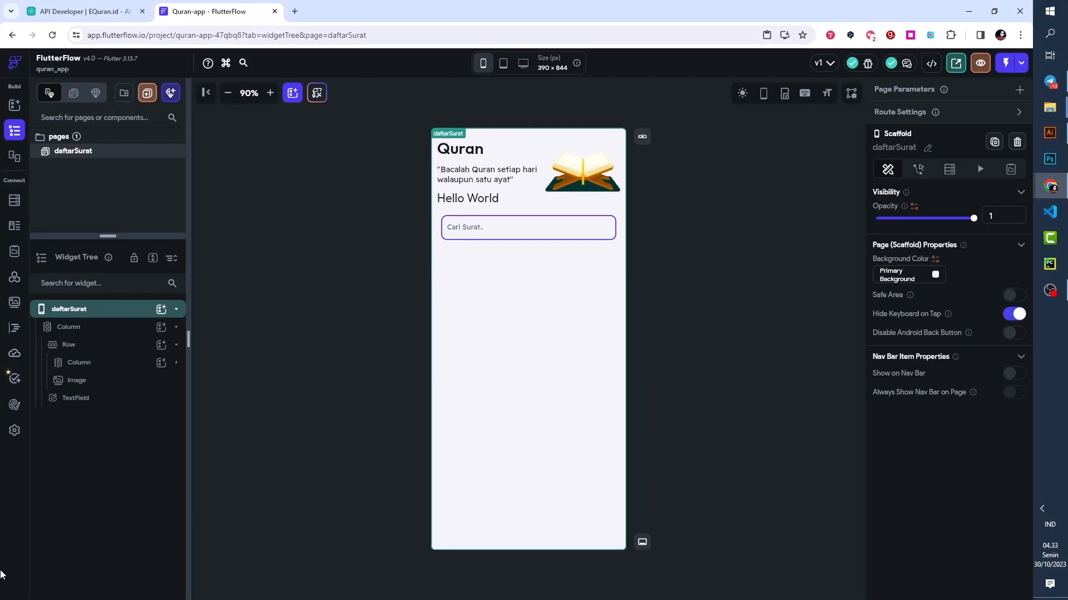
- Add a ListView to the page's outer Column, below the search TextField
key(alt+Tab)
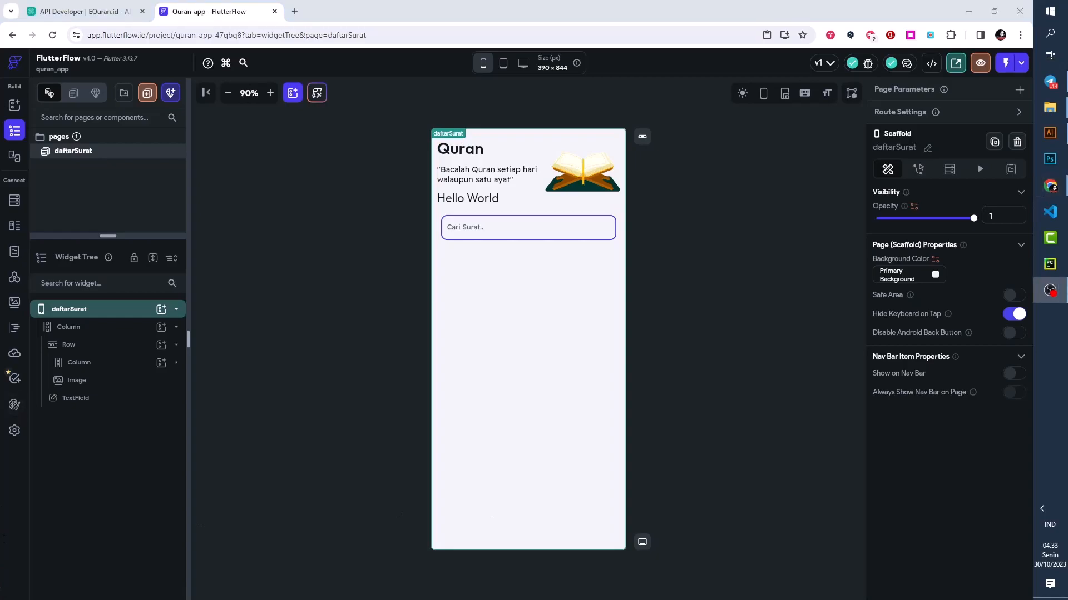
click(161, 328)
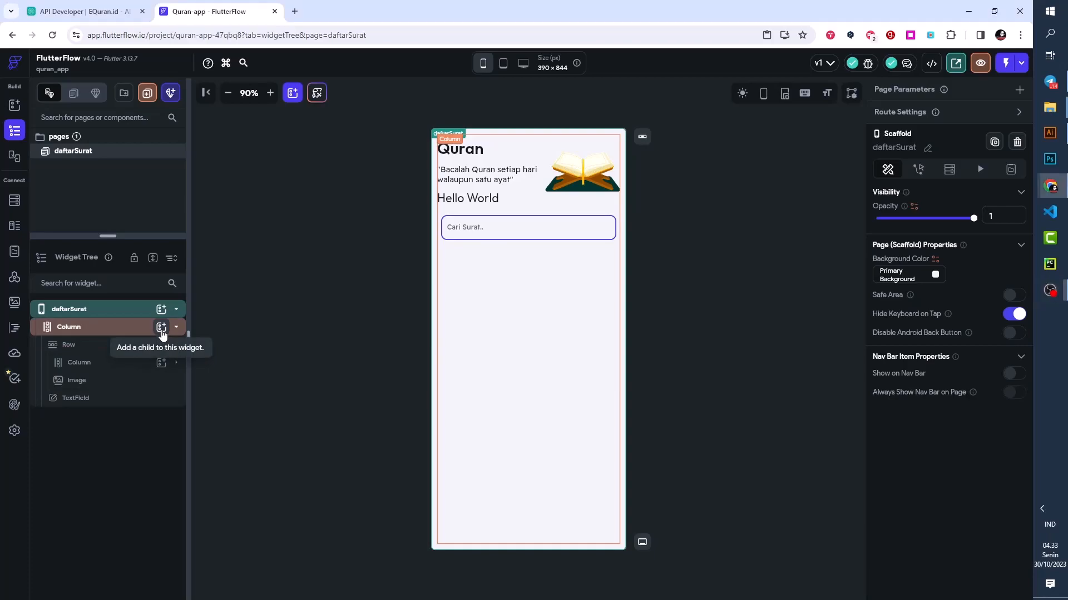
scroll(265, 457, down, 2)
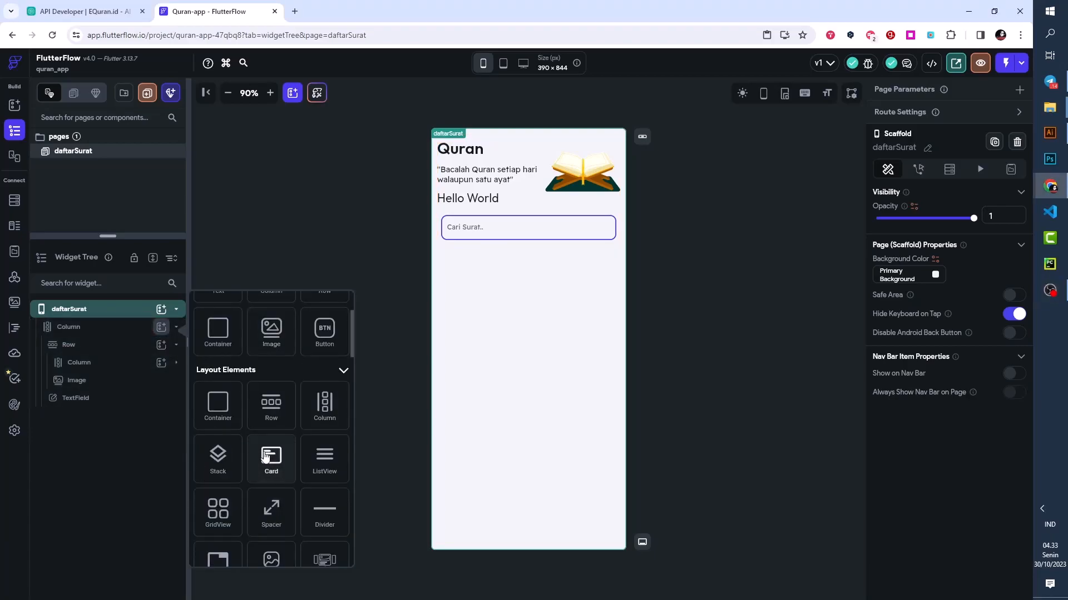
click(325, 459)
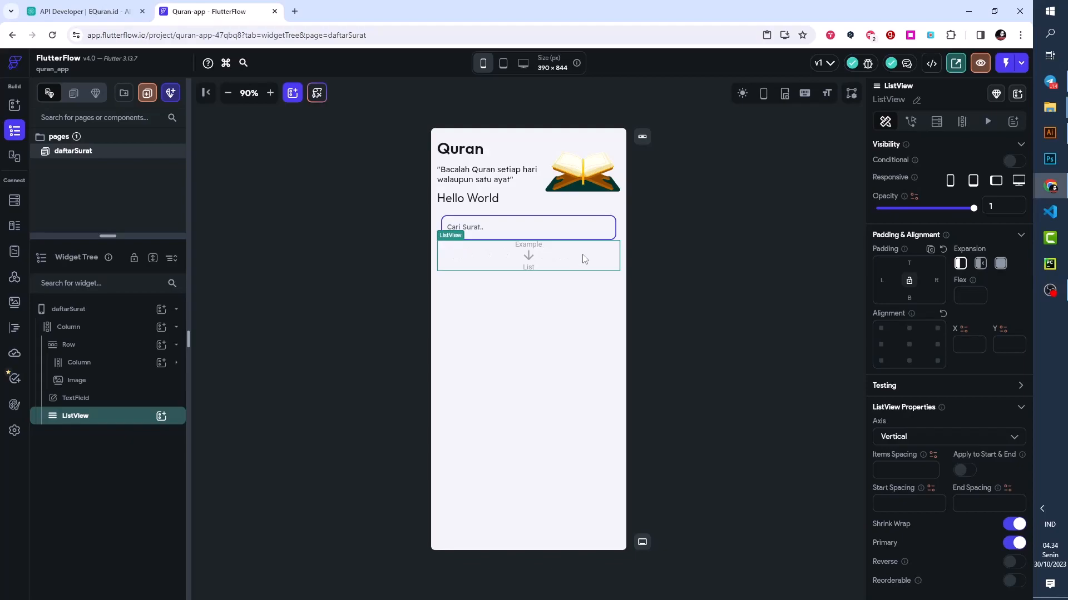
- Examine the settings for generating children from a variable on the outer Column and the ListView
click(70, 328)
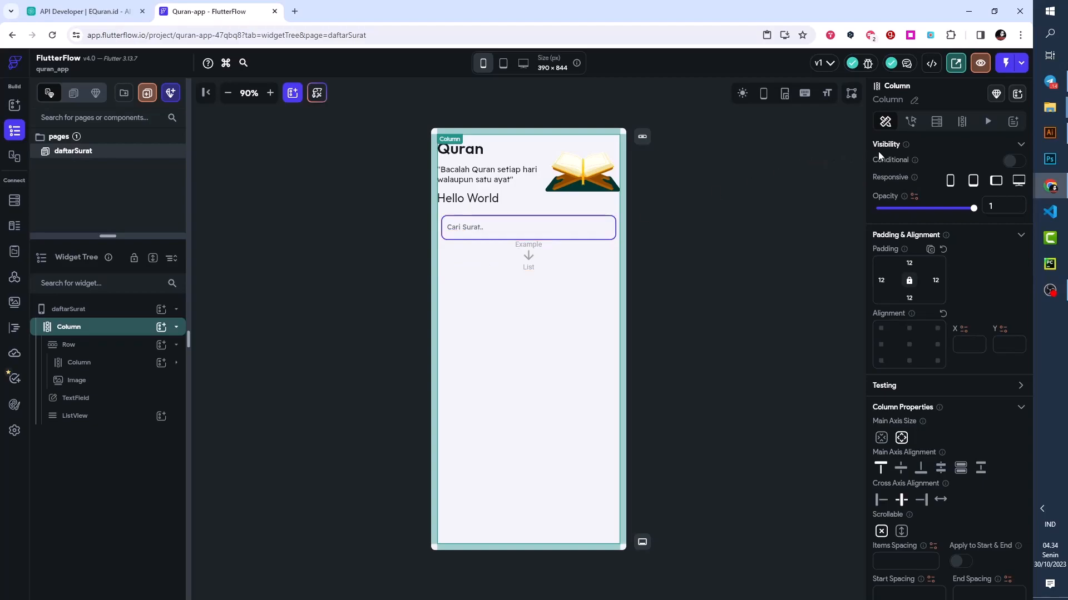
click(961, 126)
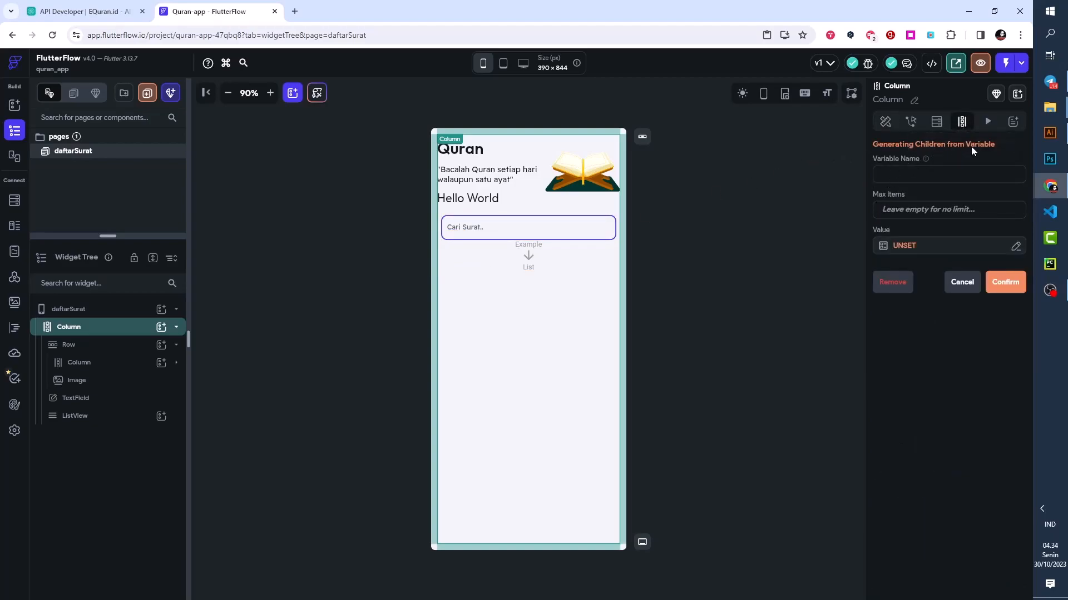
click(92, 417)
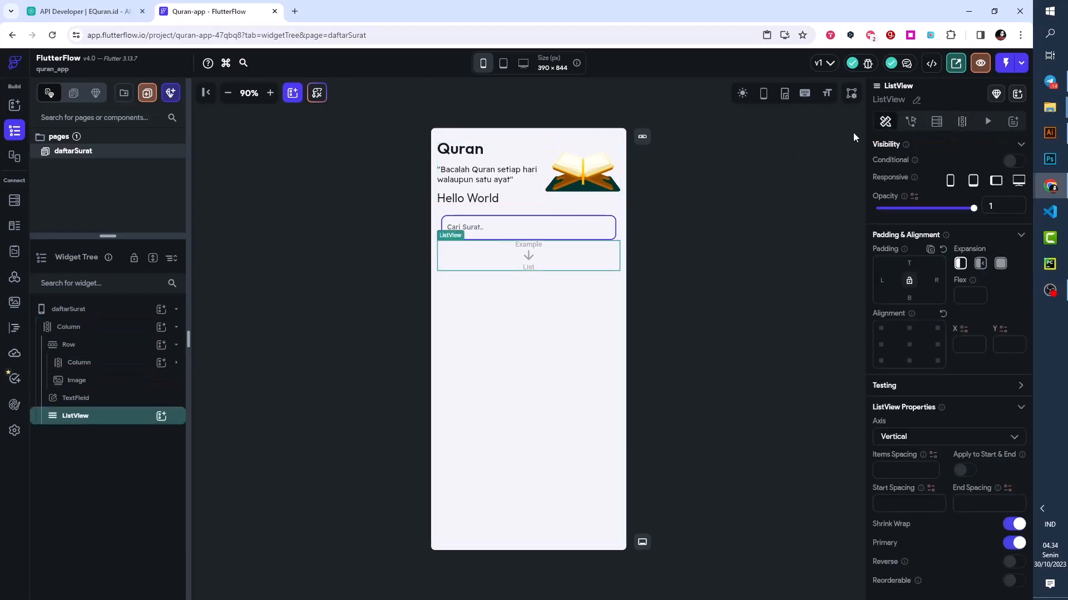
click(960, 127)
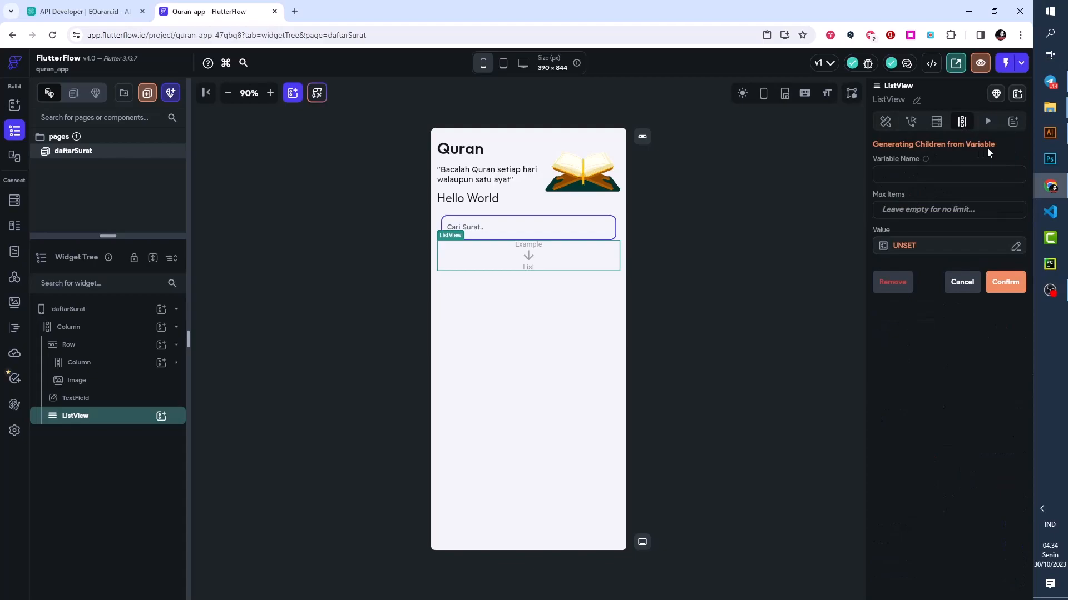
click(89, 329)
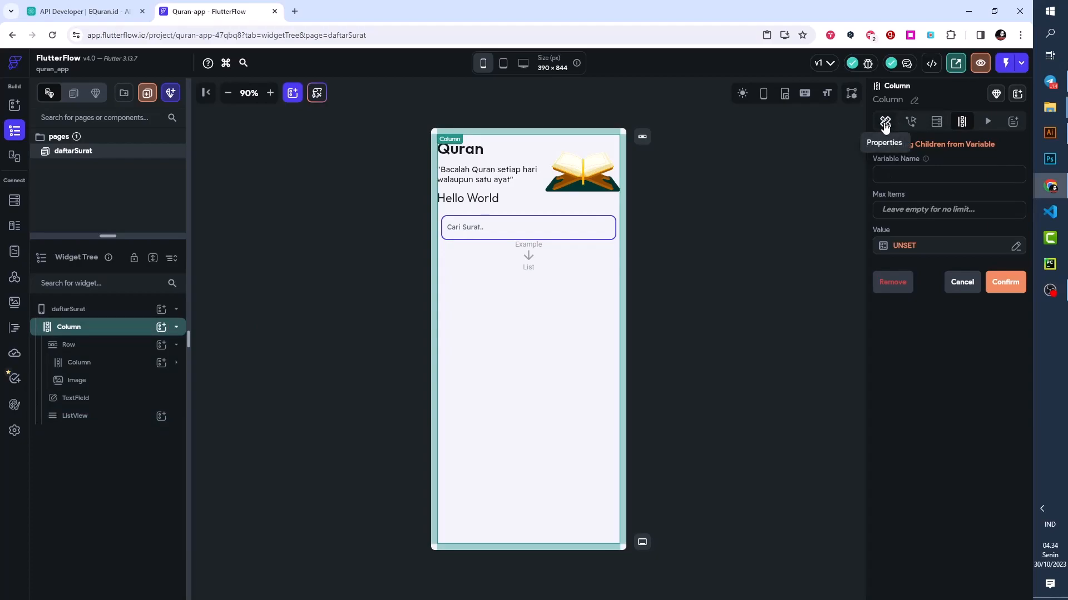
click(885, 123)
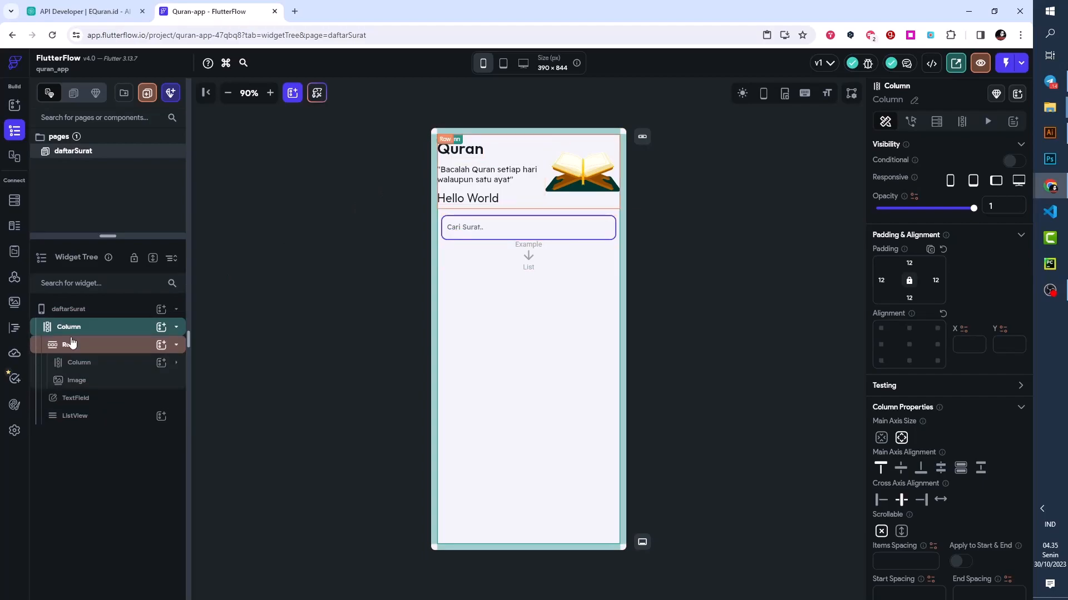
- Set the ListView's top padding to 24
click(77, 417)
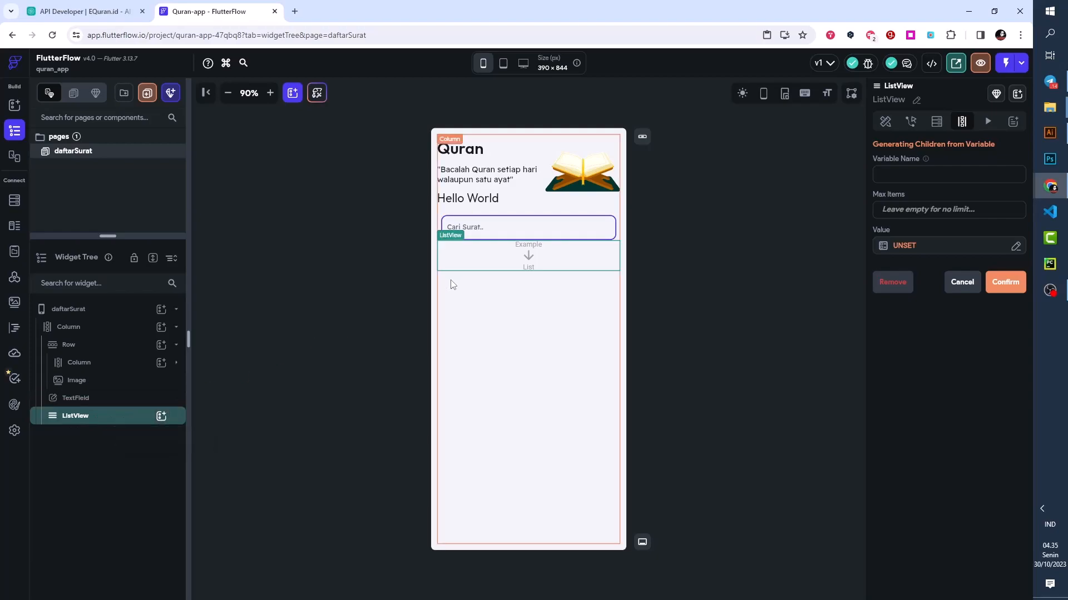
click(885, 119)
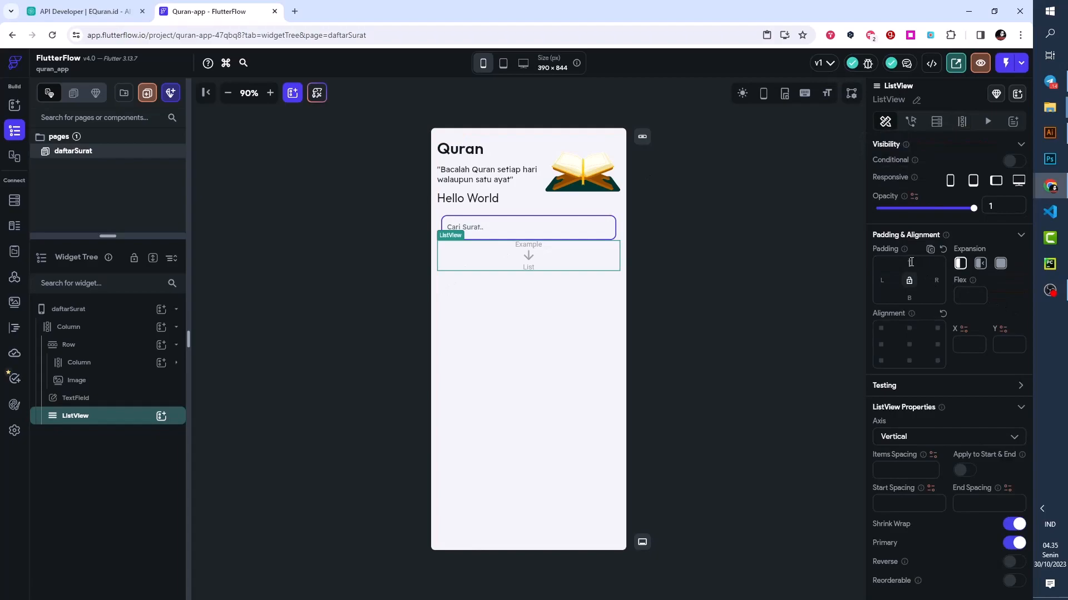
text(1)
key(BackSpace)
text(24)
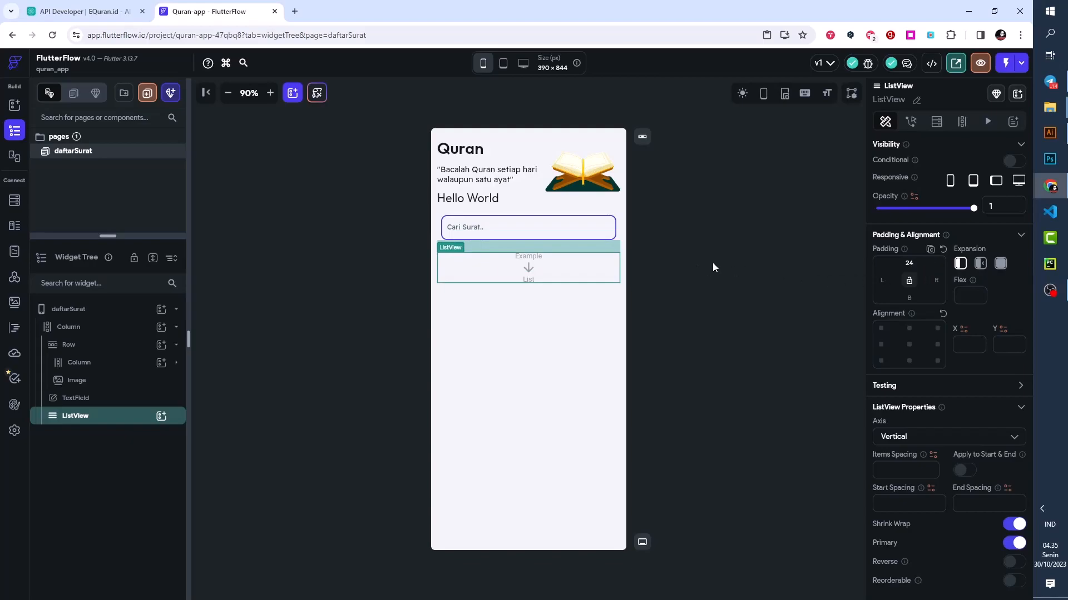
- Add a Column inside the ListView and nest a Row inside that Column
click(161, 417)
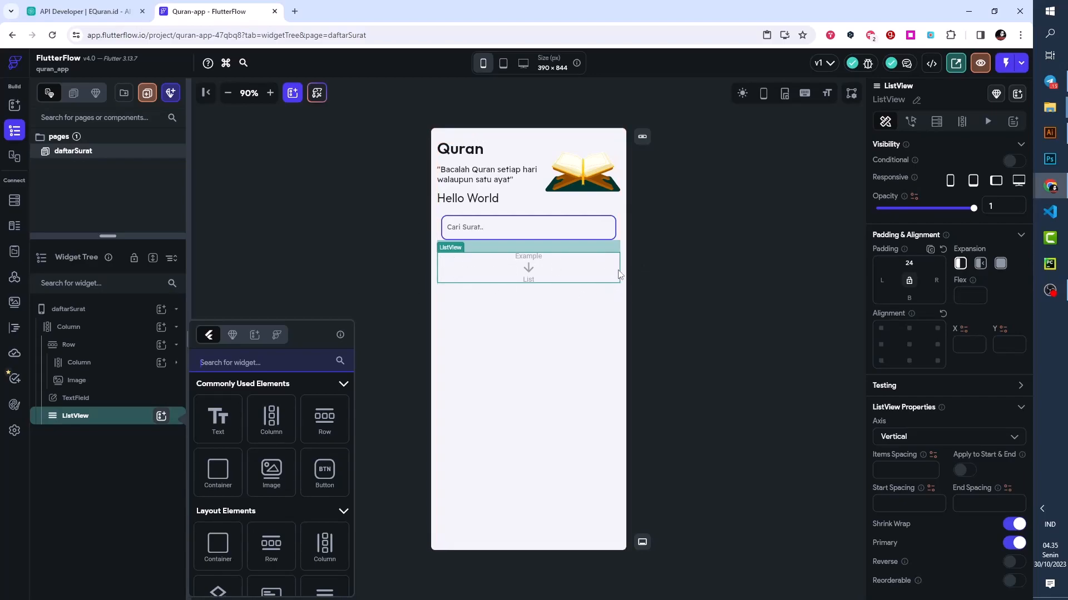
click(278, 421)
click(279, 420)
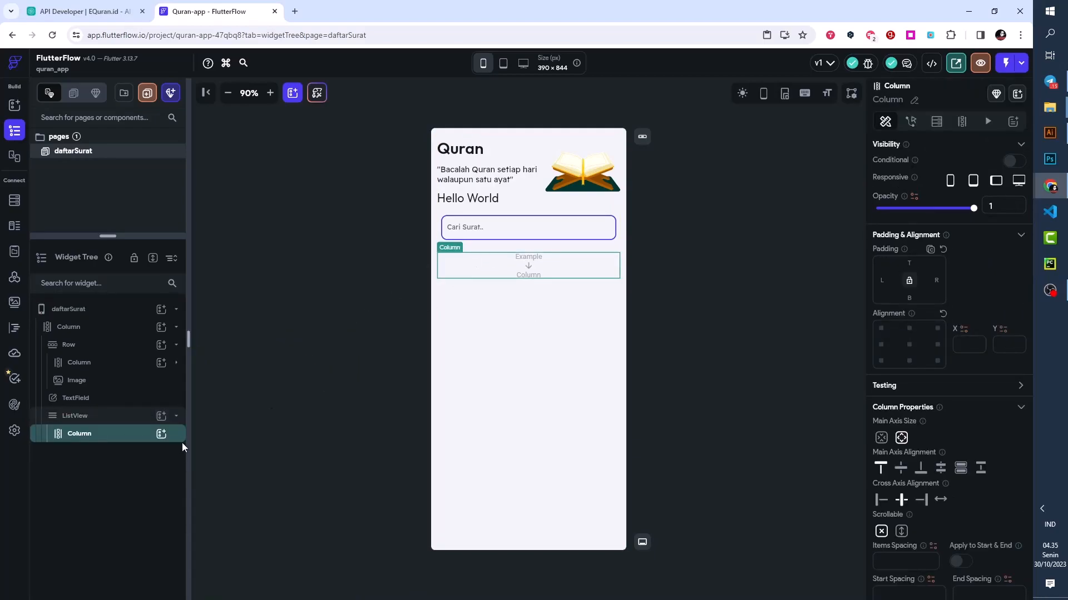
click(161, 434)
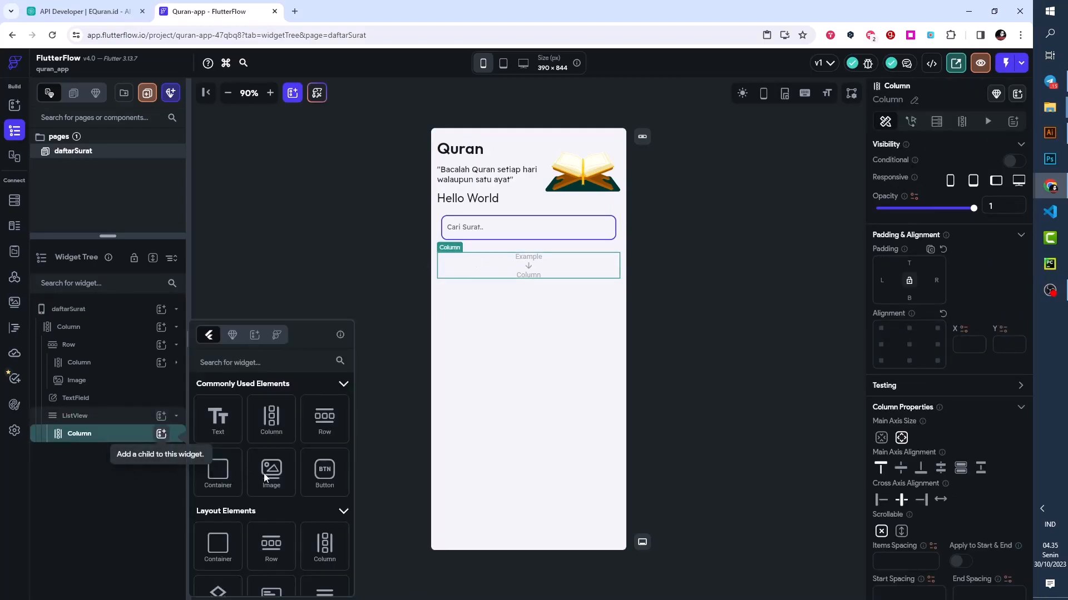
click(325, 420)
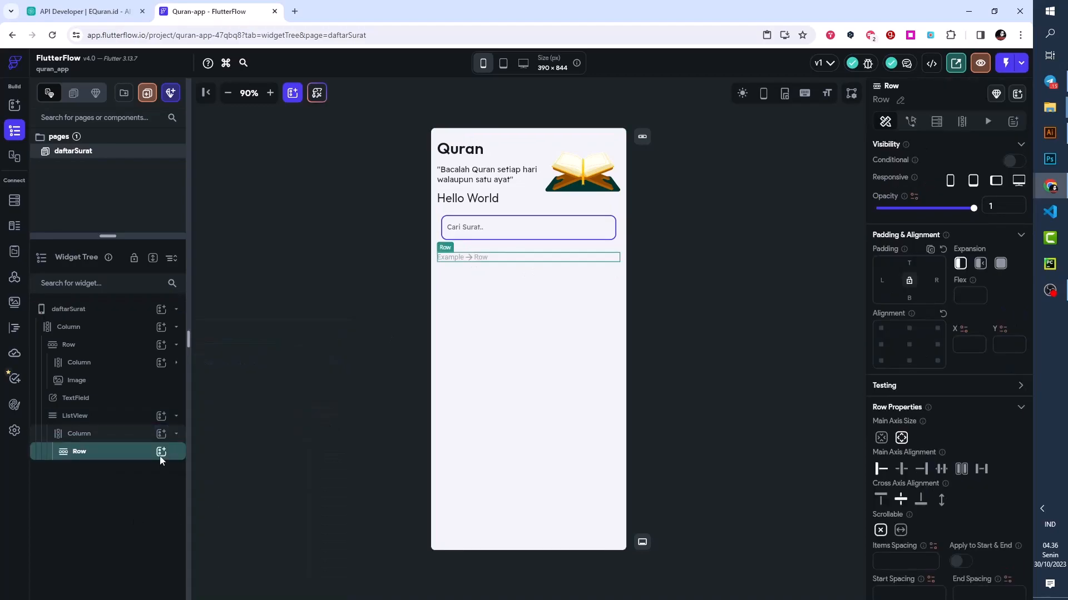
- Add a Container inside the ListView's Row and set its width and height to 40 px
click(161, 452)
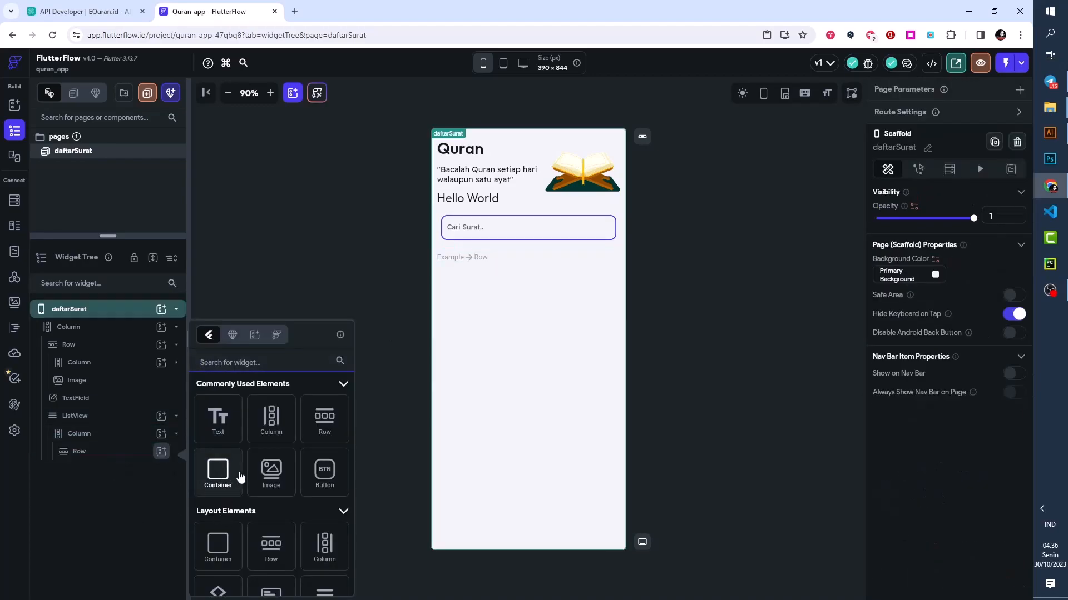
click(218, 473)
drag(904, 497, 881, 499)
text(40)
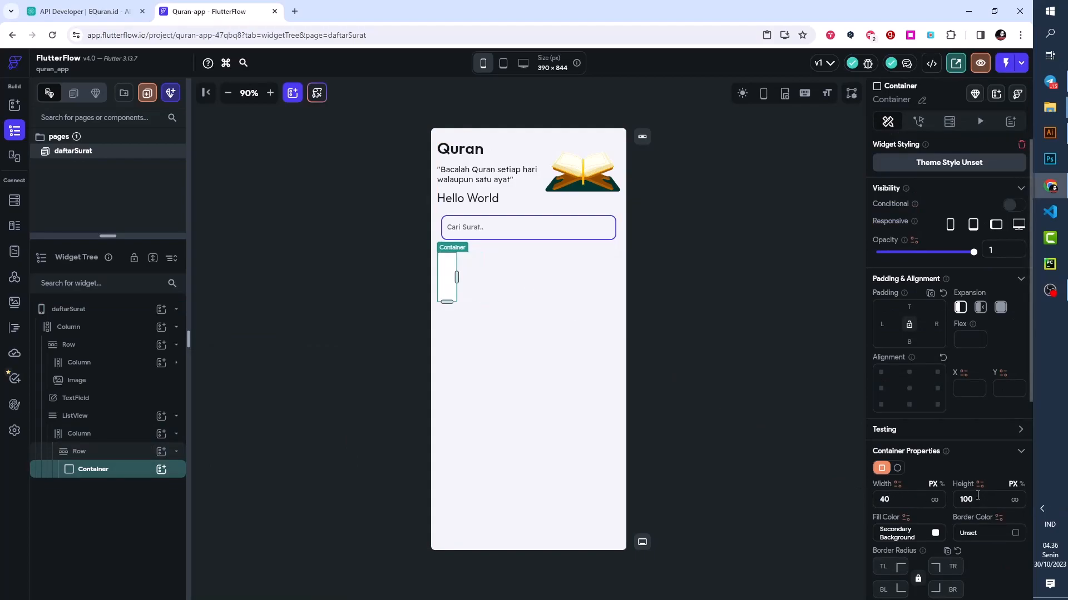
drag(985, 500, 959, 499)
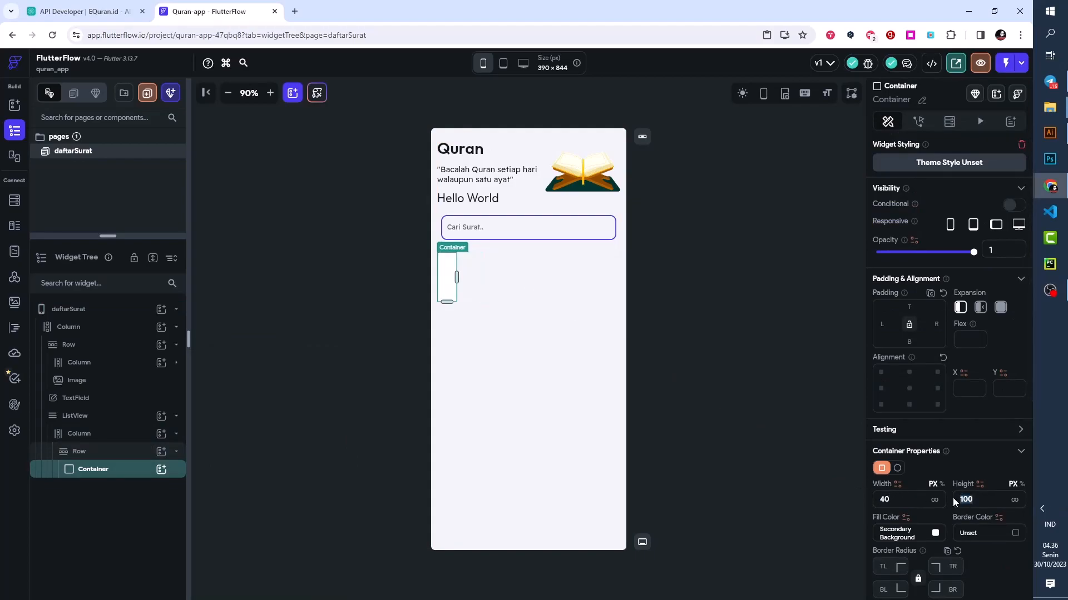
text(40)
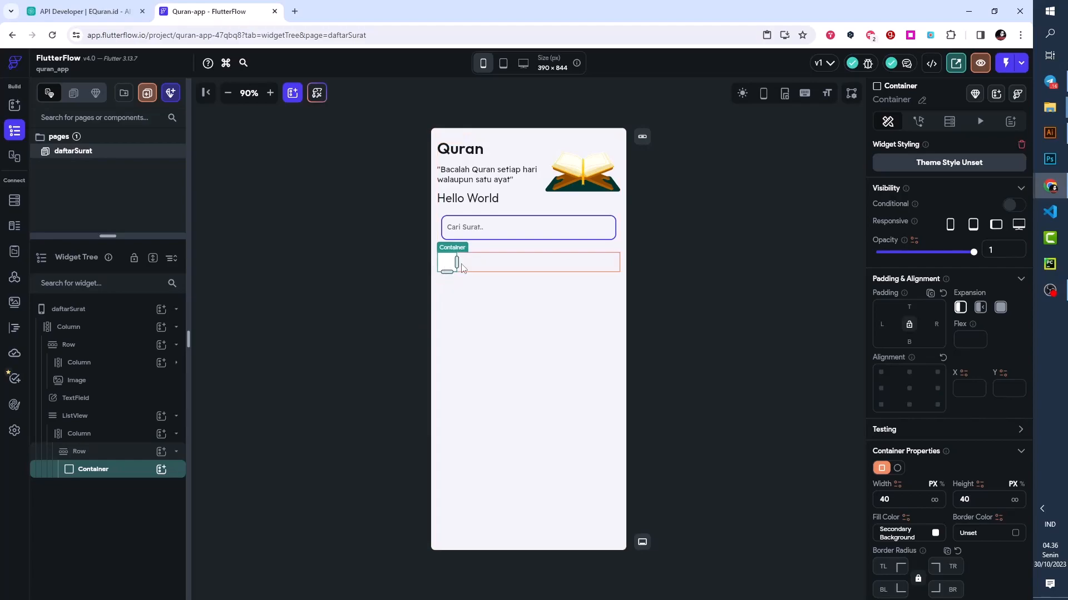
- Add a Column beside the Container in the ListView's Row and place two Text widgets inside it
click(91, 456)
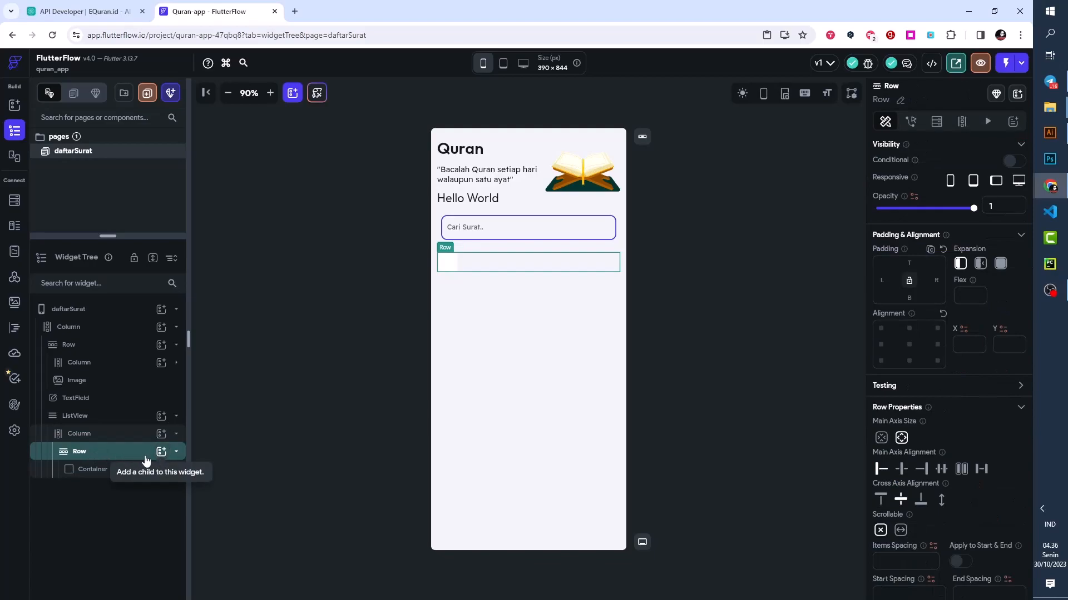
click(162, 456)
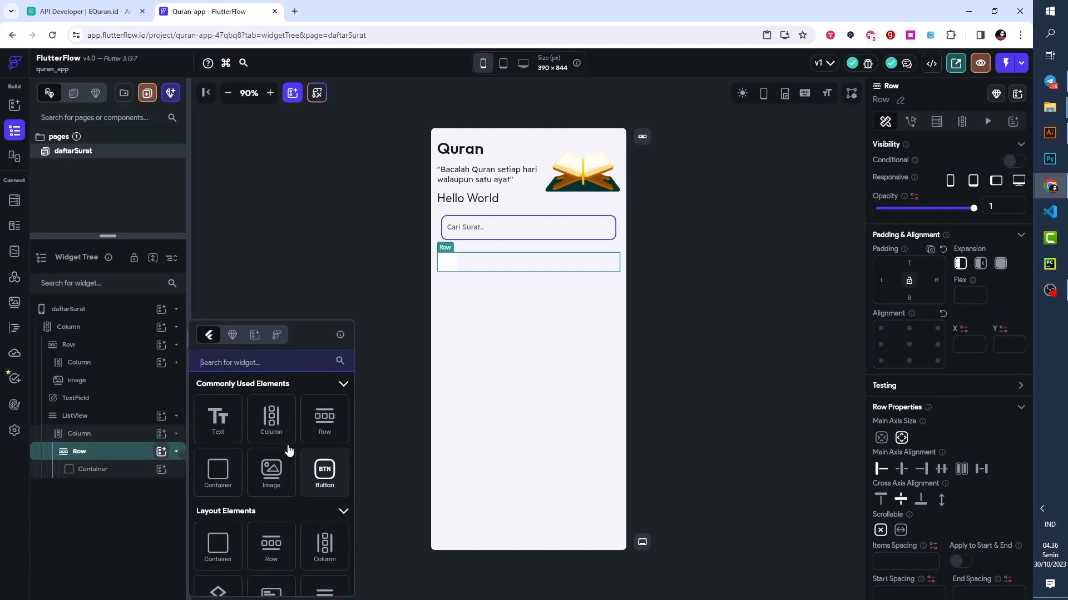
click(275, 421)
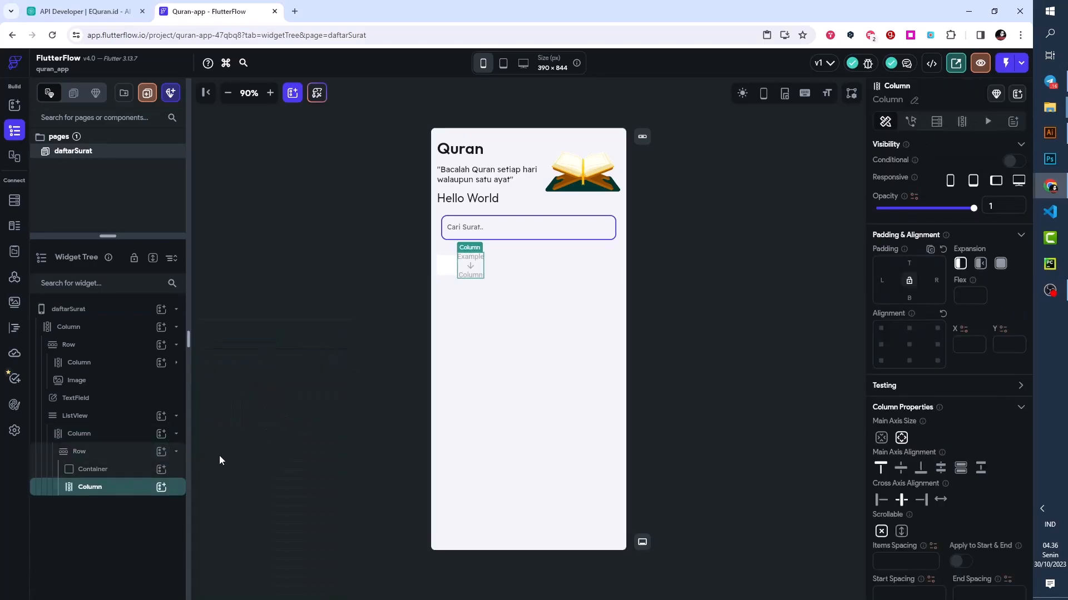
click(161, 488)
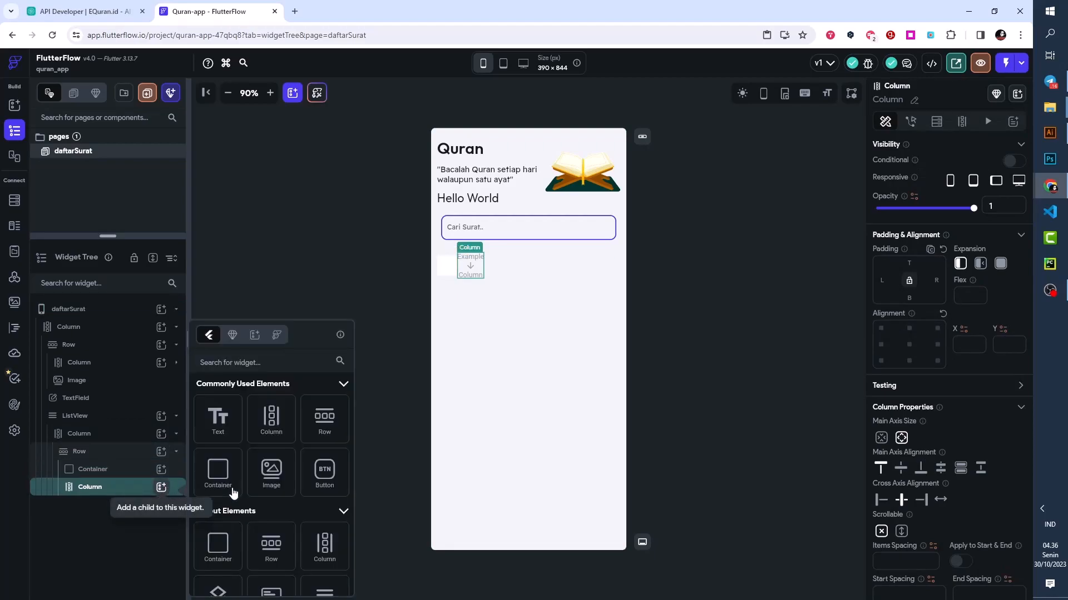
click(222, 442)
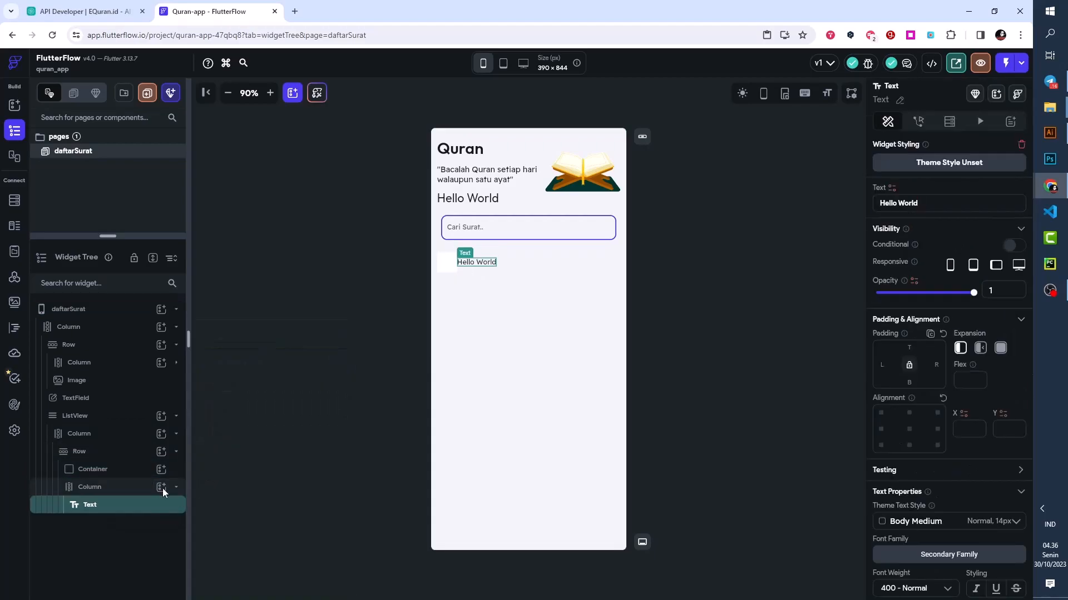
click(161, 487)
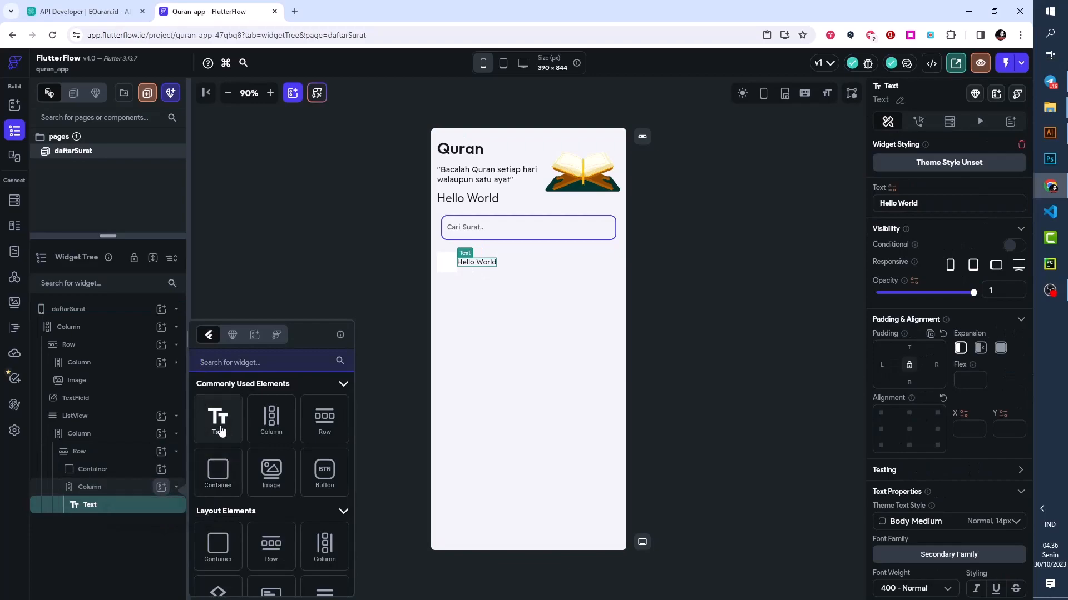
click(218, 423)
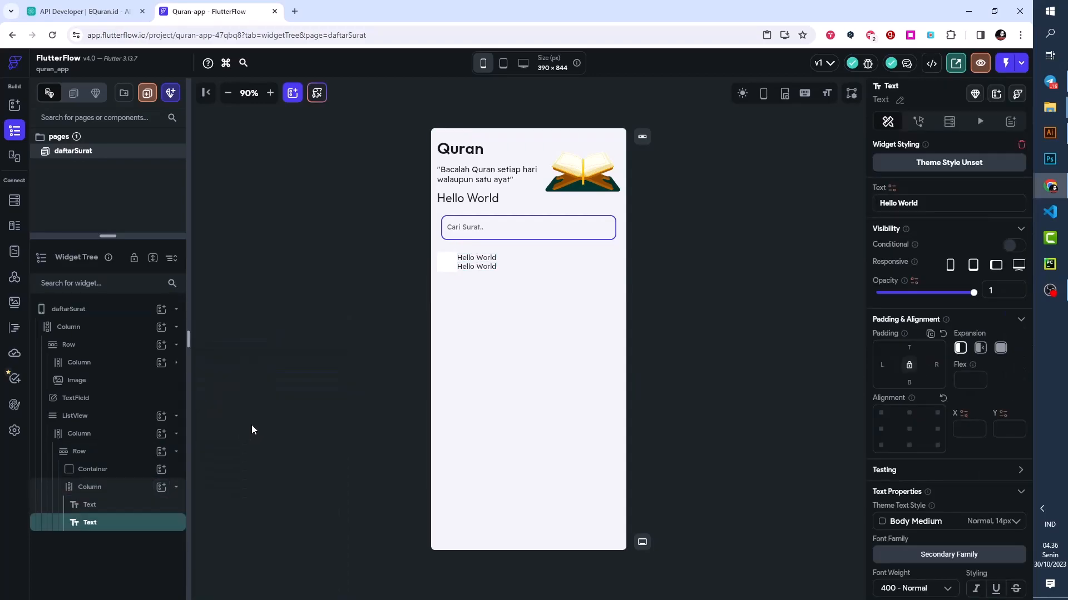
- Style the new Column's first Text as Body Large with weight 600 - Semi Bold and its second Text as Body Small
click(476, 257)
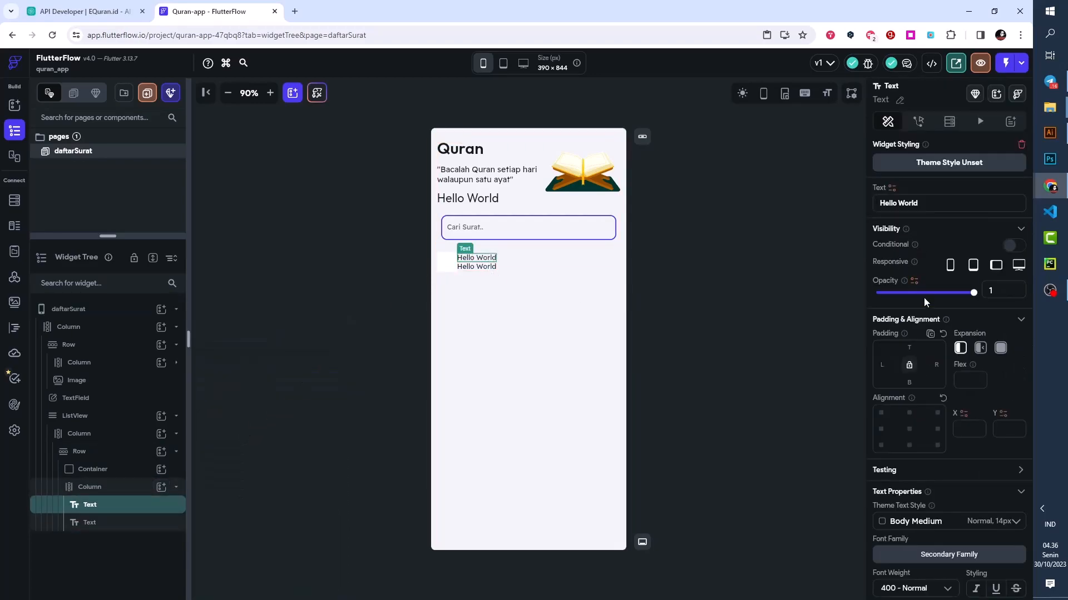
scroll(916, 427, down, 2)
click(917, 414)
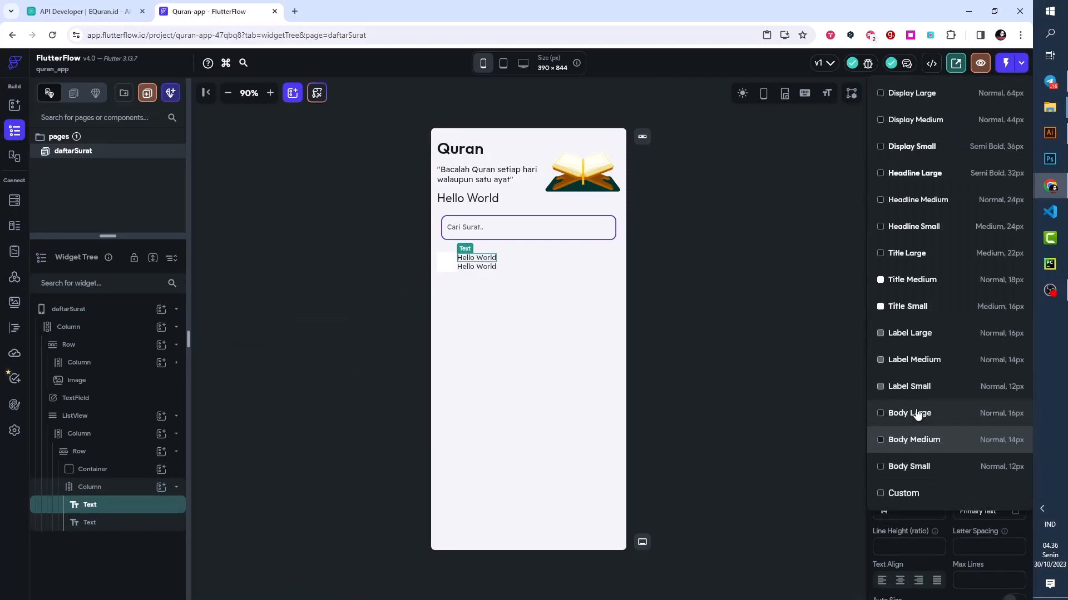
click(916, 414)
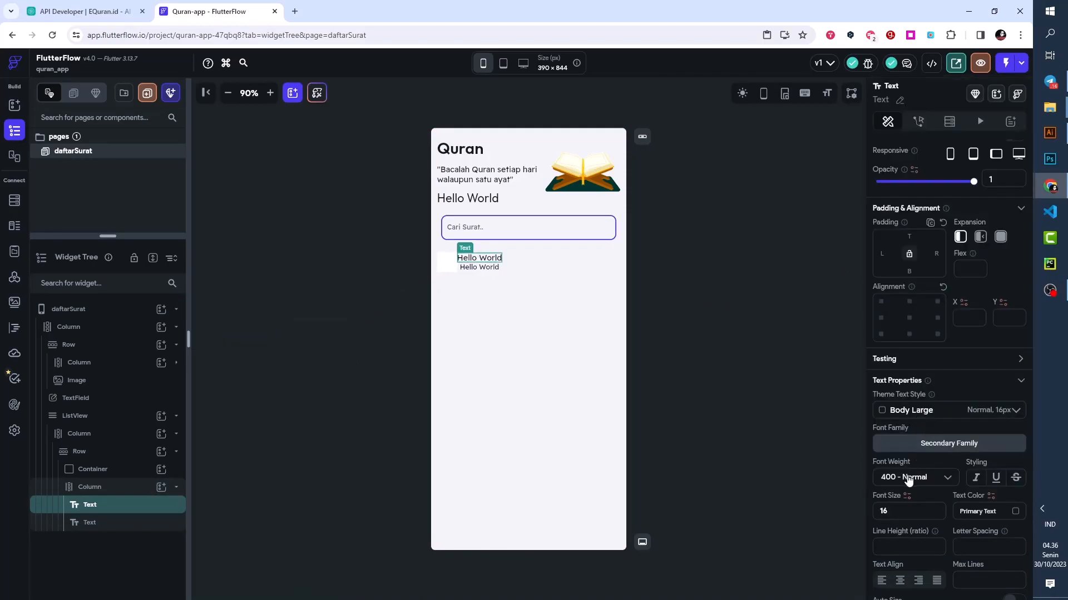
click(910, 476)
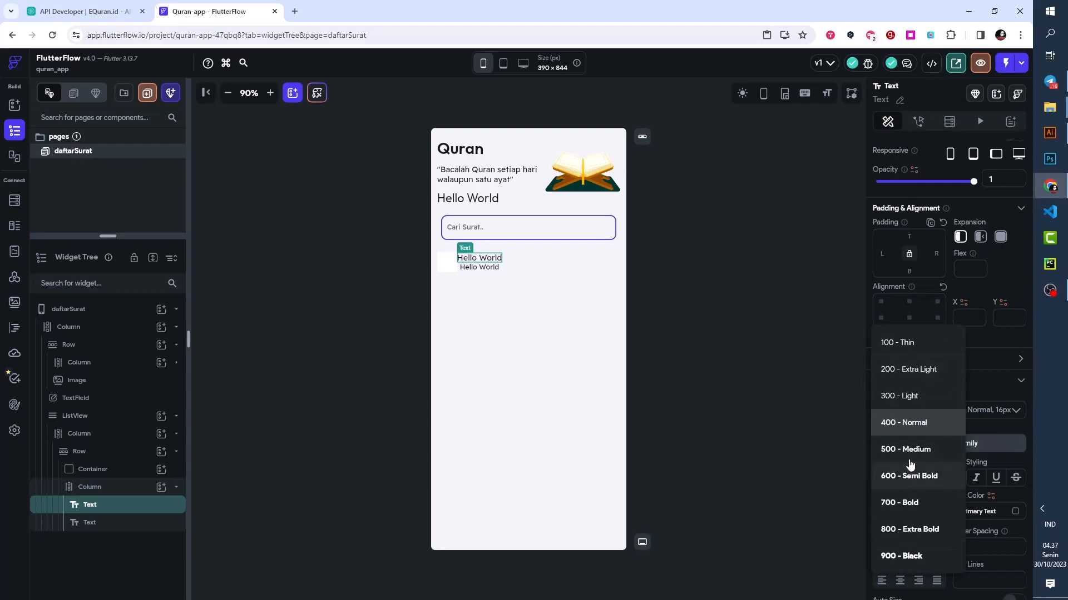
click(895, 477)
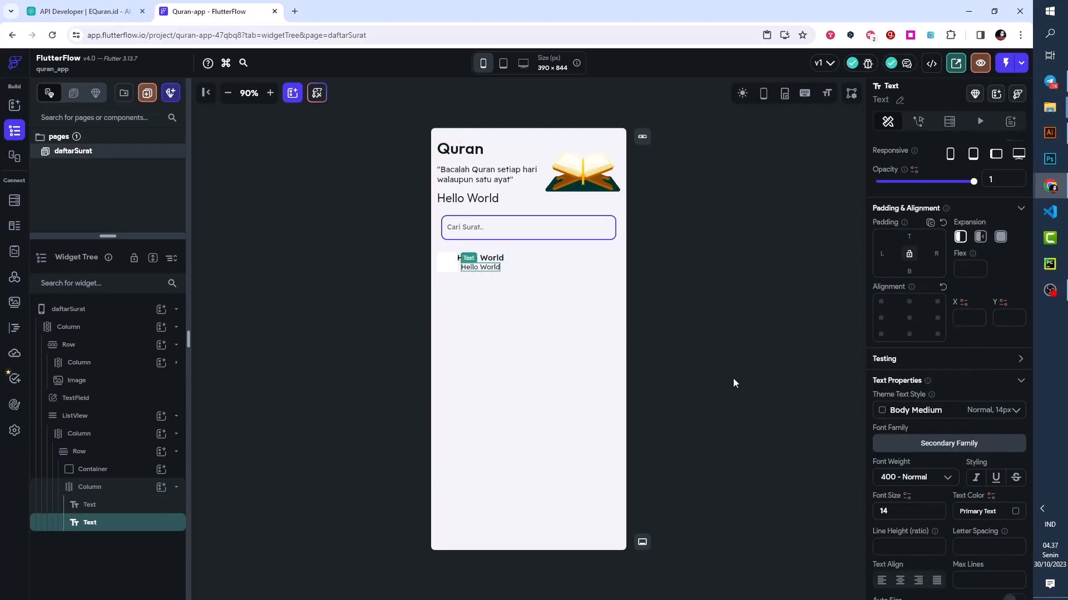
click(916, 411)
click(921, 469)
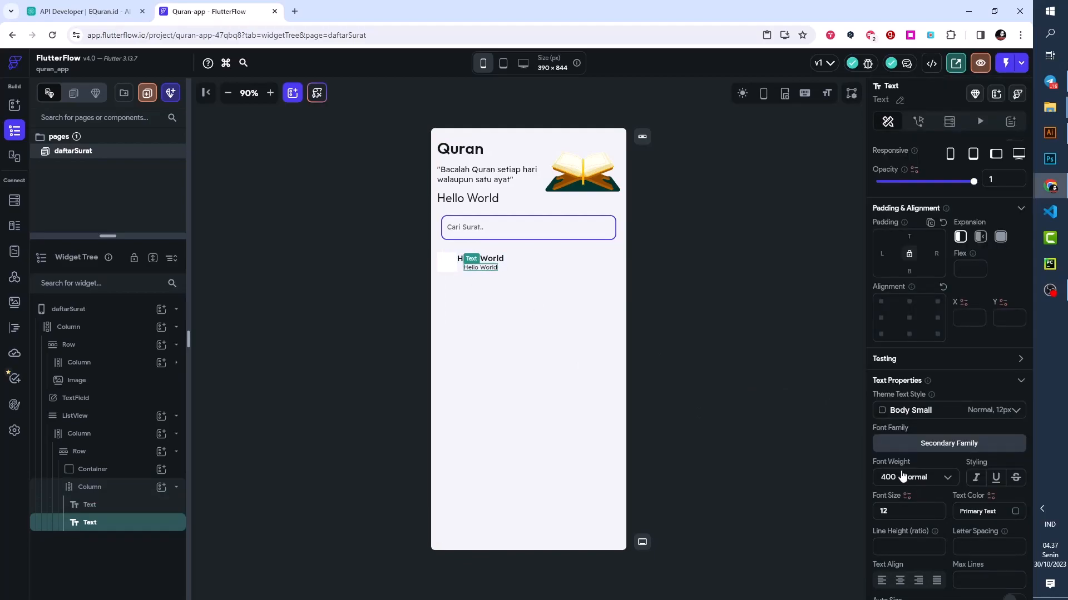
- Set the cross axis alignment of the Column holding the two texts to Start
click(85, 488)
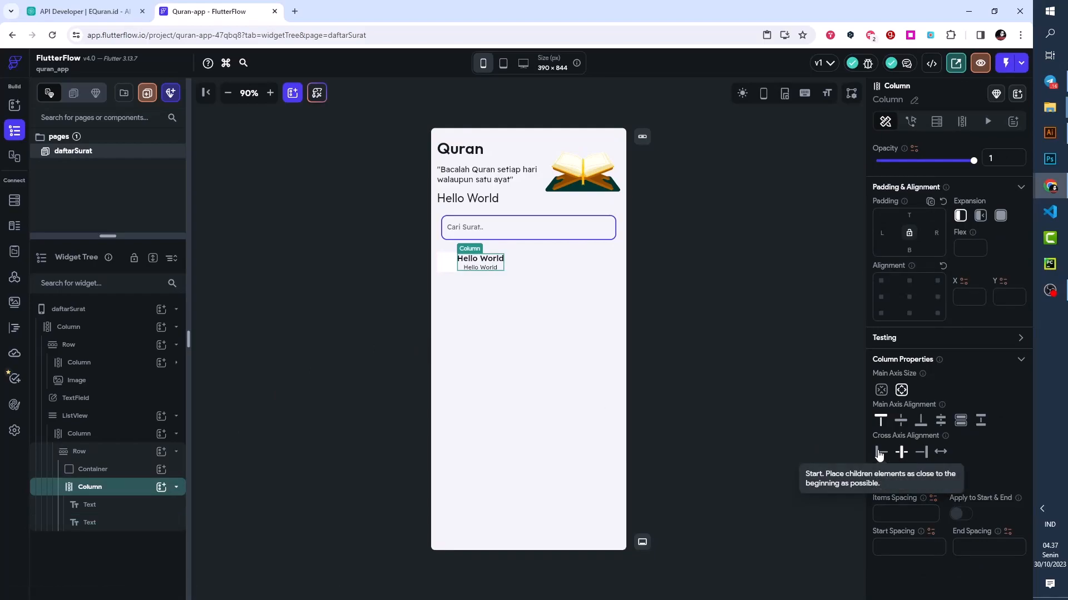
click(879, 453)
click(484, 259)
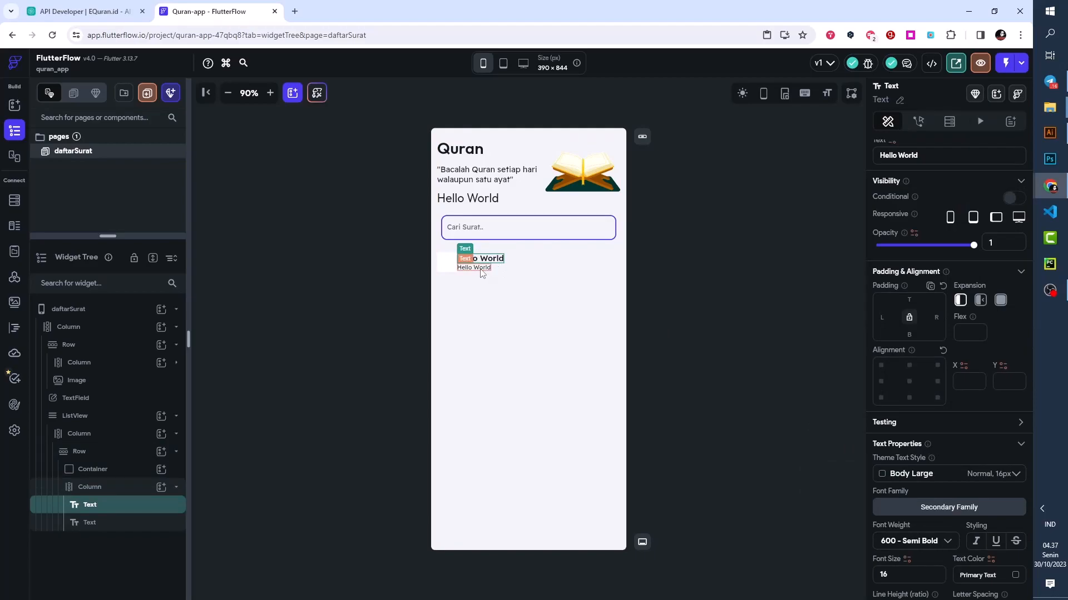
click(481, 269)
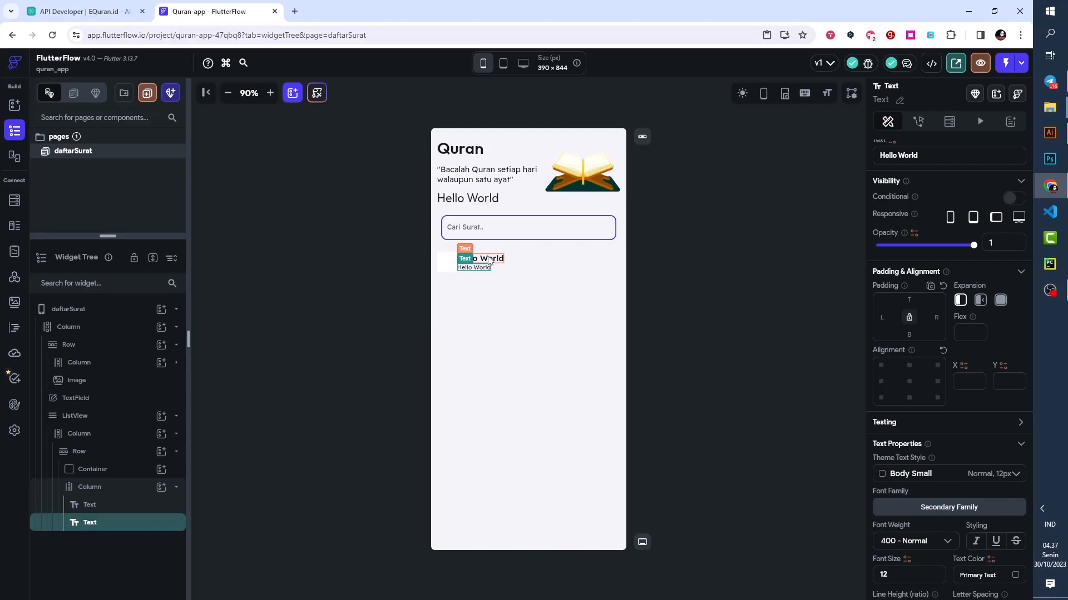
- Add a Text widget directly to the ListView's Row, after the Column with the two texts
click(89, 487)
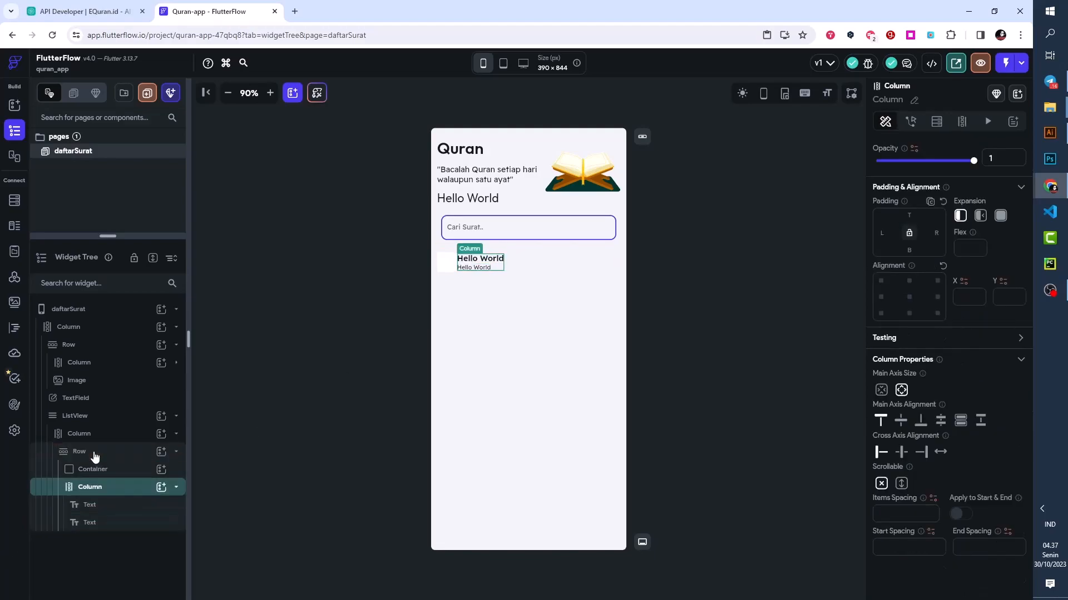
click(95, 455)
click(161, 452)
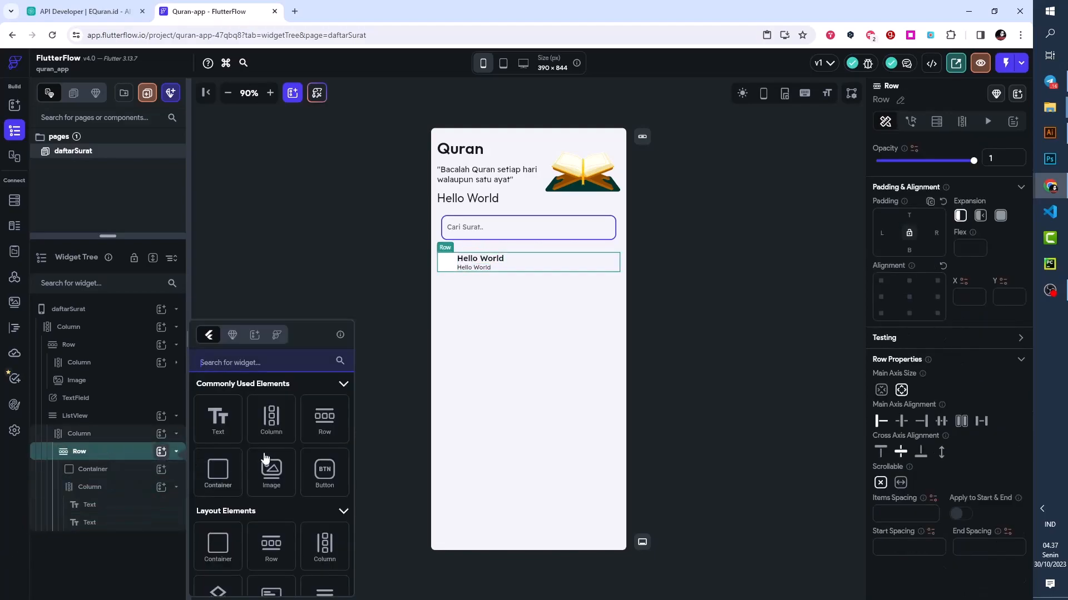
click(223, 429)
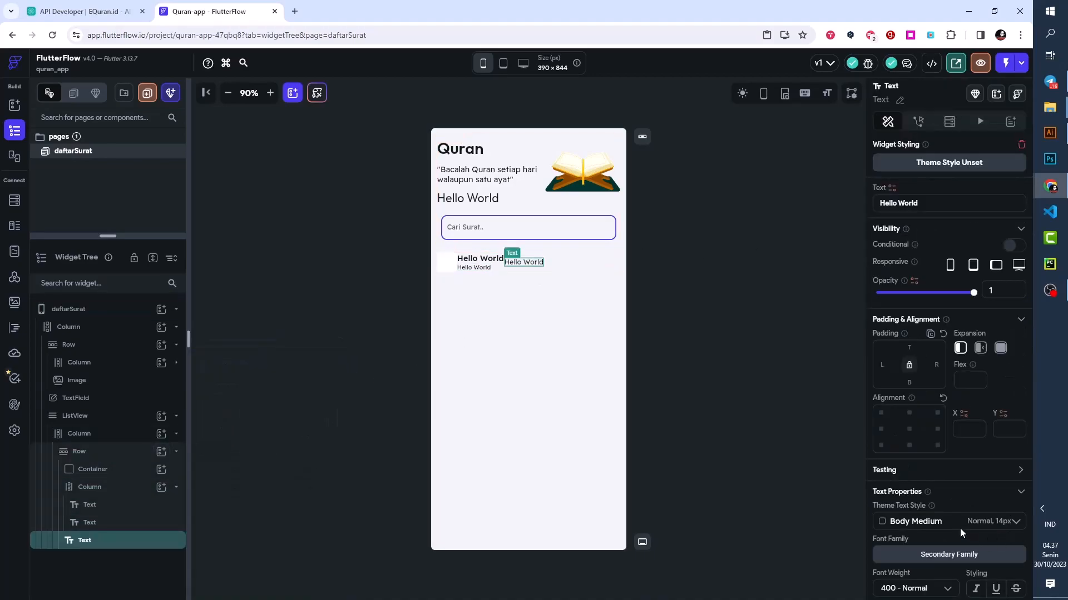
- Style the Row's last Text as Title Large with font weight 600 - Semi Bold
click(952, 525)
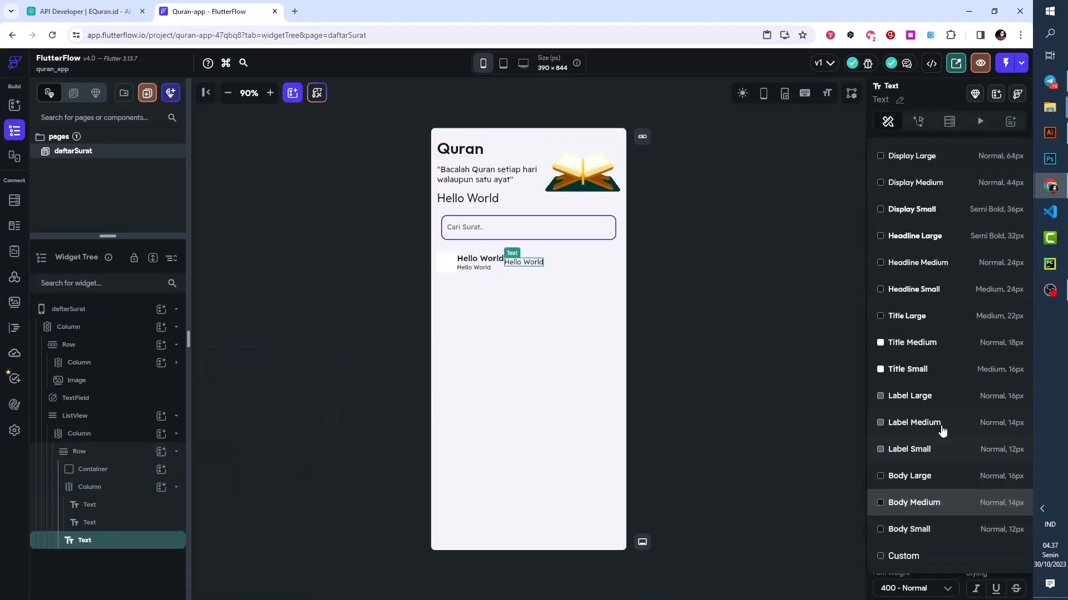
click(916, 314)
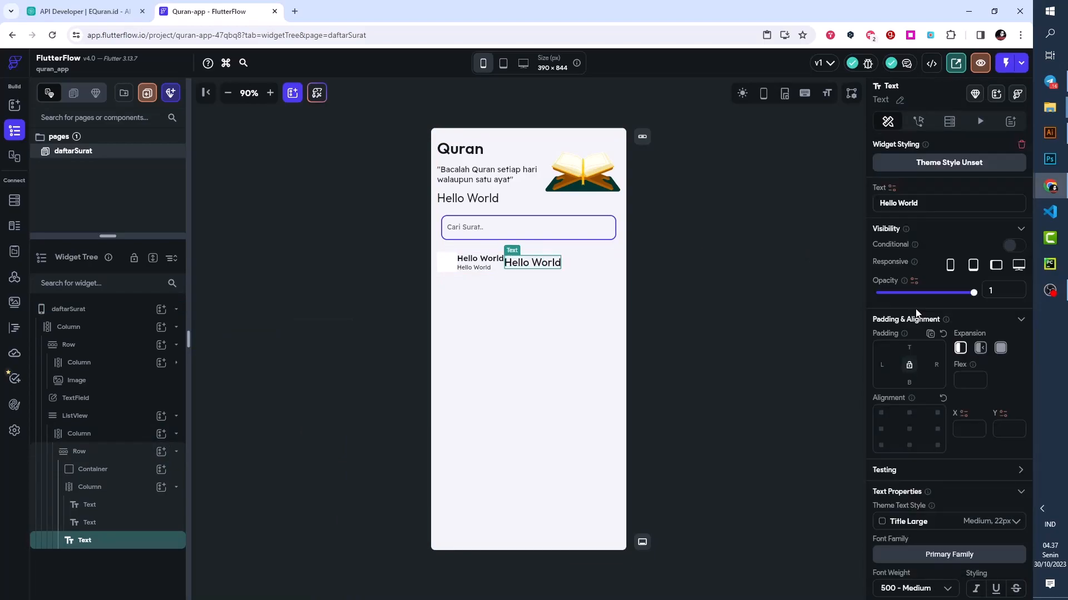
scroll(921, 356, down, 3)
click(915, 378)
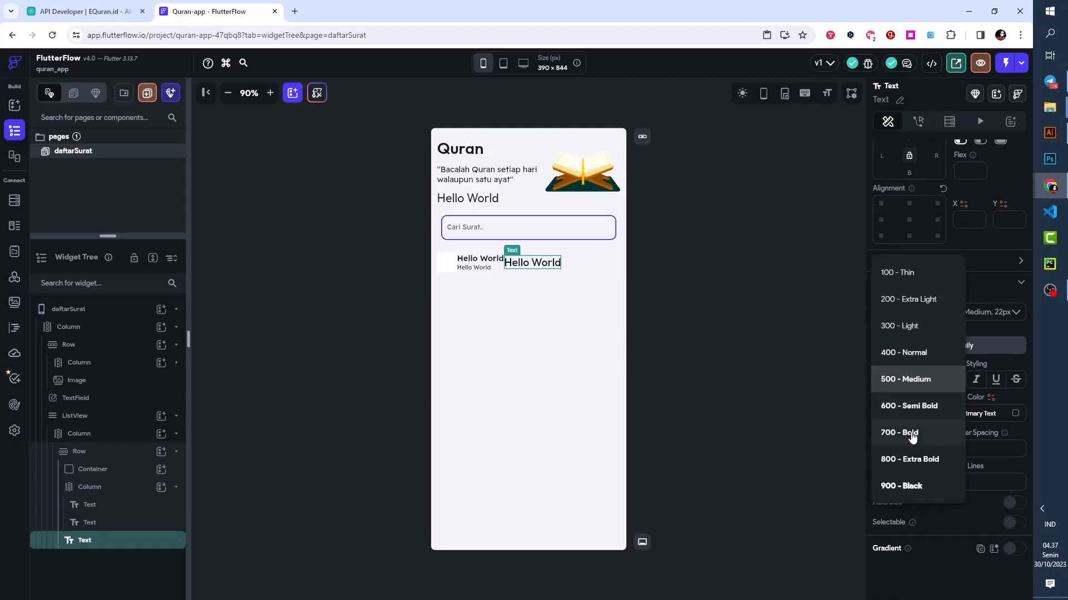
click(911, 407)
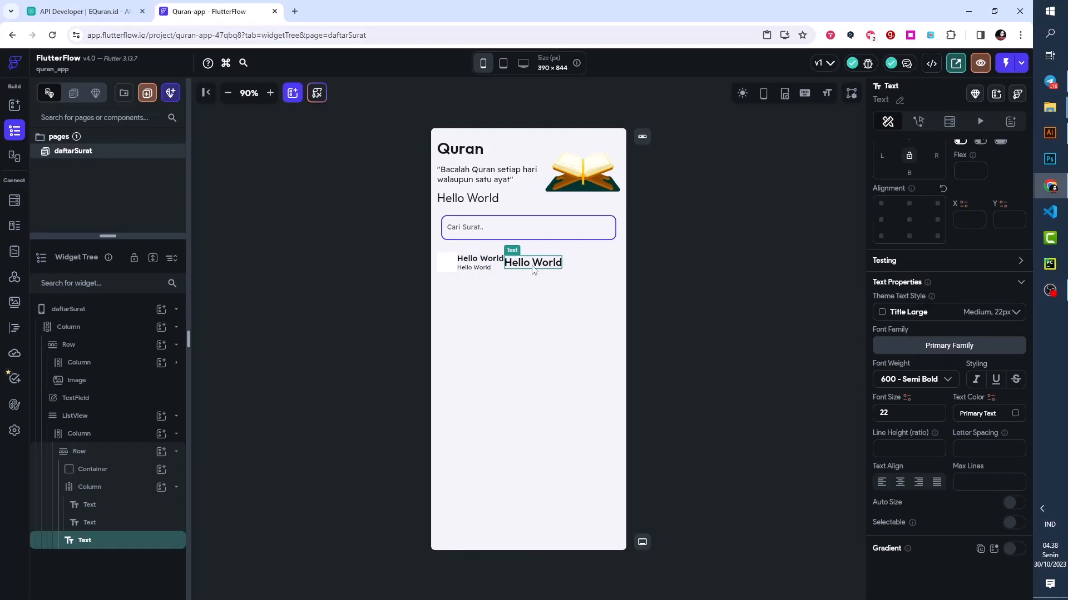
- Set the main axis alignment of the ListView's Row to space between
click(103, 455)
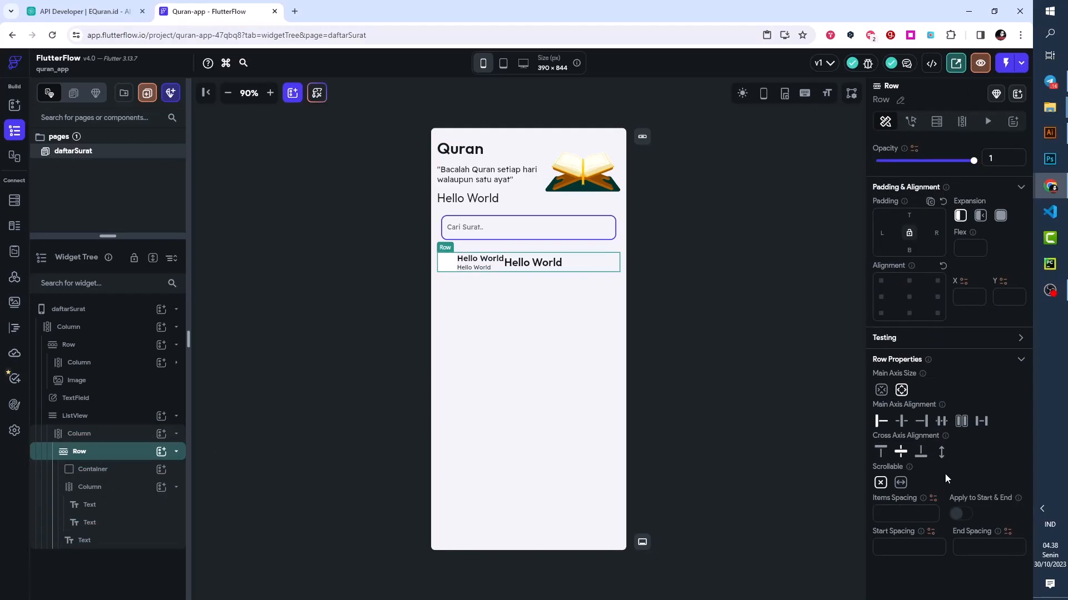
click(981, 423)
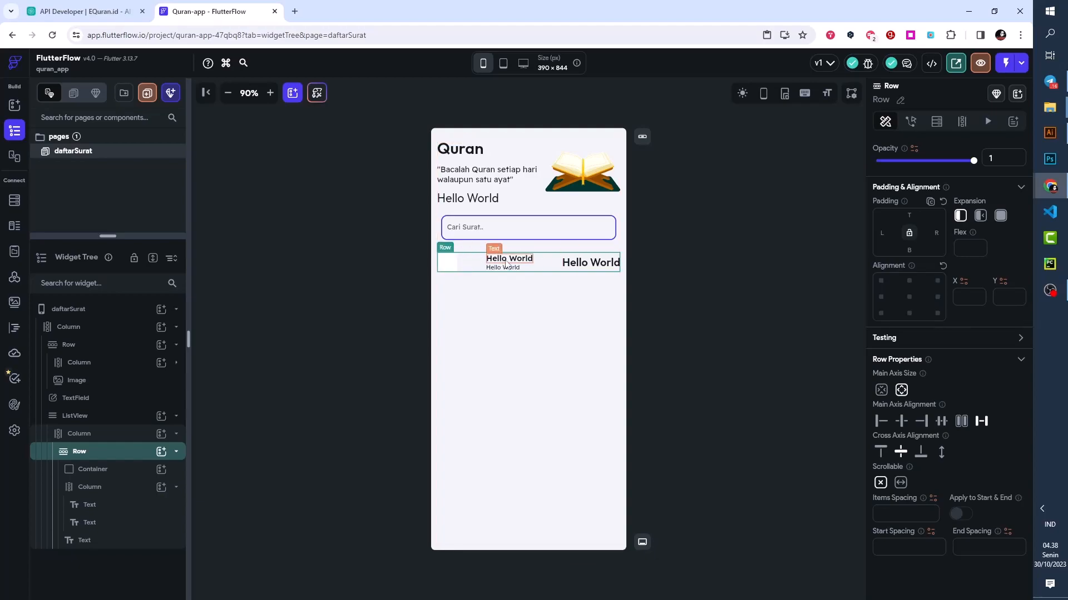
click(526, 270)
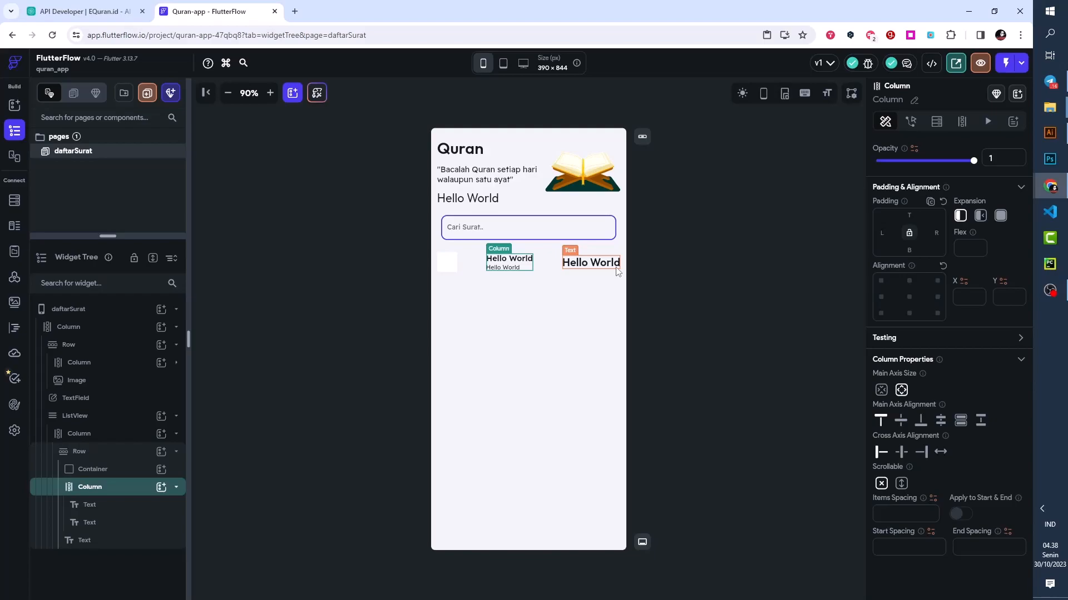
click(542, 262)
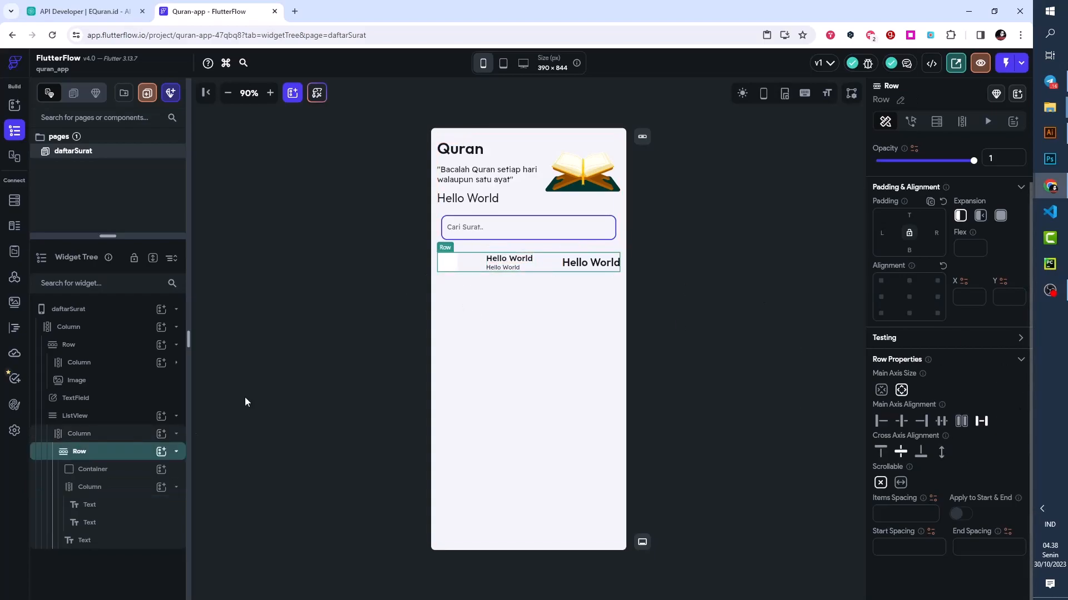
- Examine the three children of the ListView's Row: the Container, the Column and the last Text
click(176, 487)
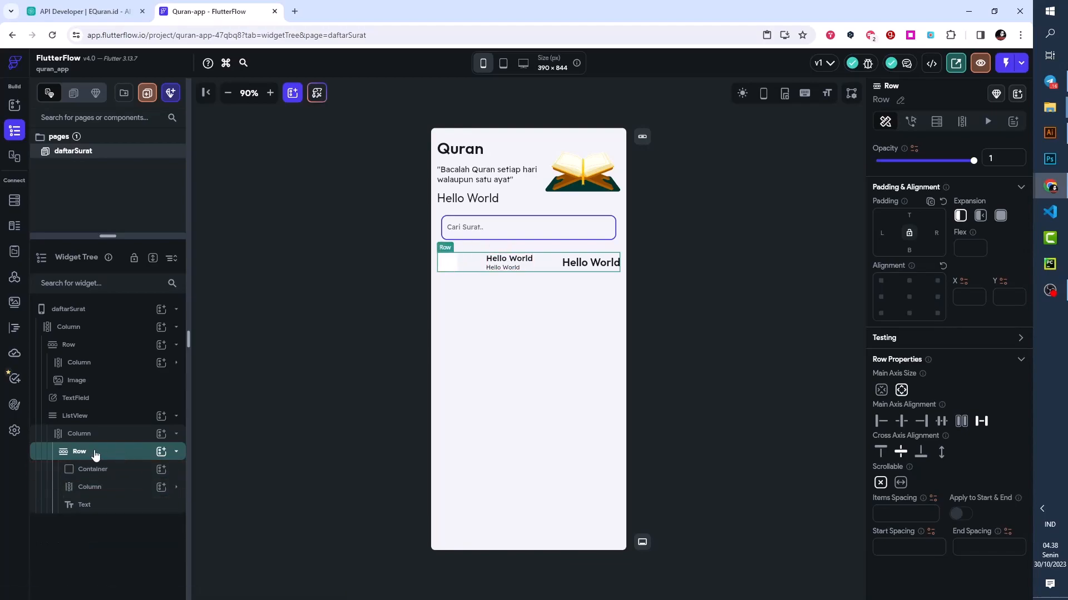
click(92, 489)
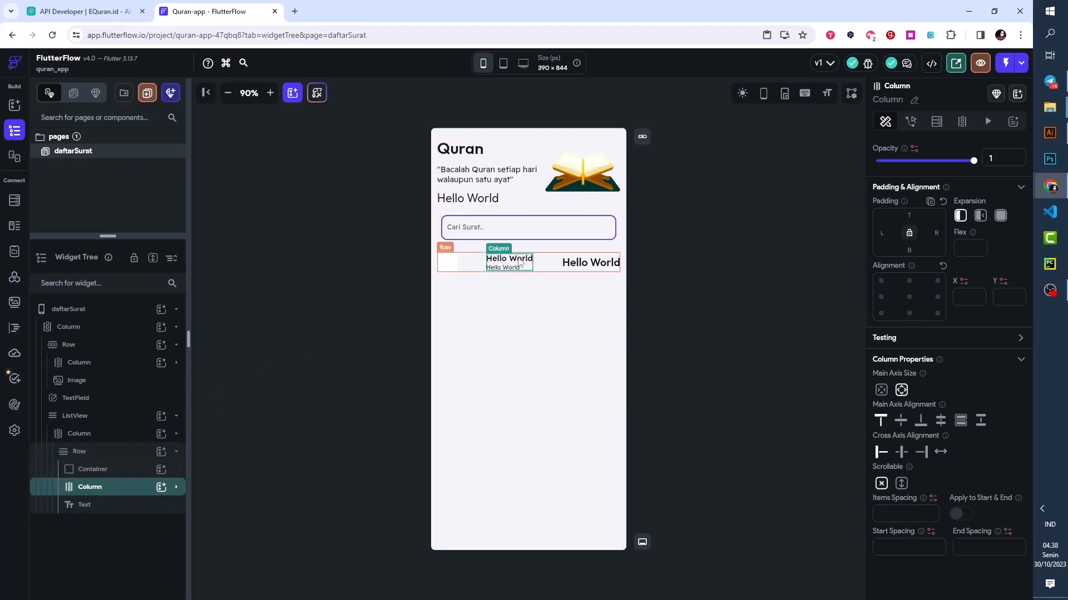
click(450, 266)
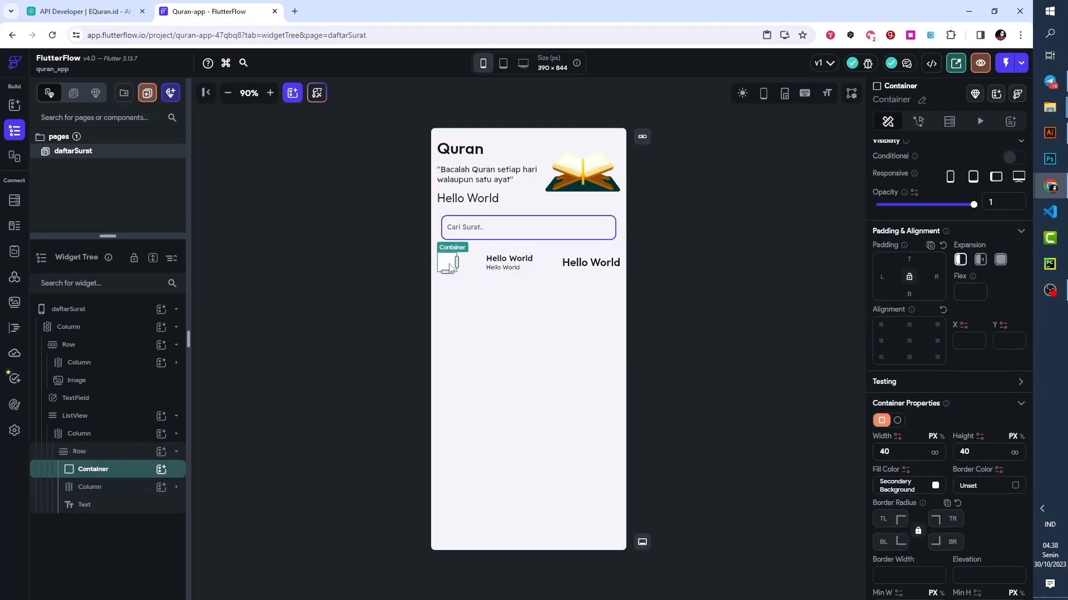
click(94, 488)
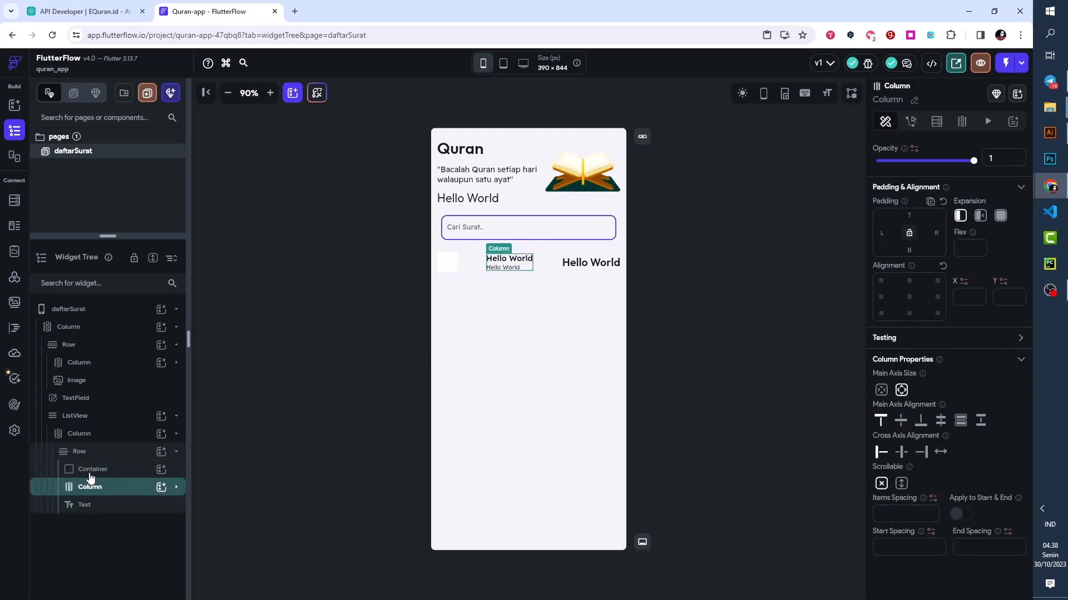
click(86, 506)
click(88, 489)
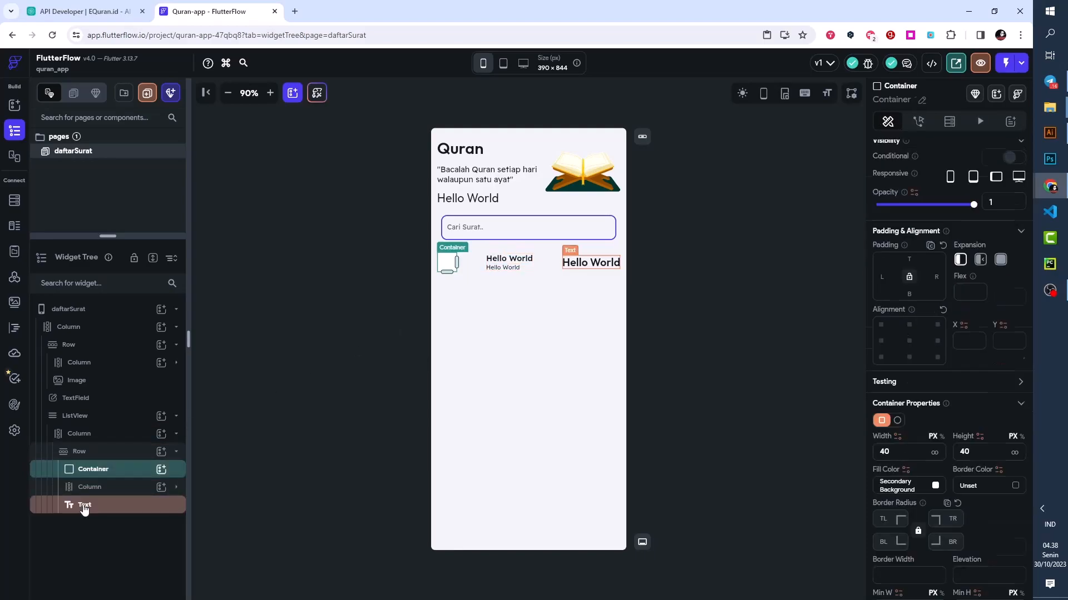
click(82, 506)
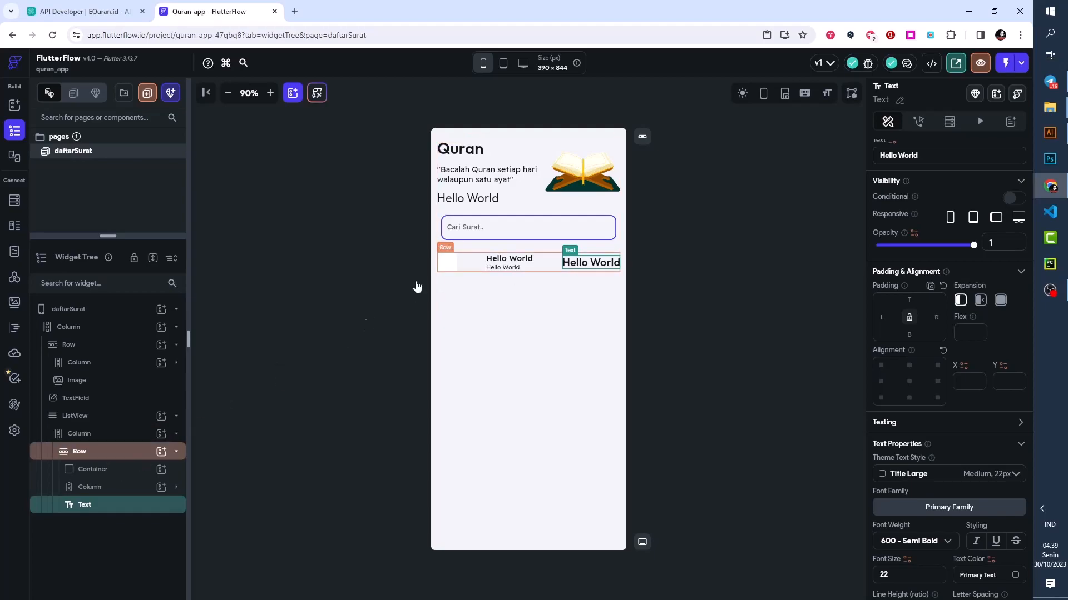
- Set the main axis alignment of the ListView's Row to Start and give its last Text a left padding of 100
click(122, 450)
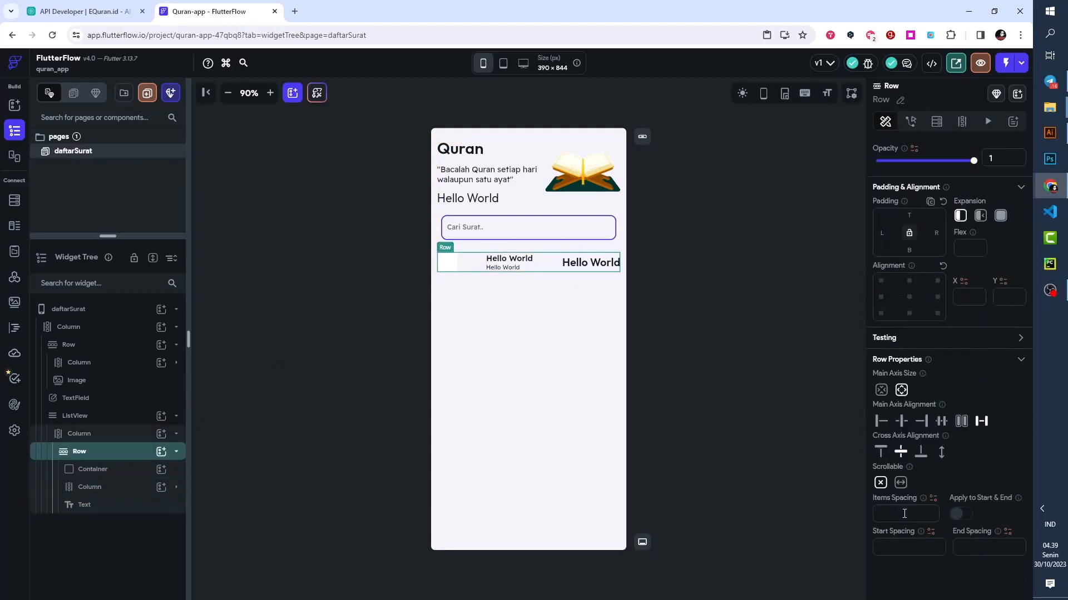
click(880, 424)
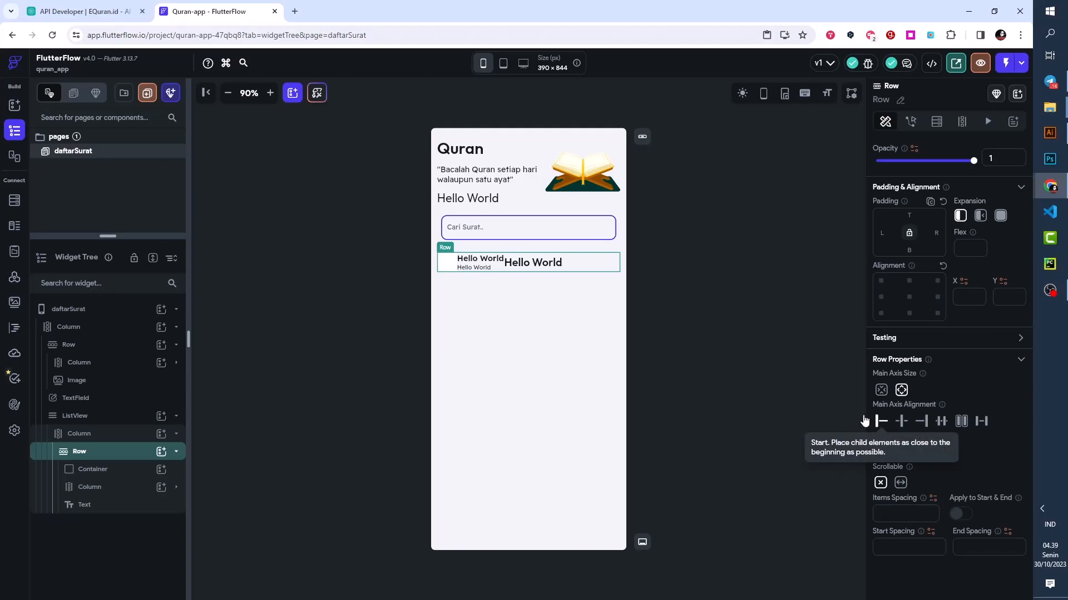
click(523, 264)
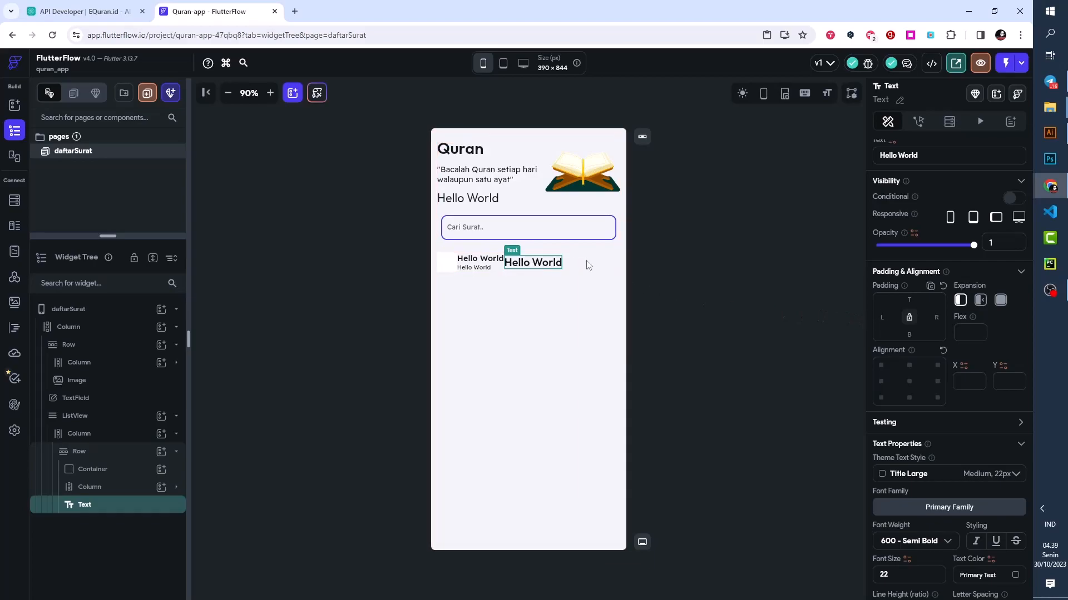
click(884, 317)
text(100)
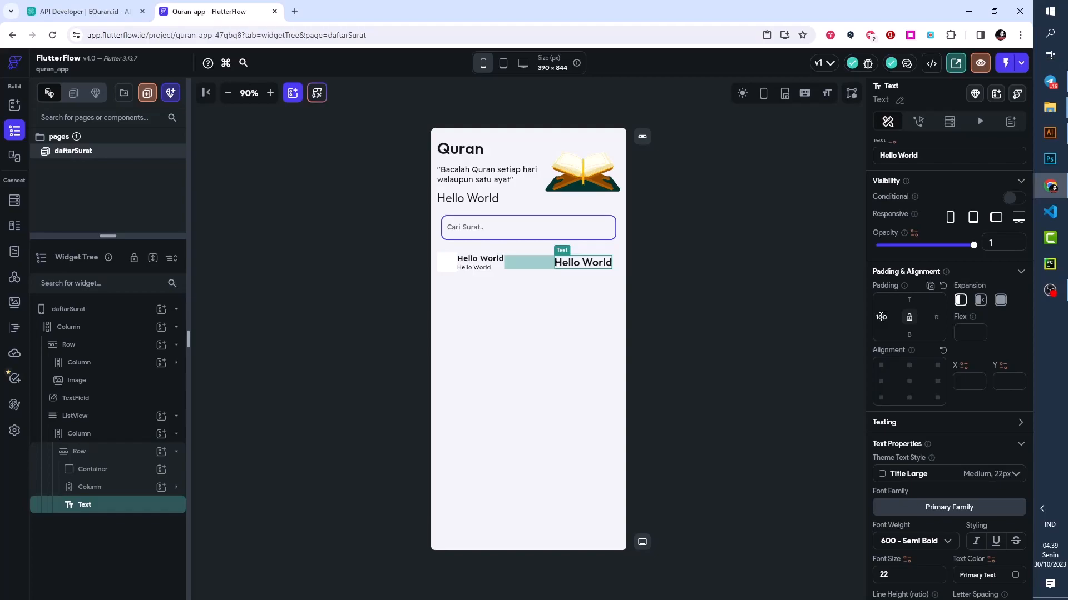
text(2)
- Adjust the left padding of the Row's last Text to 110
key(BackSpace)
key(BackSpace)
text(2)
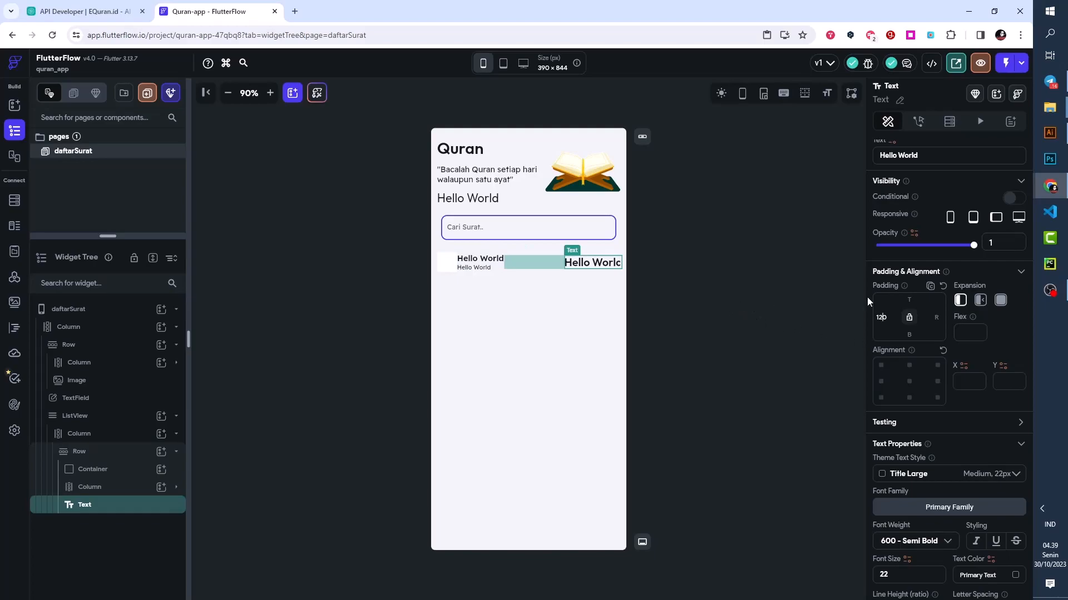
key(BackSpace)
text(1)
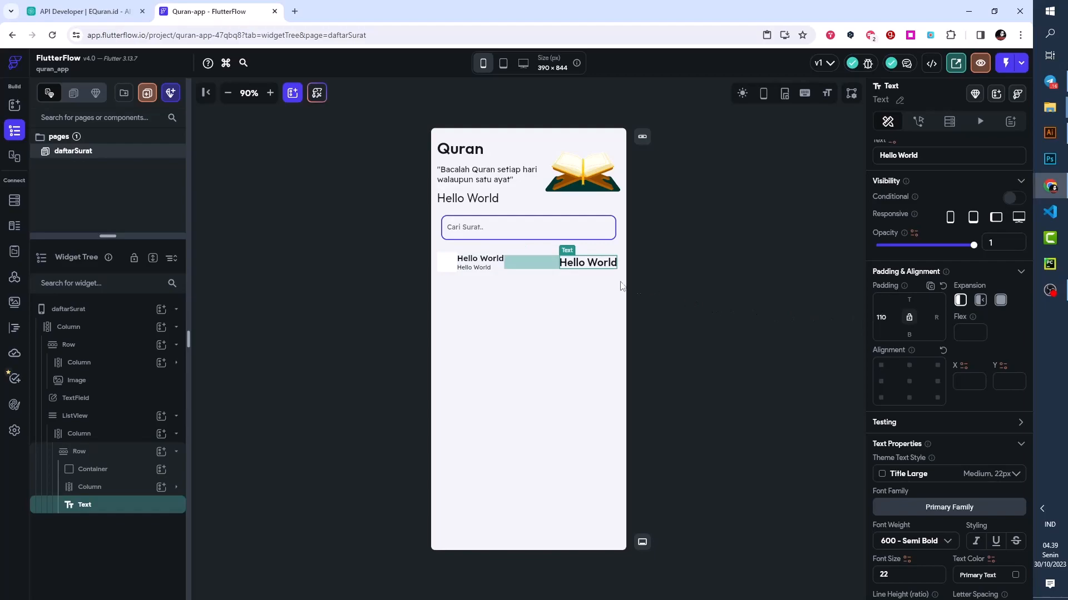
click(717, 285)
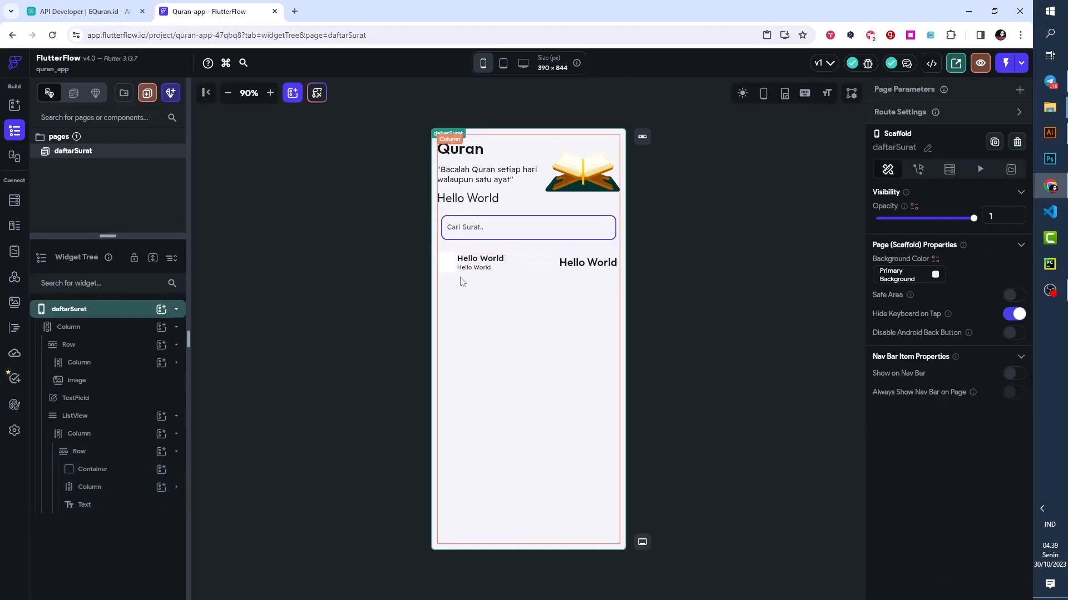
- Preview the row's layout at the iPhone 13 Pro Max, iPad and iPhone 13 mini screen sizes
click(523, 271)
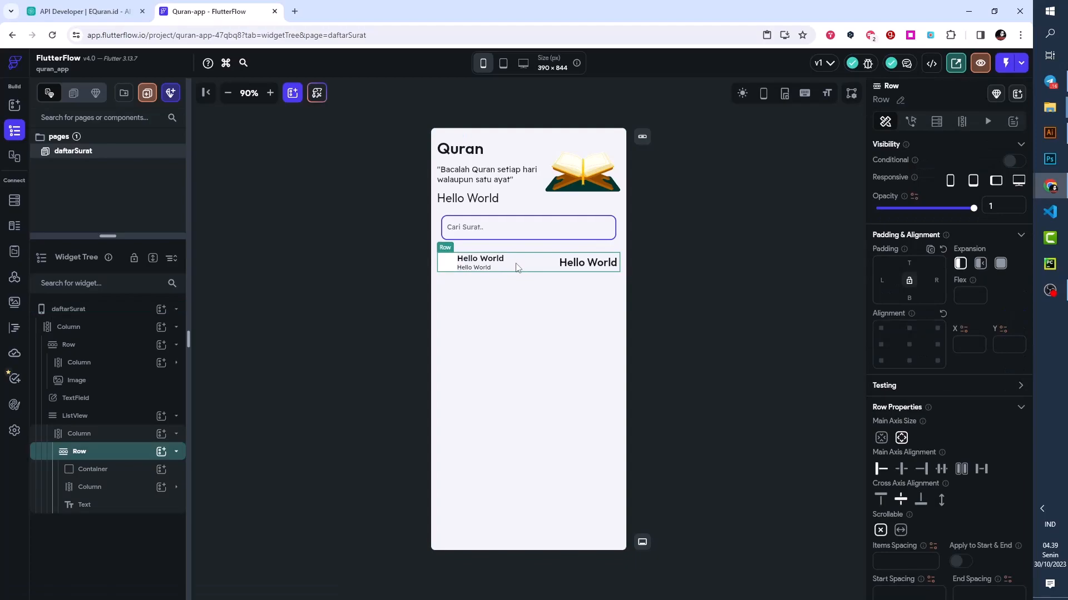
click(484, 67)
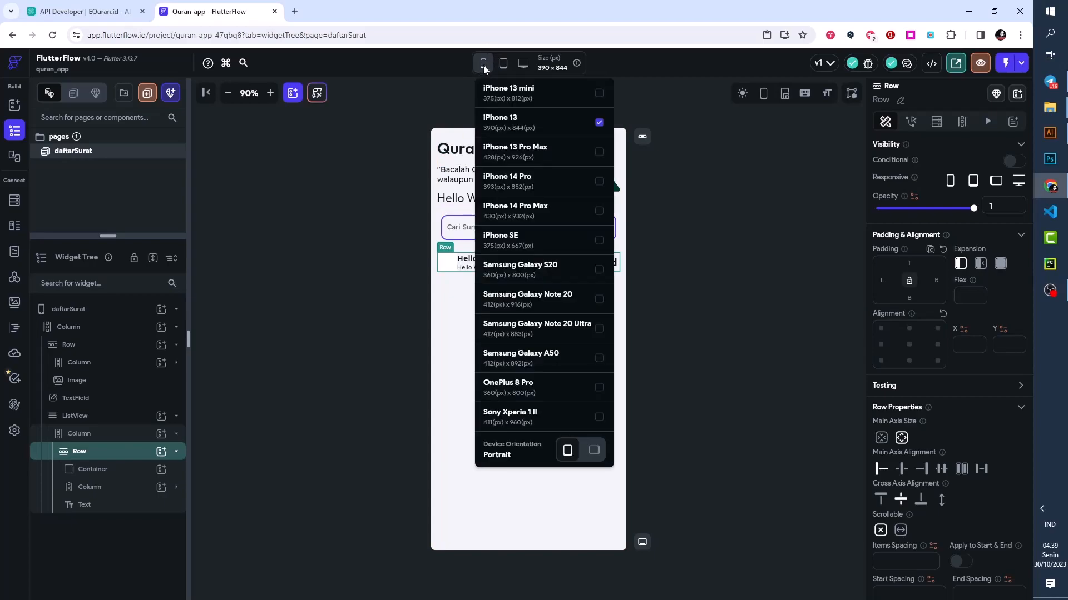
click(526, 159)
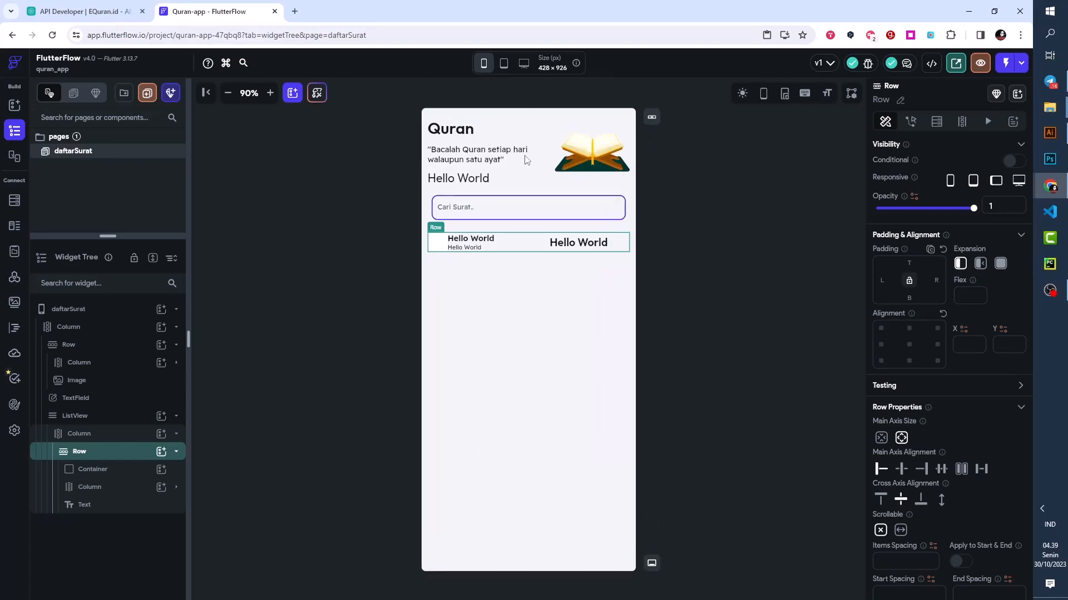
click(576, 248)
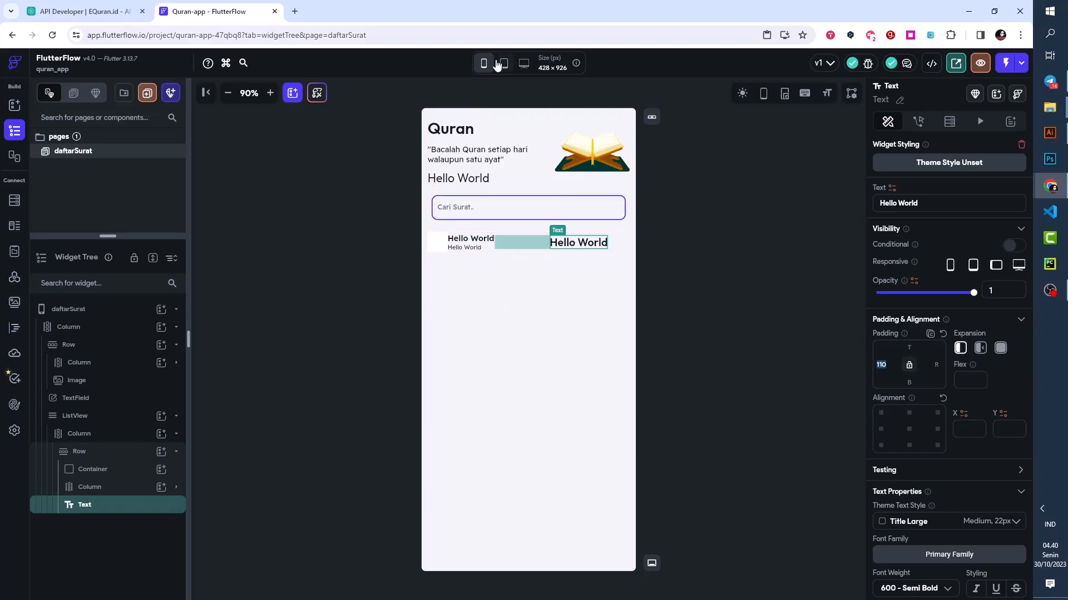
mouse_move(504, 62)
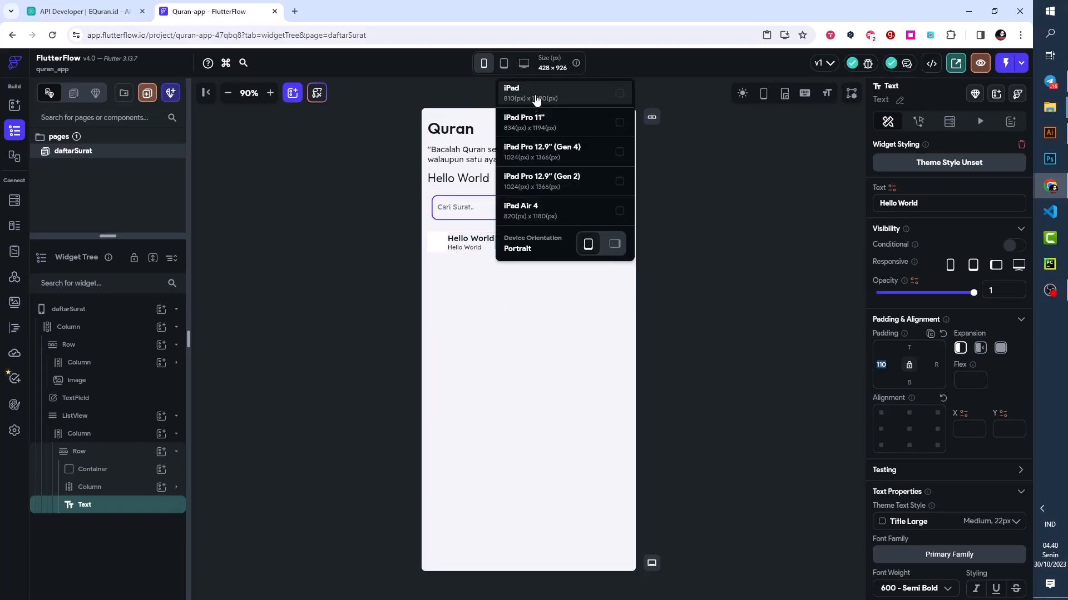
click(535, 98)
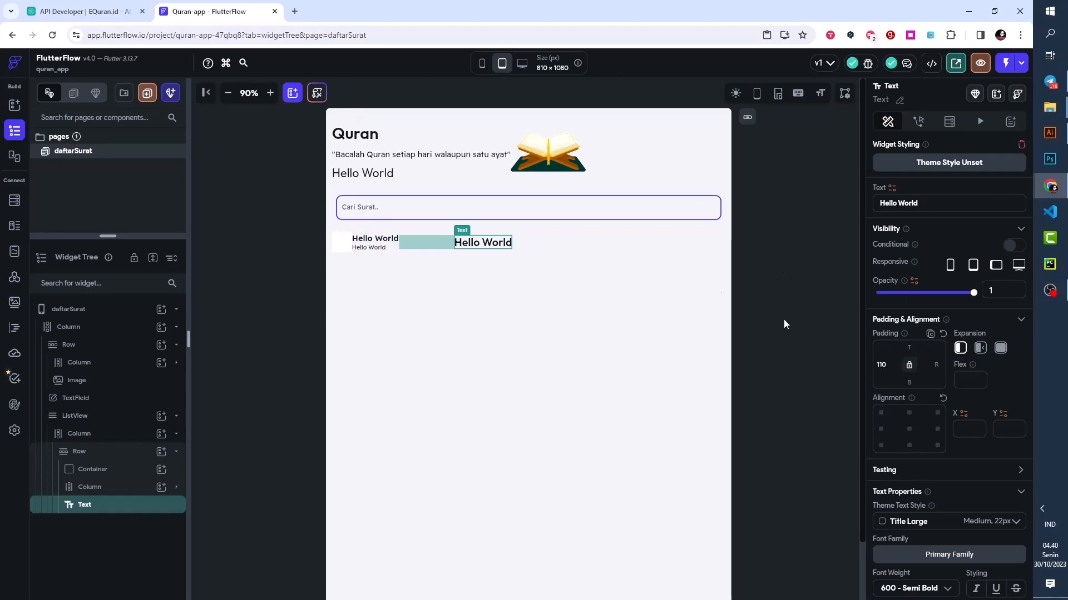
click(481, 66)
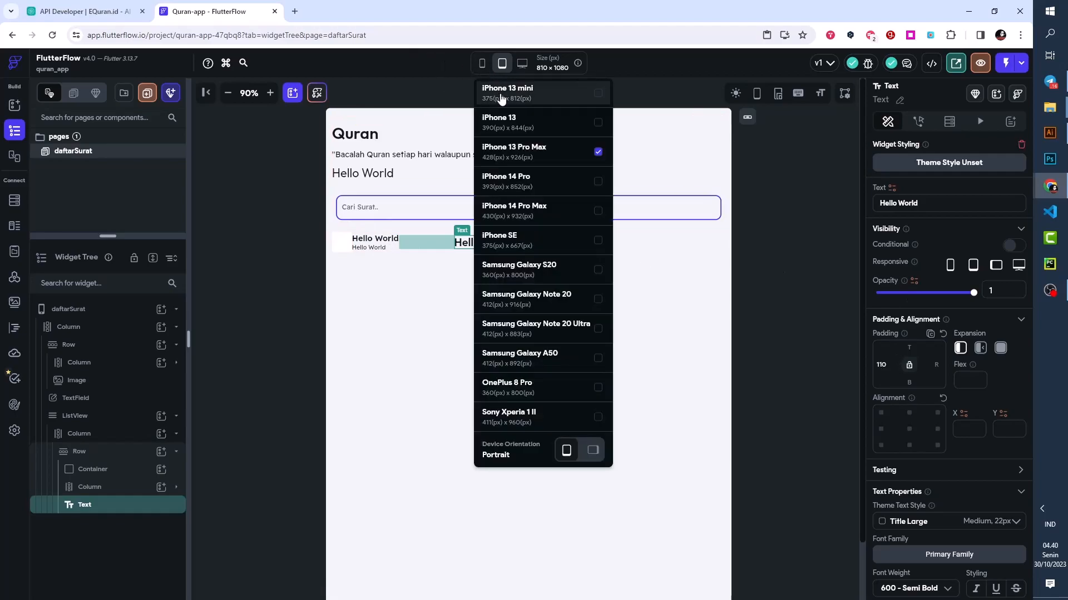
click(499, 97)
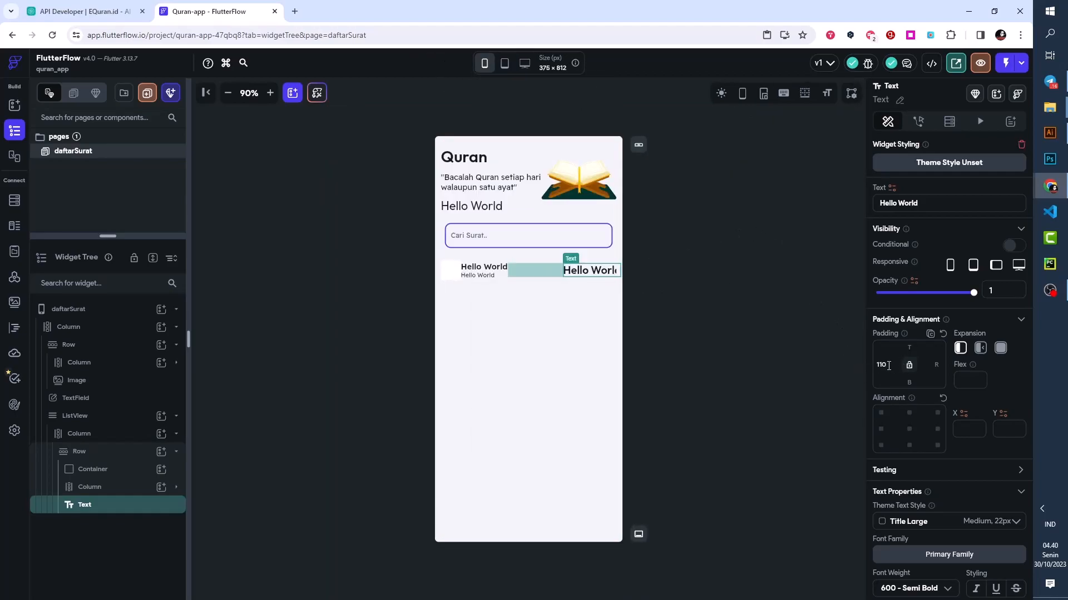
drag(884, 366, 877, 366)
- Wrap the Container of the ListView's Row in a new Row and move the Column with the two texts into it
click(91, 470)
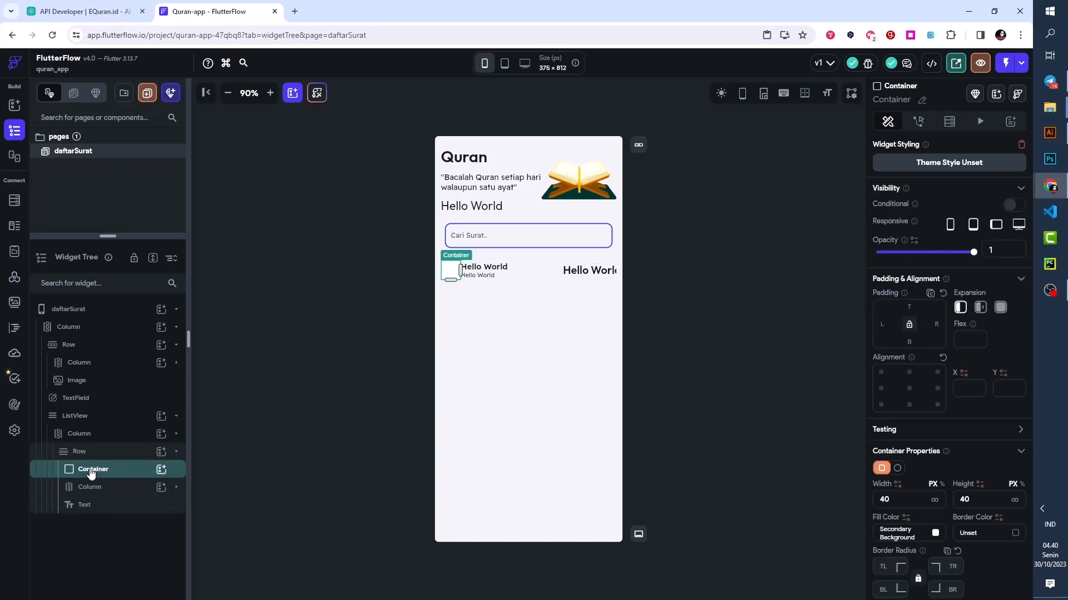
right_click(91, 473)
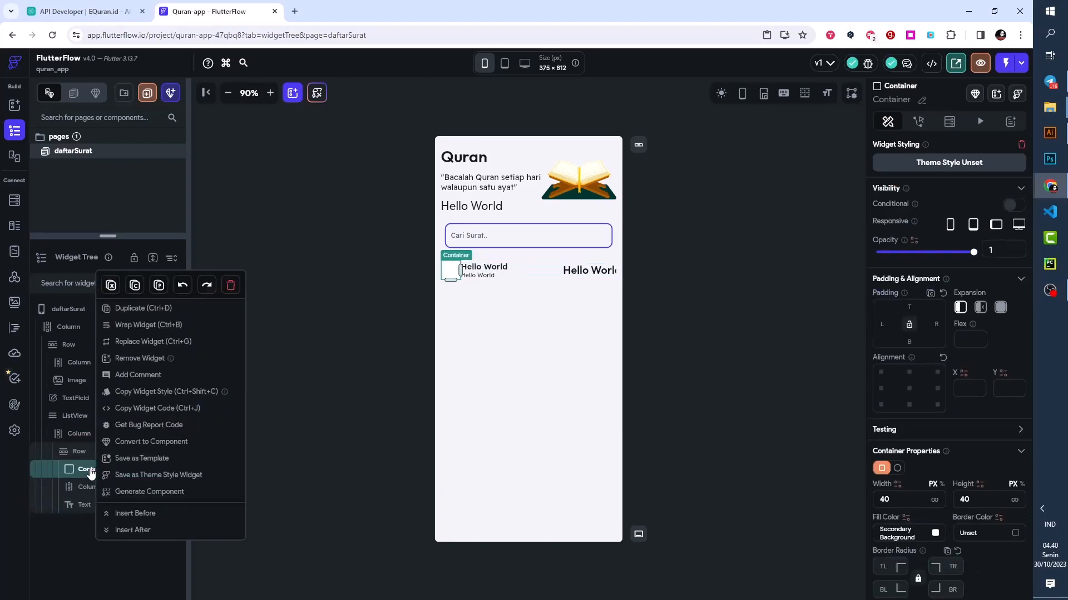
click(133, 327)
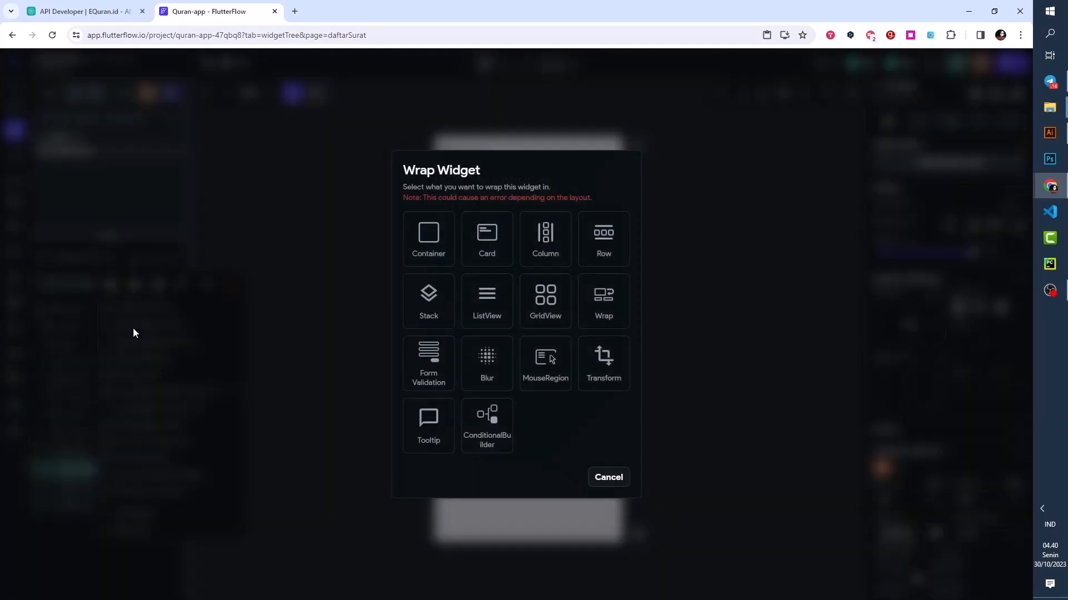
click(608, 238)
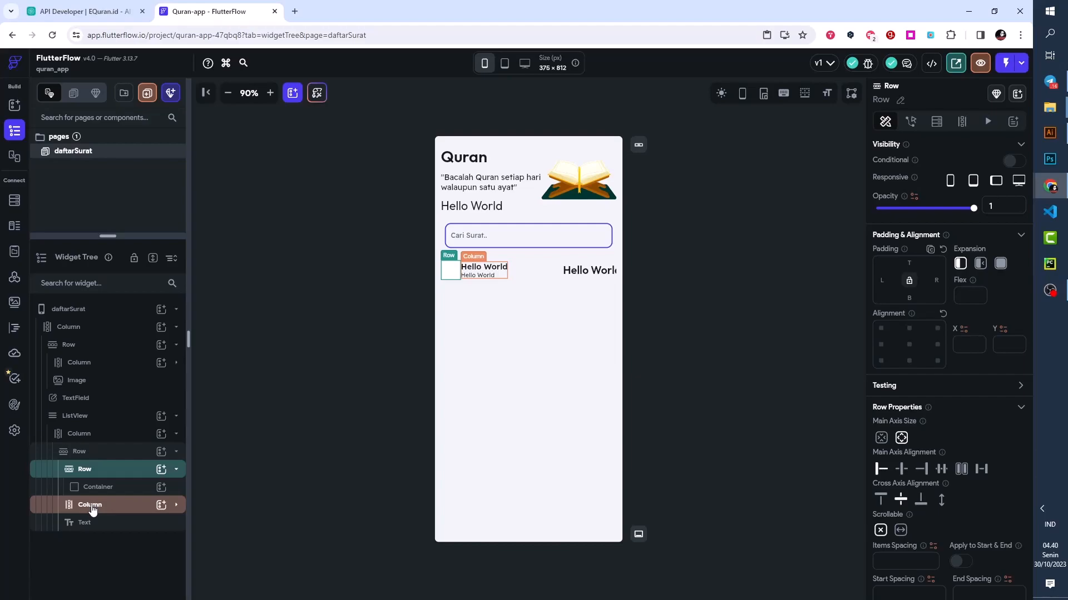
drag(89, 508, 95, 533)
click(177, 472)
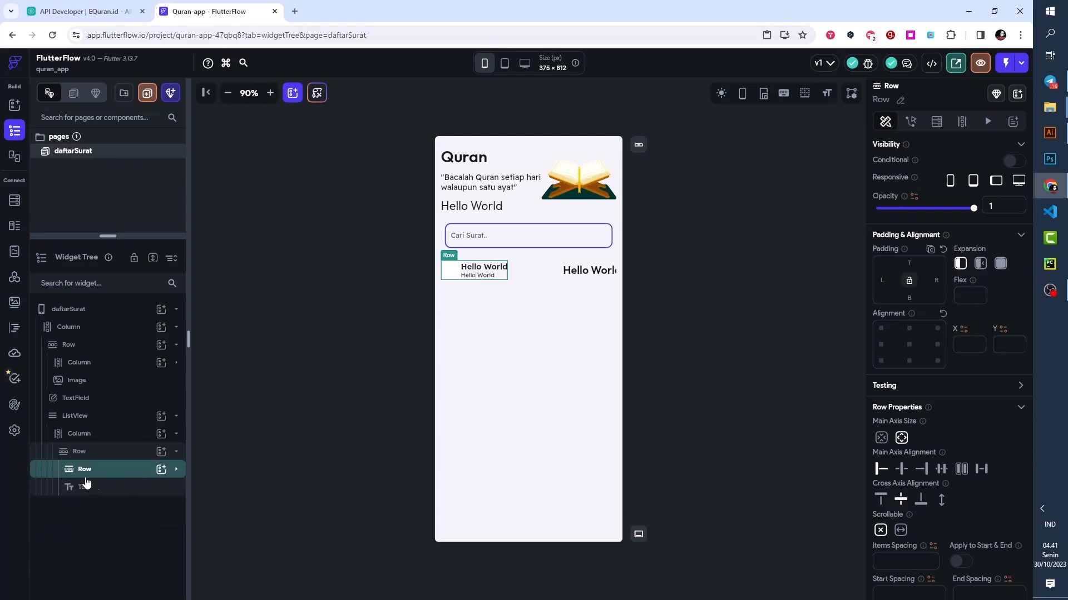
- Set the outer Row's main axis alignment to Space Between and reset the padding of its last Text
click(80, 456)
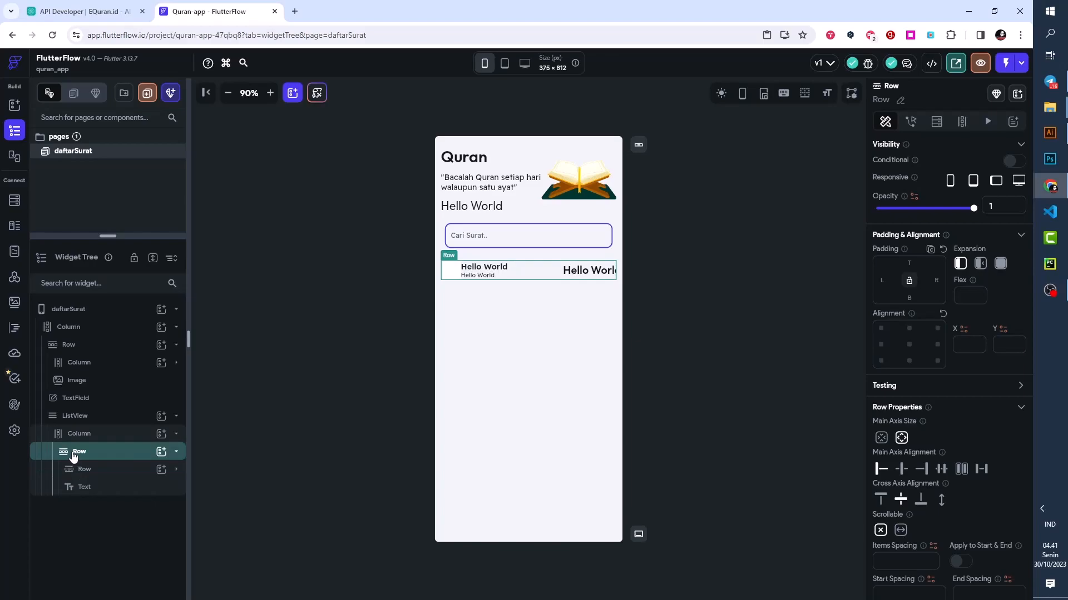
click(980, 470)
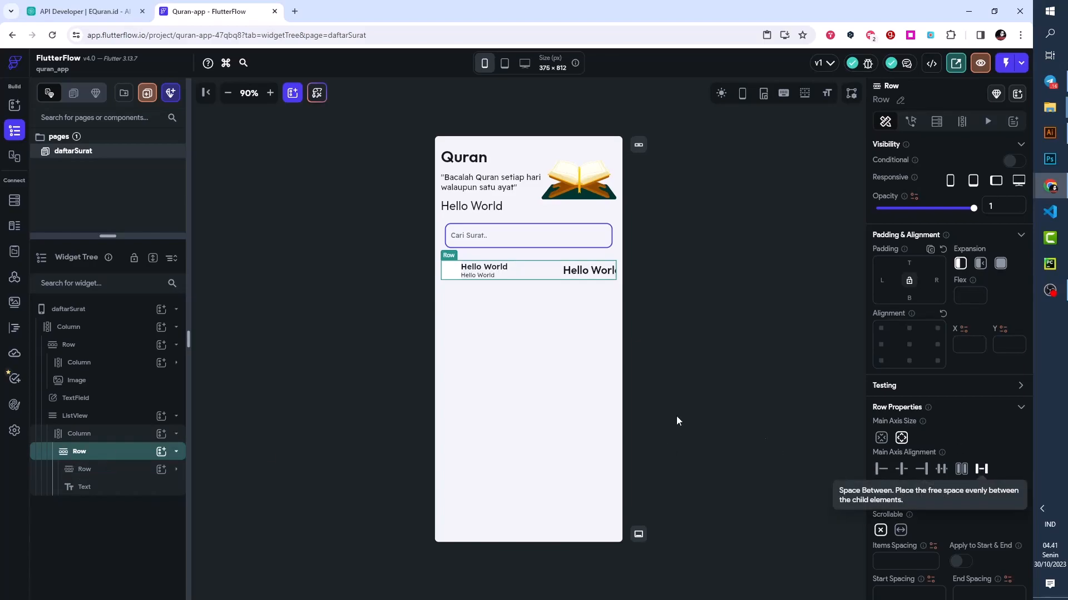
click(591, 273)
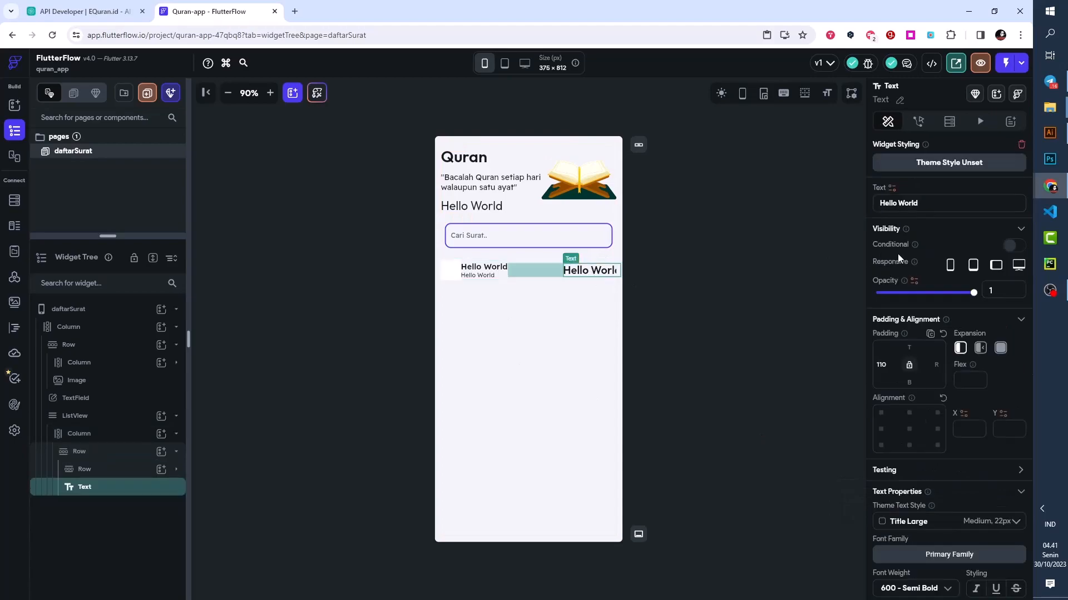
click(943, 334)
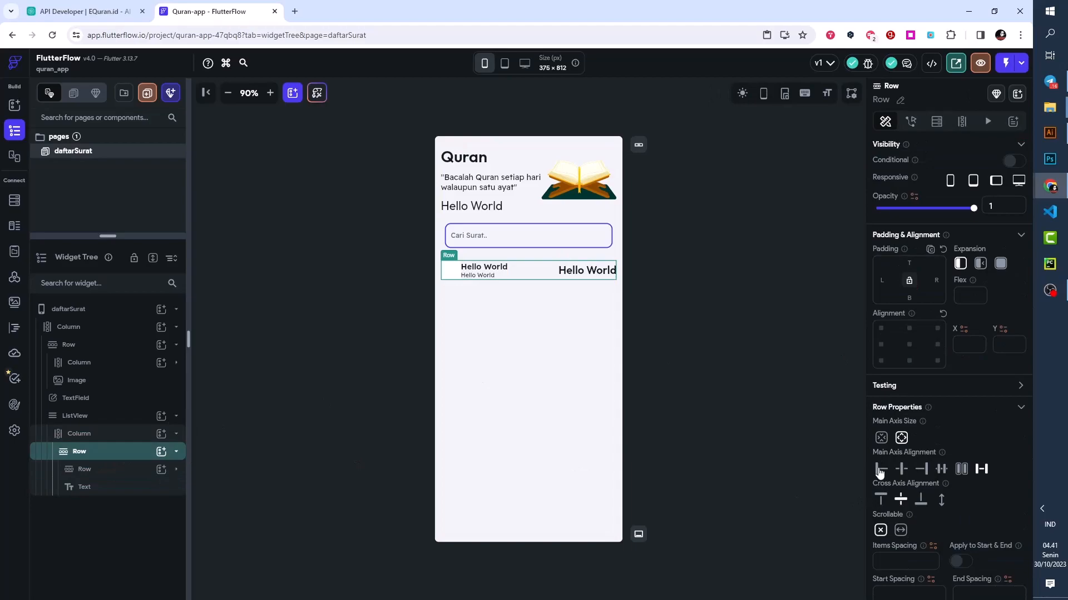
click(880, 470)
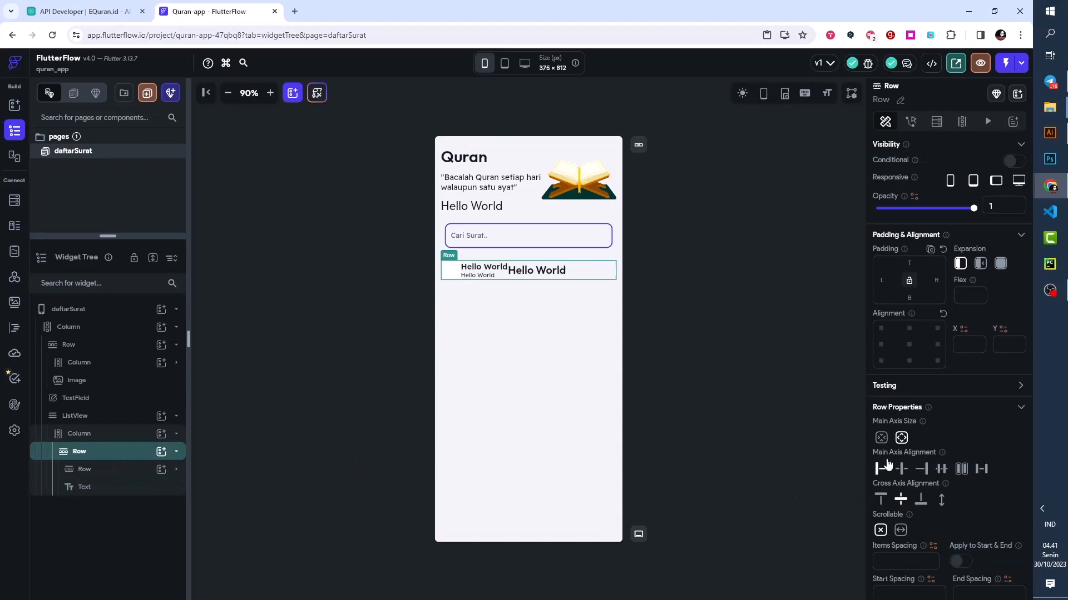
click(981, 470)
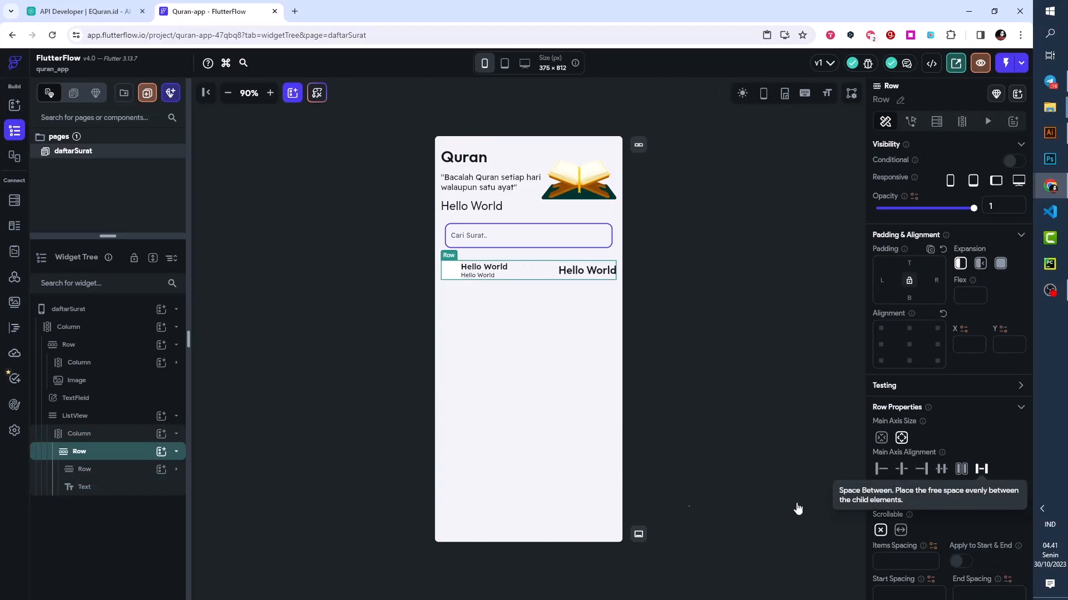
- Examine the outer Row's two children, the nested Row and the last Text, and expand the nested Row in the widget tree
click(96, 488)
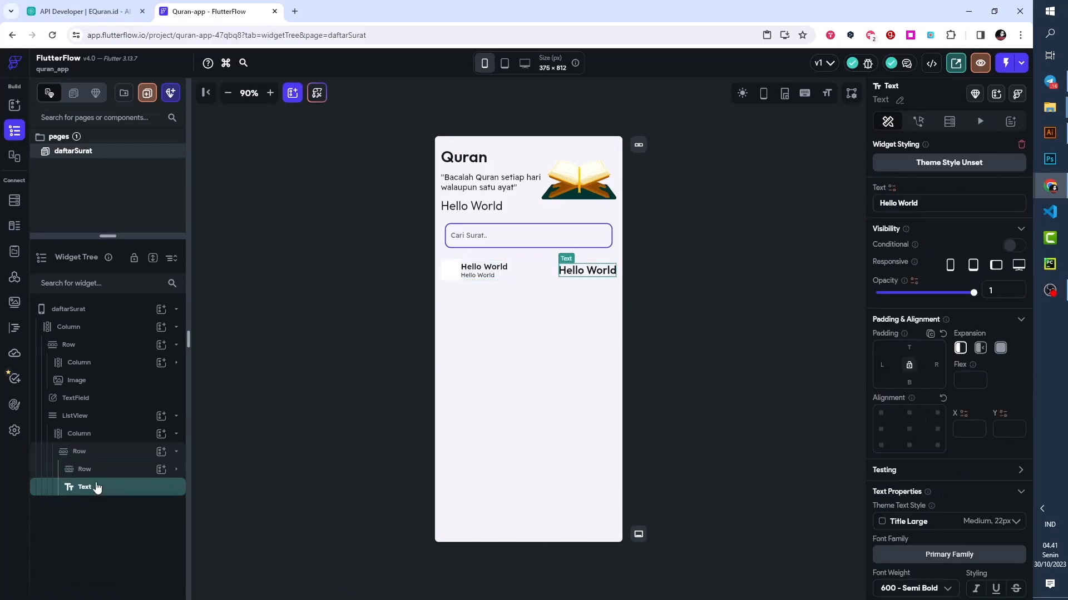
click(91, 470)
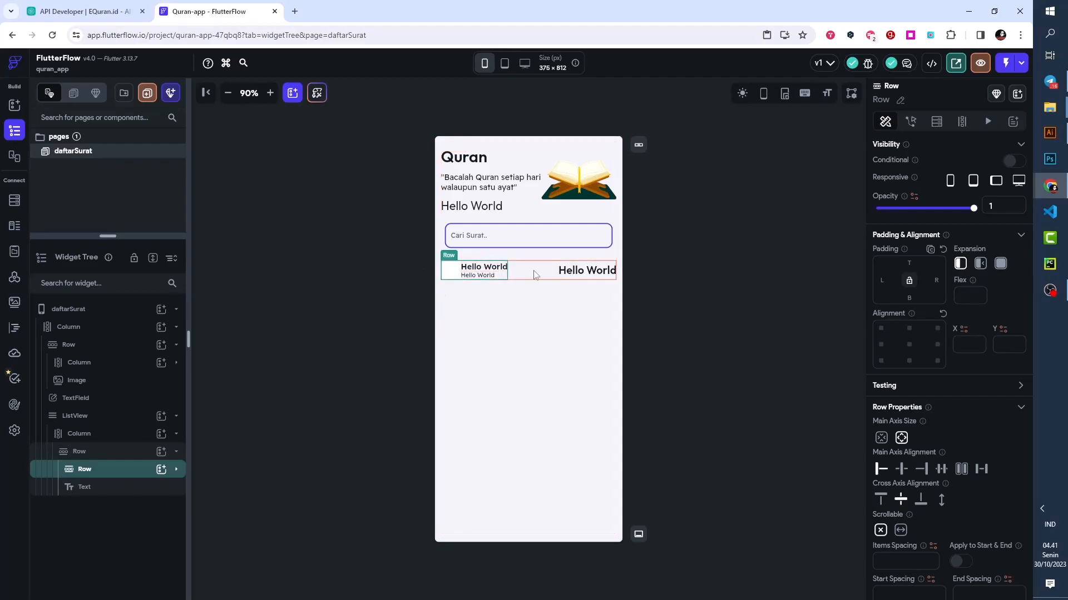
click(99, 488)
click(97, 470)
click(96, 488)
click(176, 472)
click(176, 471)
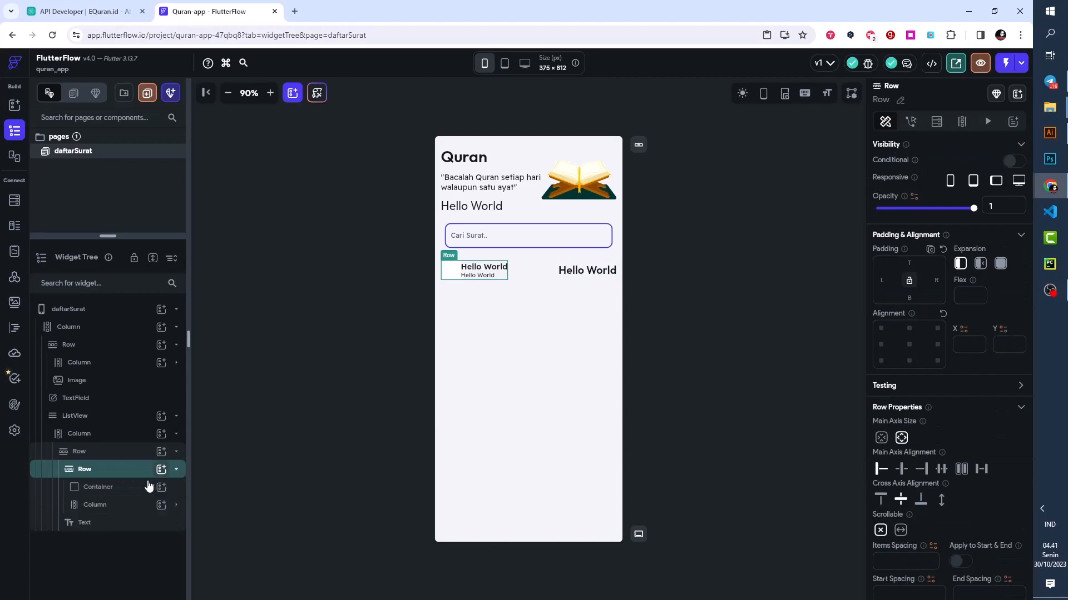
- Collapse the nested Row and preview the list item's layout at the iPad and iPhone 13 mini screen sizes
click(176, 470)
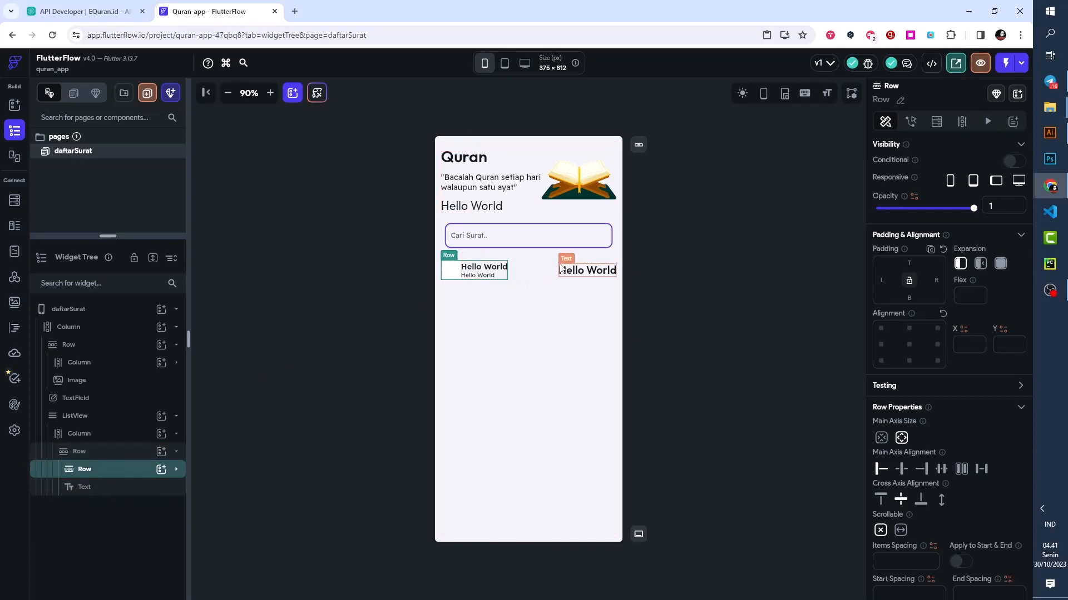
click(503, 67)
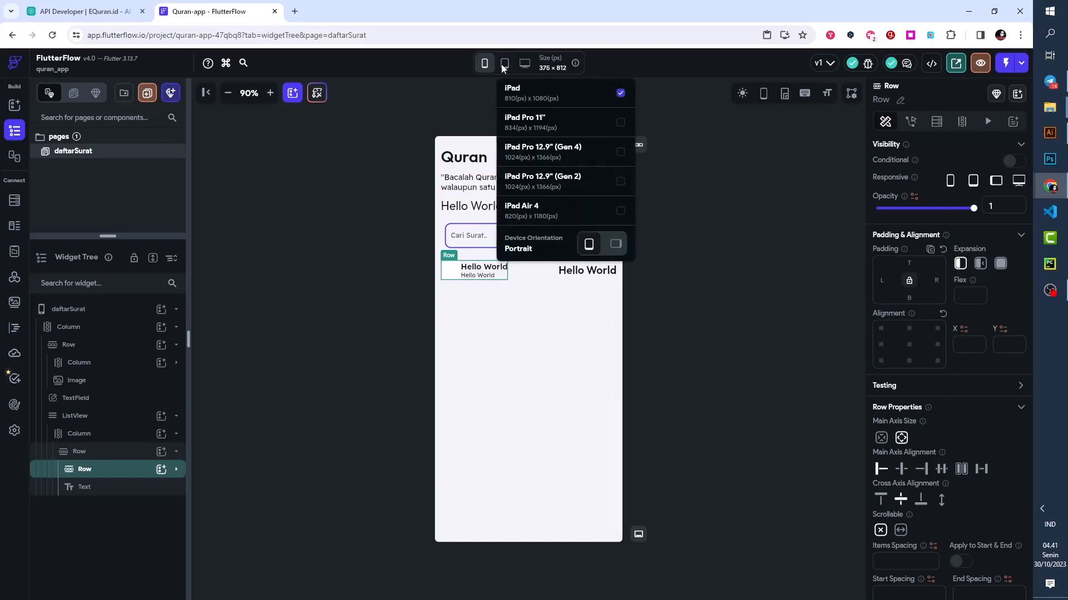
click(528, 95)
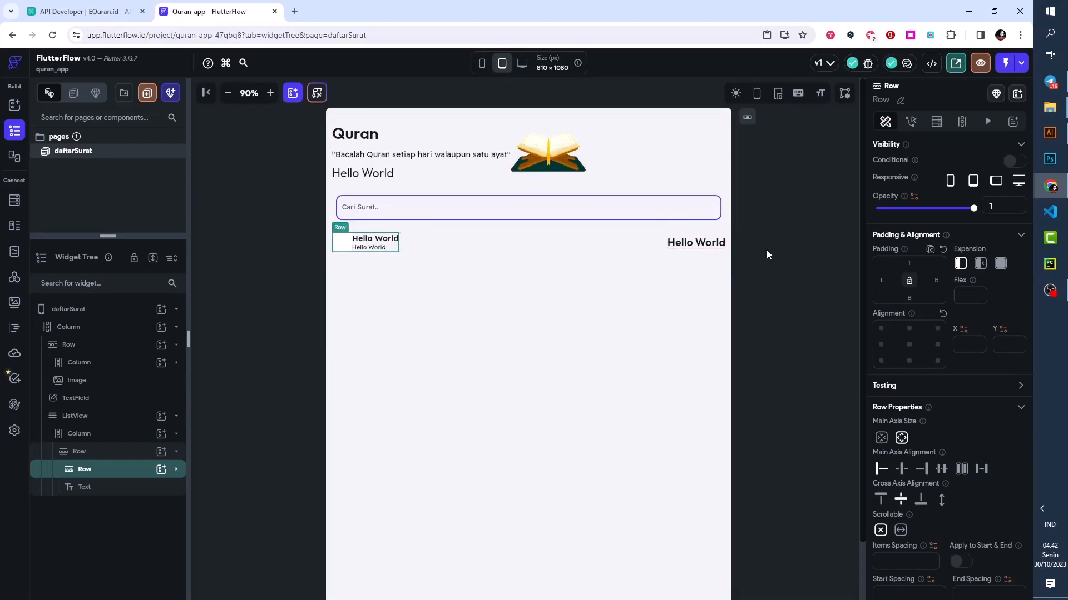
click(748, 256)
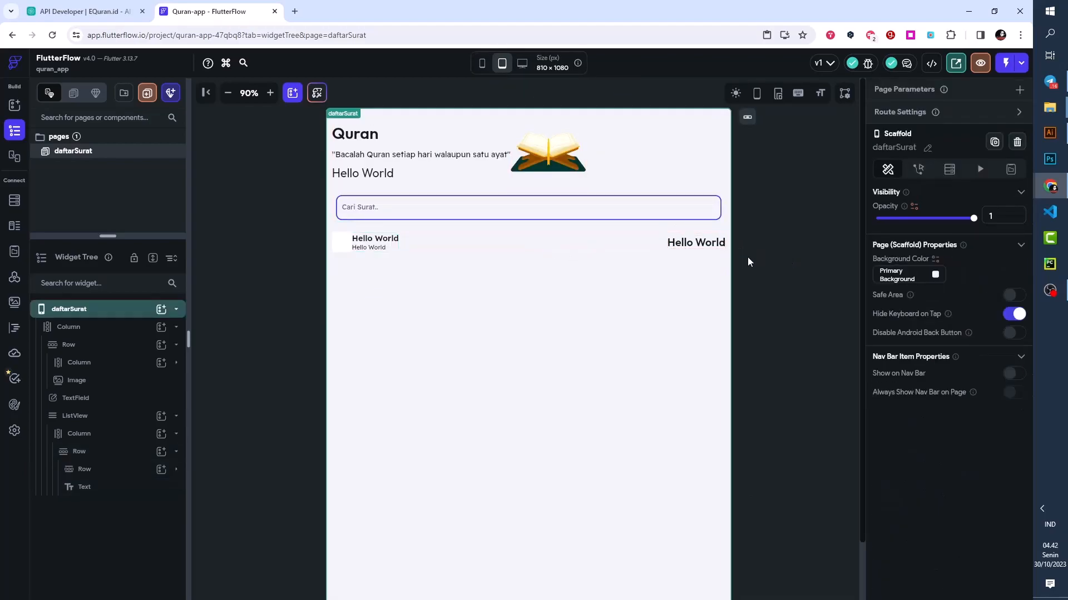
click(674, 248)
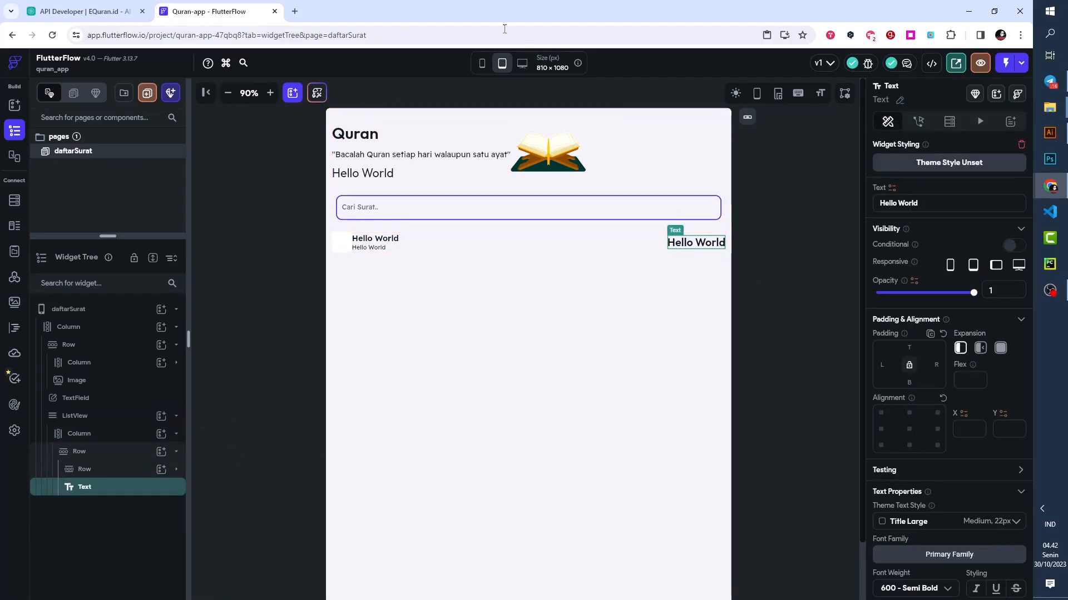
click(479, 61)
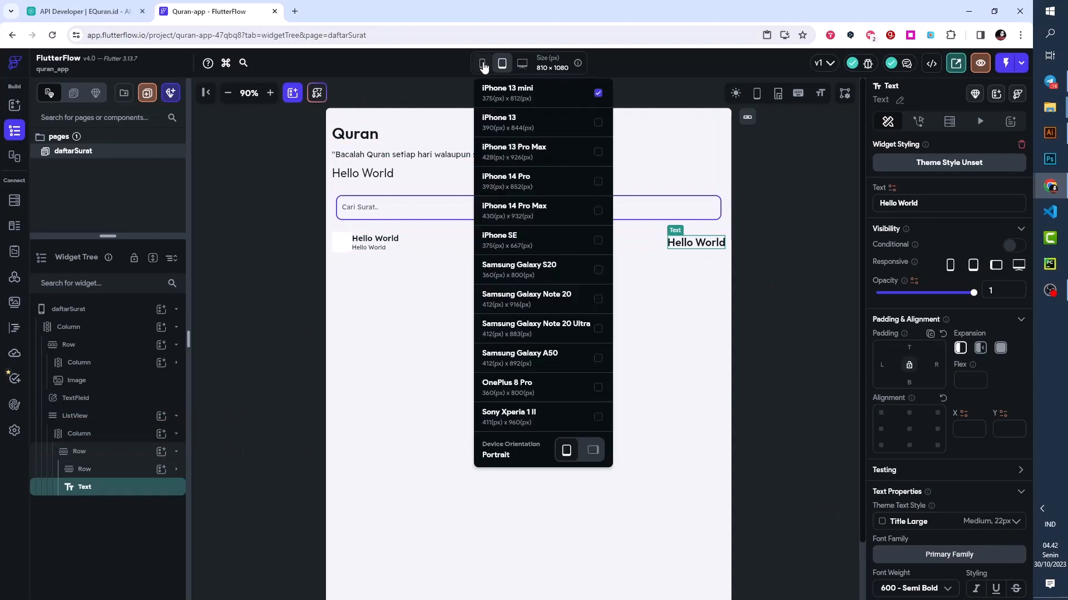
click(502, 95)
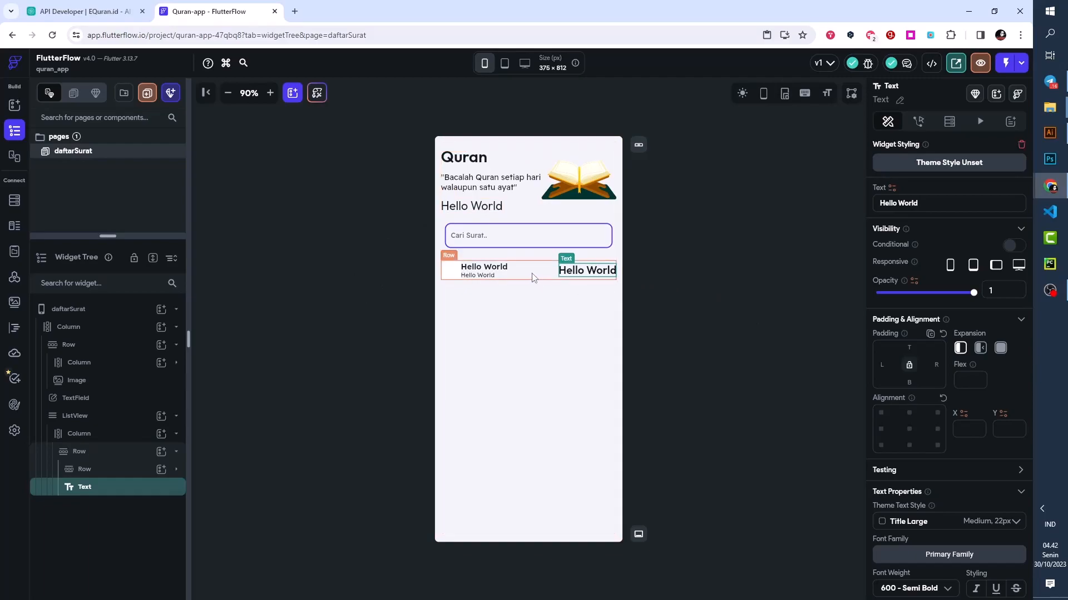
- Set the left padding of the Column inside the nested Row to 12
click(93, 476)
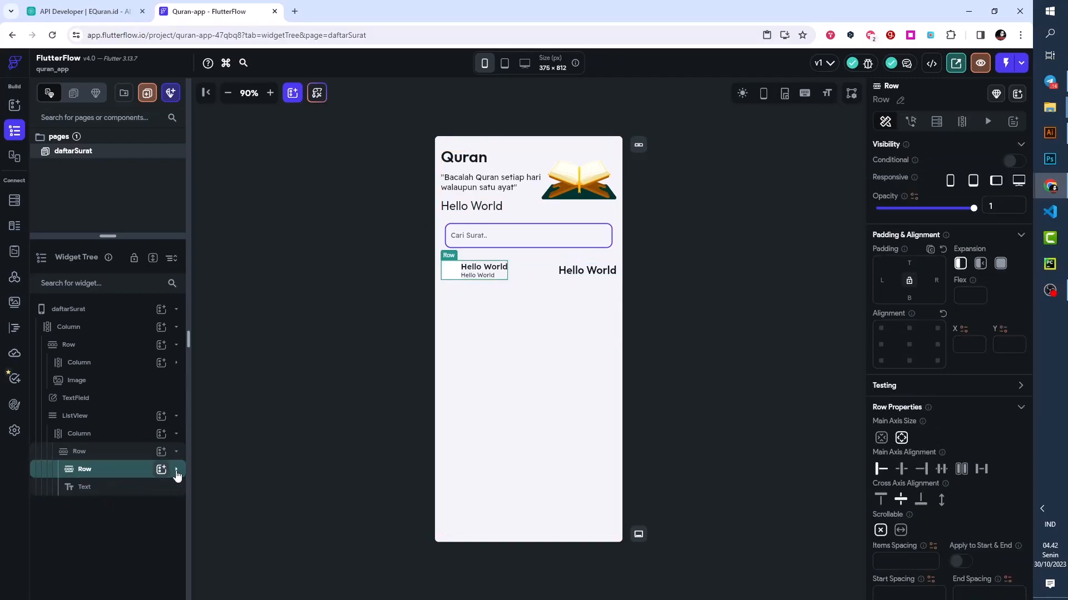
click(176, 471)
click(107, 507)
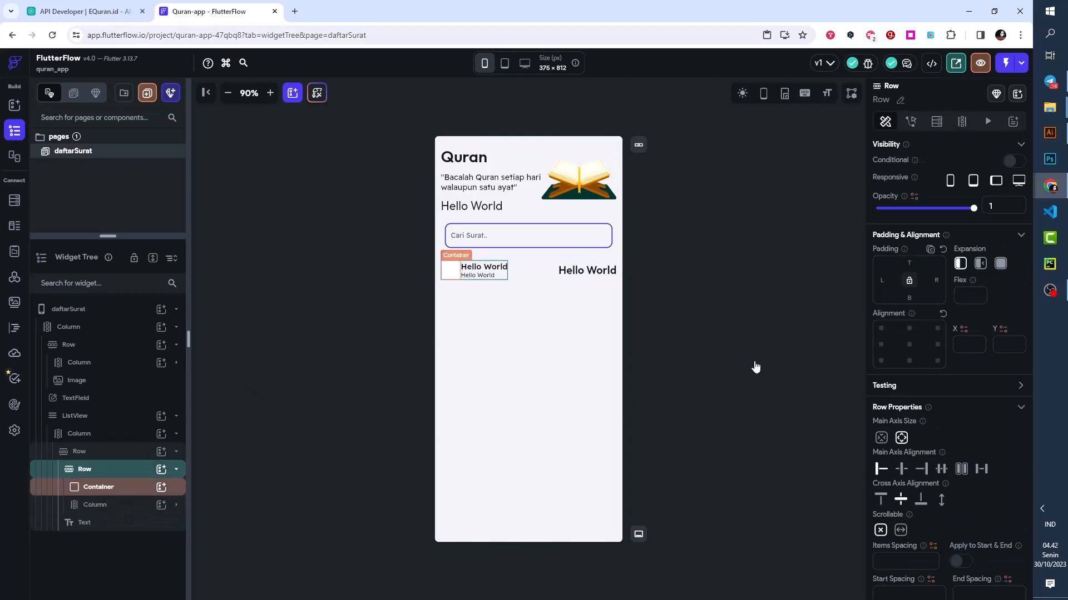
click(882, 282)
text(12)
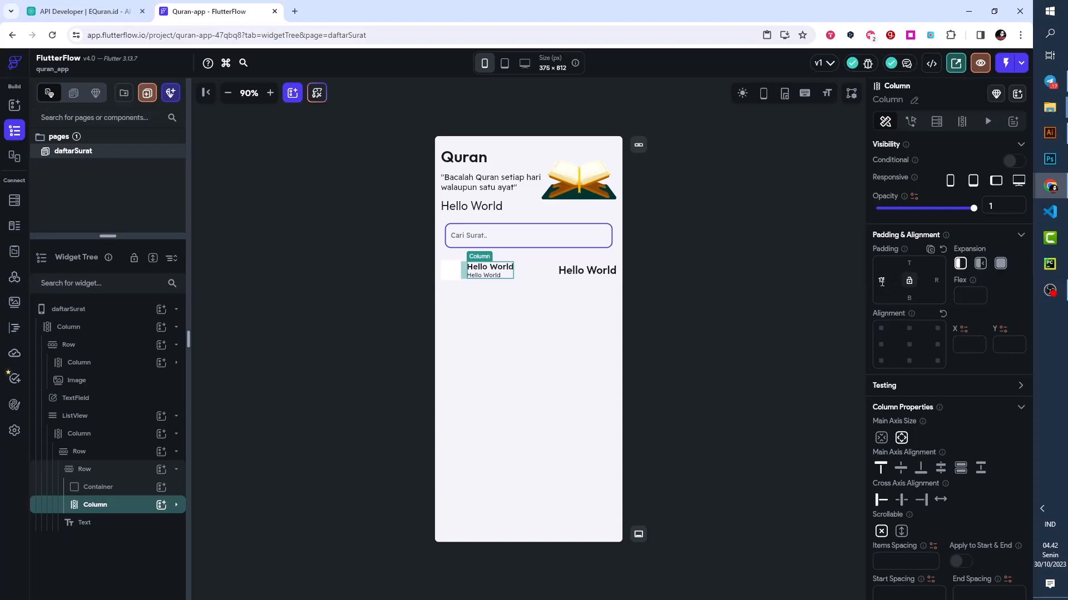
click(685, 292)
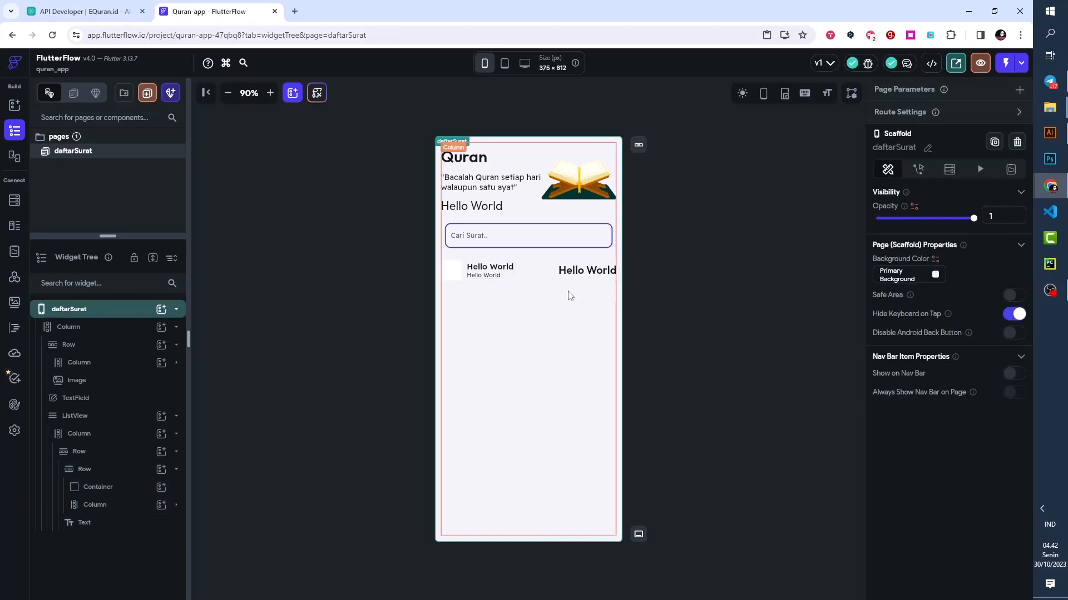
- Give the nested Row's Container a background image with the image type Asset
click(457, 278)
scroll(939, 362, down, 5)
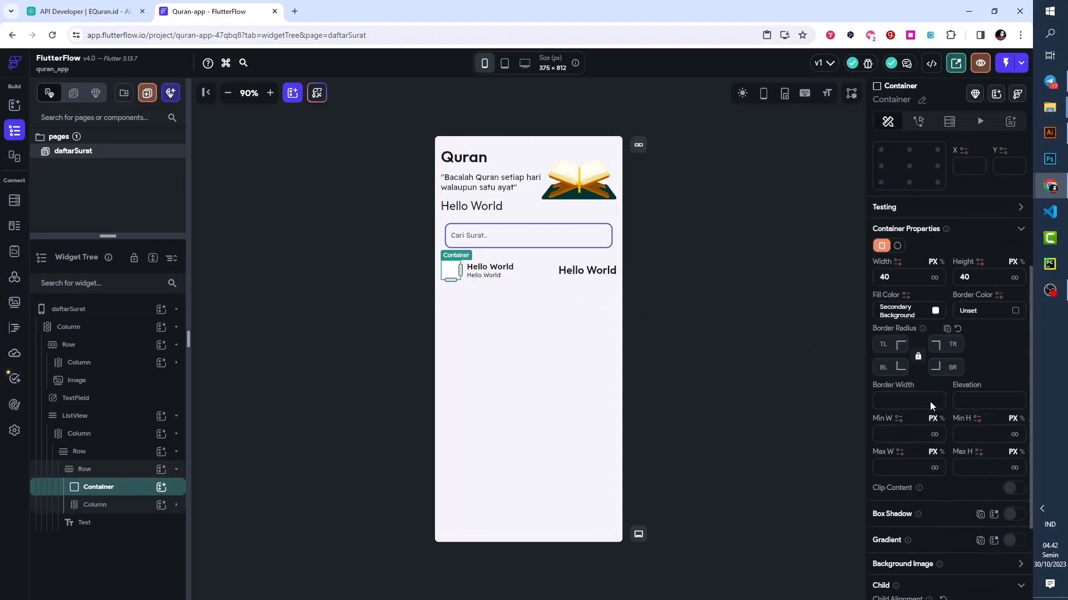
click(1019, 440)
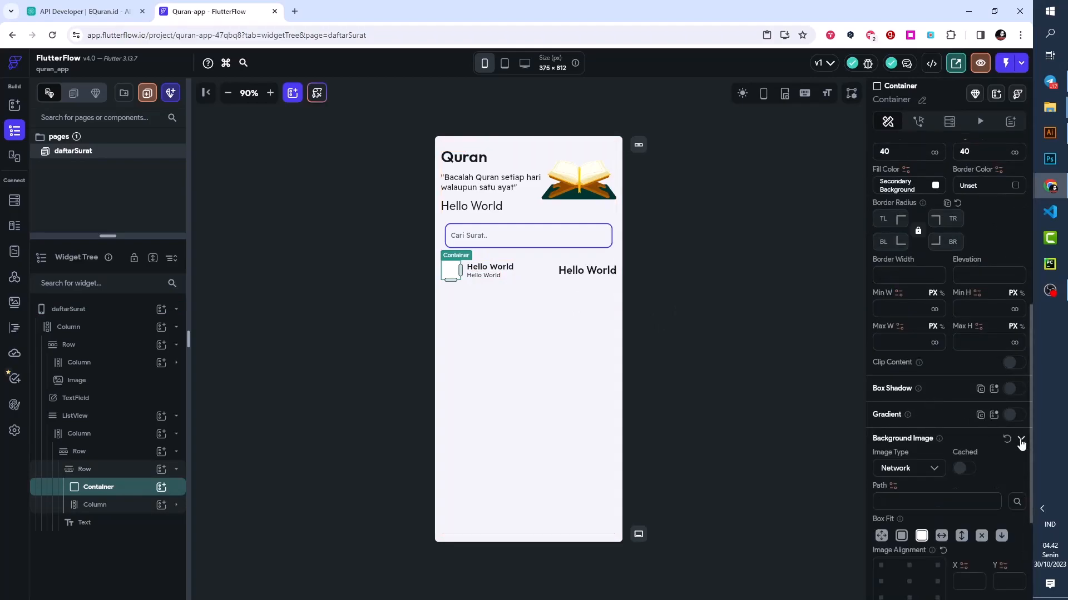
click(925, 472)
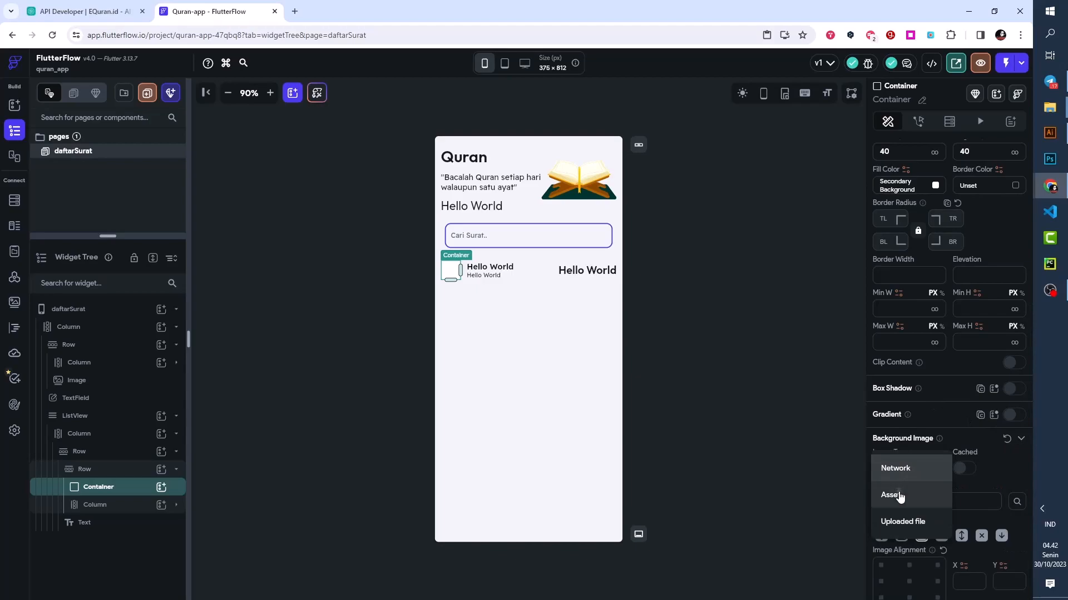
click(896, 488)
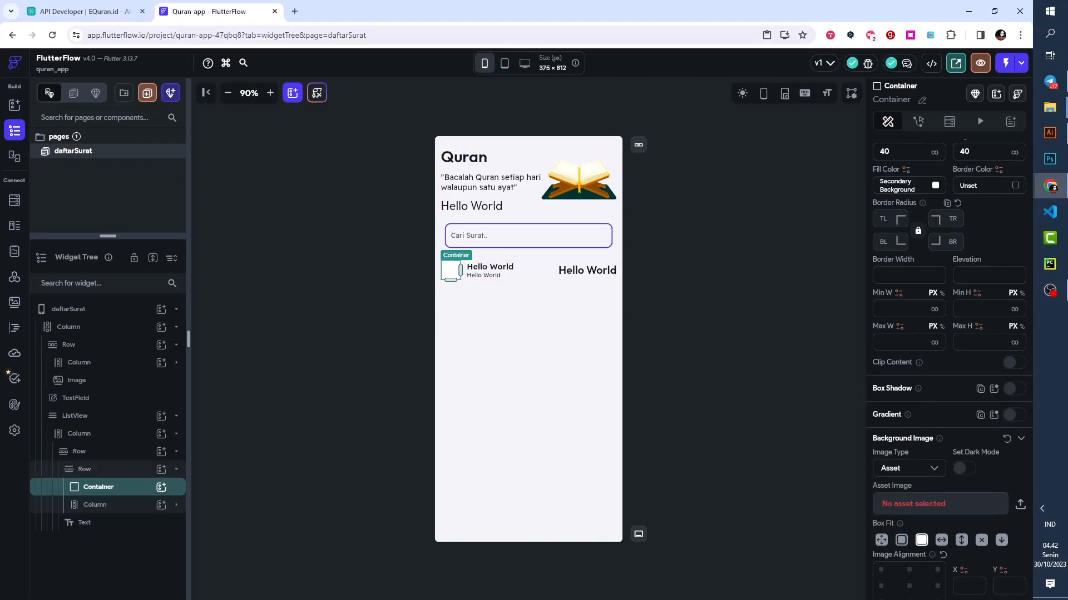
- Upload the image Group.png from the computer to the project's media assets
click(1049, 106)
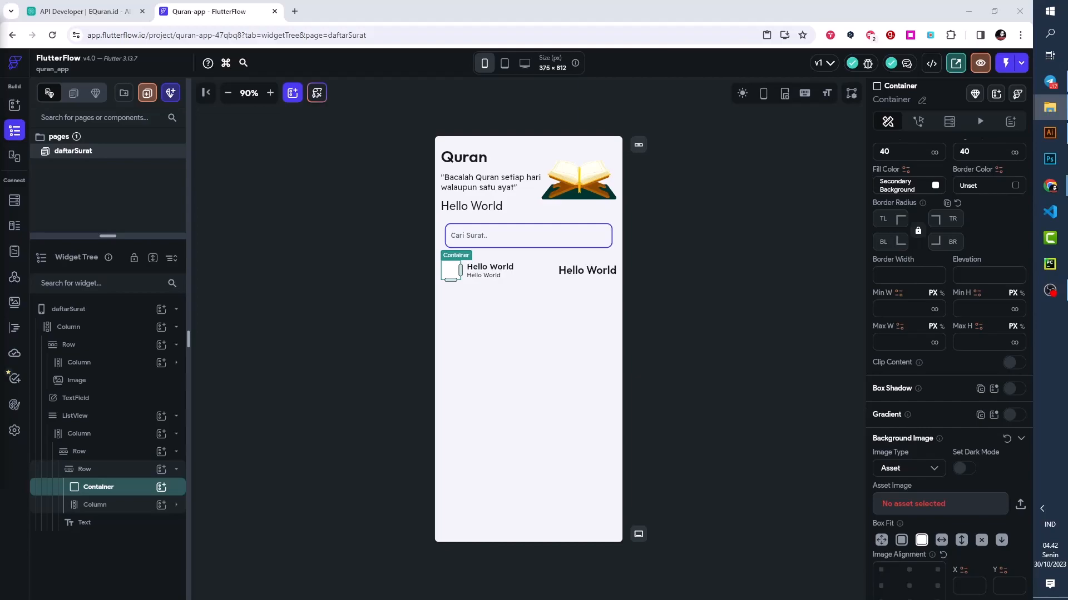
click(15, 303)
drag(1029, 334, 570, 322)
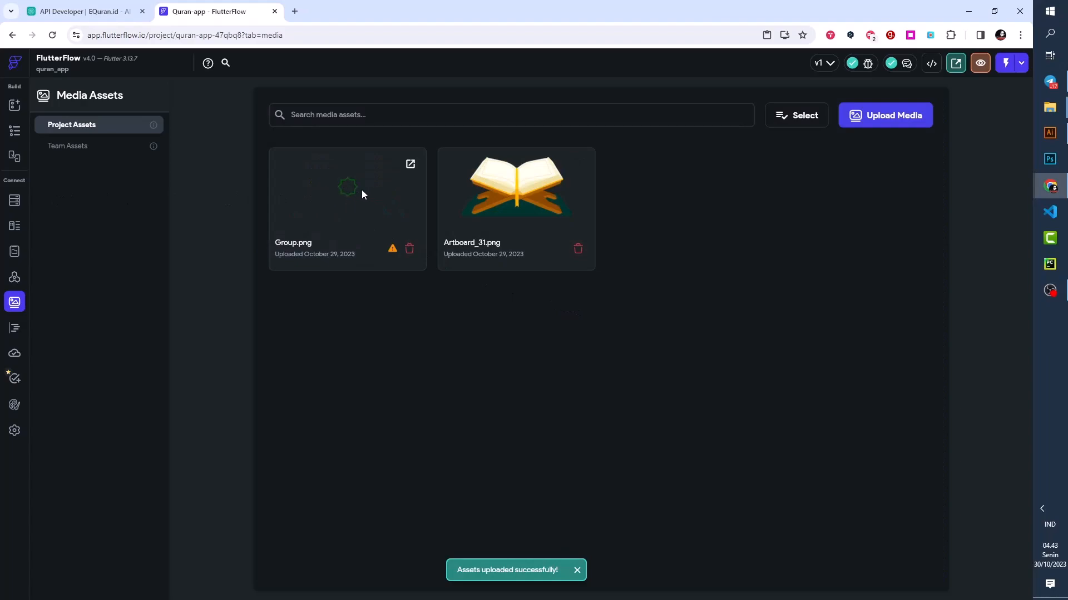
- Return to the daftarSurat page and use Group.png as the background image of the nested Row's Container
click(14, 131)
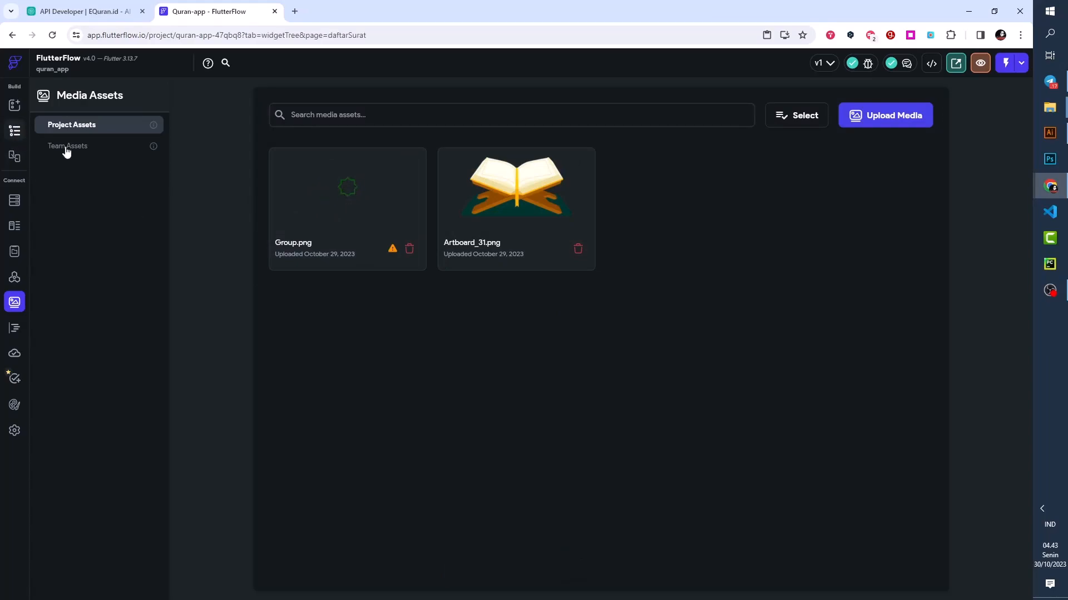
scroll(897, 379, down, 8)
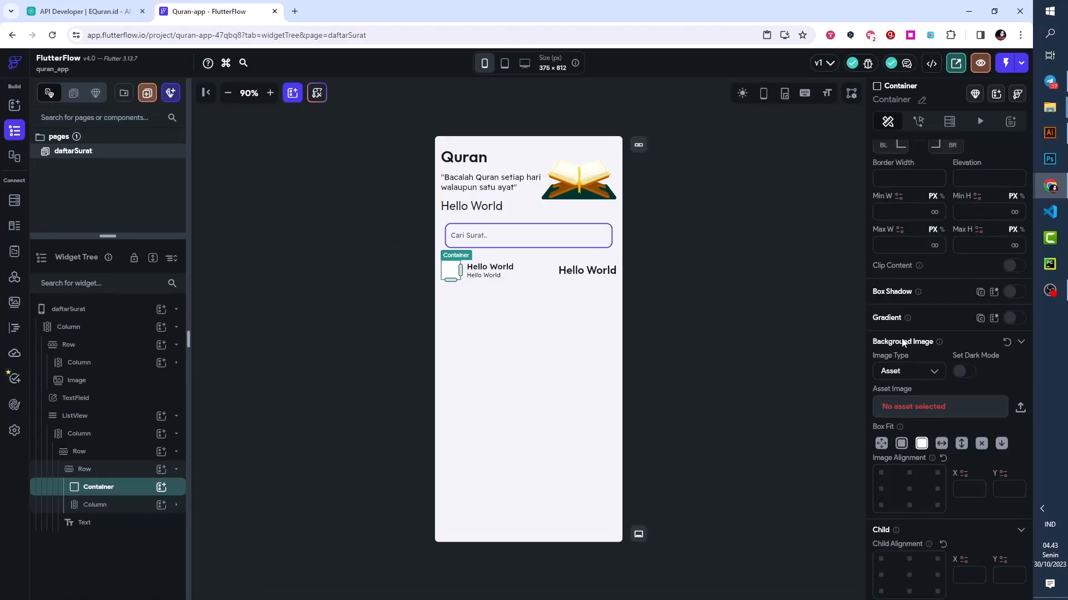
click(906, 411)
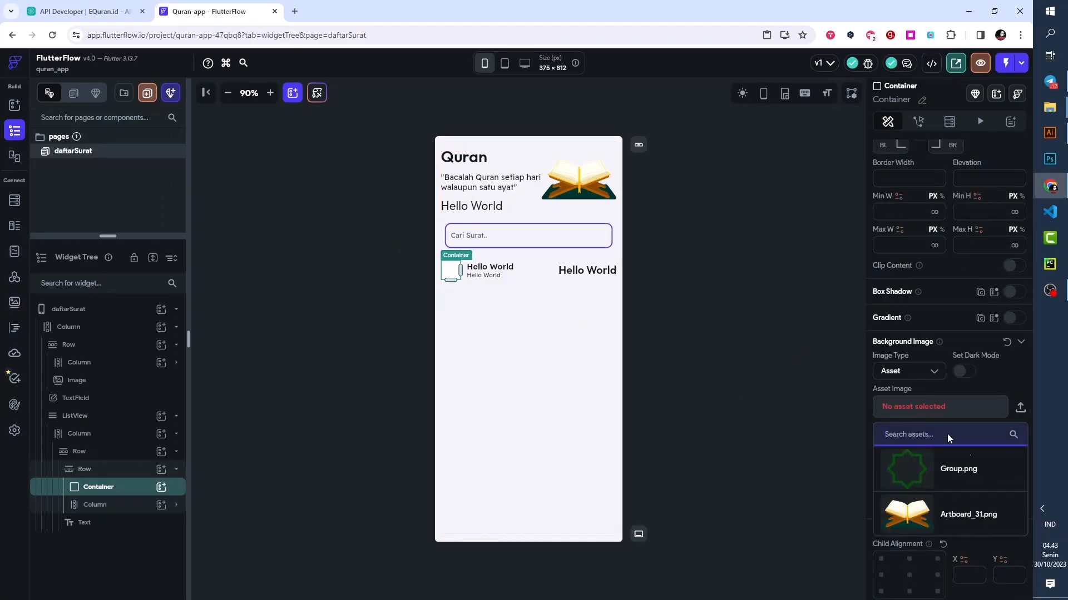
click(910, 478)
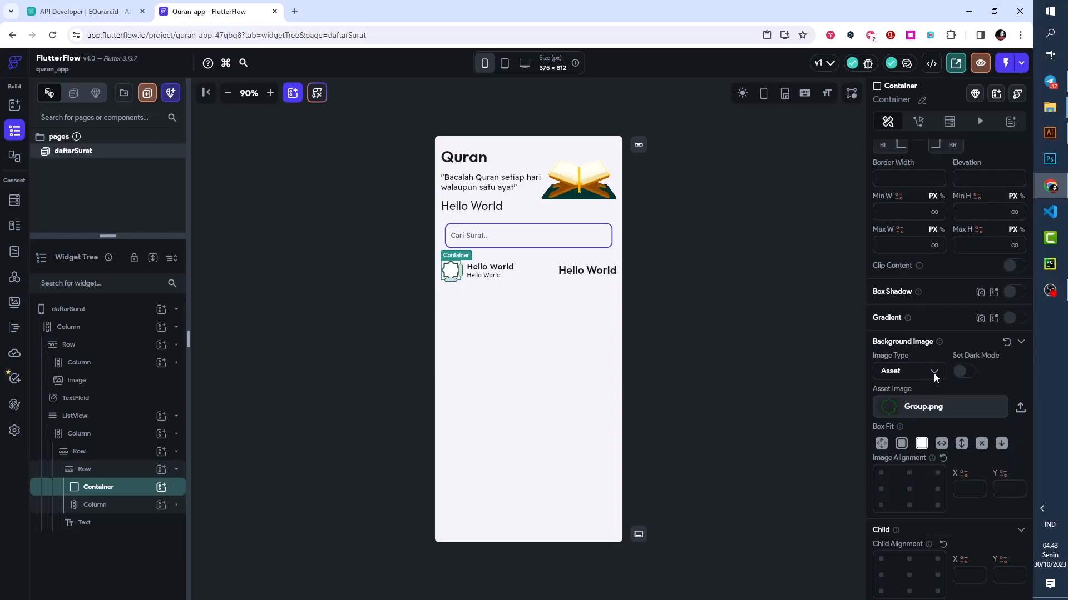
- Clear the fill color of the Container that holds the Group.png background
scroll(934, 389, up, 4)
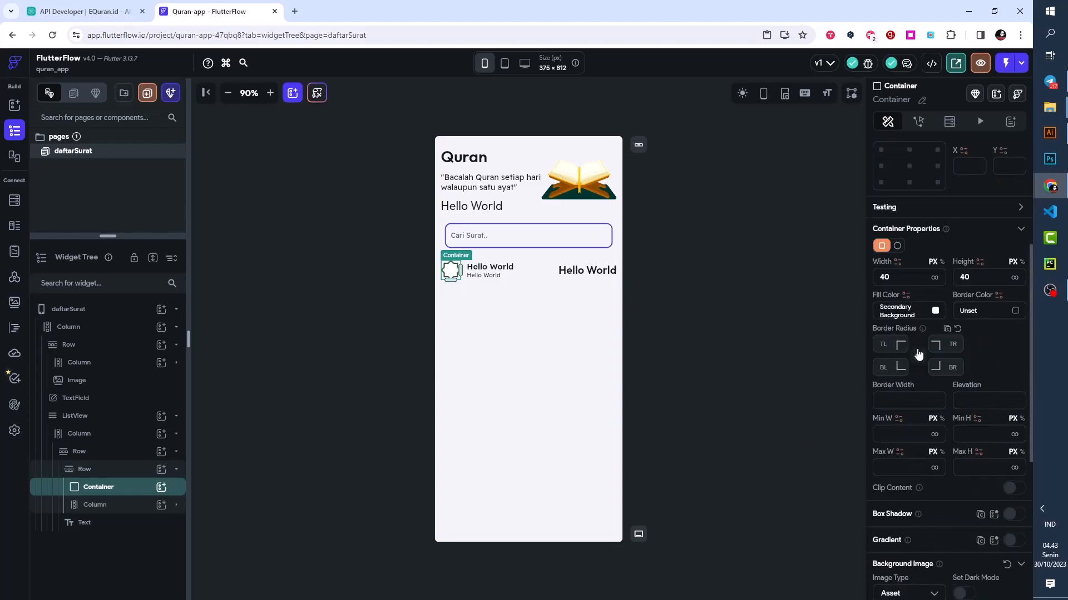
click(938, 314)
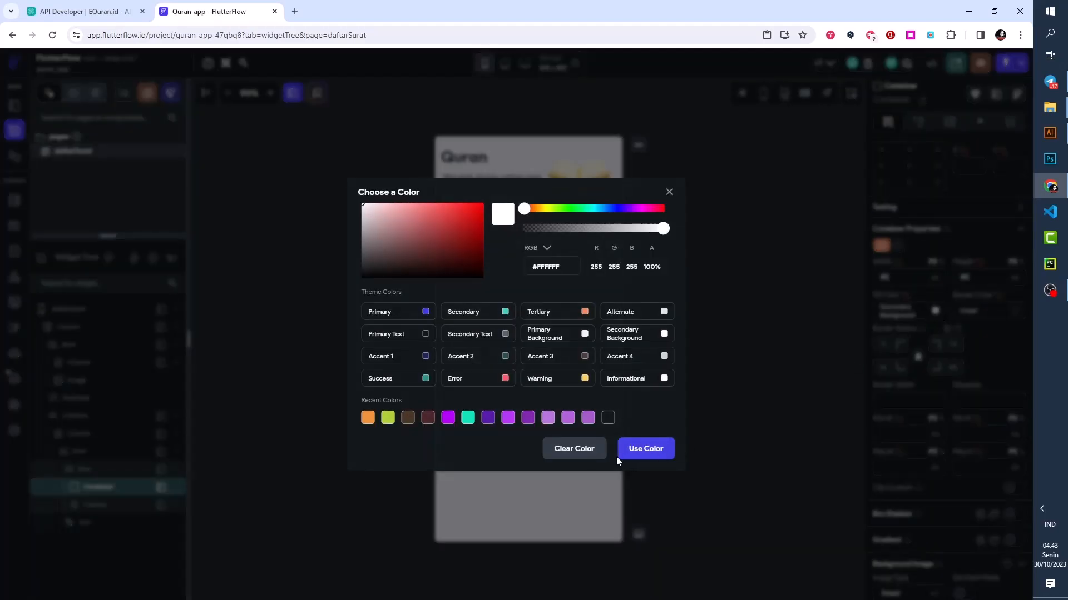
click(575, 449)
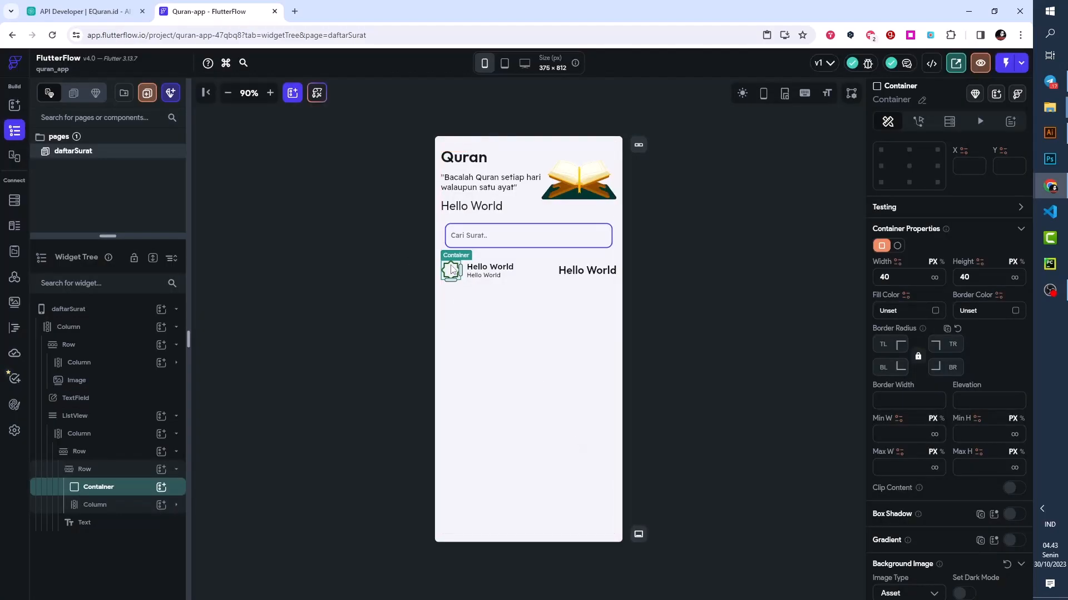
- Add a Text widget inside the Container and set its text to 114
click(162, 487)
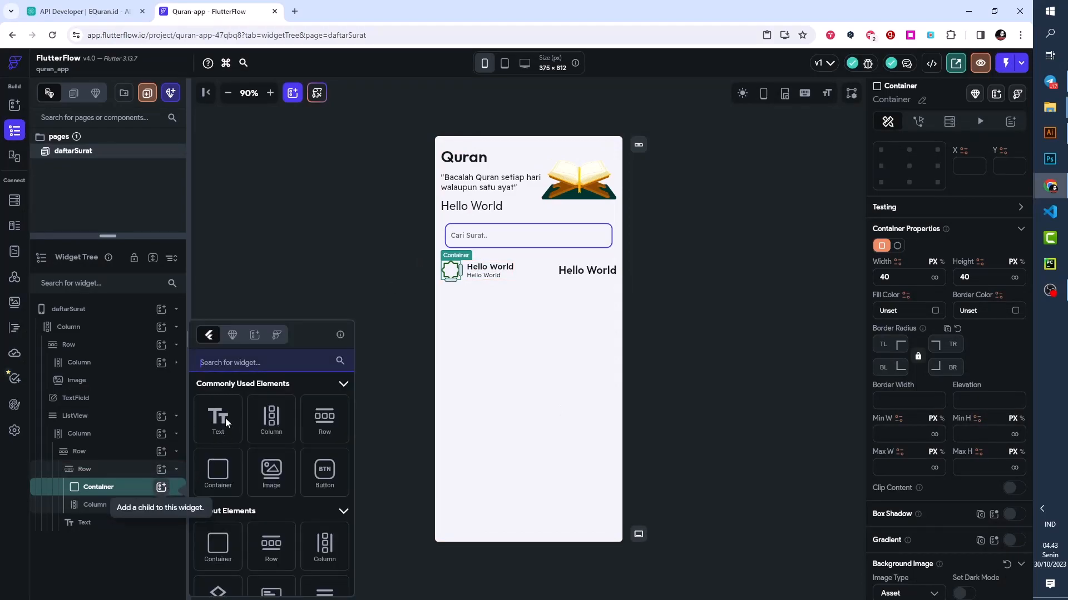
click(225, 418)
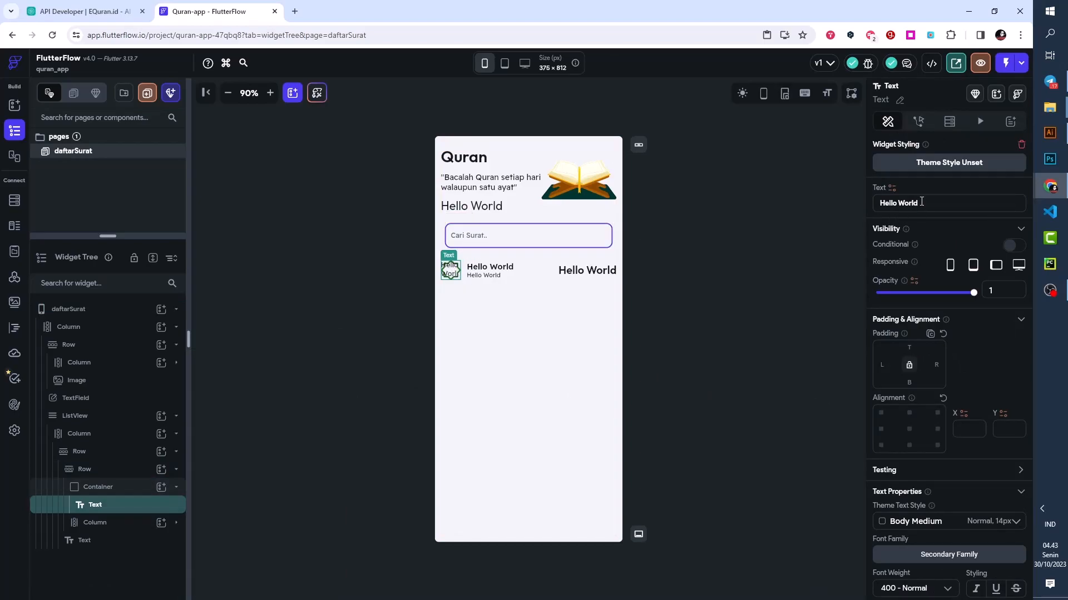
drag(918, 203, 876, 203)
text(114)
scroll(940, 410, down, 2)
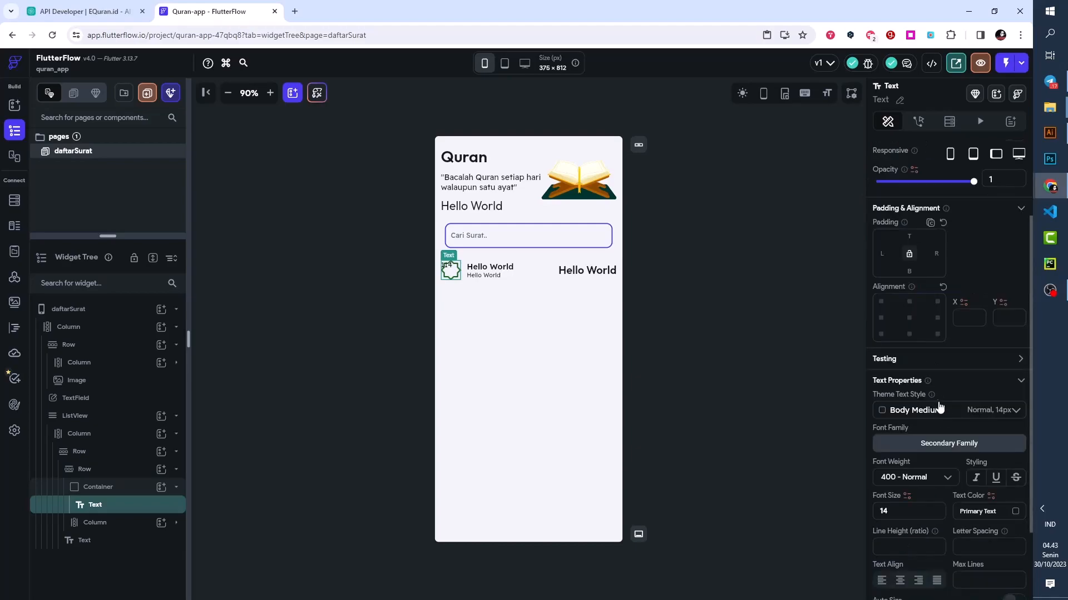
scroll(910, 229, up, 2)
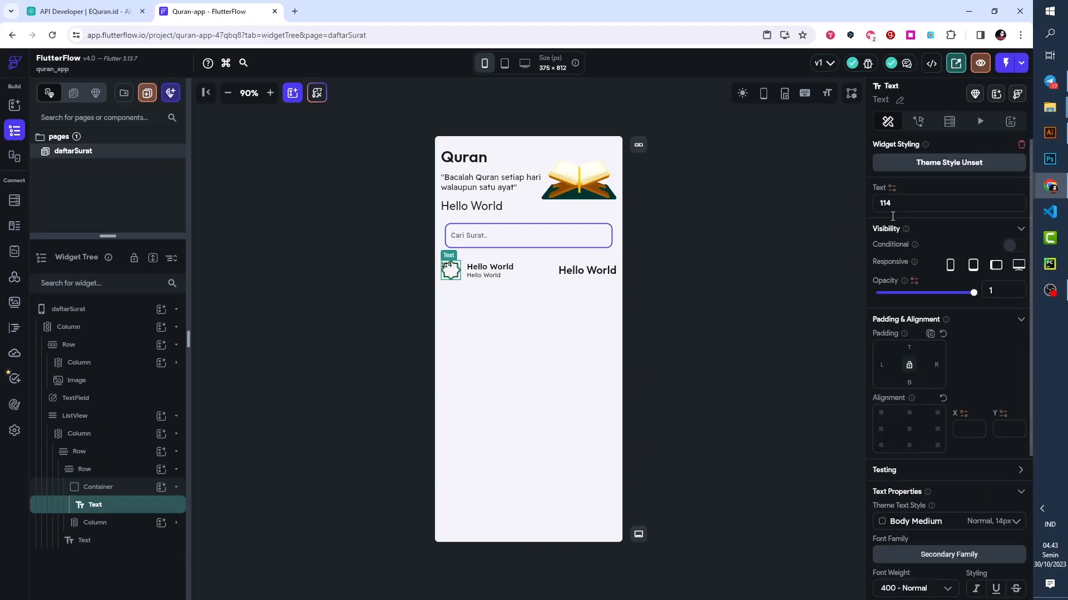
scroll(916, 360, down, 4)
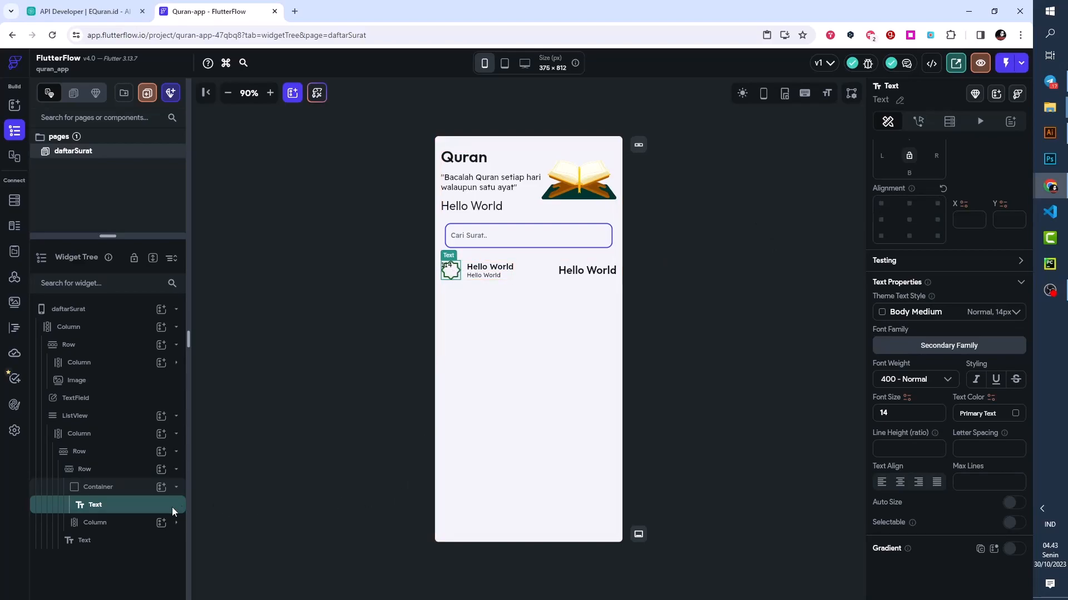
- Set the Container's child alignment to center
click(98, 486)
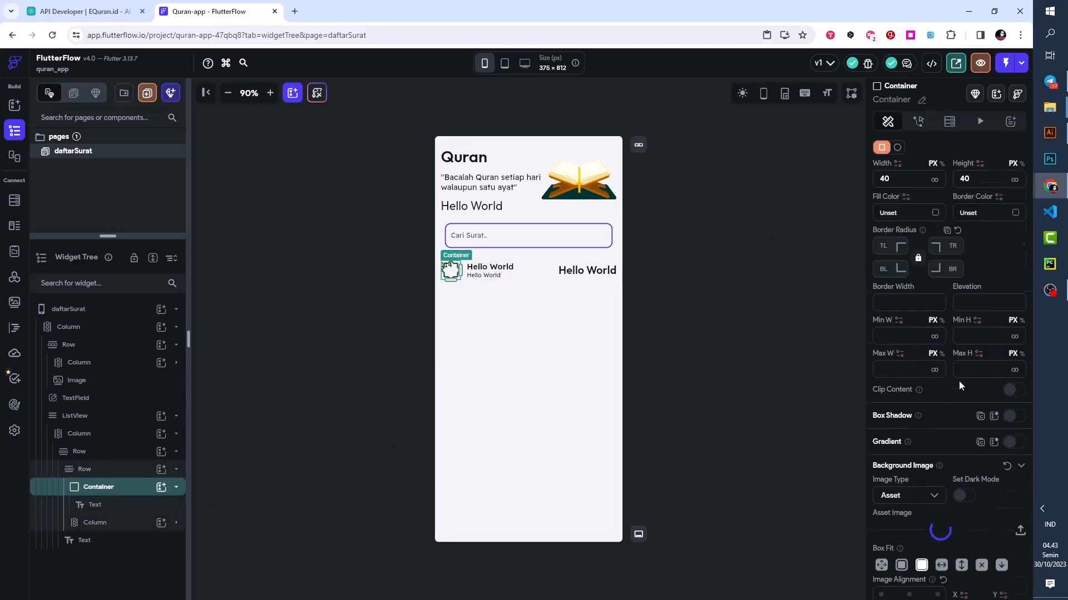
scroll(958, 381, down, 3)
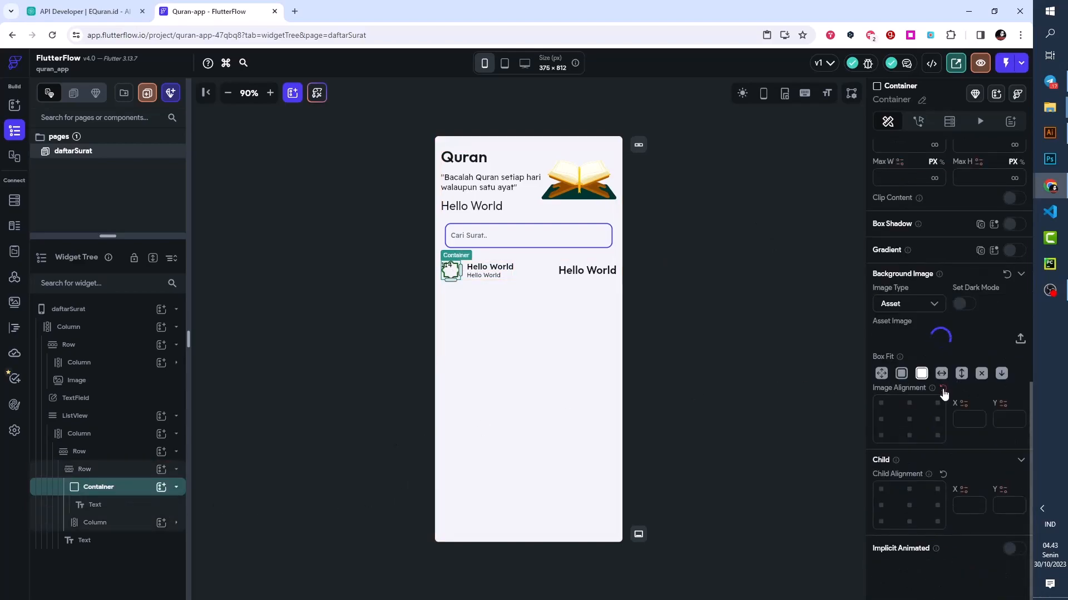
click(909, 509)
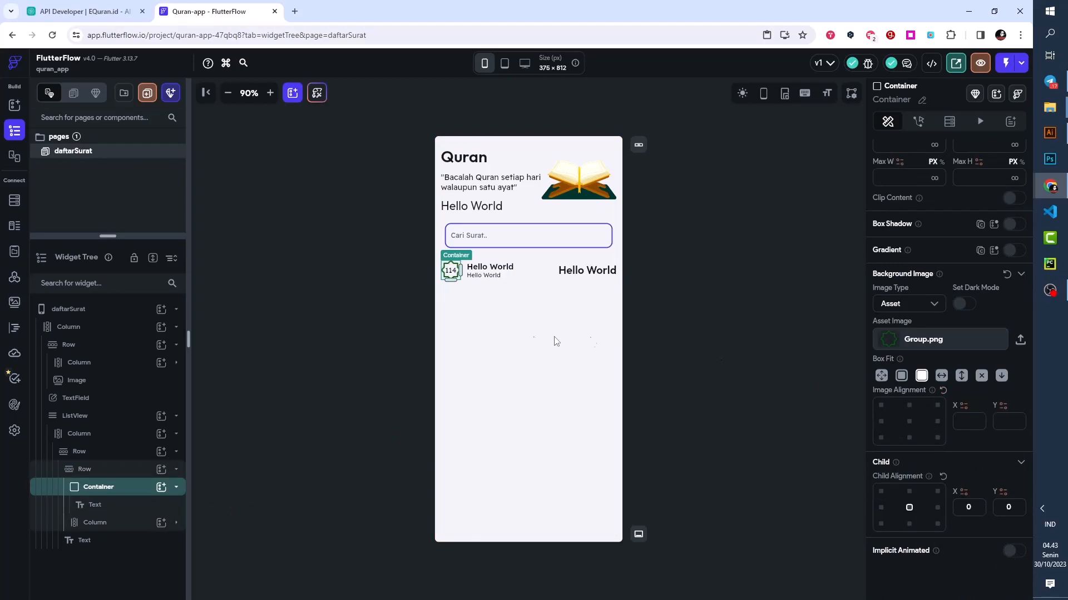
- Reduce the font size of the Container's 114 text and set its font weight to 500 - Medium
click(451, 271)
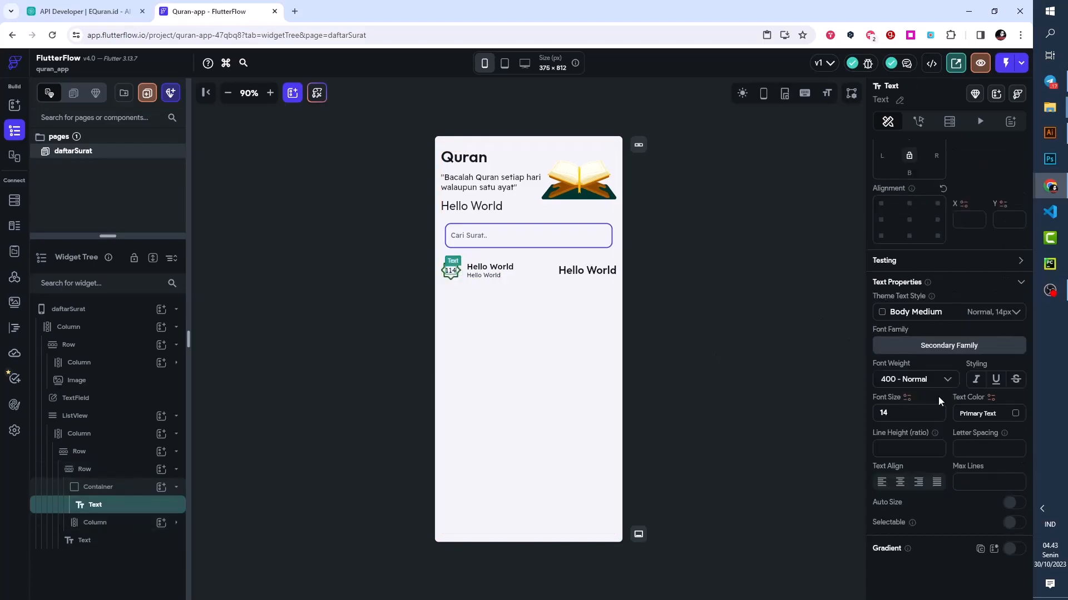
scroll(922, 364, up, 2)
scroll(917, 401, down, 2)
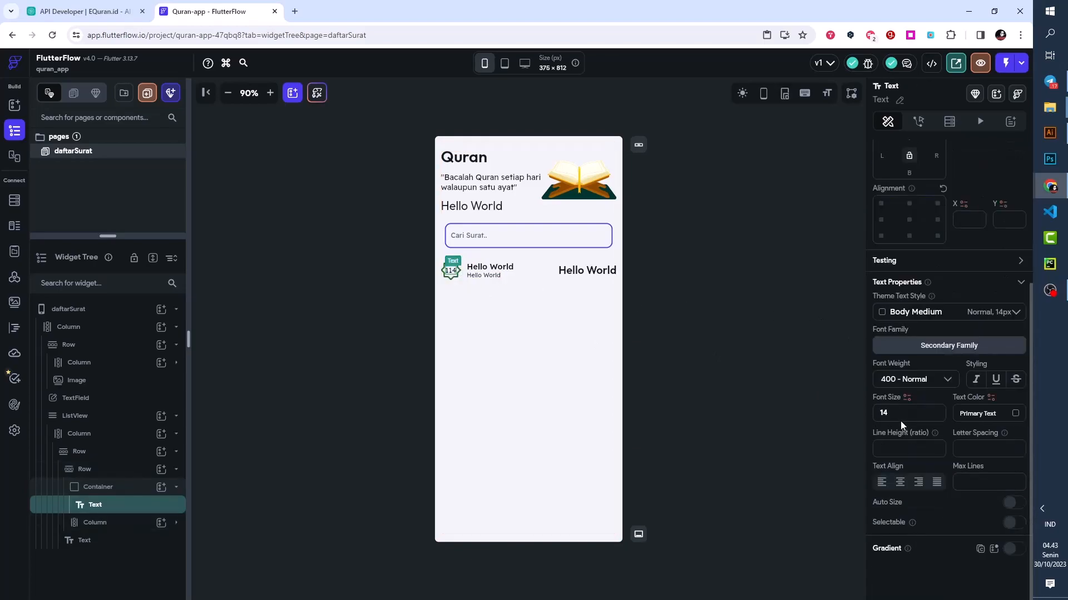
text(2)
click(919, 384)
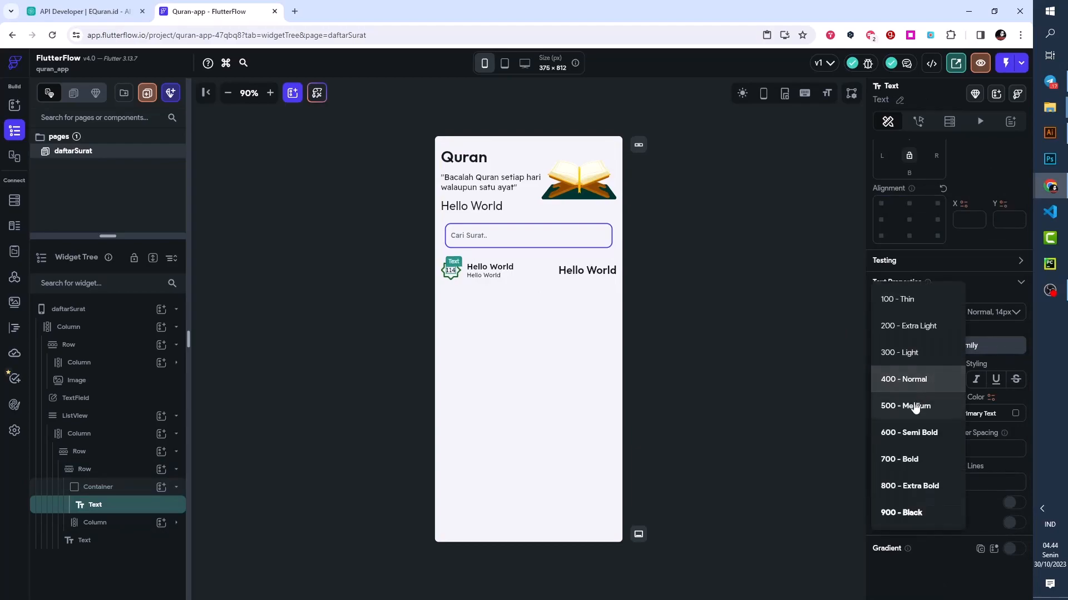
click(914, 406)
click(764, 376)
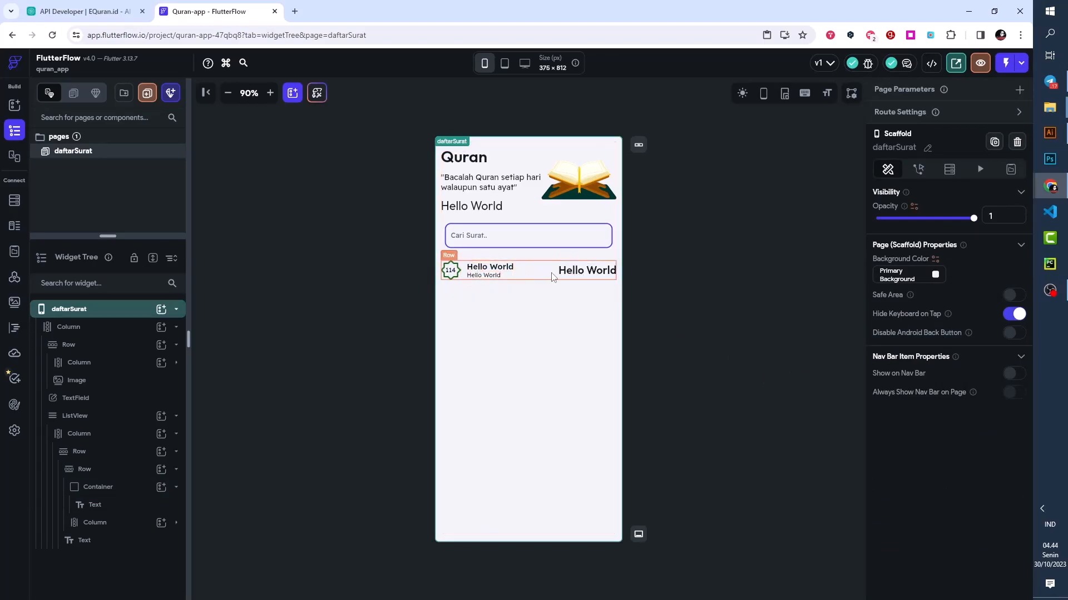
- Set the font family of the large Hello World text at the end of the surah list item to Amiri
click(598, 272)
scroll(964, 353, down, 2)
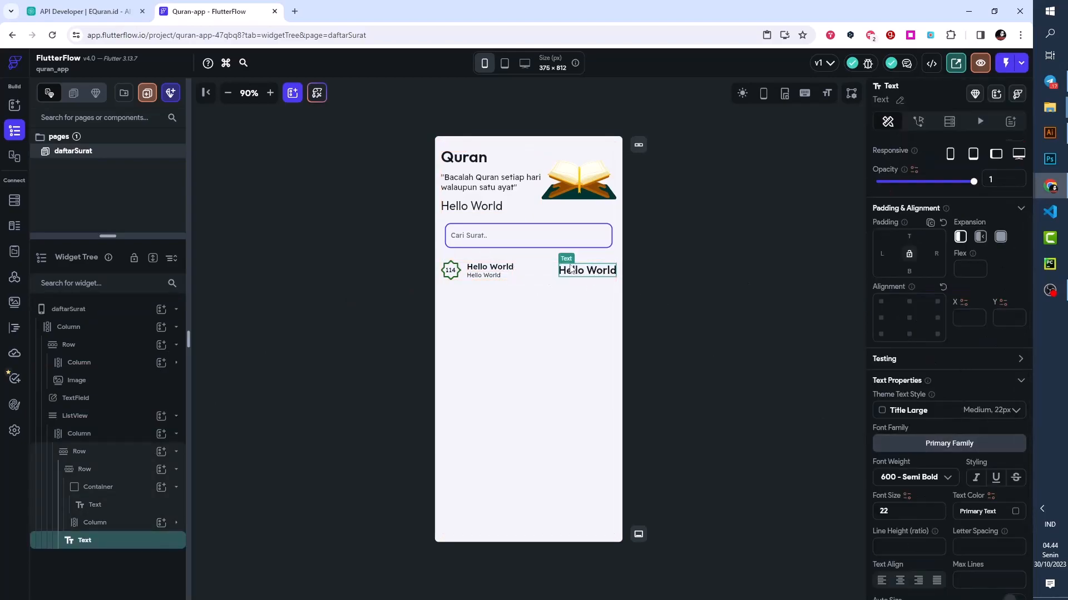
click(956, 448)
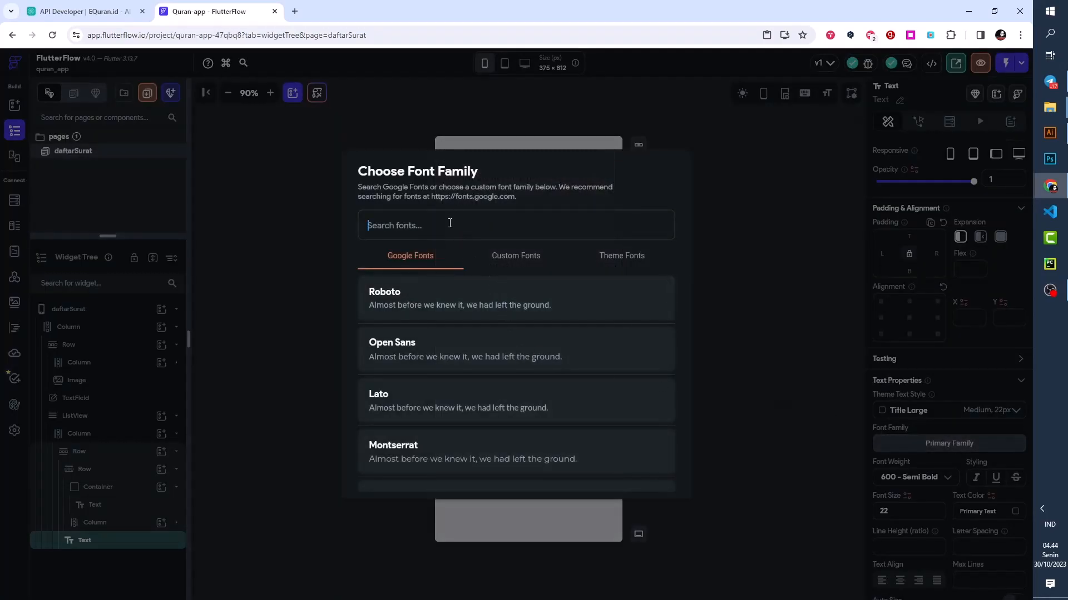
text(ami)
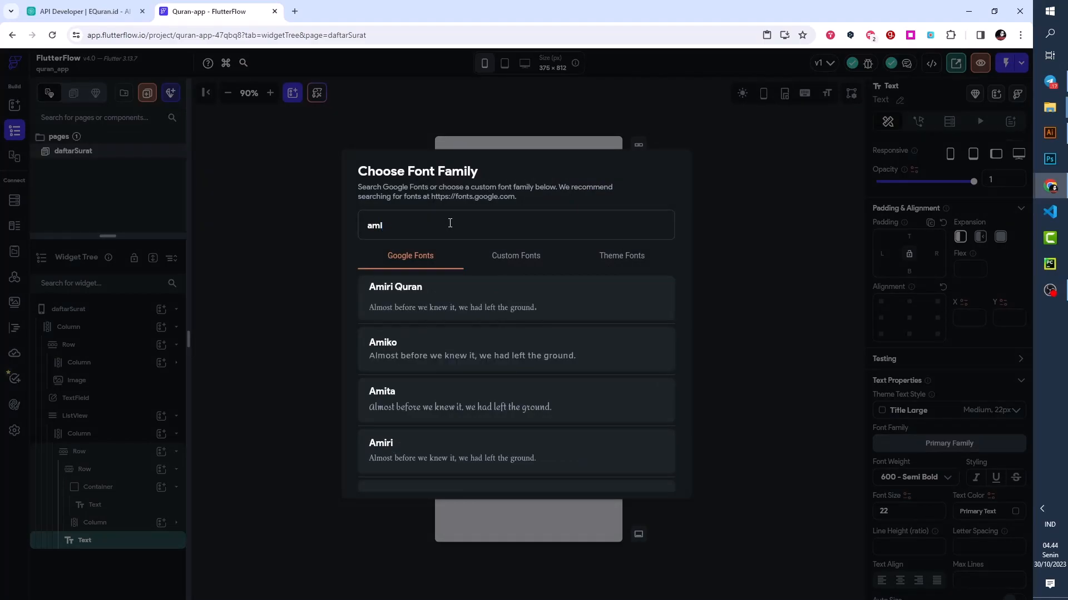
text(ri)
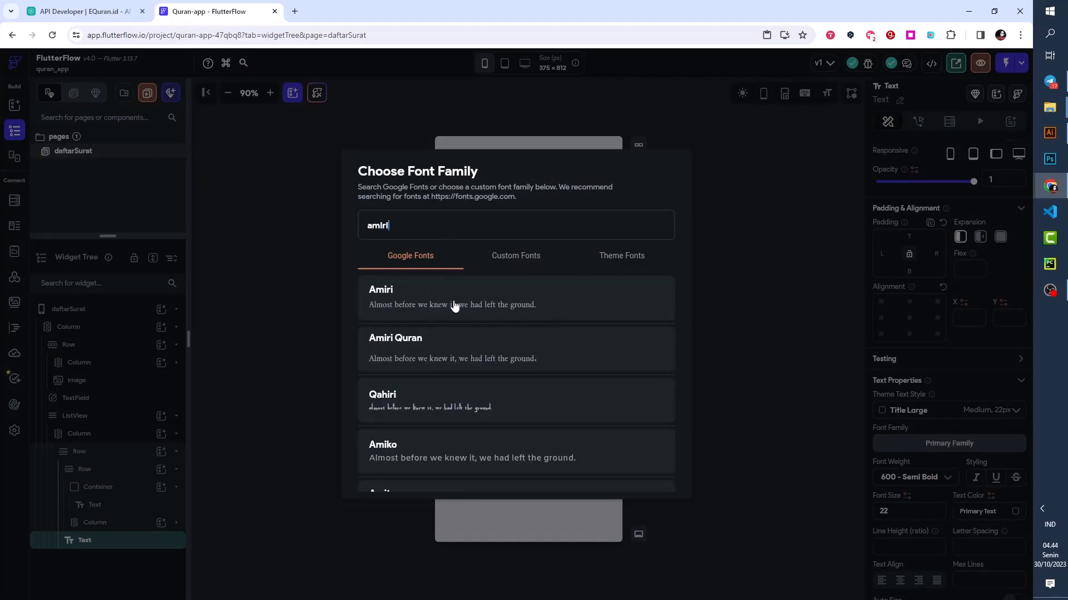
click(404, 300)
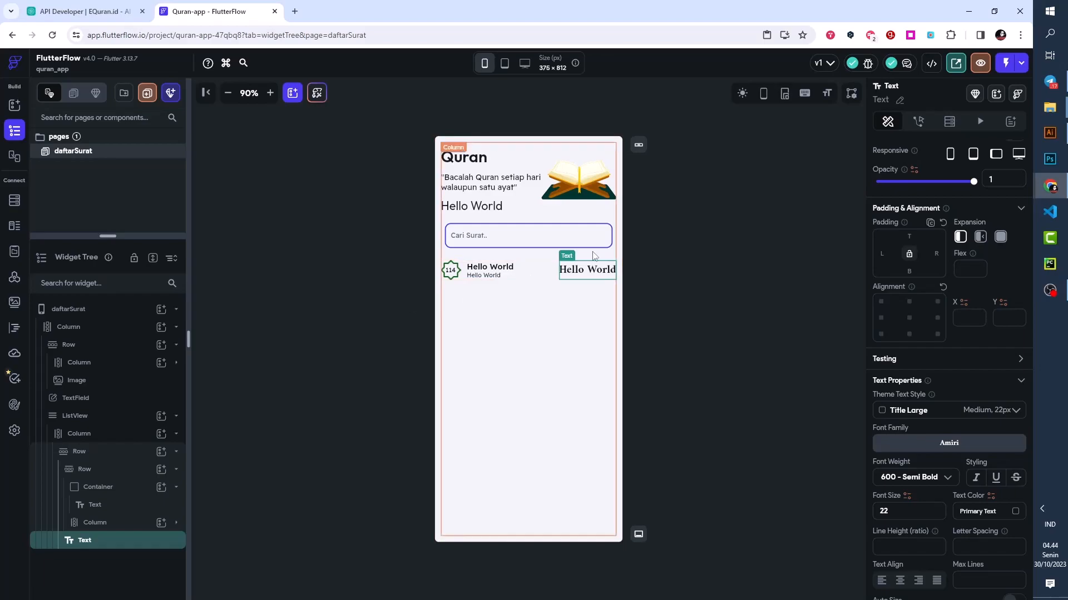
scroll(924, 261, up, 2)
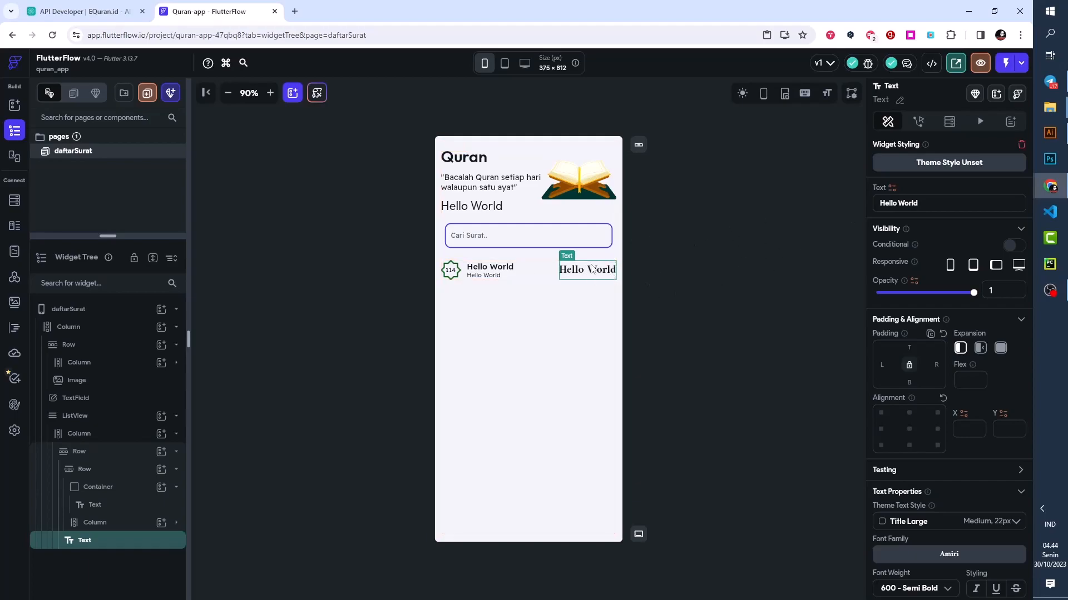
scroll(992, 479, down, 4)
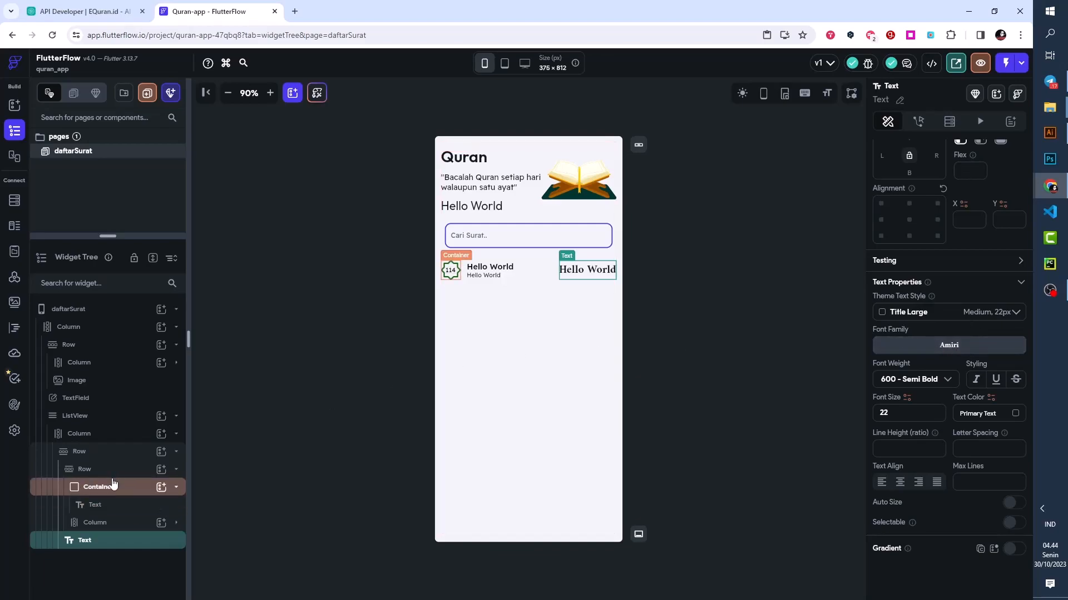
- Add a Container below the Row inside the ListView's Column
click(98, 441)
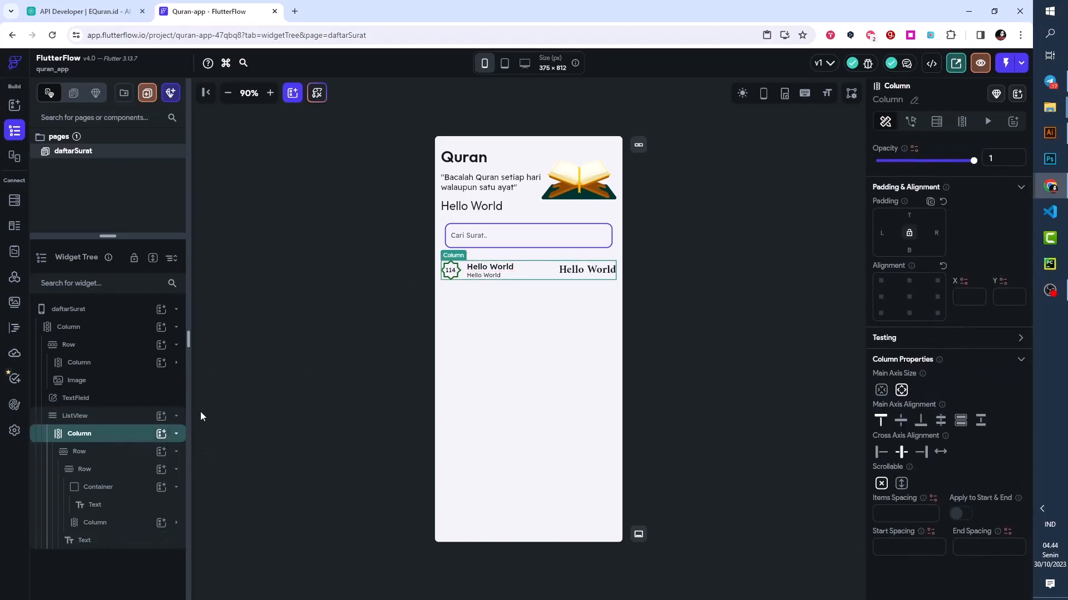
click(176, 452)
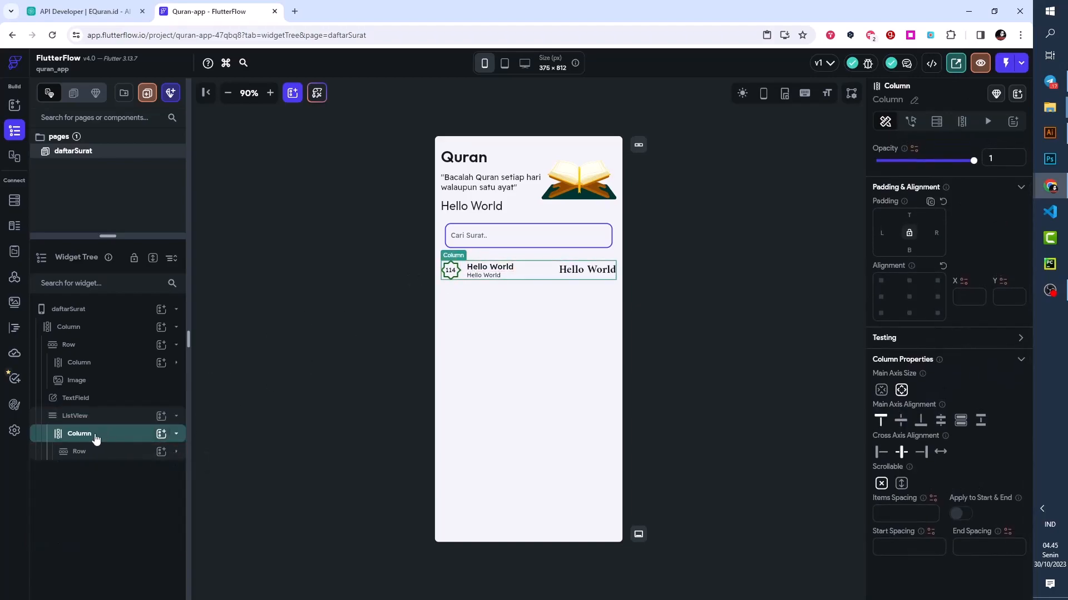
click(161, 435)
click(224, 476)
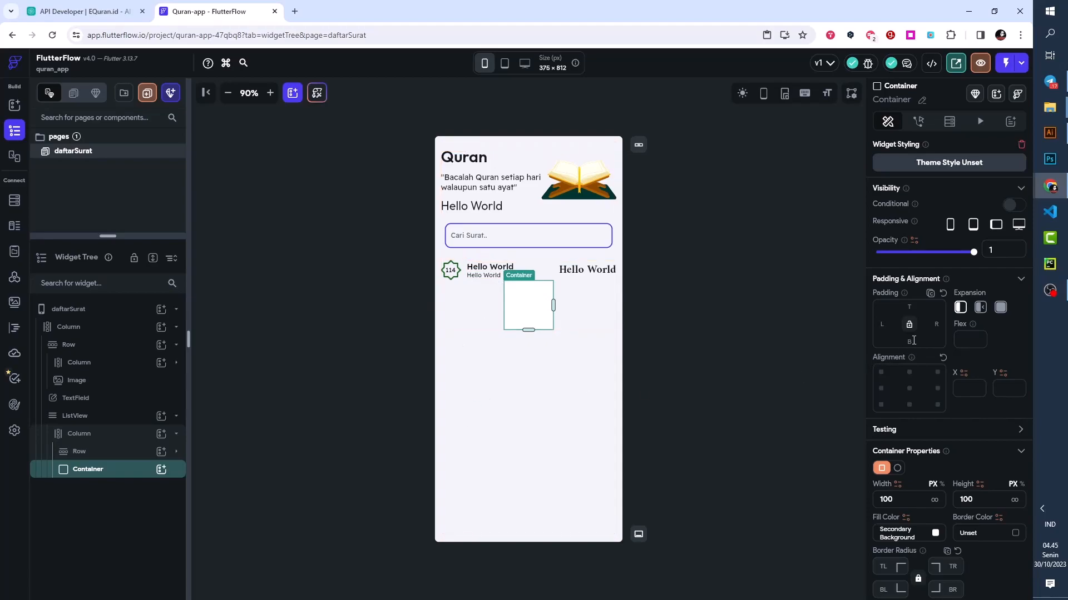
- Size the new Container to a height of 1 px and infinite width, and set its fill color to Alternate
double_click(958, 498)
text(1)
drag(902, 498, 873, 499)
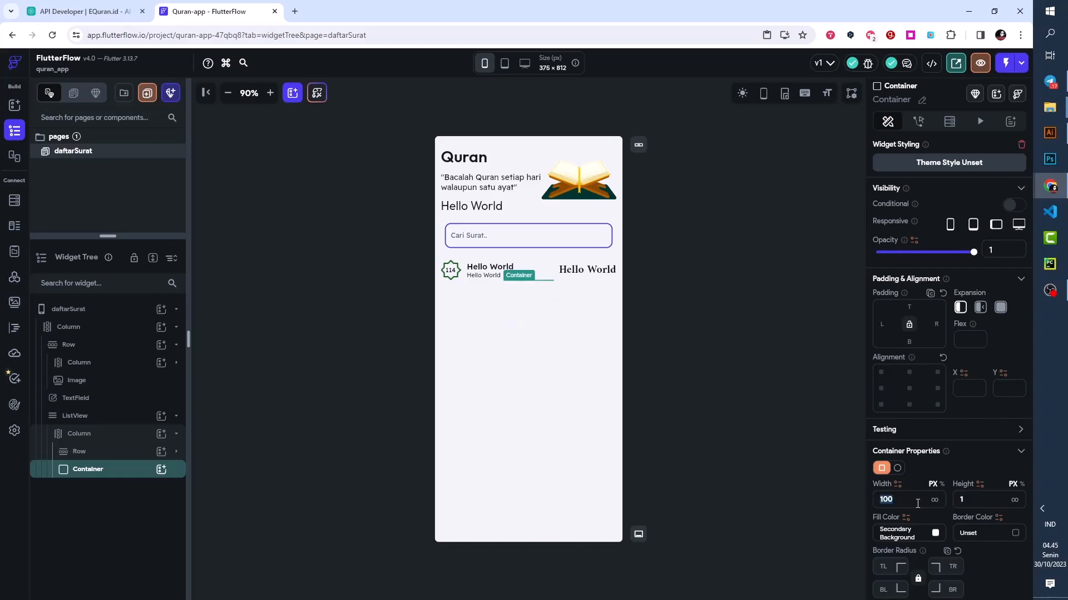
click(934, 500)
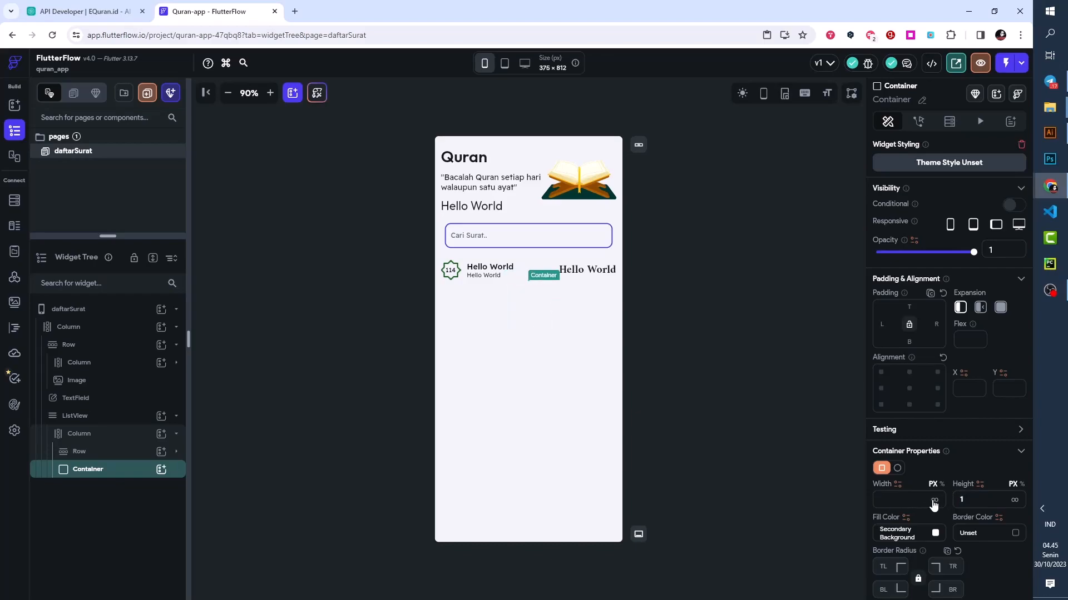
click(936, 534)
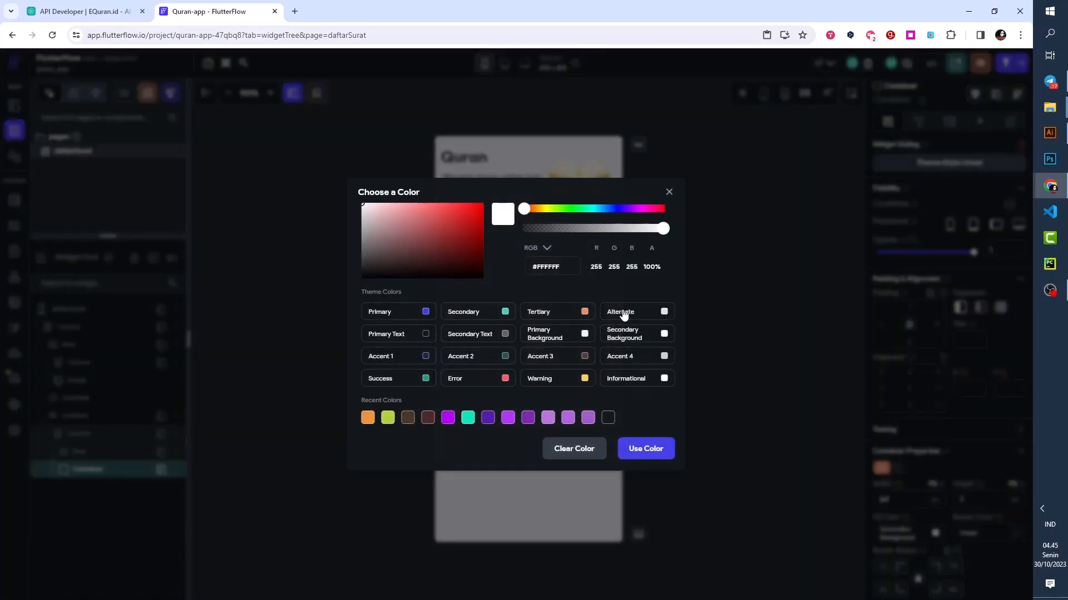
click(664, 312)
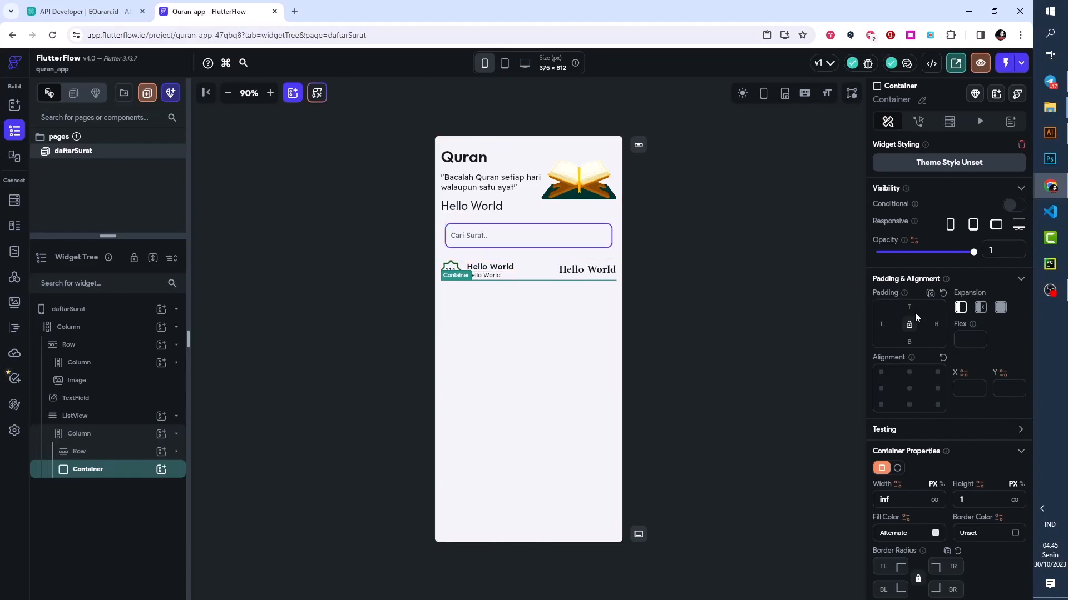
- Give the thin divider Container under the surah row a top padding of 12
text(12)
click(800, 306)
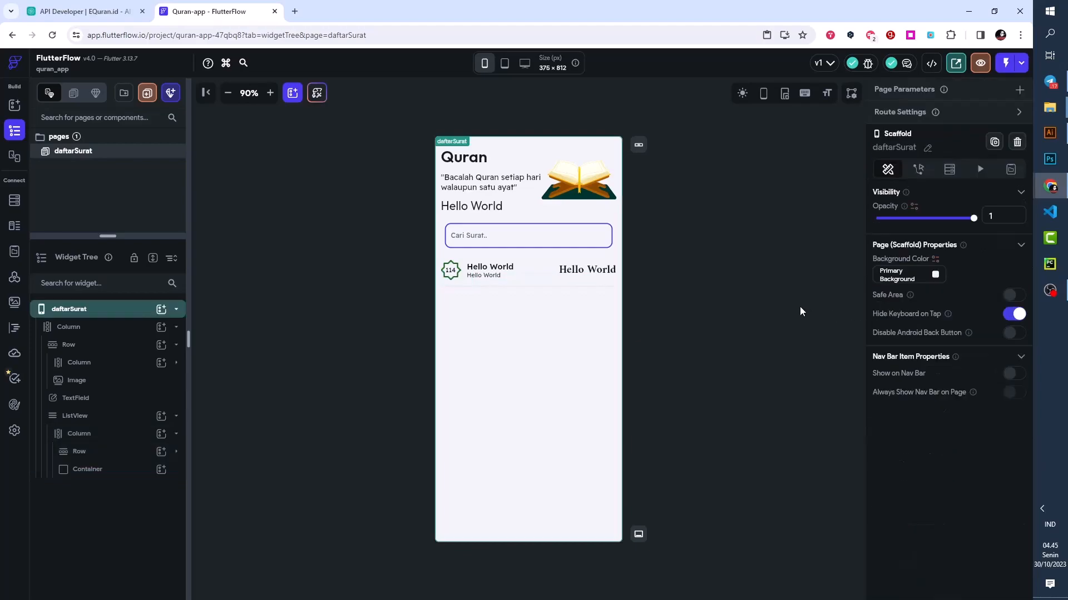
click(508, 285)
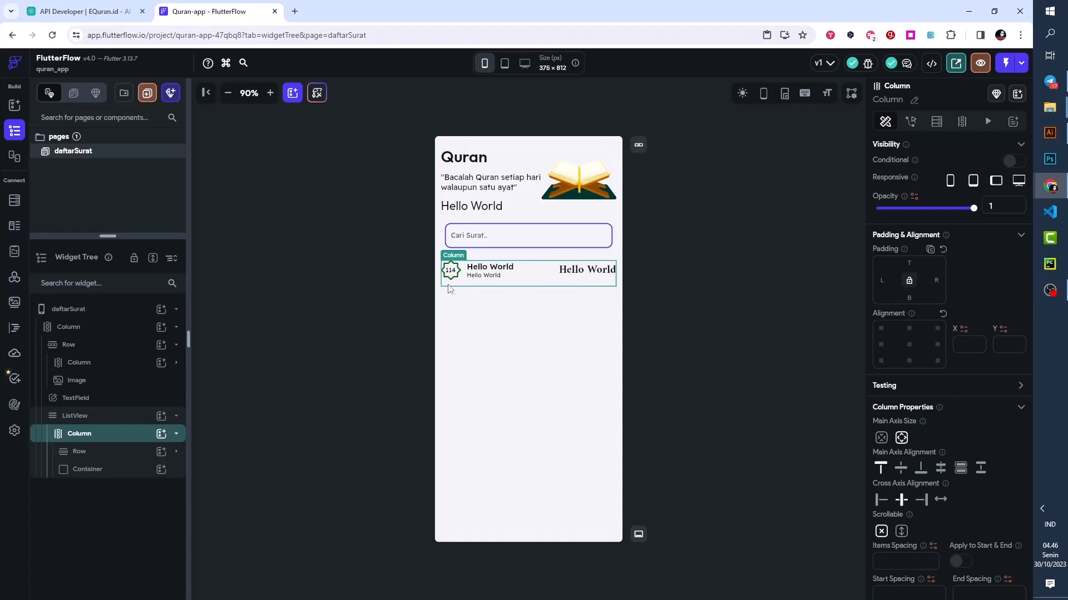
click(672, 321)
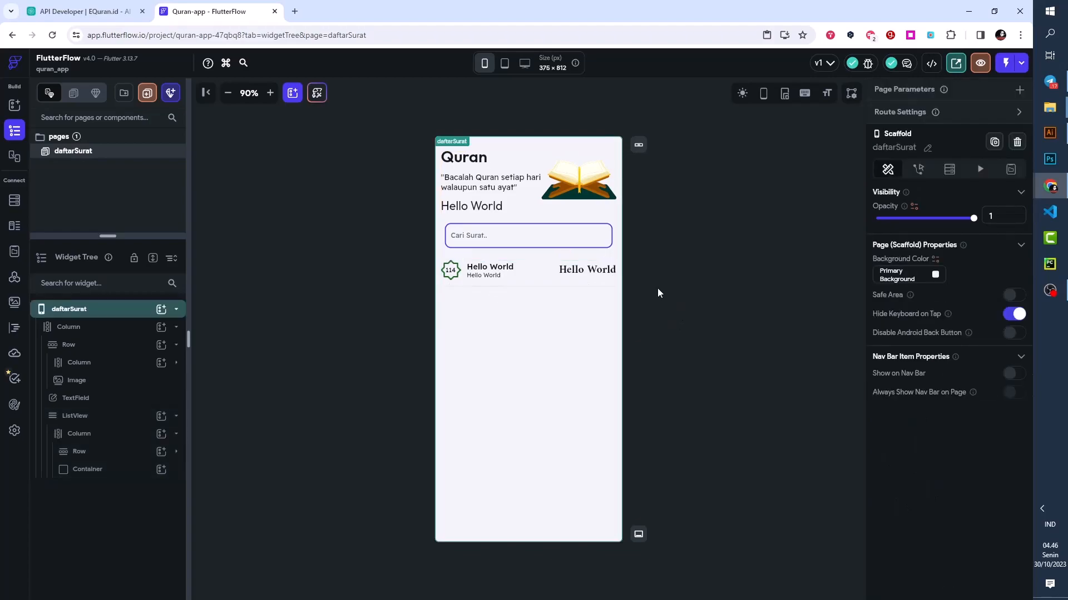
click(517, 289)
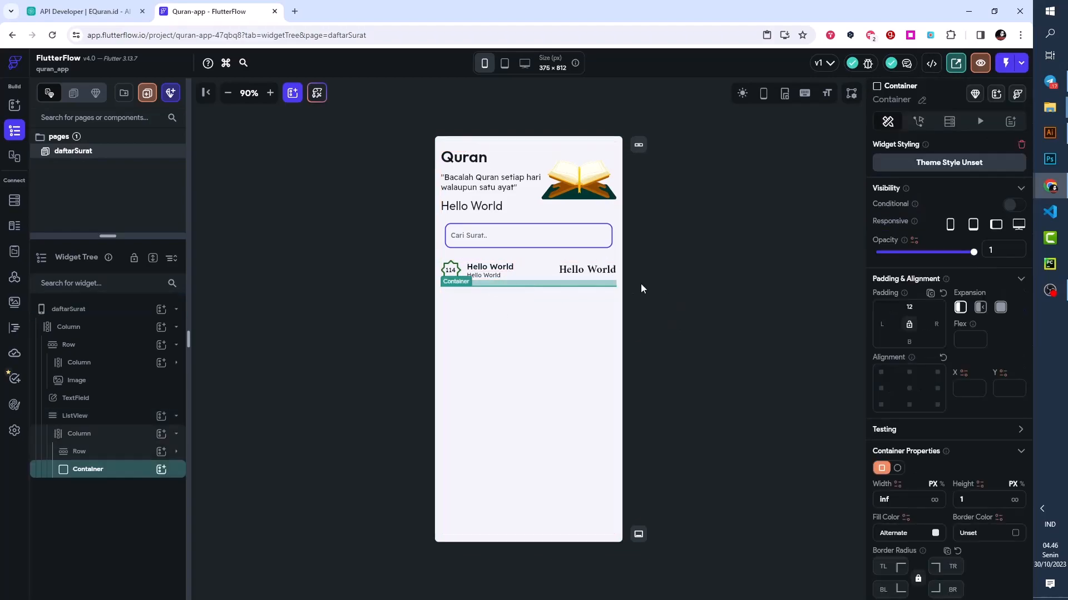
click(397, 290)
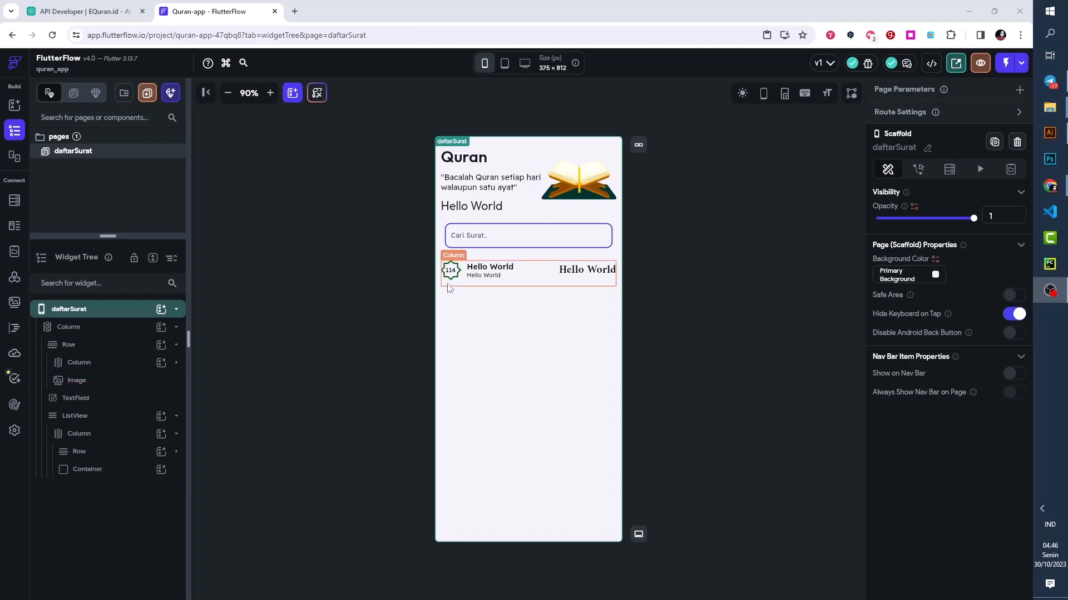
- Create a new blank page named isiSurat
click(145, 94)
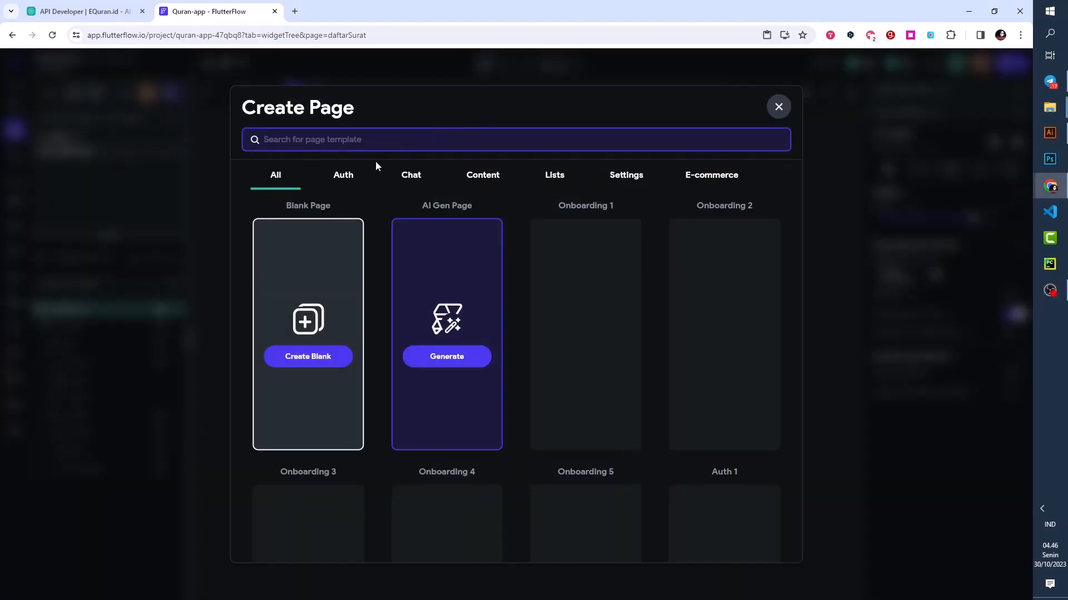
click(295, 359)
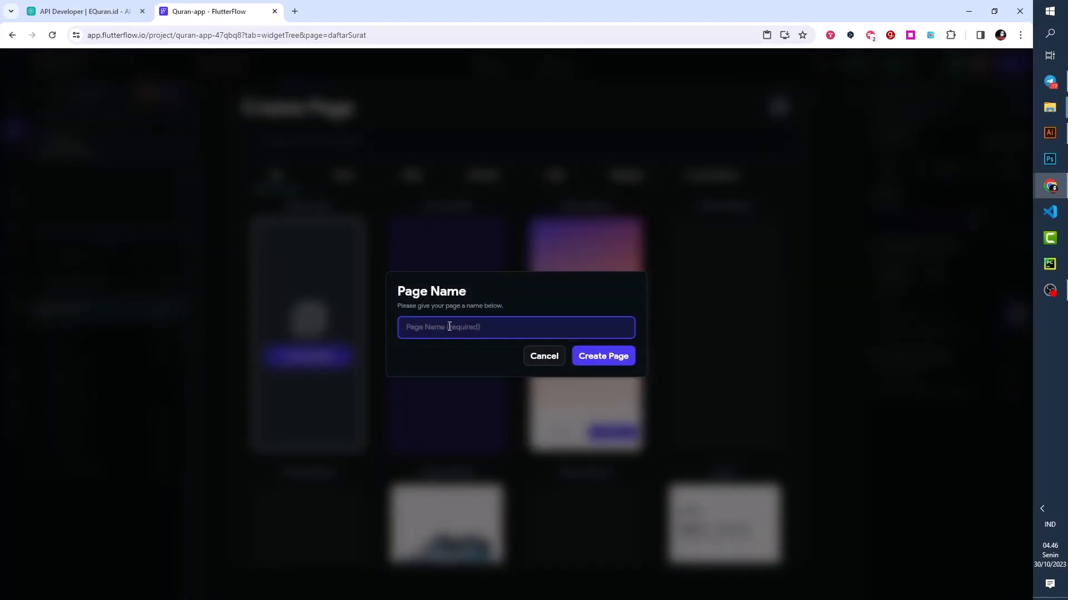
text(is)
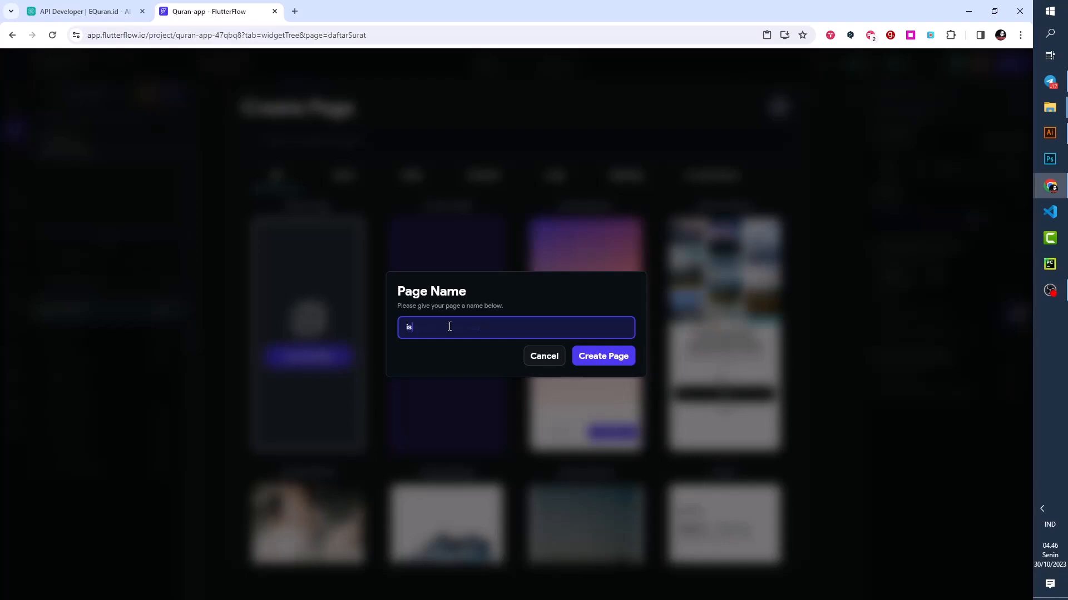
text(iSurat)
click(593, 364)
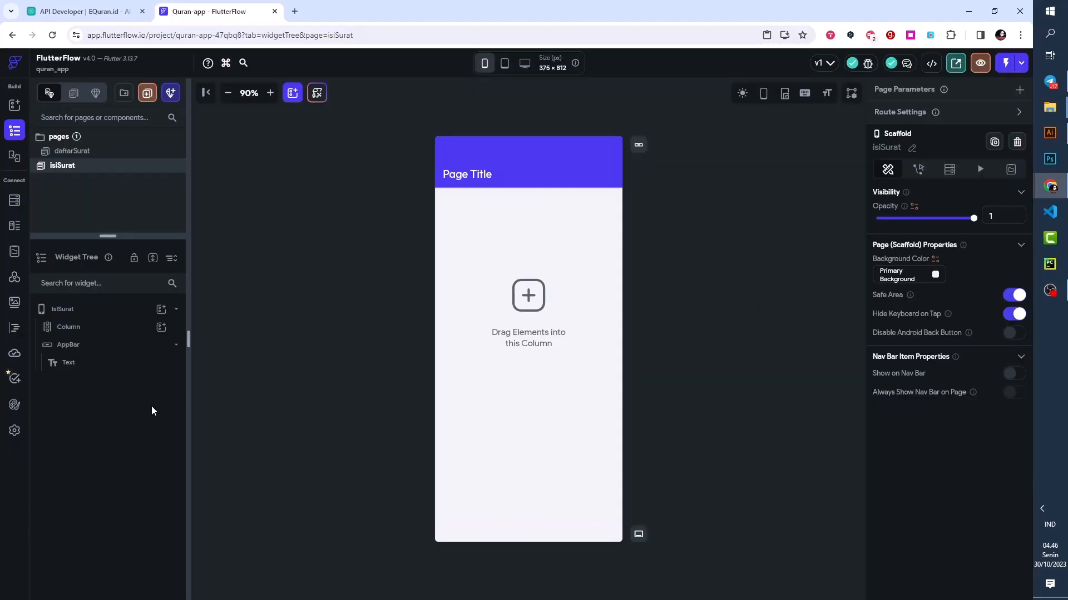
- Delete the AppBar from the isiSurat page and select the page's Column
click(105, 349)
right_click(107, 351)
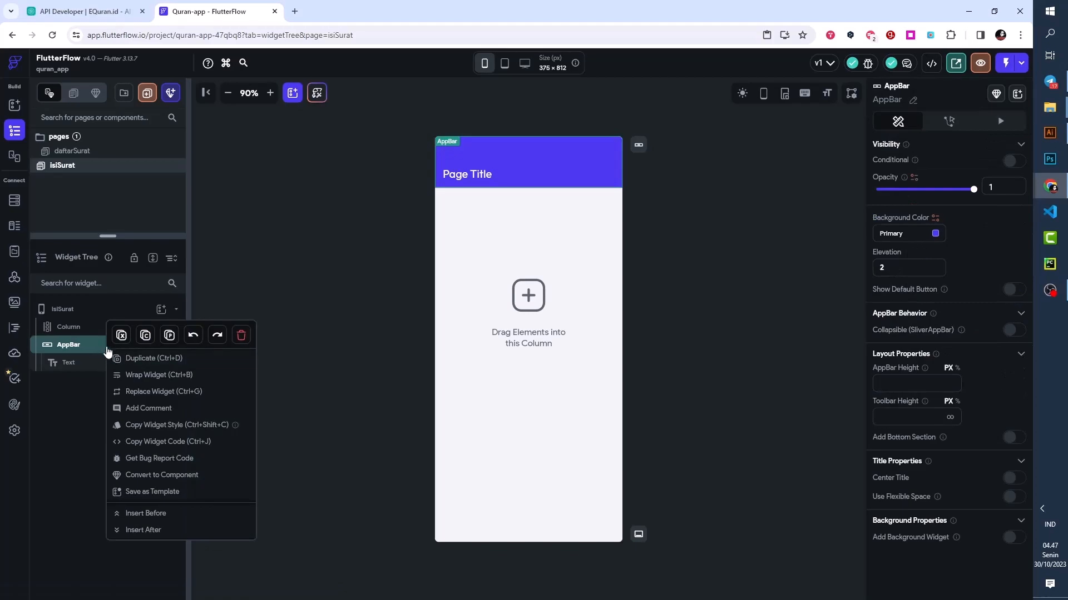
click(241, 336)
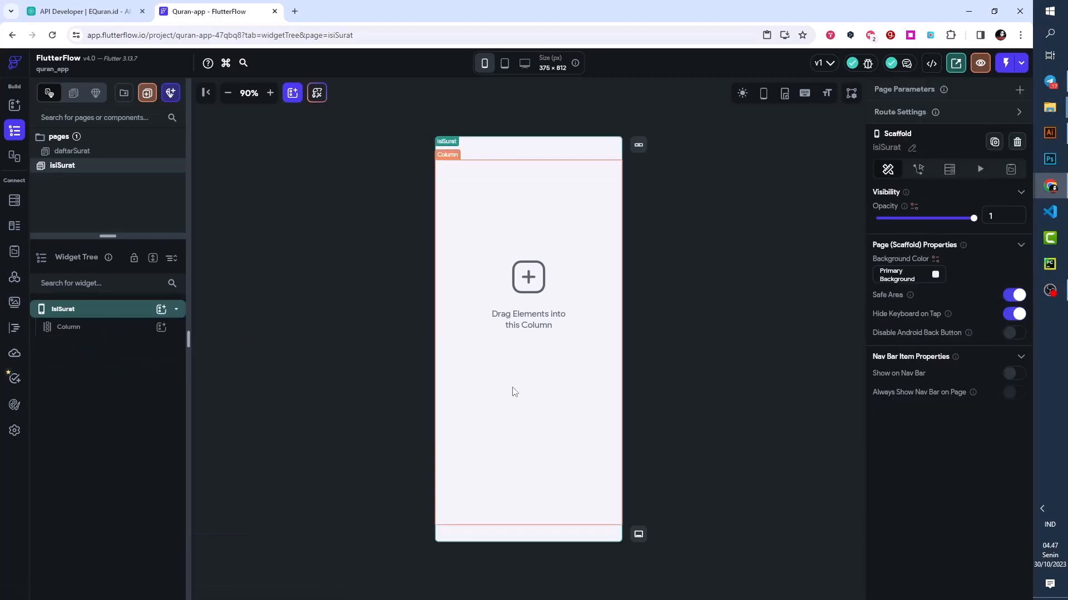
click(106, 340)
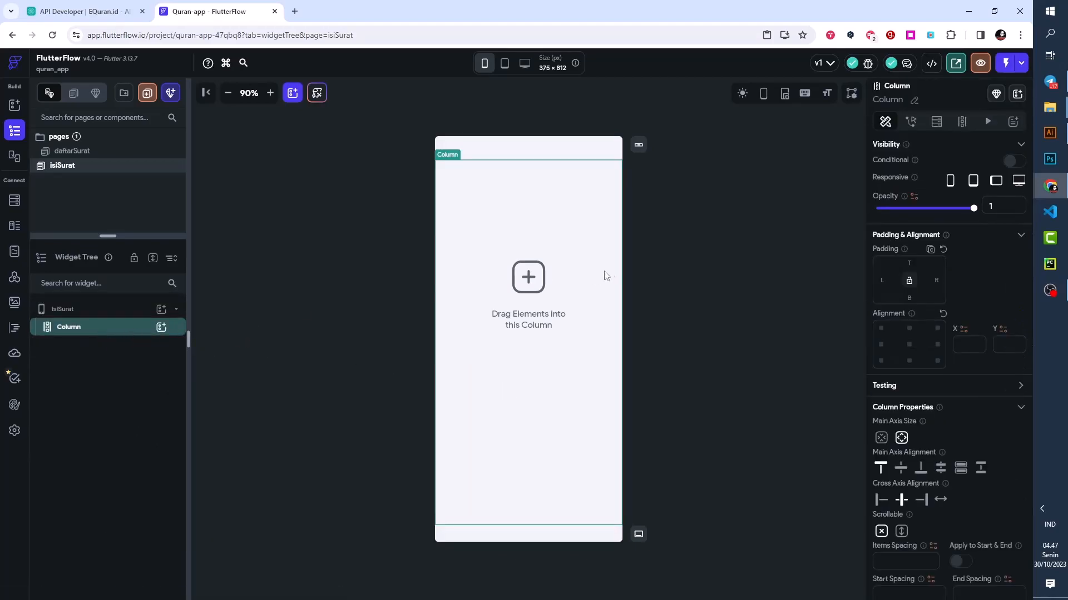
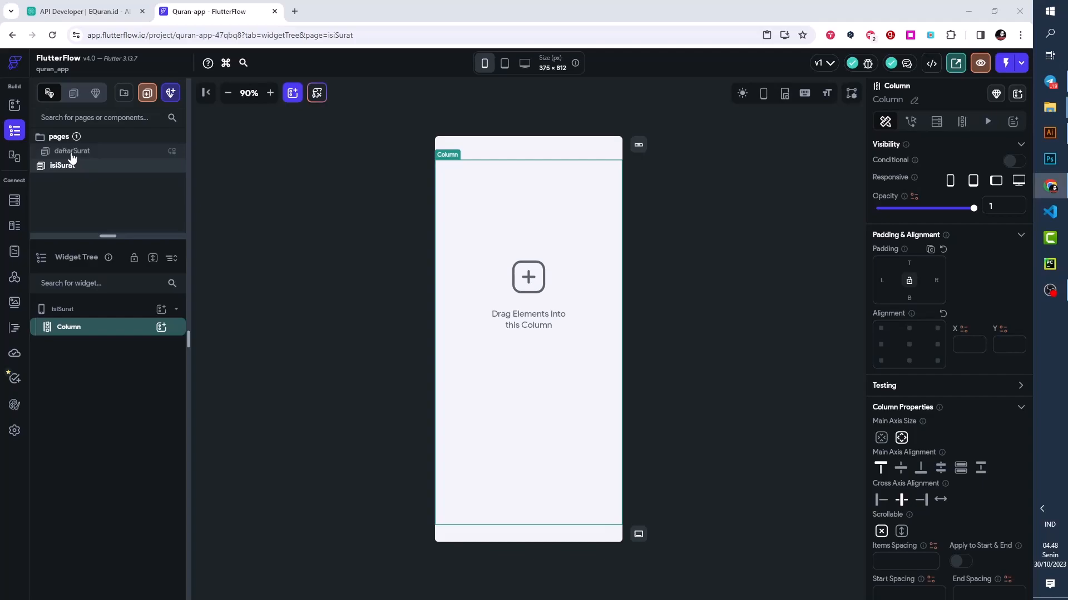
- Add a Row to the isiSurat page's Column and place an Icon widget inside the Row
click(65, 4)
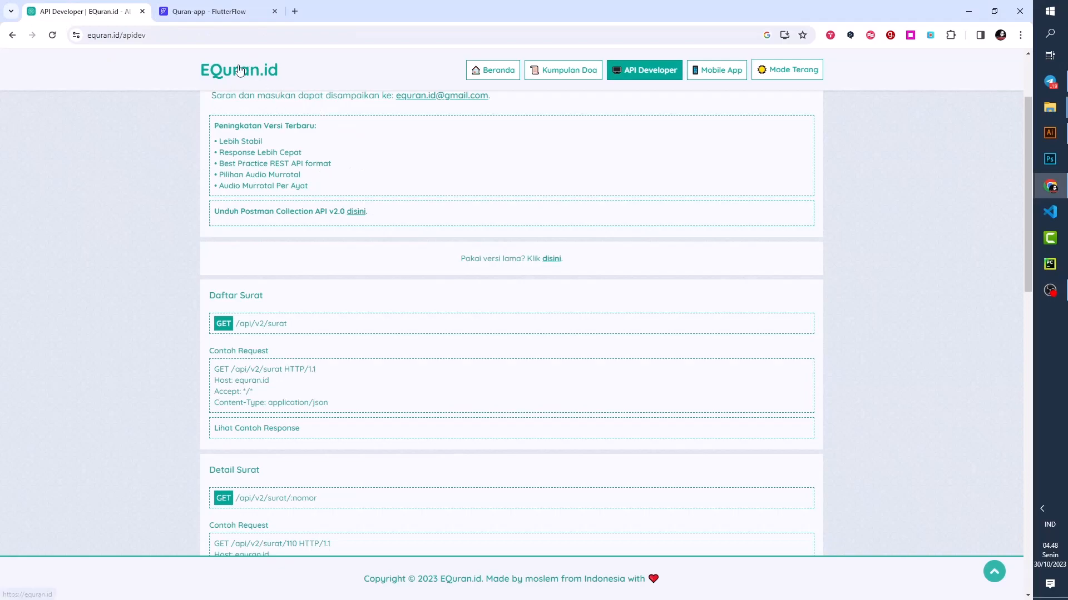
click(184, 7)
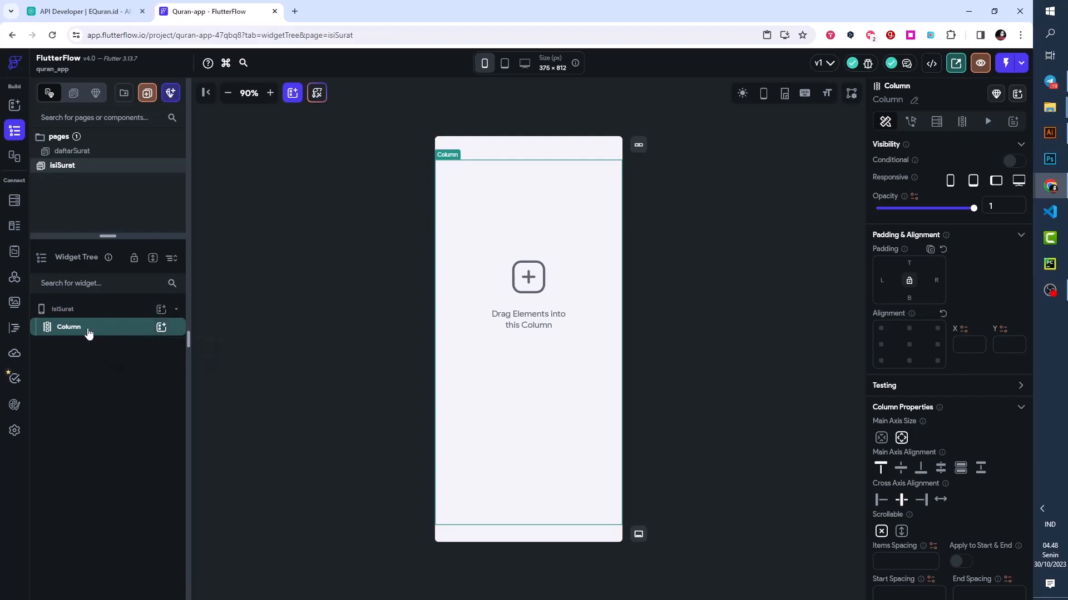
click(162, 330)
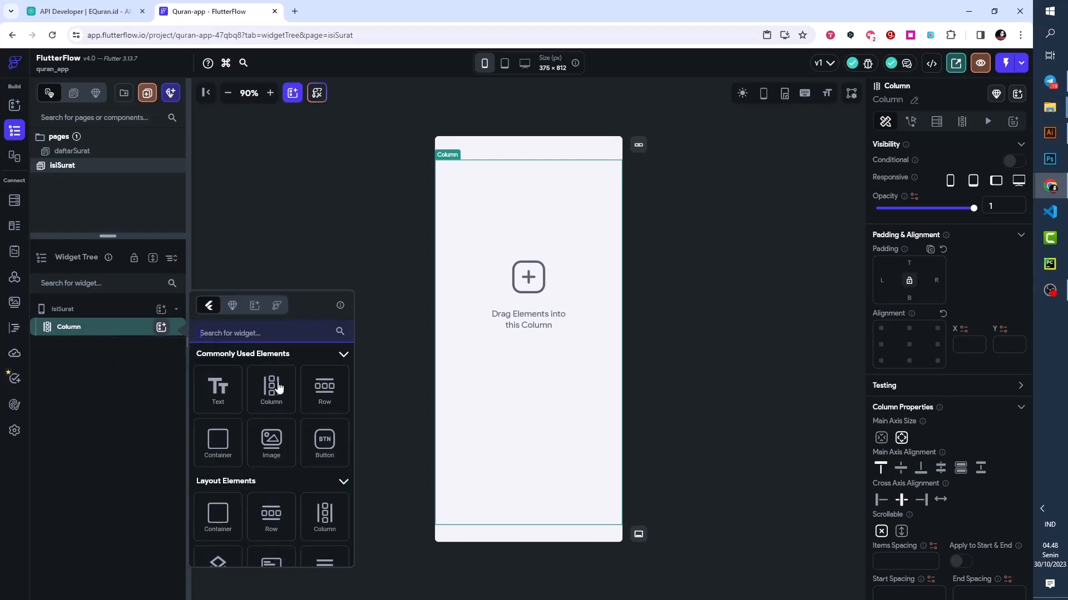
click(328, 393)
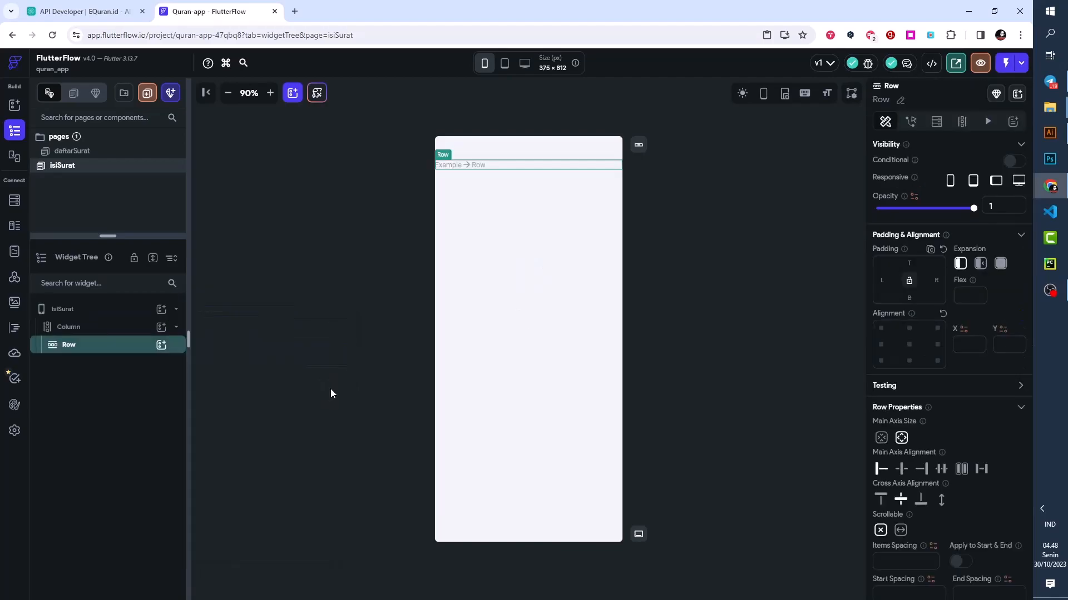
click(161, 345)
click(248, 351)
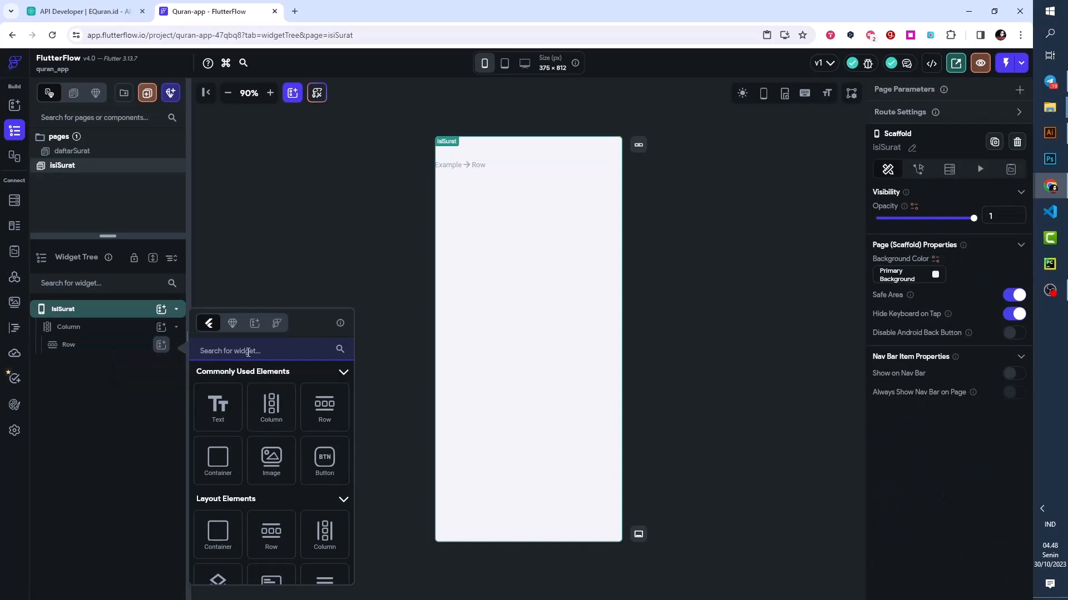
text(Ic)
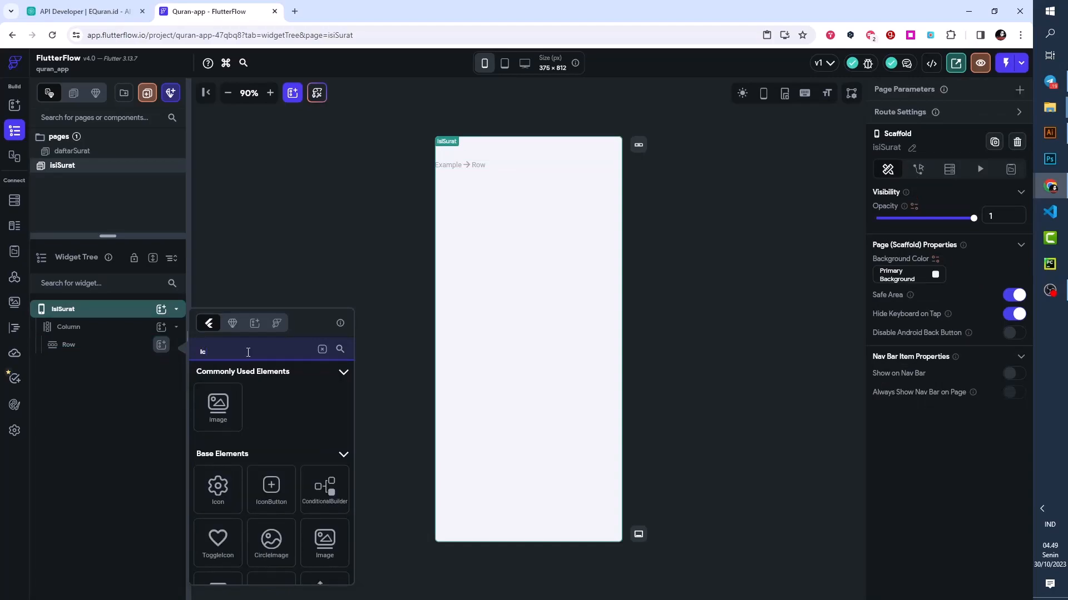
text(on)
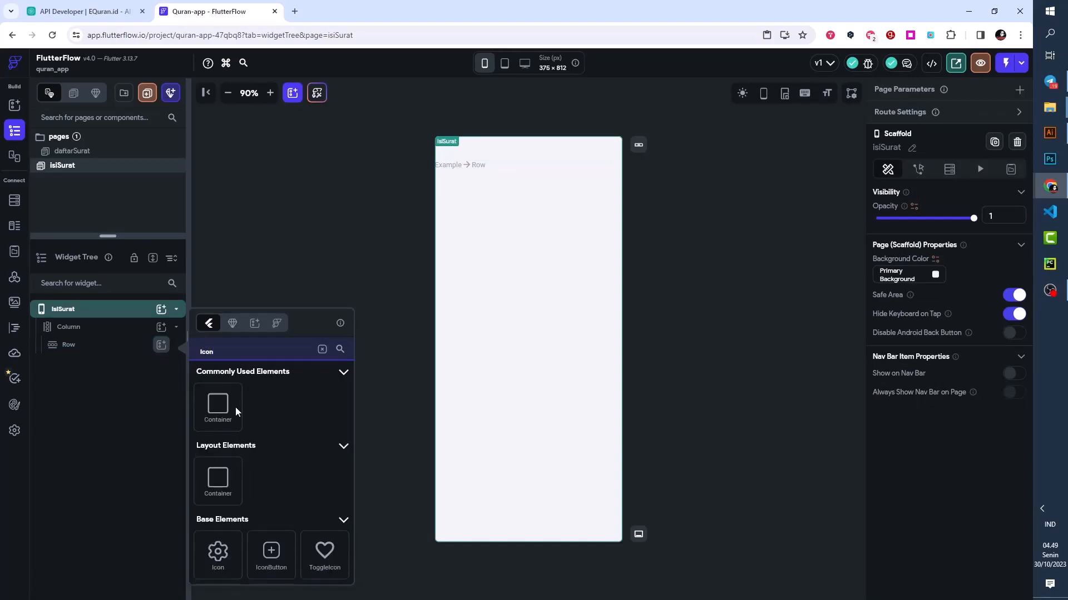
click(218, 551)
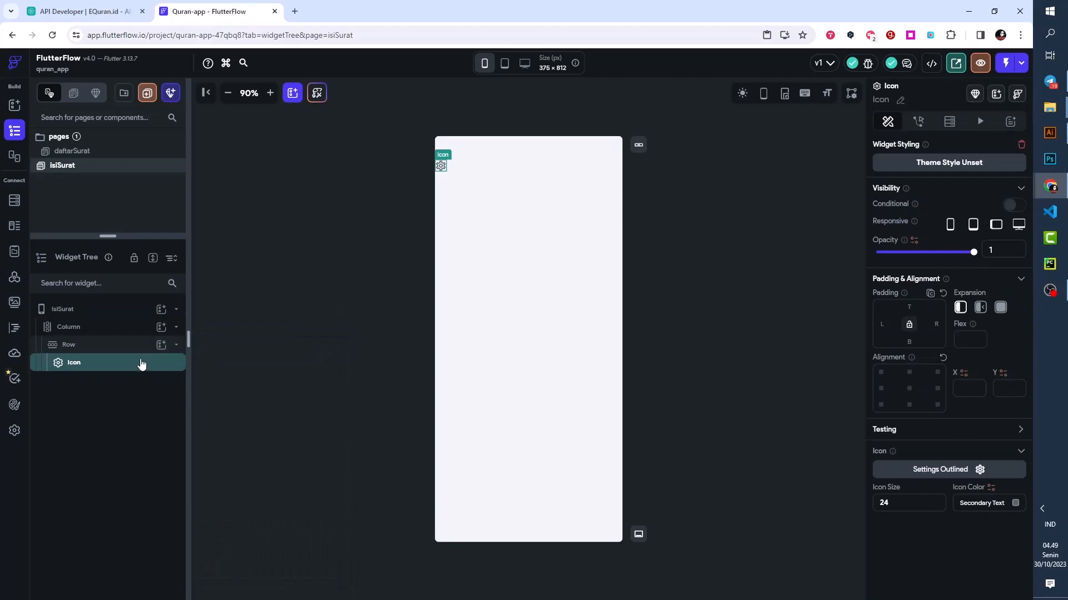
- Add a Column and a second Icon to the Row, following the first Icon
click(161, 345)
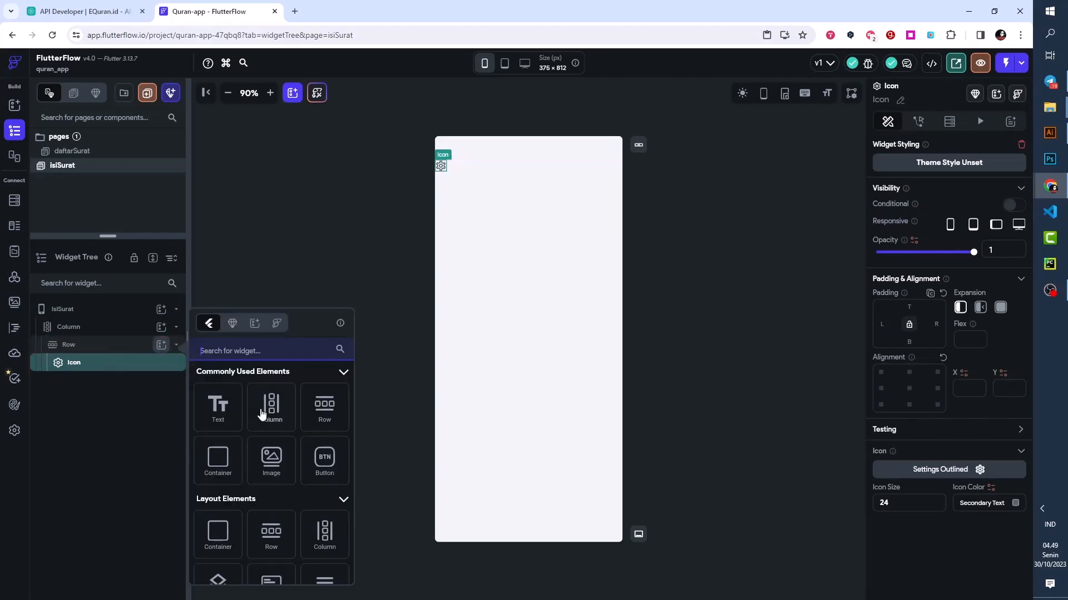
click(266, 406)
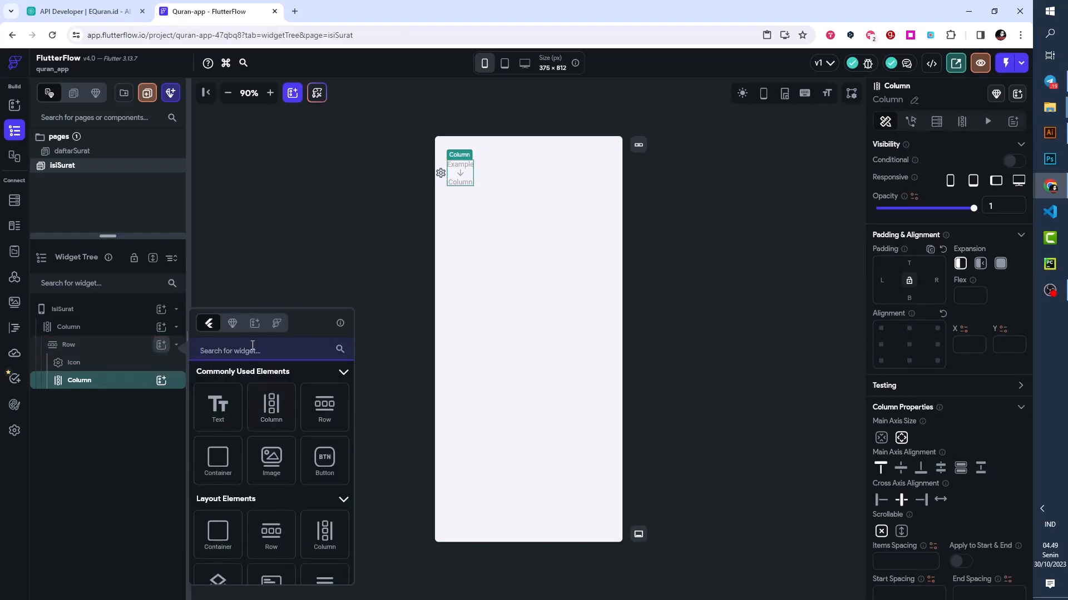
click(253, 346)
click(253, 346)
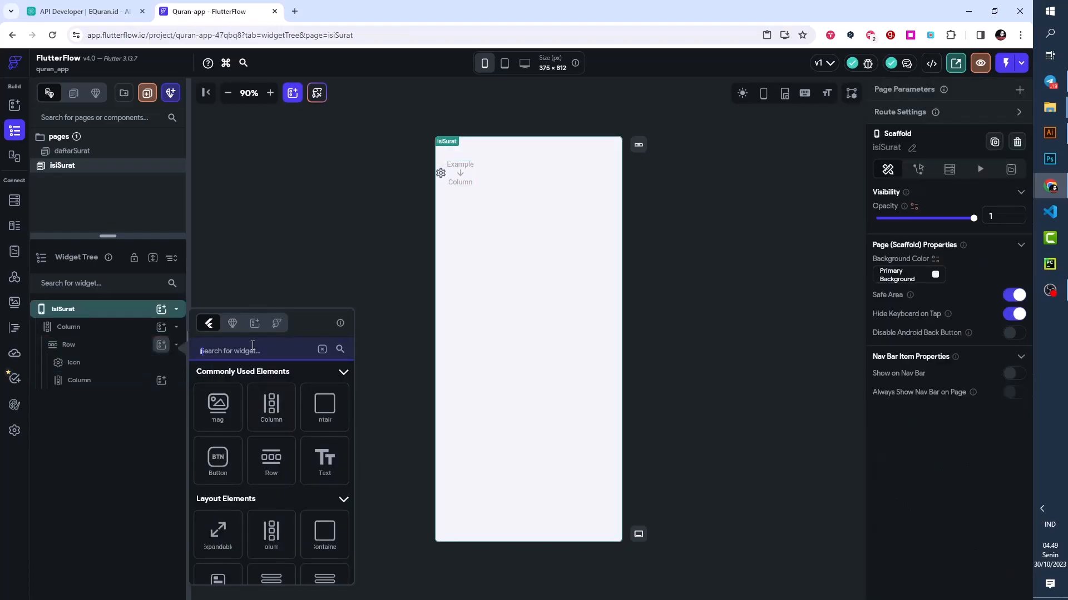
text(icon)
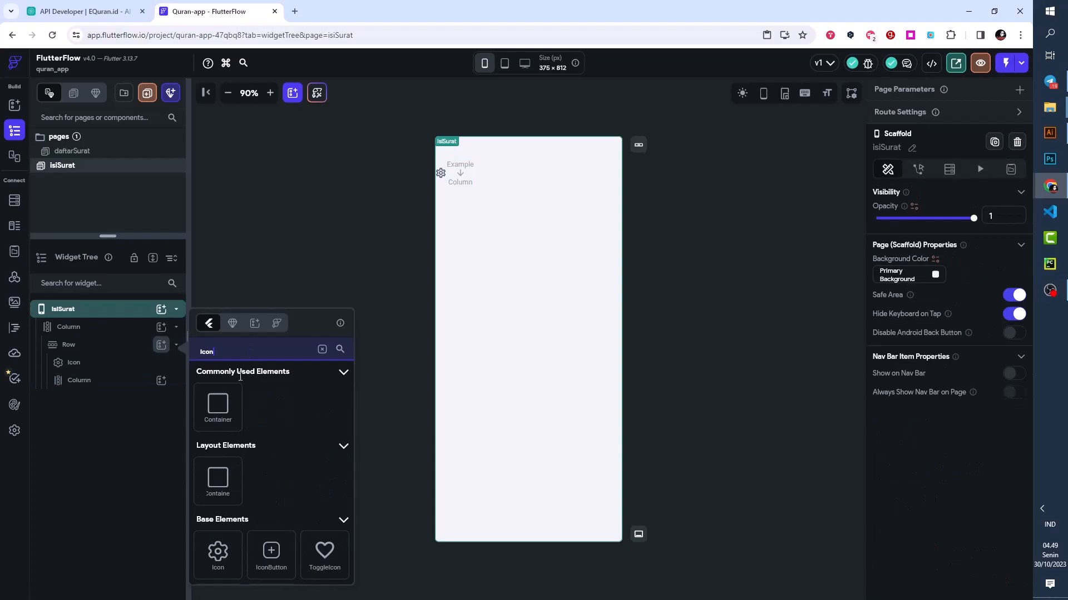
click(211, 554)
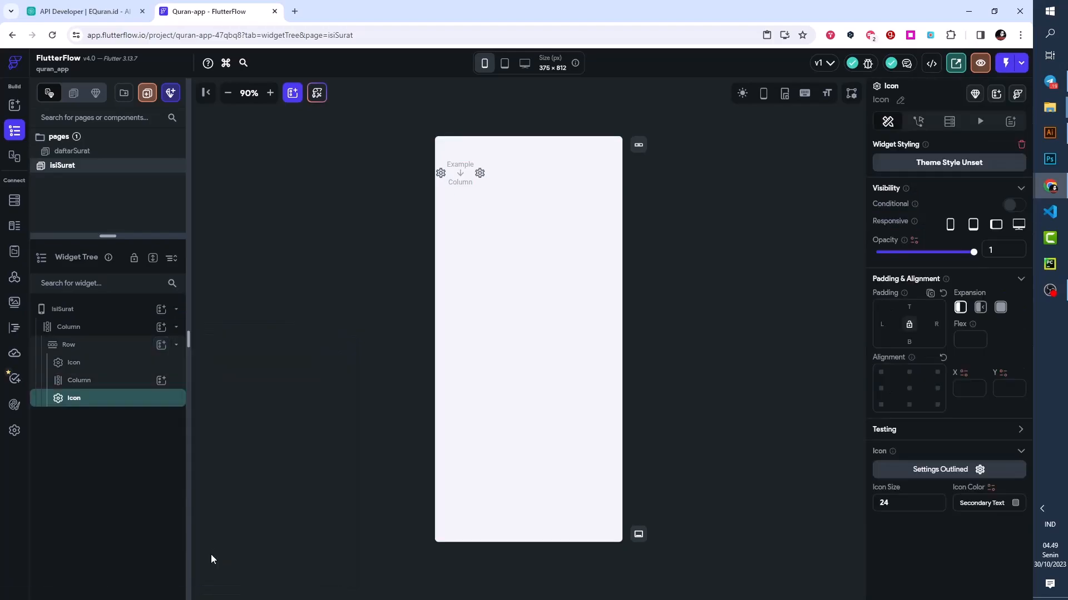
- Set the Row's main axis alignment to Space Between and give the page's outer Column a padding of 12 on all sides
click(103, 347)
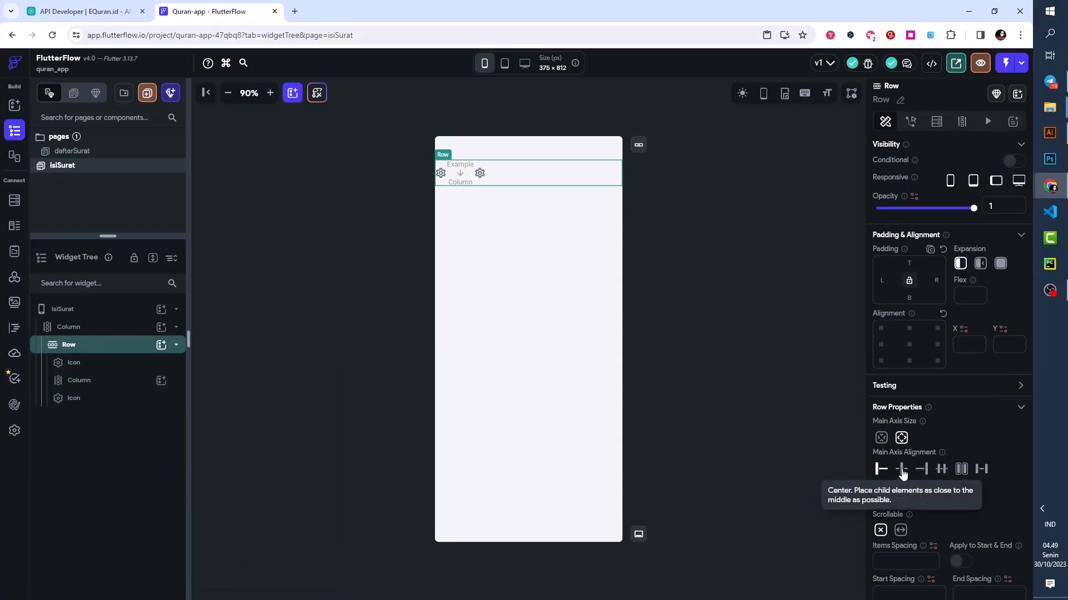
click(981, 470)
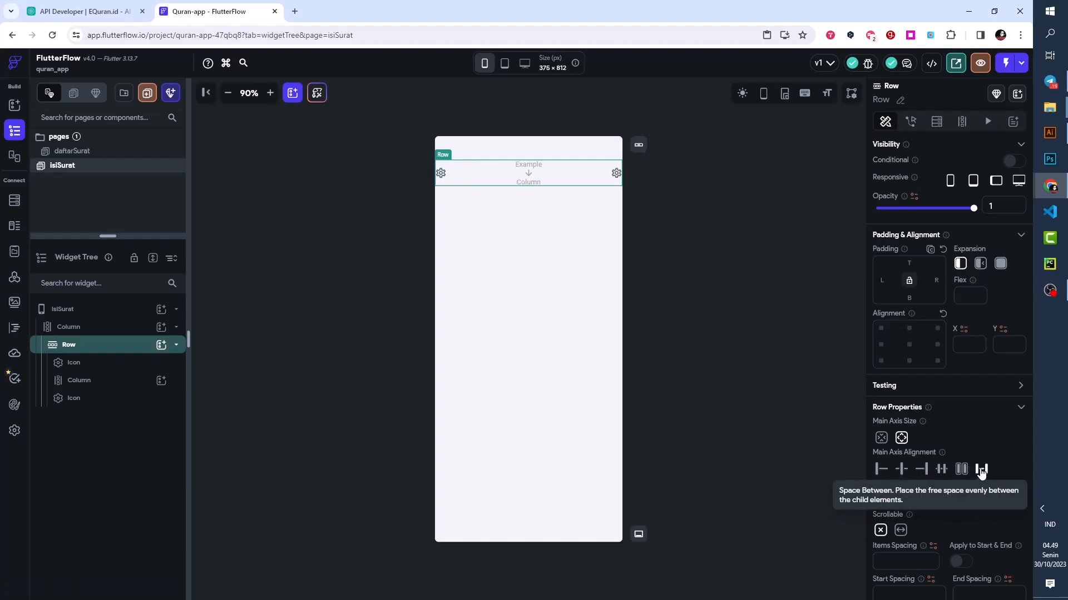
click(82, 329)
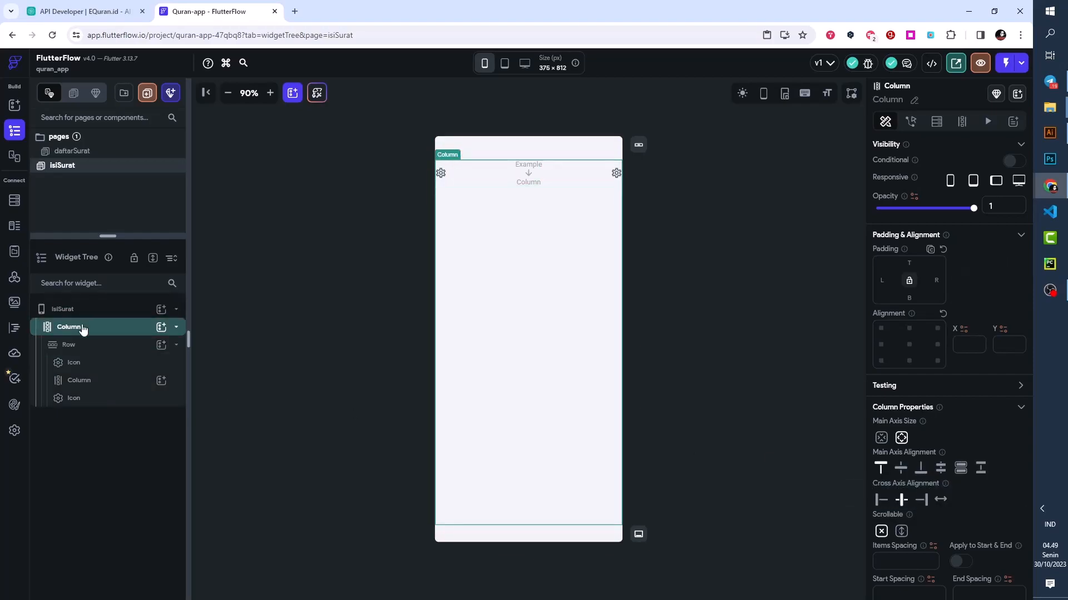
click(911, 262)
text(12)
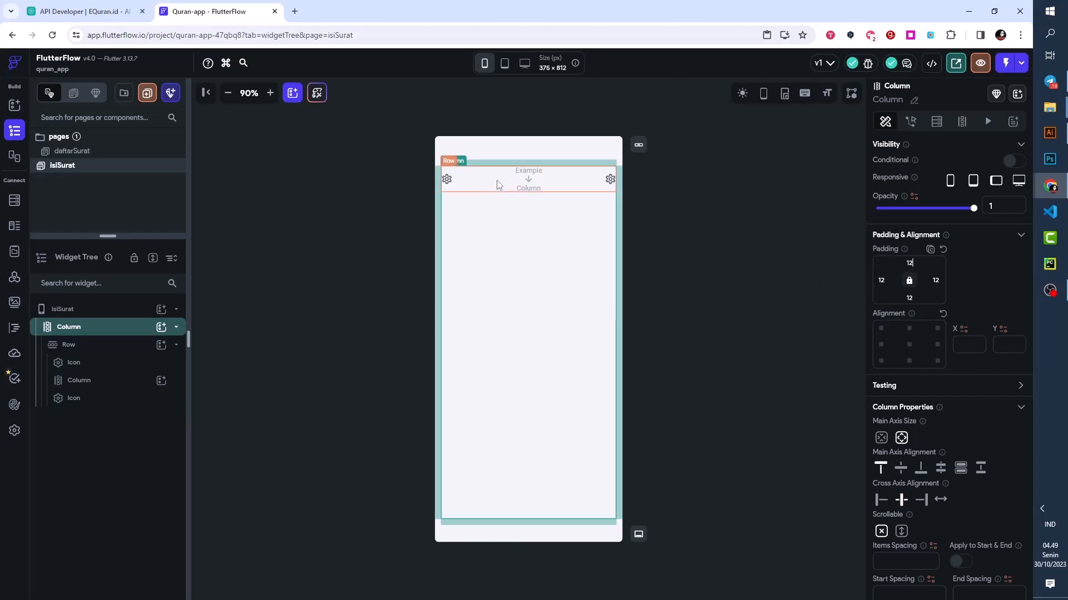
- Change the Row's first icon to the Material icon arrow_back_ios
click(451, 180)
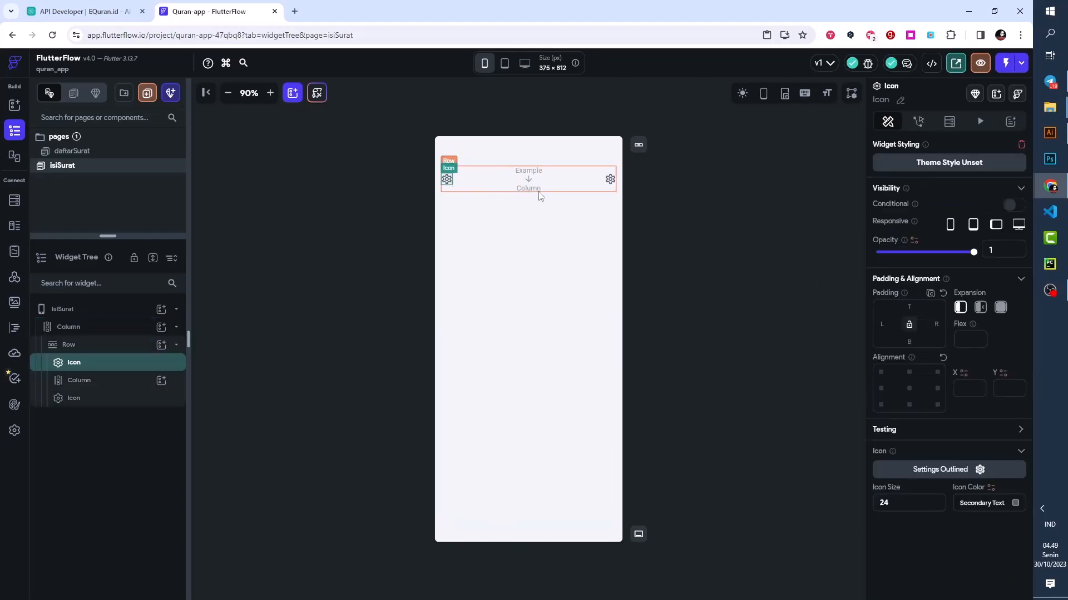
click(920, 469)
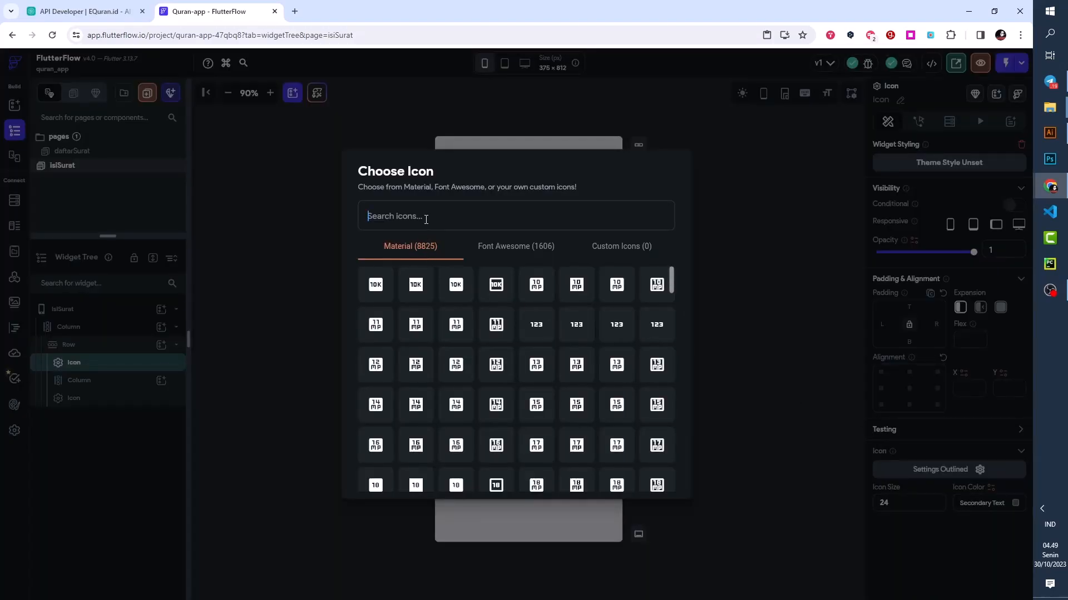
text(arro)
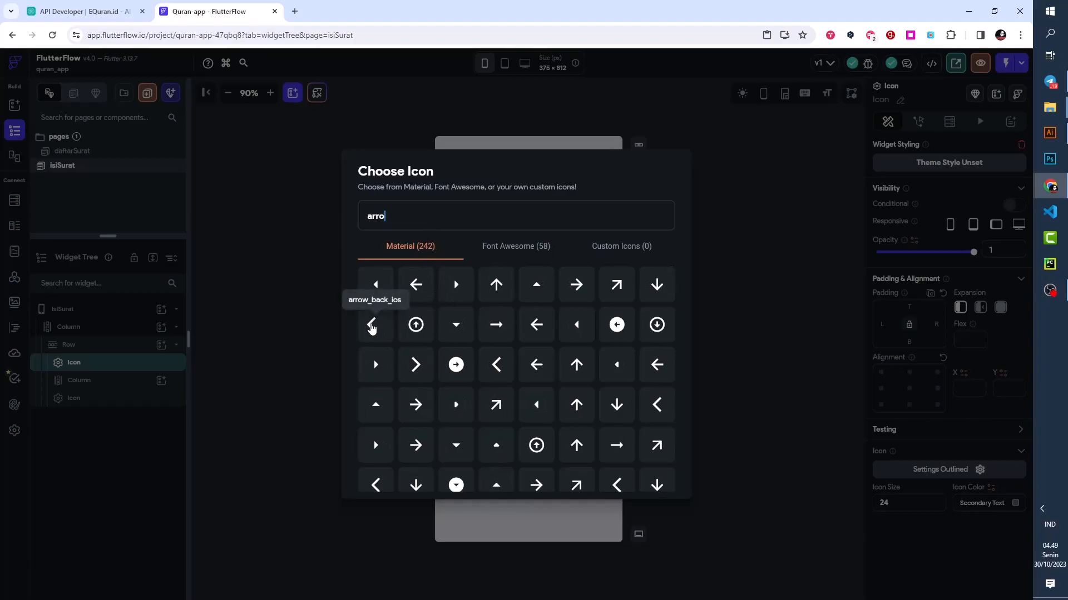
click(373, 327)
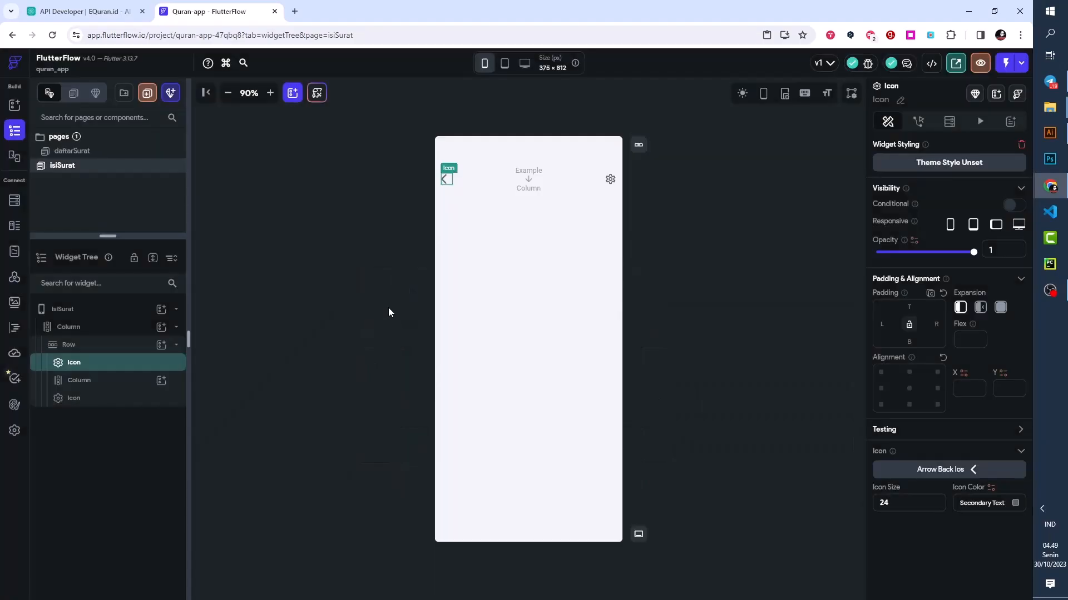
- Change the Row's last icon to the Material icon arrow_forward_ios
click(610, 182)
click(908, 473)
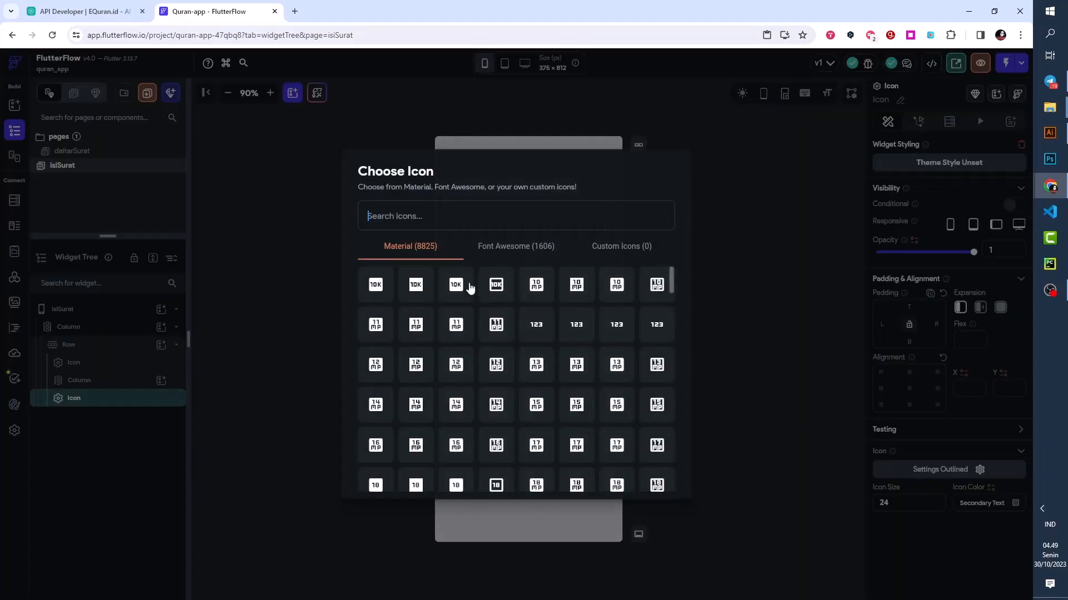
text(arro)
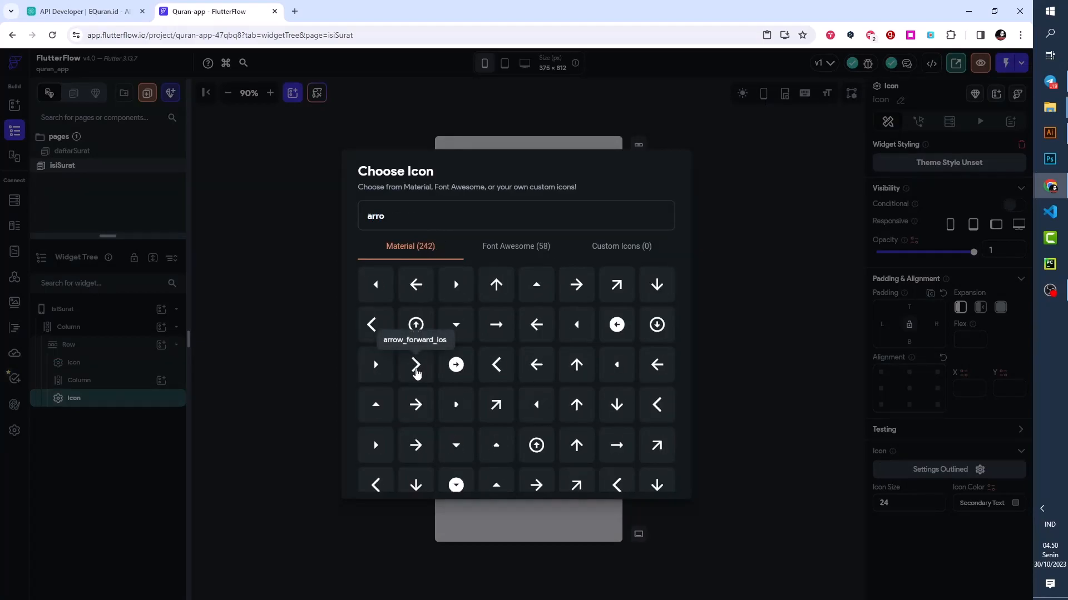
click(416, 367)
click(689, 211)
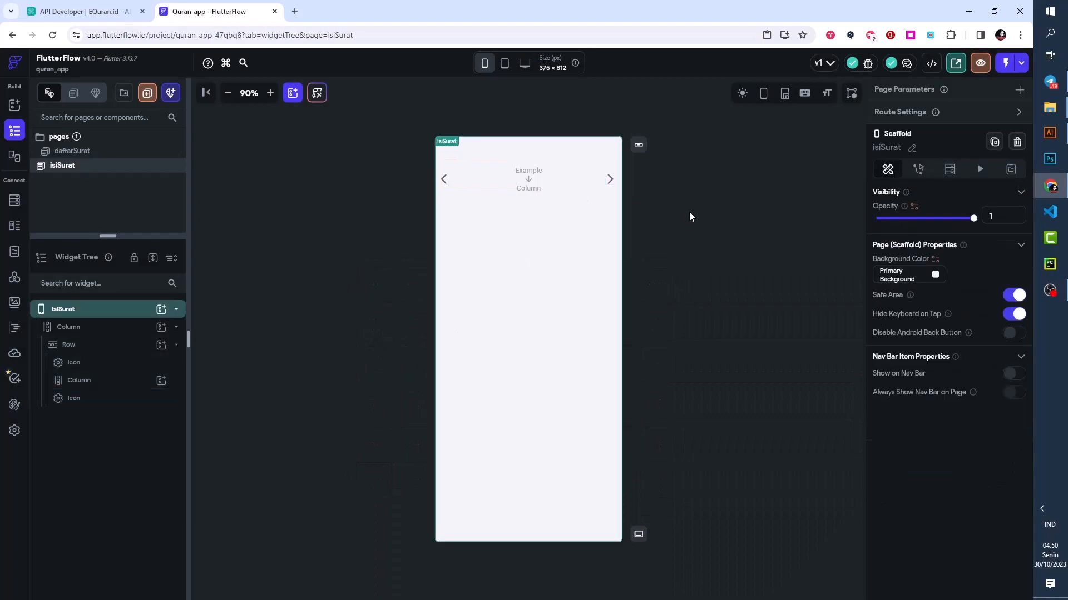
- Add two Text widgets to the Column between the two arrow icons
click(528, 186)
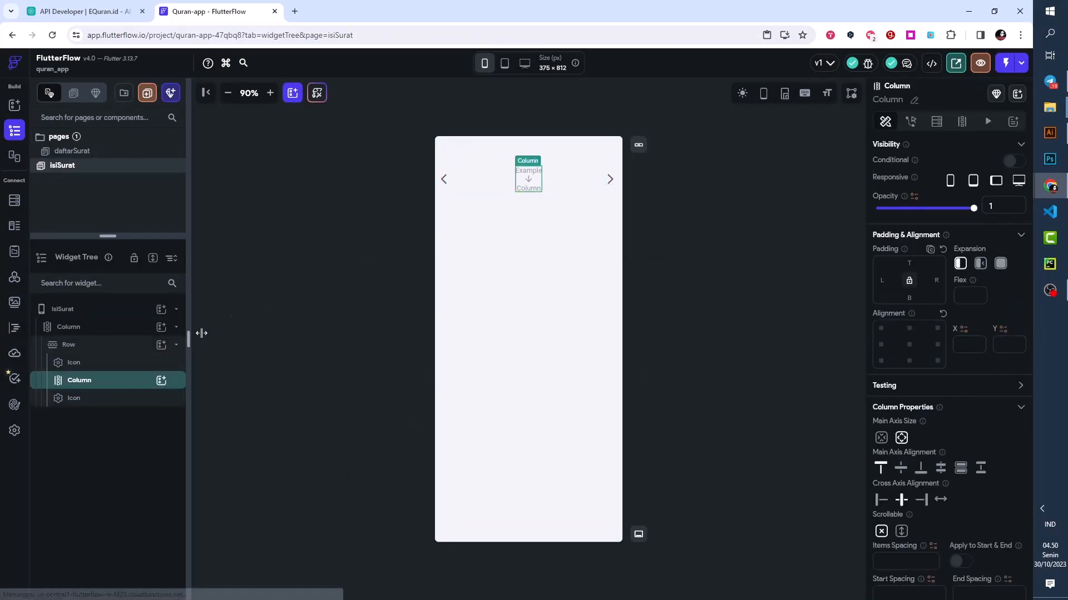
click(162, 380)
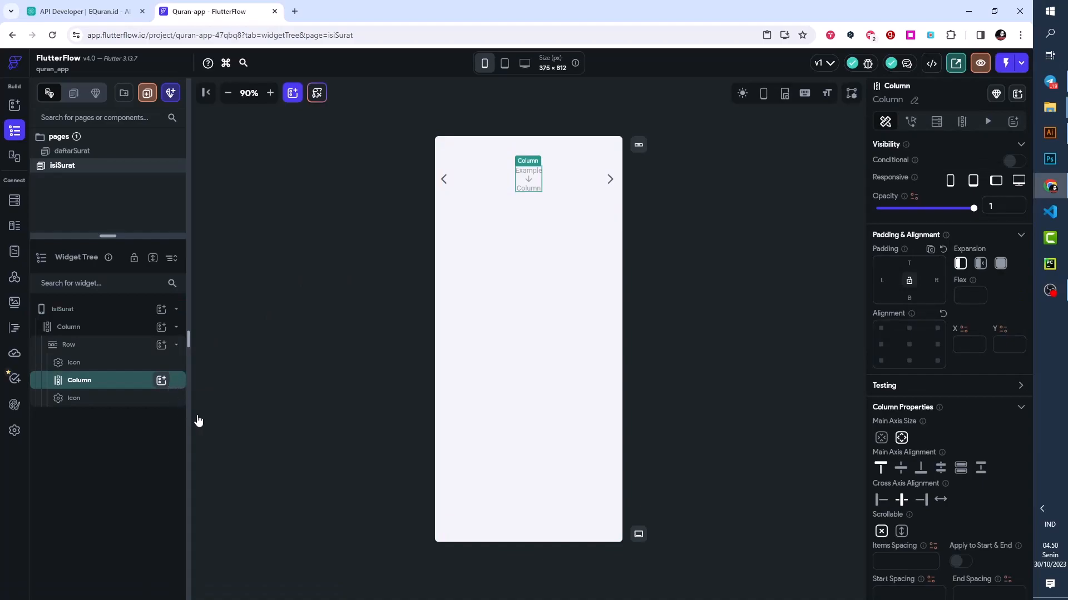
click(217, 421)
click(161, 381)
click(218, 421)
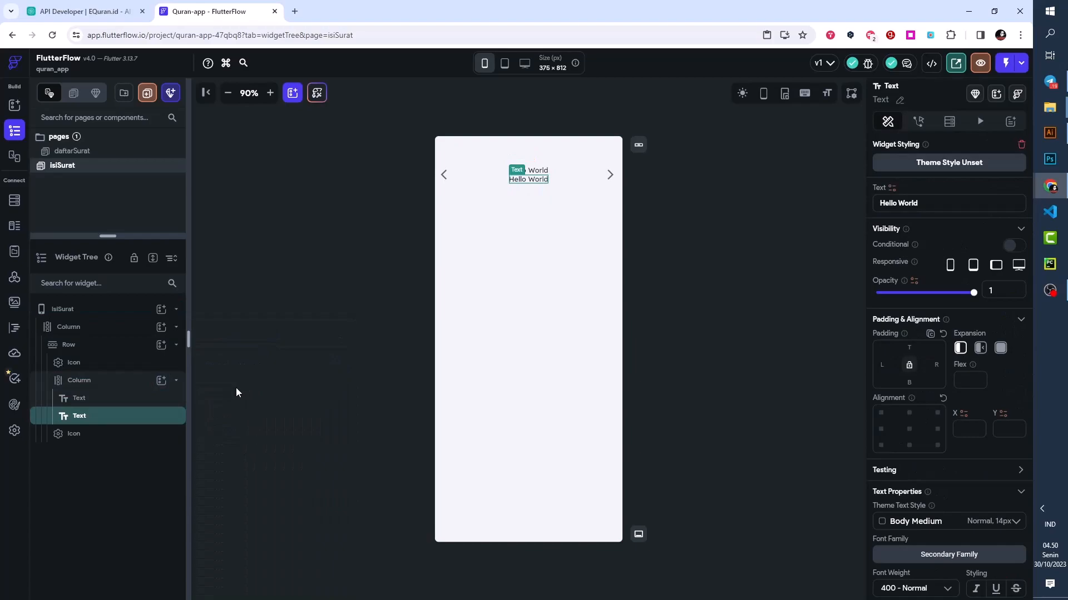
- Style the Column's first Text as Headline Medium with font weight 600 - Semi Bold
click(95, 403)
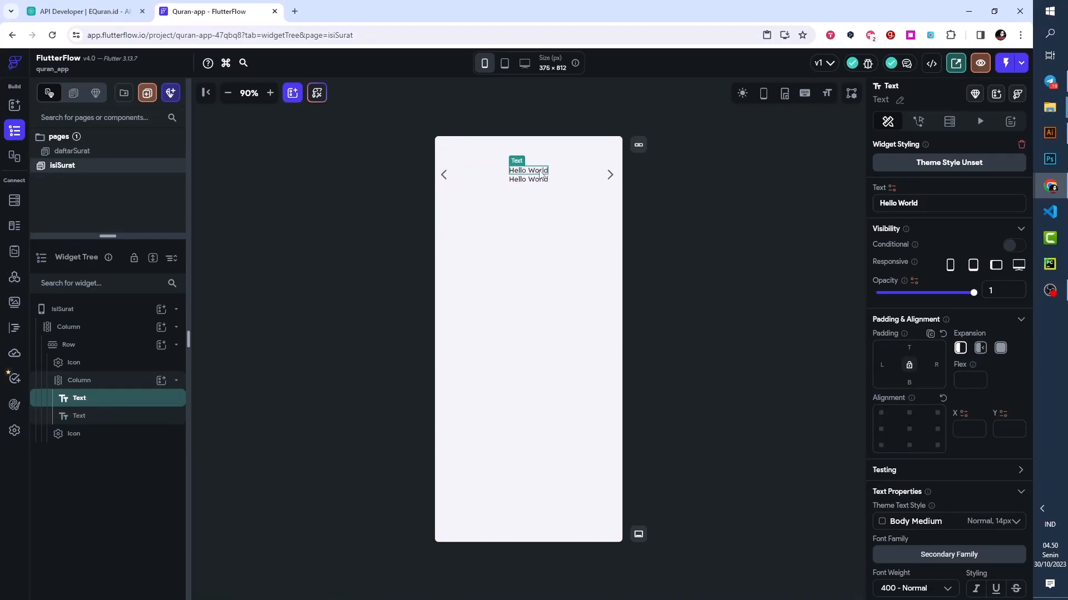
click(925, 529)
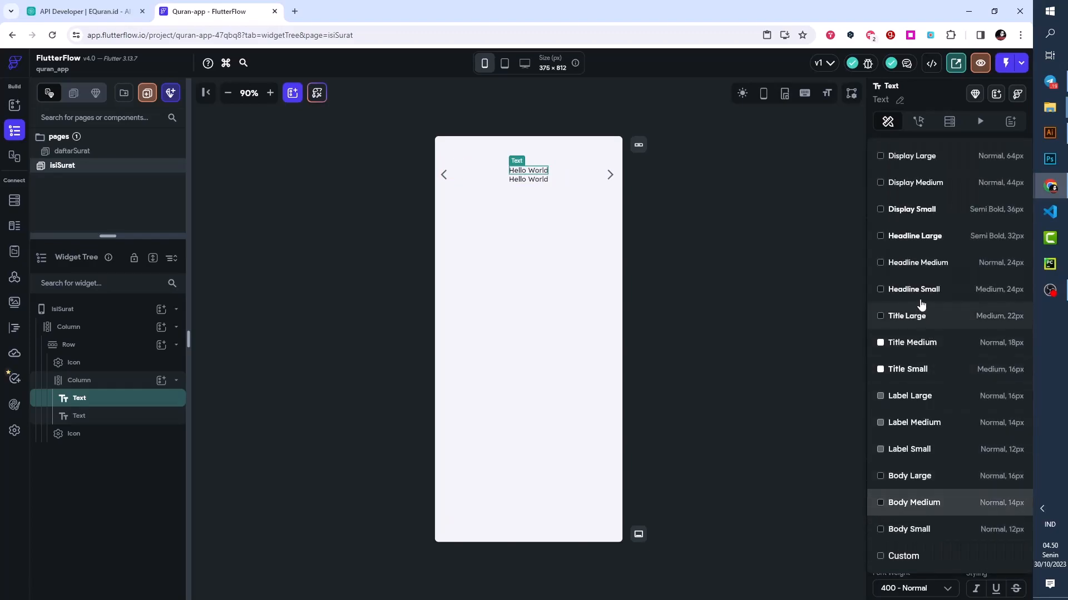
click(914, 238)
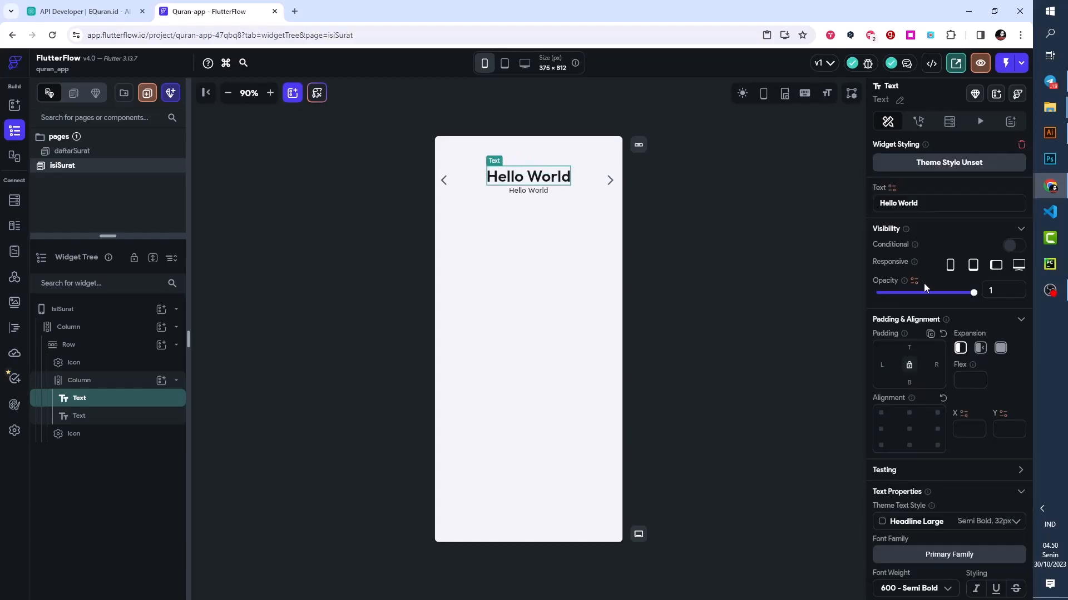
click(930, 521)
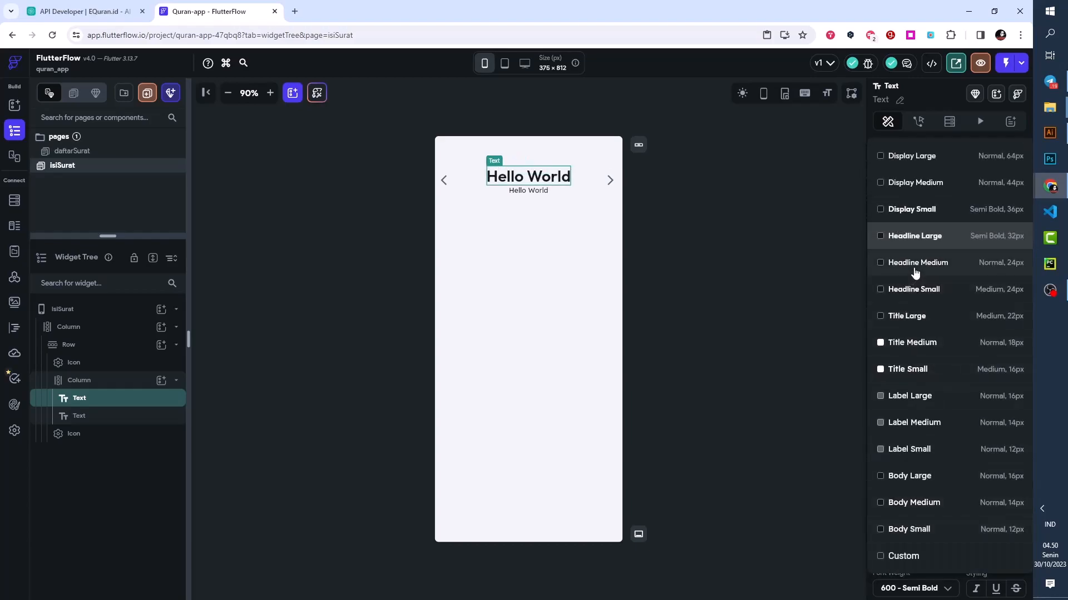
click(915, 269)
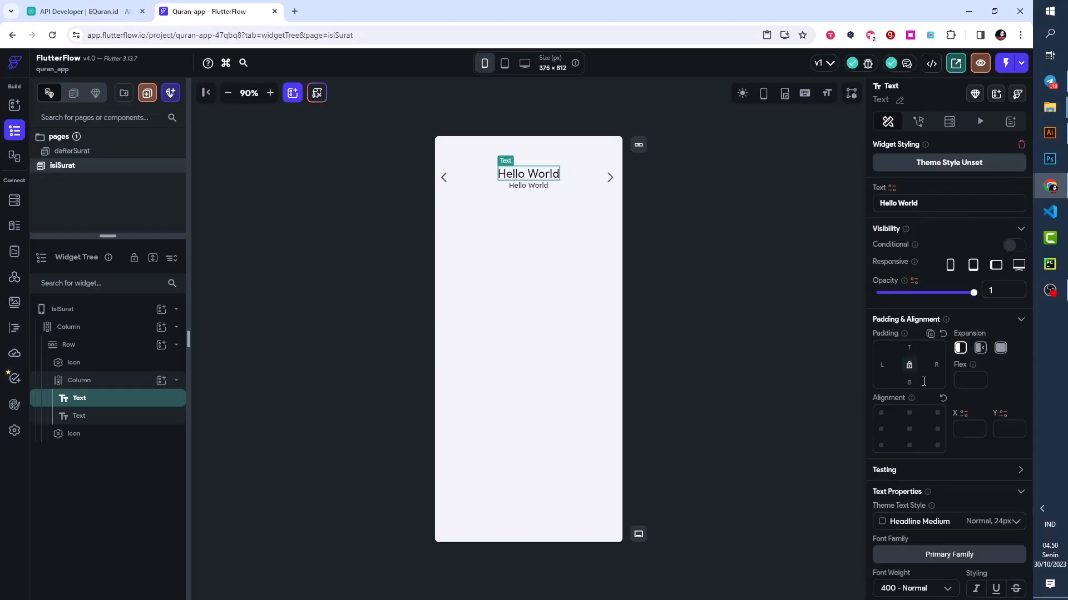
scroll(927, 493, down, 4)
click(910, 379)
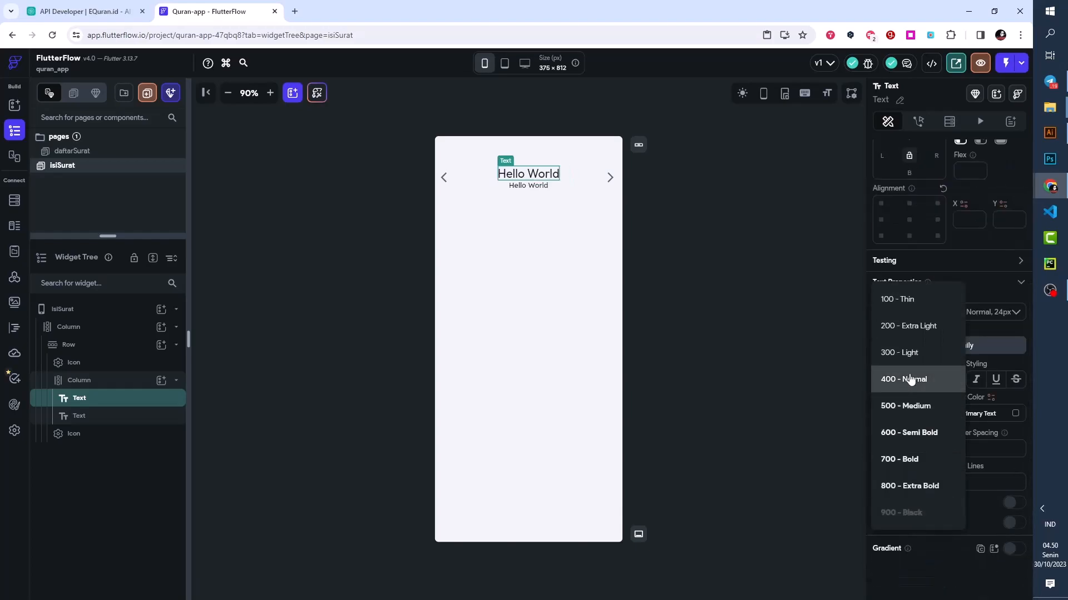
click(908, 438)
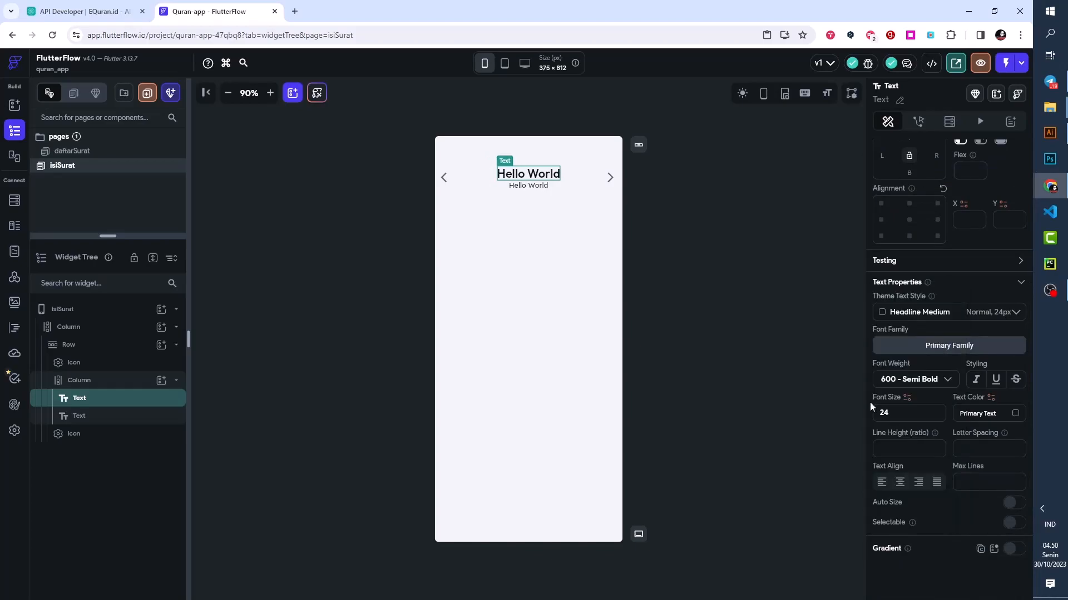
- Add top padding to the second Text, beneath the semi-bold heading in the header
click(543, 189)
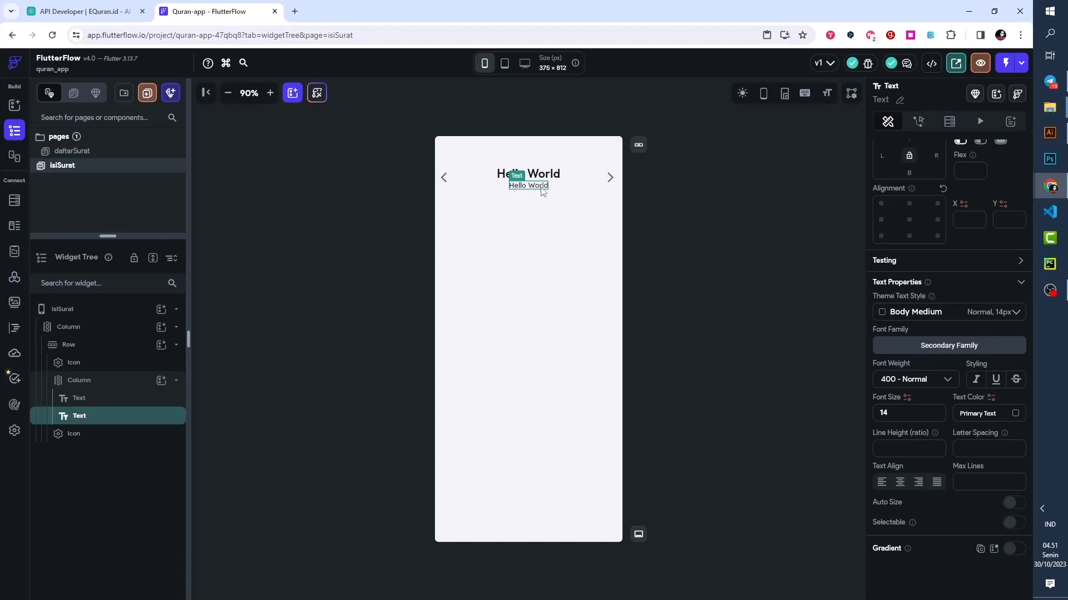
scroll(902, 230, up, 2)
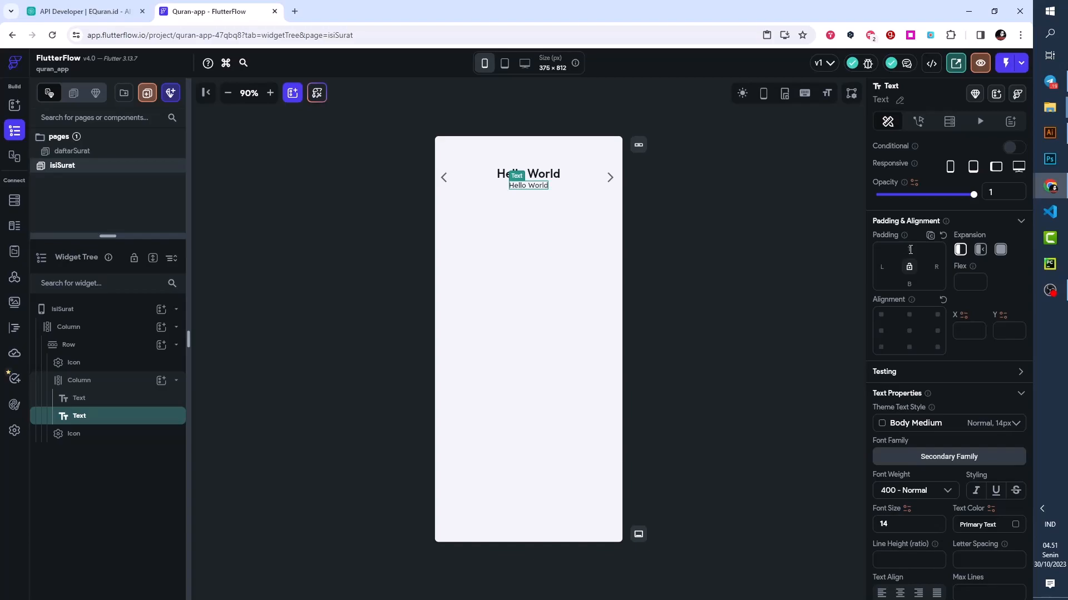
click(910, 250)
text(24)
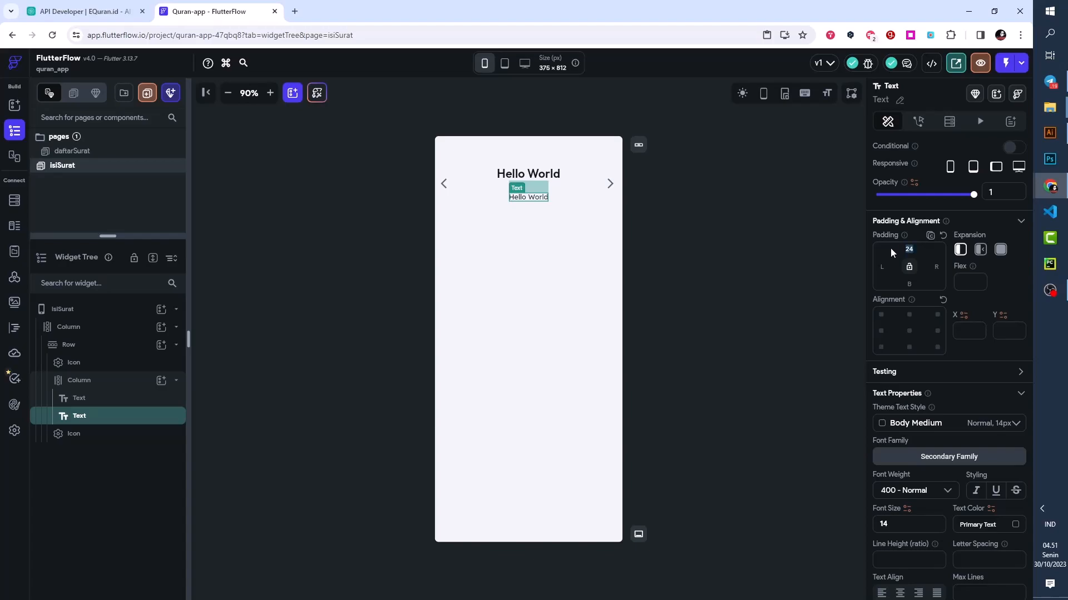
click(746, 233)
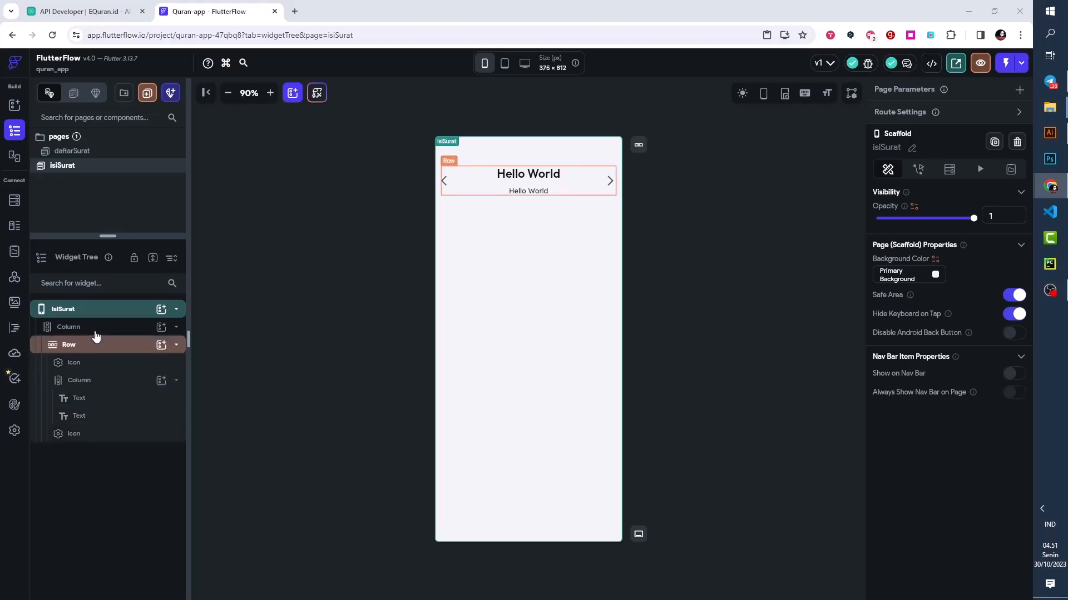
- Add a ListView below the header Row in the page's main Column and set its top padding to 24
click(161, 329)
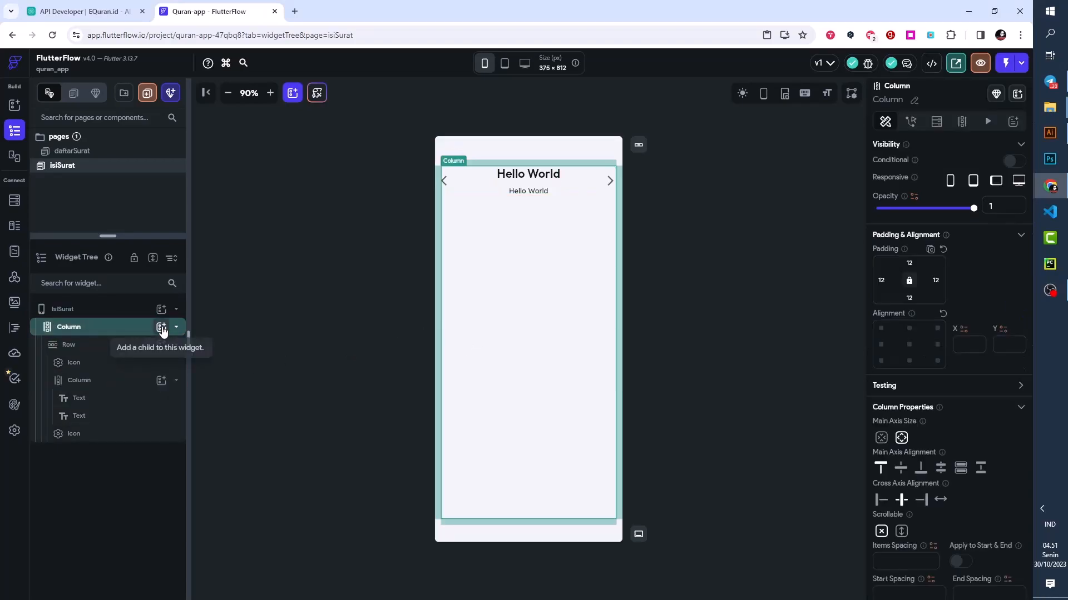
click(161, 328)
scroll(310, 433, down, 2)
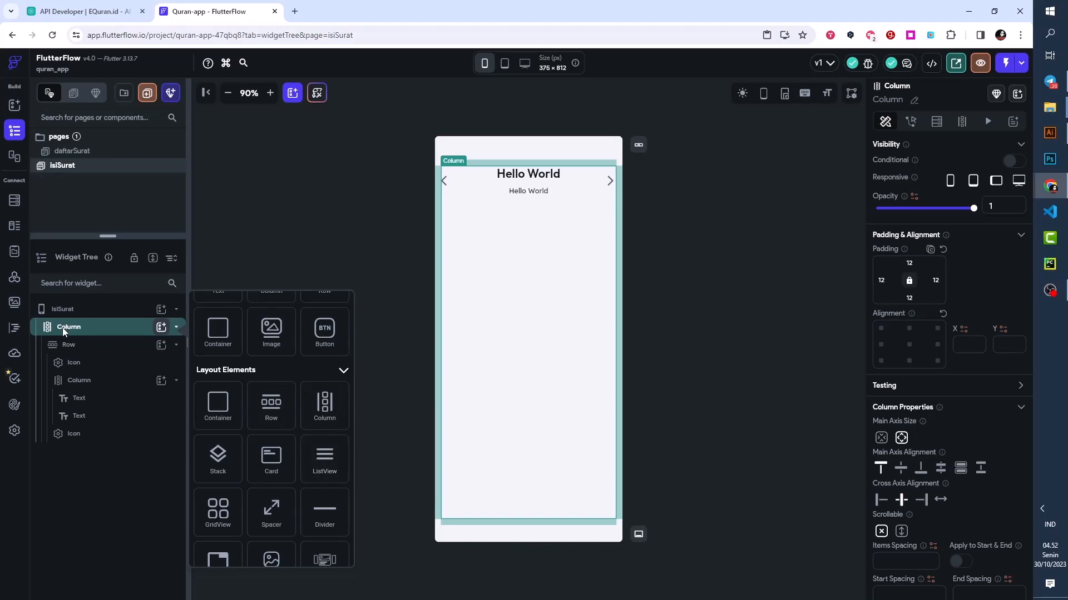
click(325, 454)
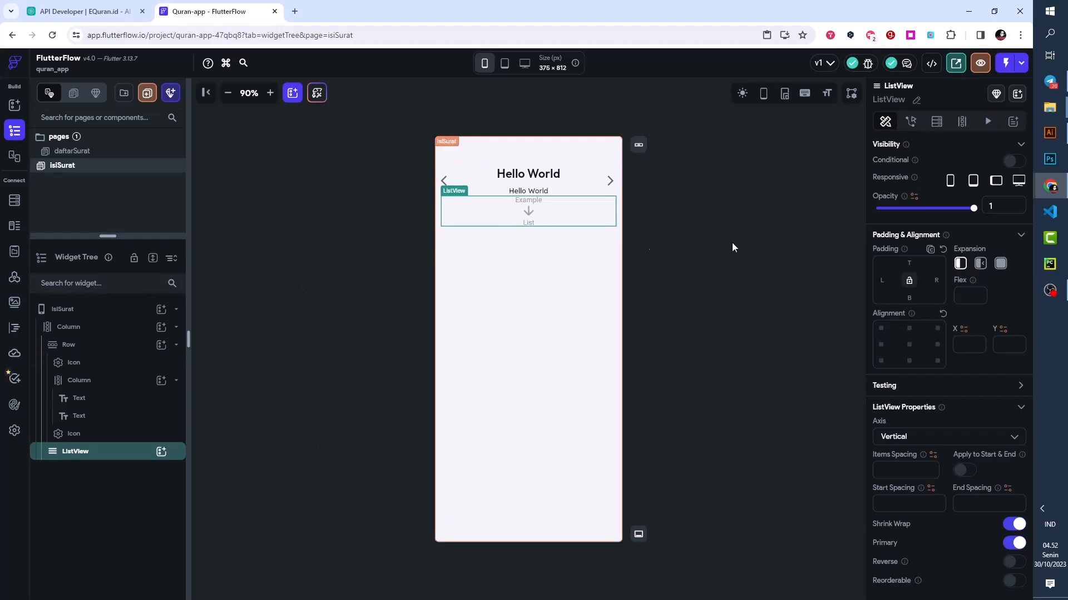
click(910, 264)
text(2)
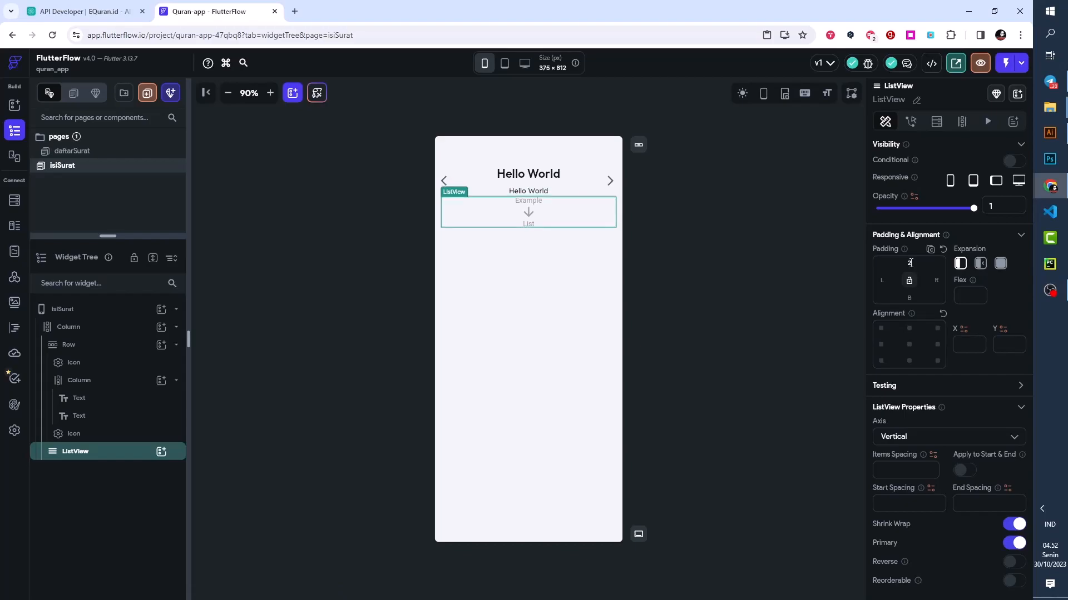
text(4)
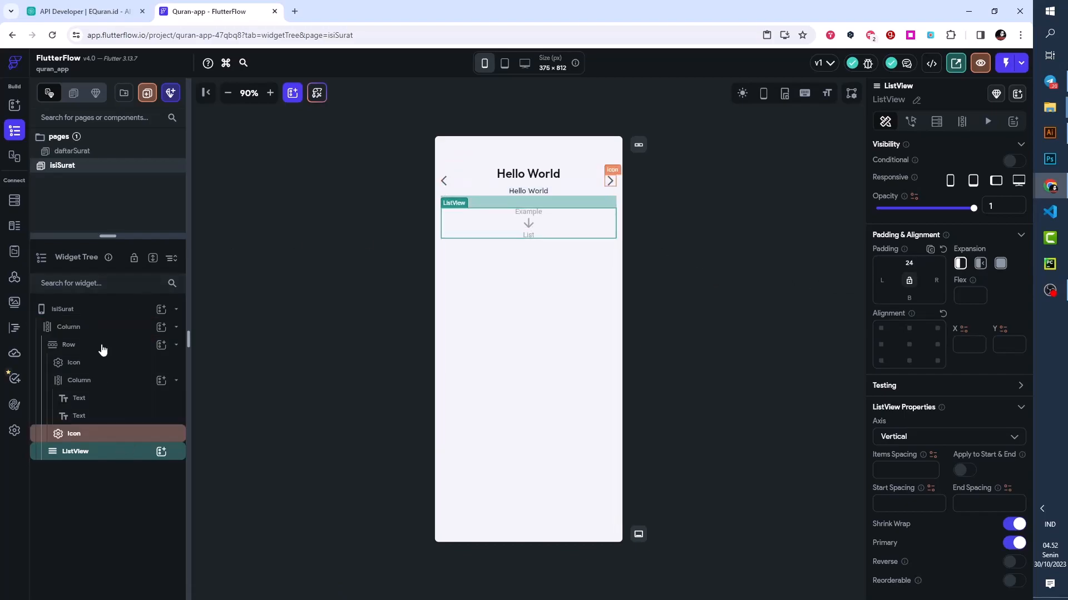
- Collapse the header Row in the widget tree and nest a Column holding a Container inside the ListView
click(177, 346)
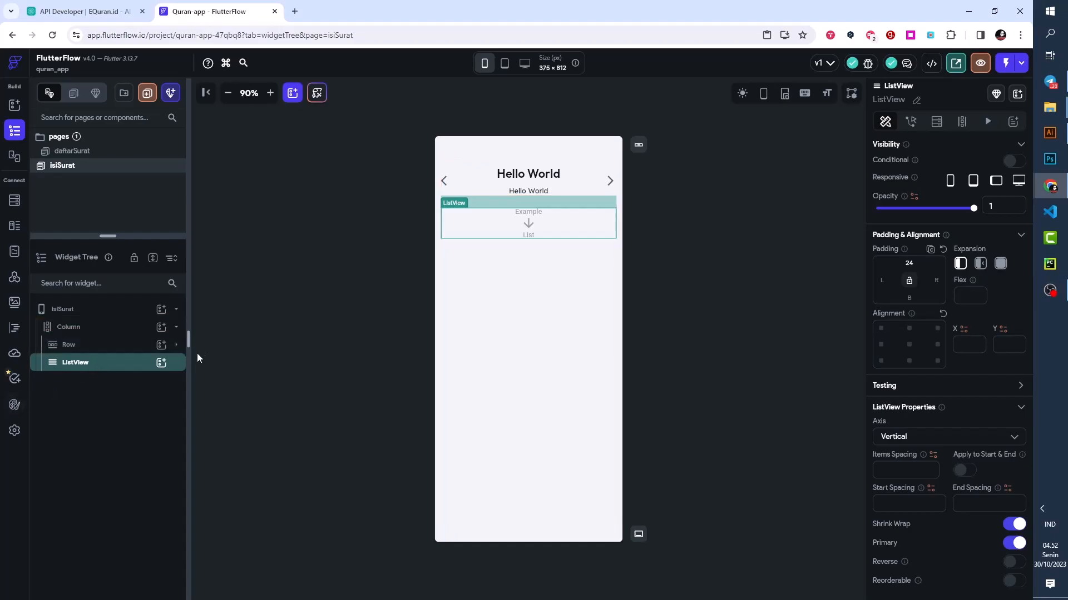
click(160, 363)
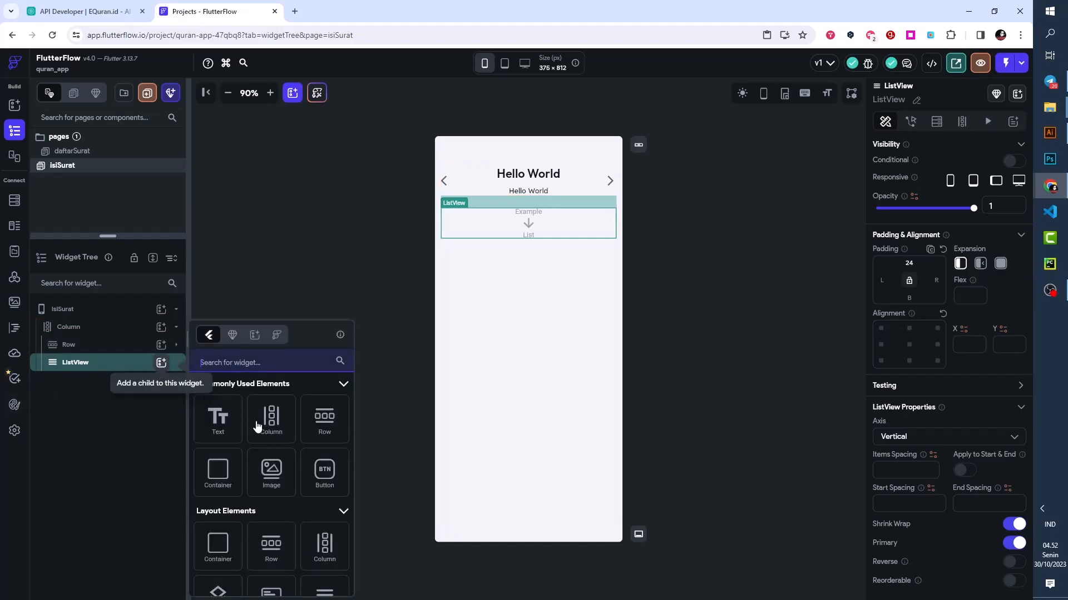
click(279, 421)
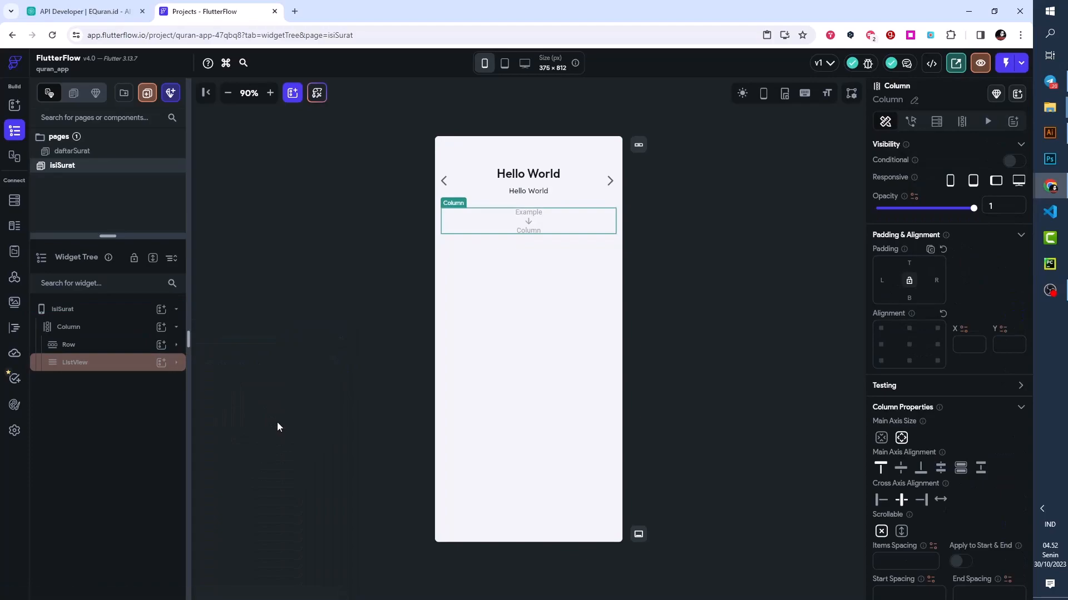
click(176, 363)
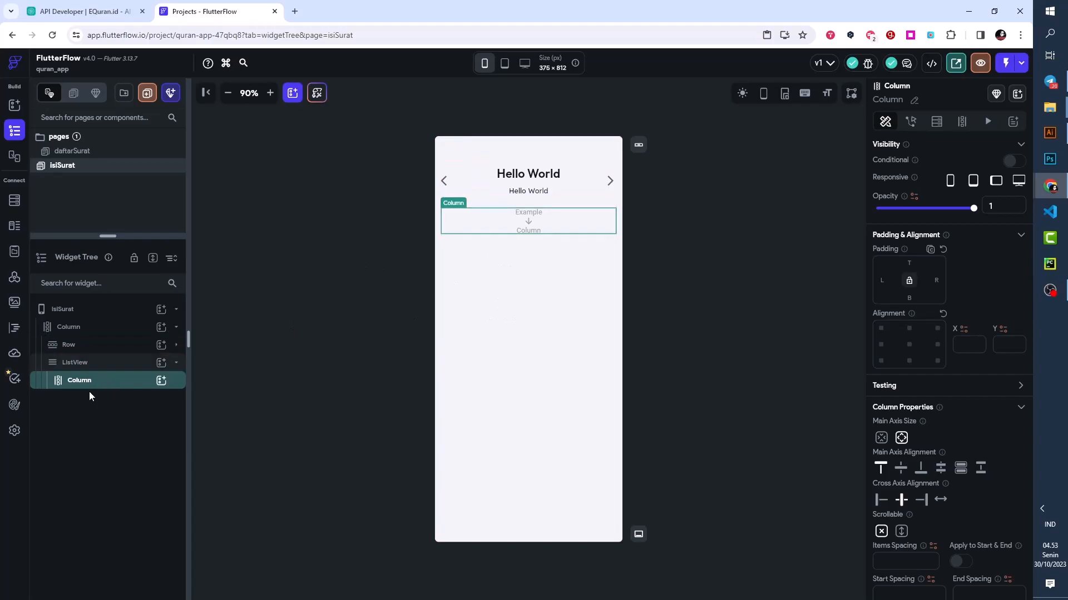
click(166, 382)
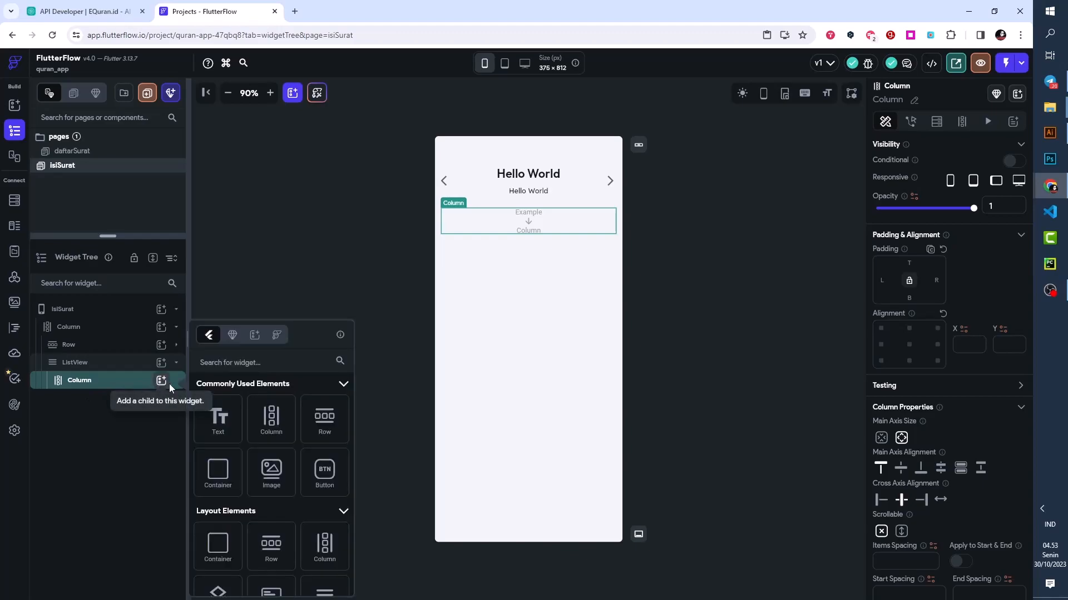
click(218, 470)
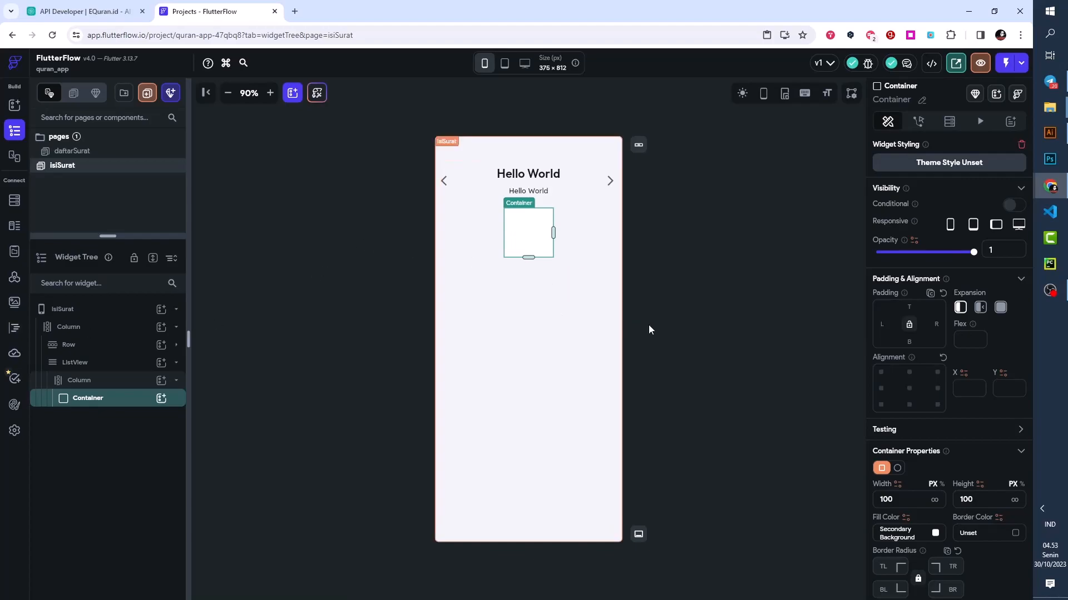
- Set the Container's width to infinite and clear its height
click(934, 500)
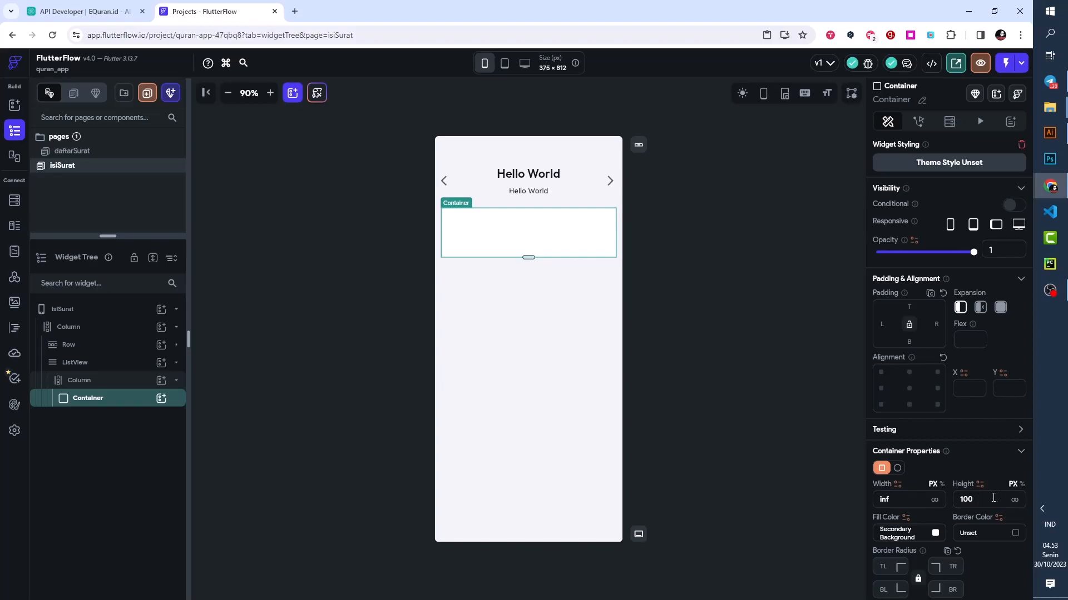
drag(983, 497, 954, 500)
key(BackSpace)
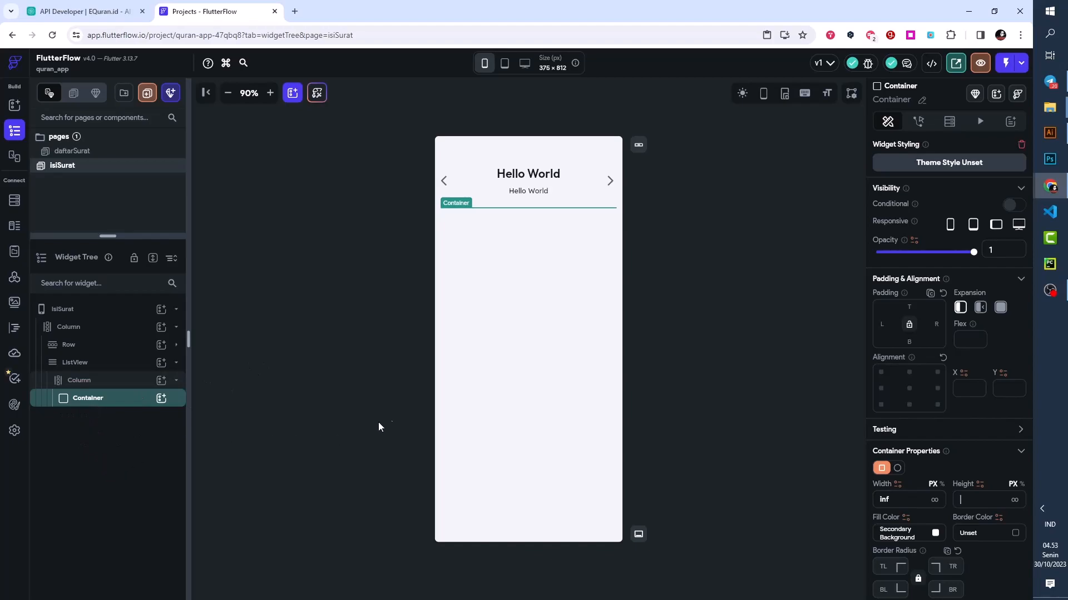
- Round all the Container's corners with a border radius of 12 and fill it with Accent 1
scroll(883, 349, down, 4)
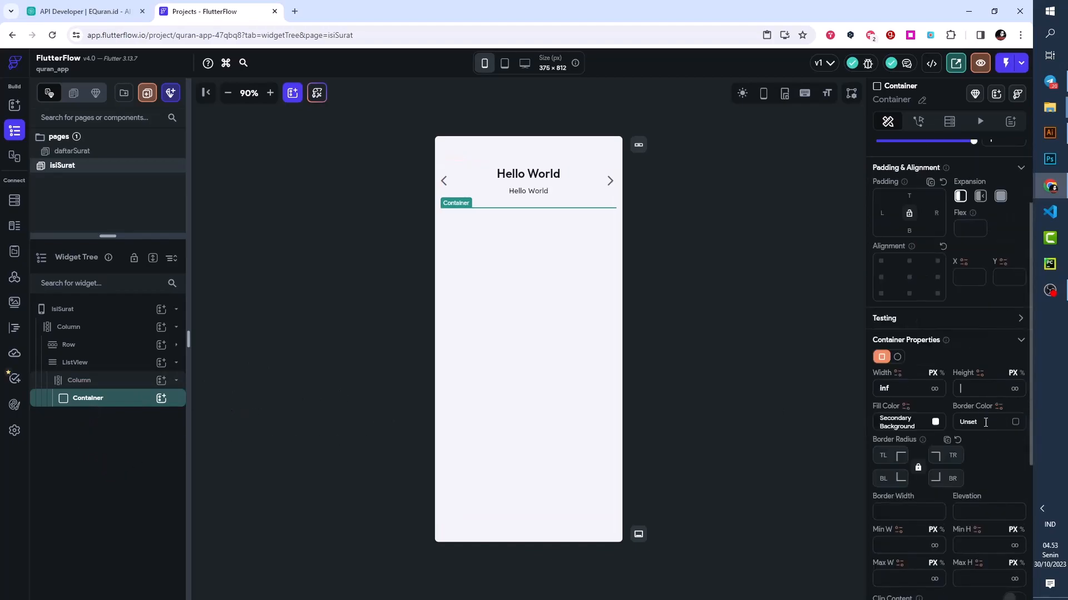
click(884, 349)
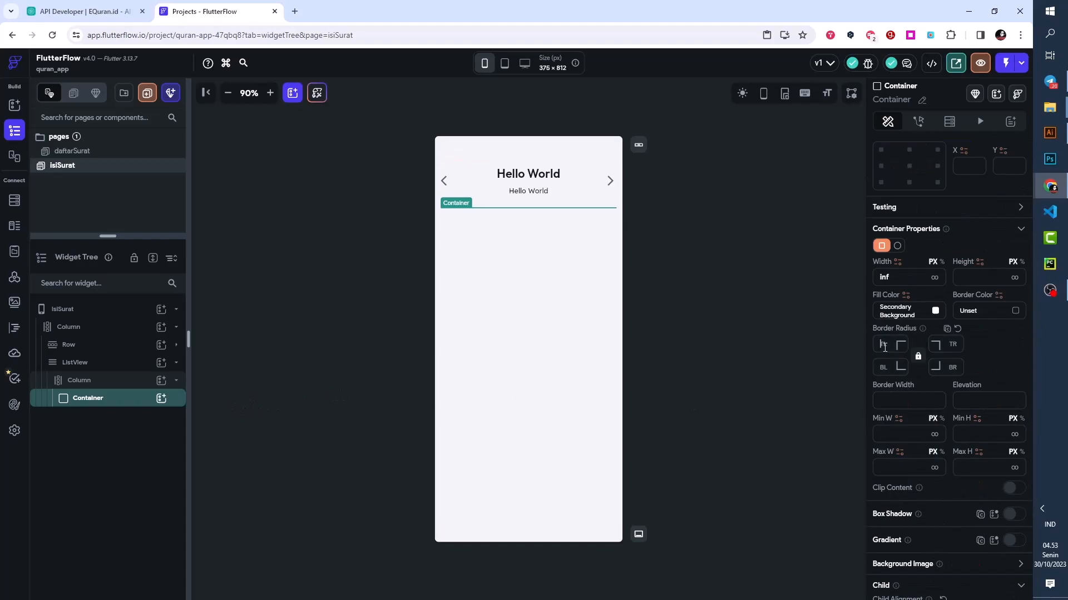
text(12)
click(935, 311)
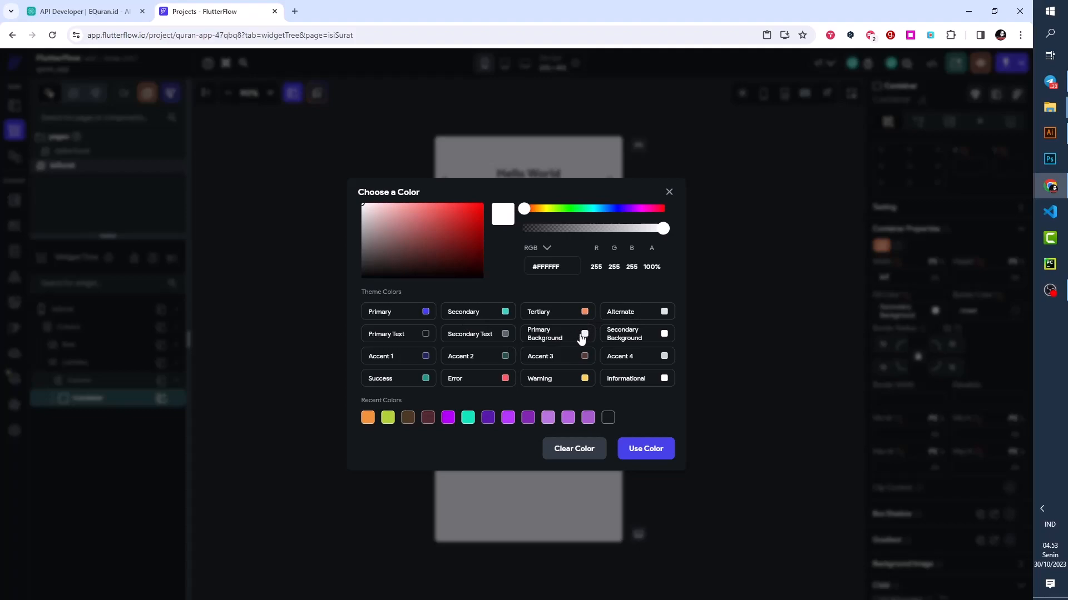
click(425, 357)
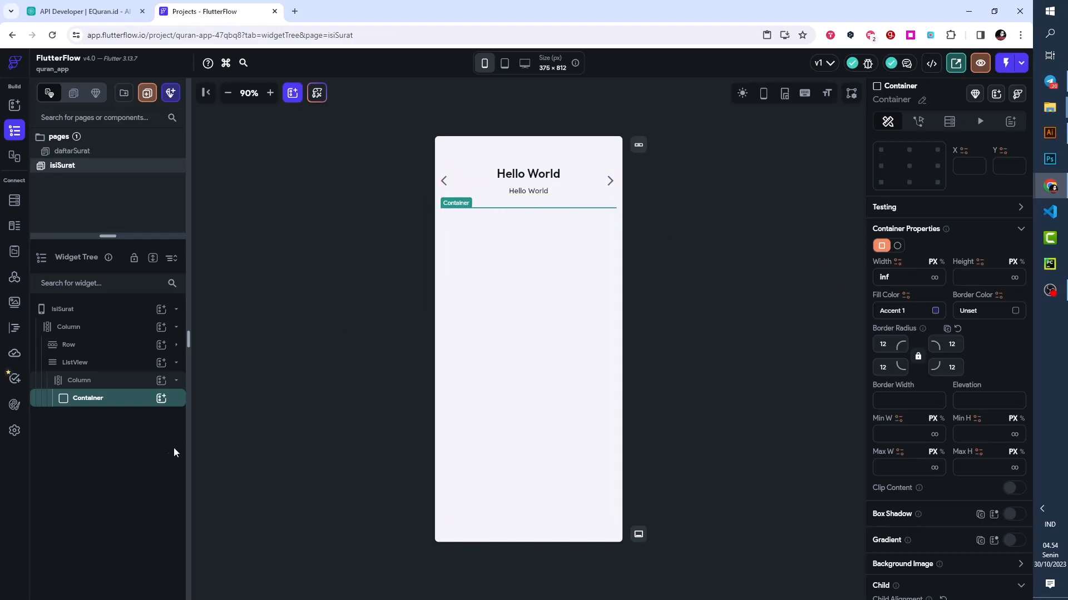
- Add a Row inside the Accent 1 Container and nest another Container in that Row
click(161, 399)
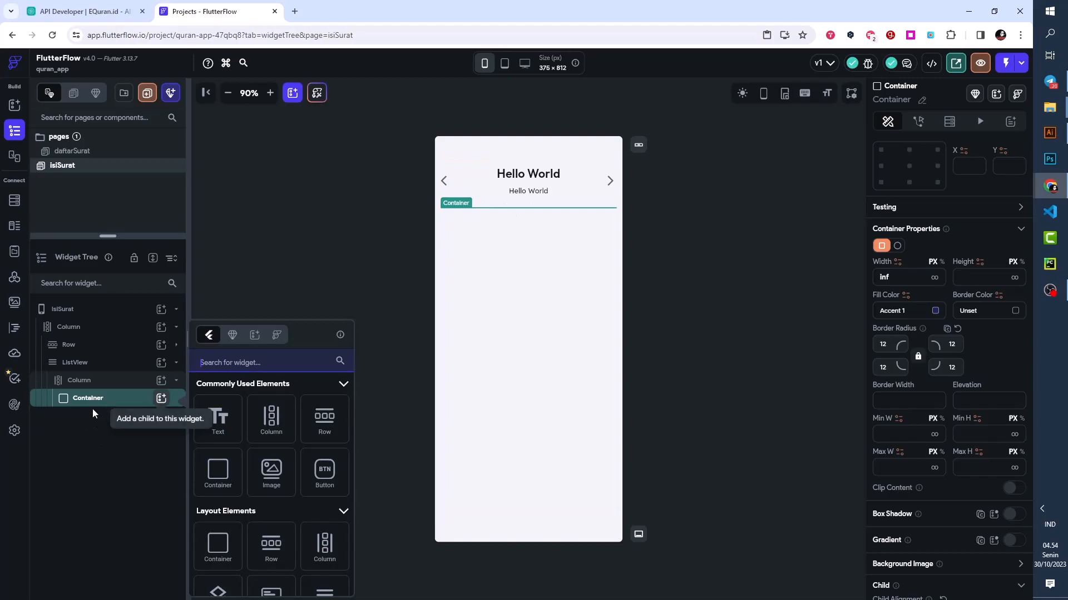
click(332, 427)
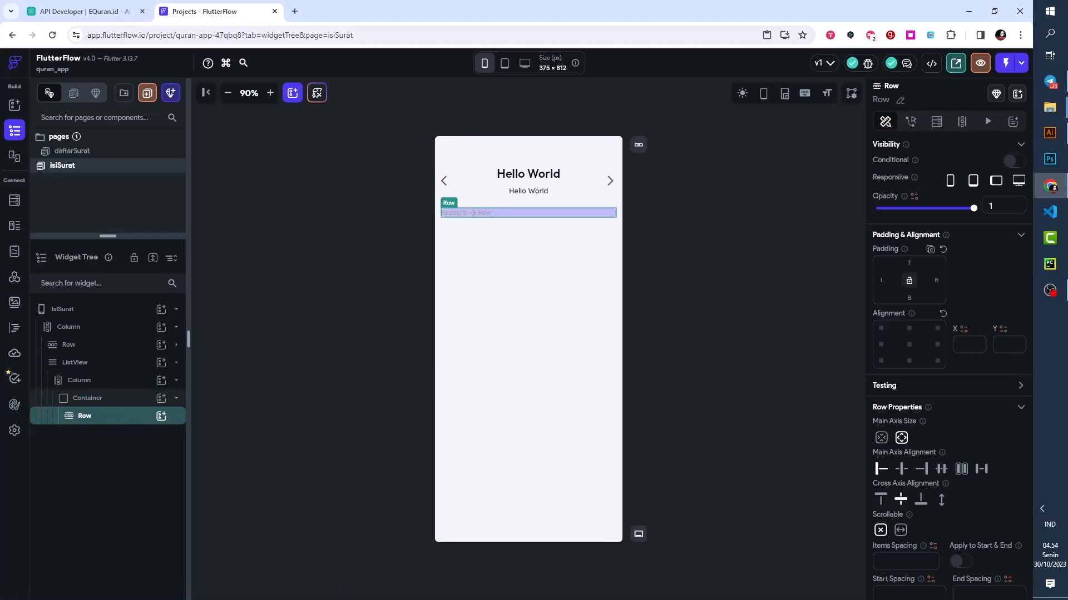
key(alt+Tab)
click(161, 415)
click(218, 473)
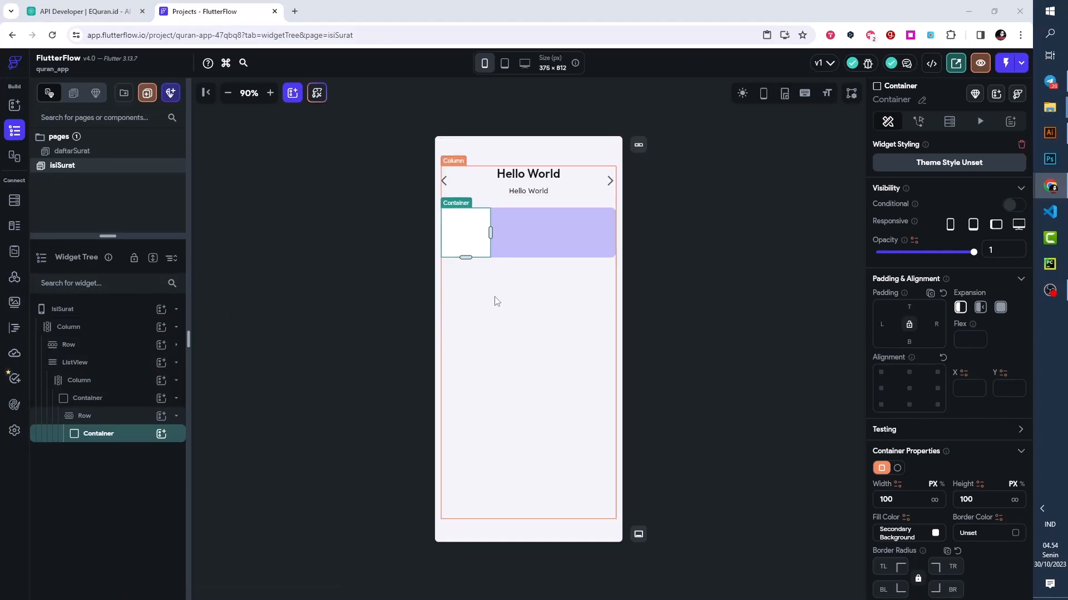
- Make the inner Container a circle with a diameter of 30 and fill it with the Primary color
click(897, 469)
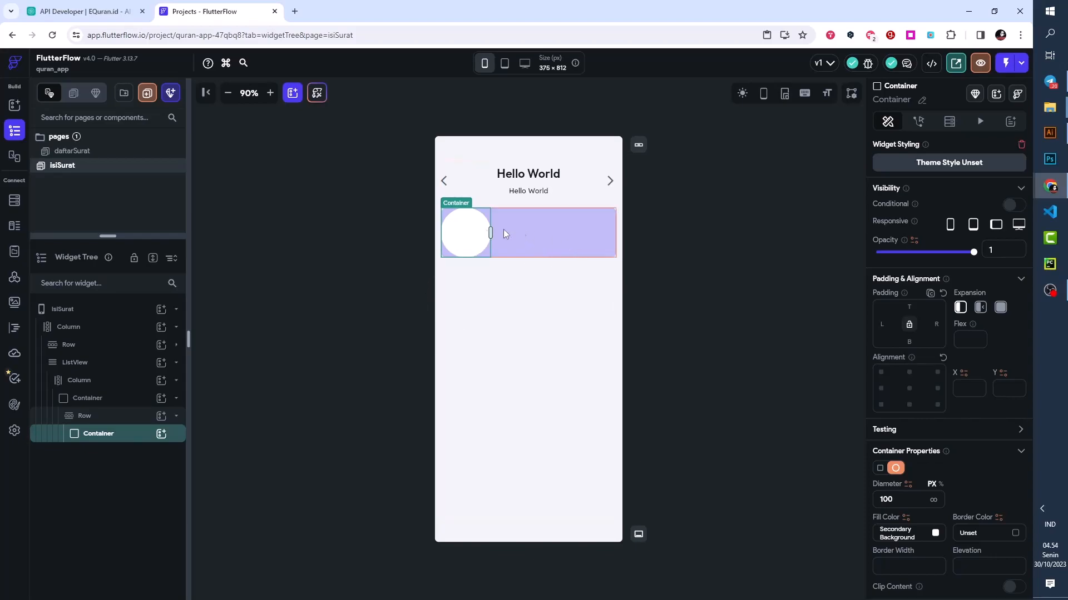
drag(926, 500, 875, 494)
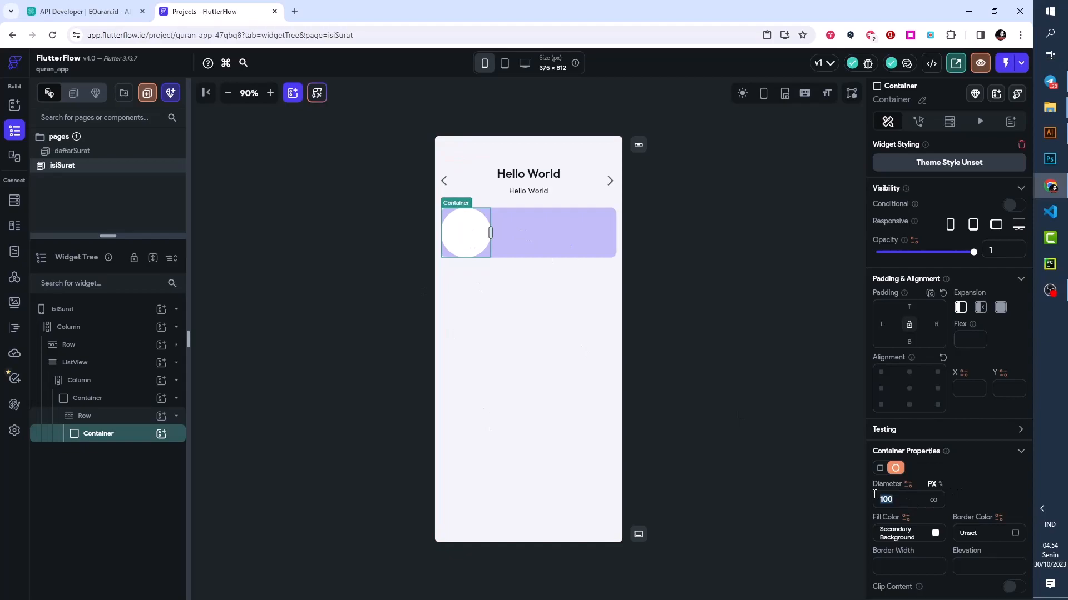
text(30)
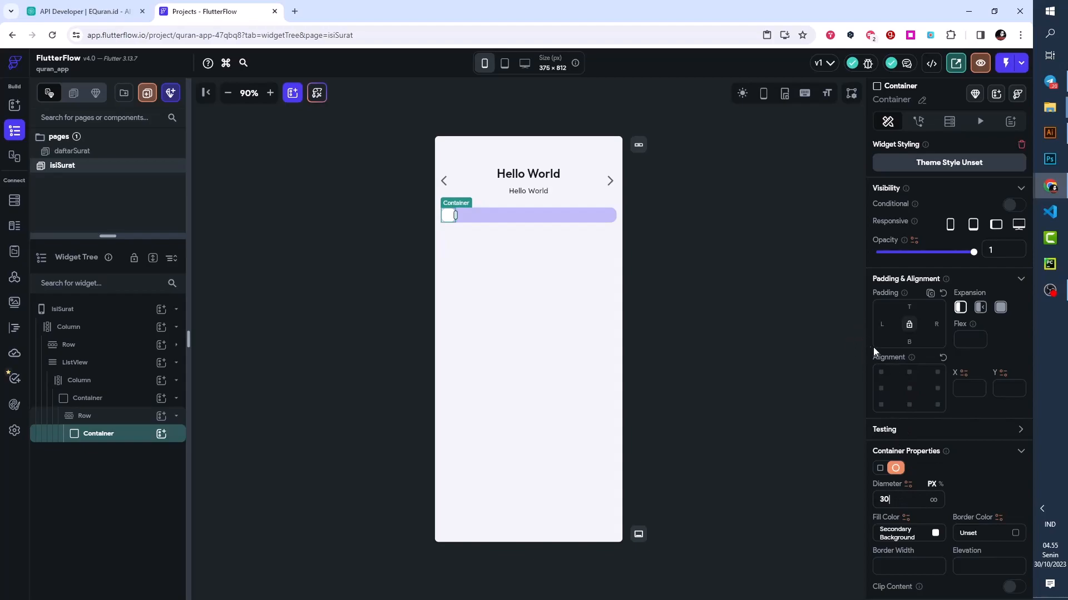
click(936, 534)
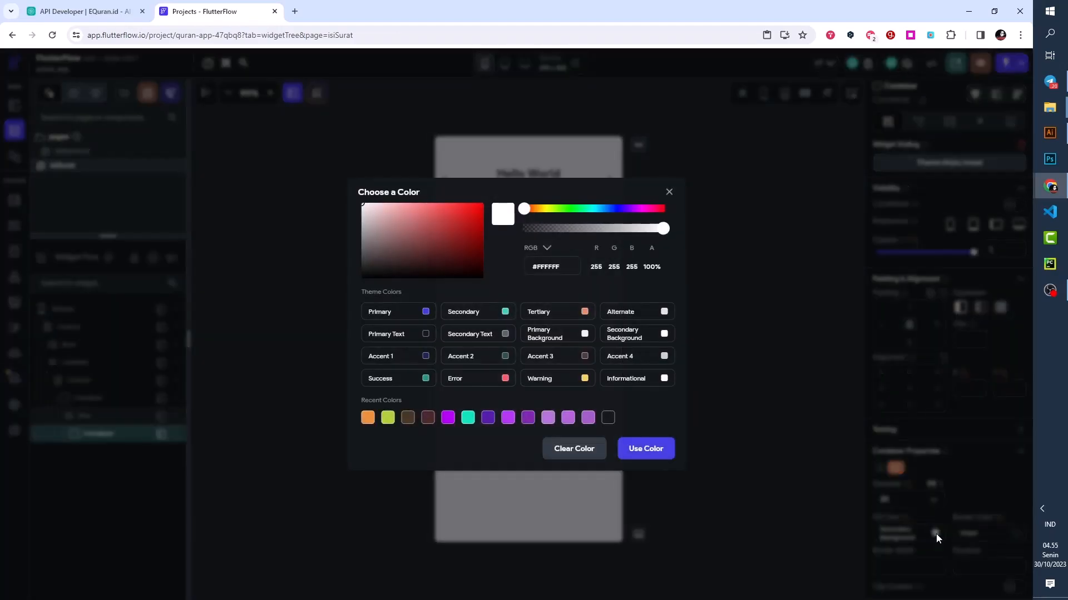
click(426, 312)
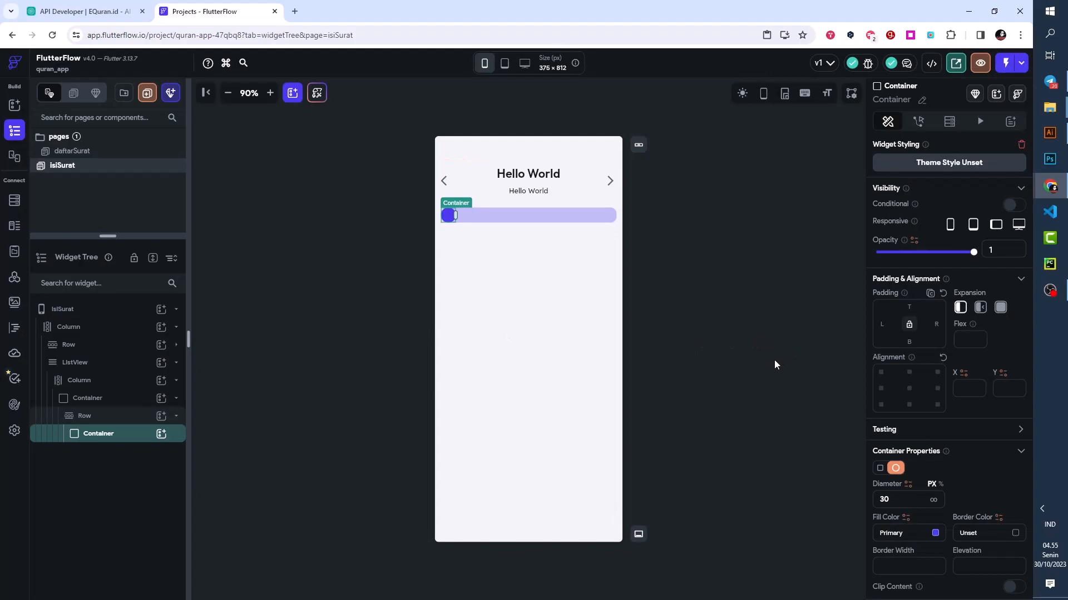
- Add a Text widget inside the circular Container and set its text to 112
click(161, 436)
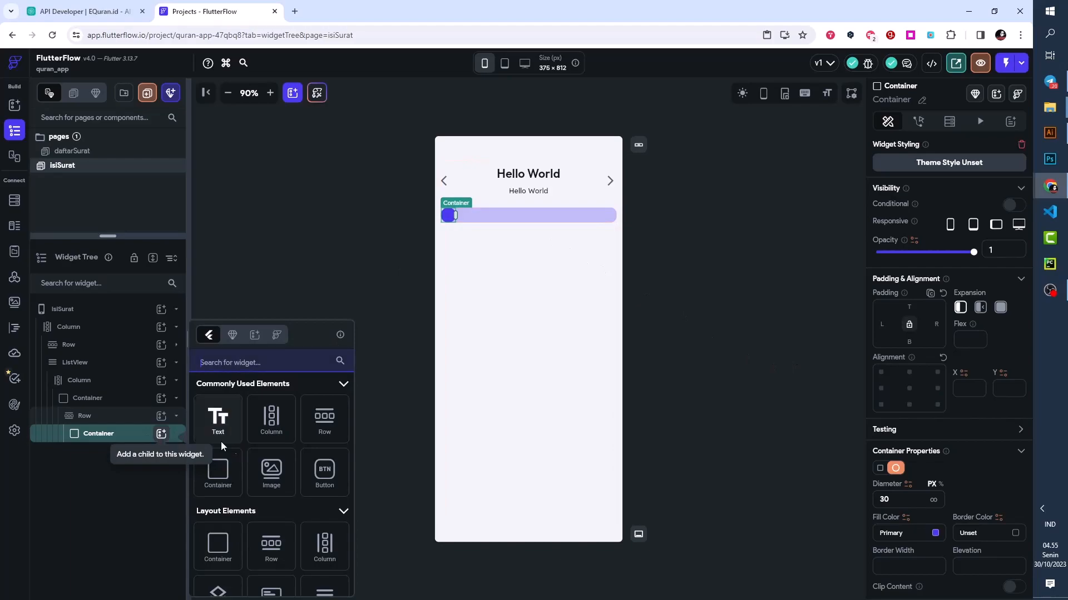
click(215, 431)
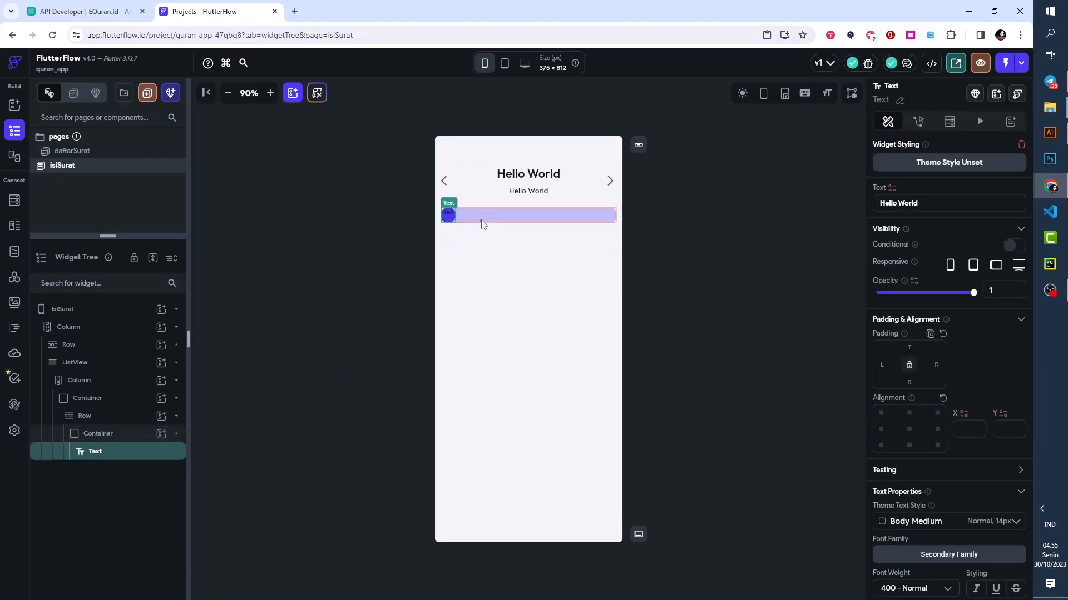
triple_click(912, 204)
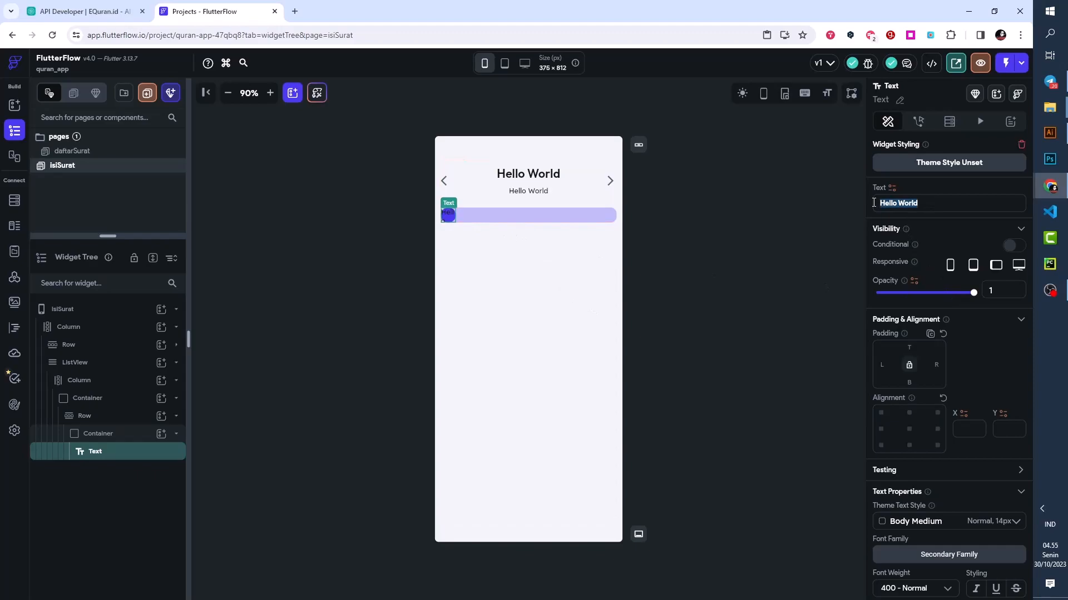
text(112)
- Color the 112 text Primary Background, reduce its font size and set its font weight to 500 - Medium
scroll(908, 354, down, 5)
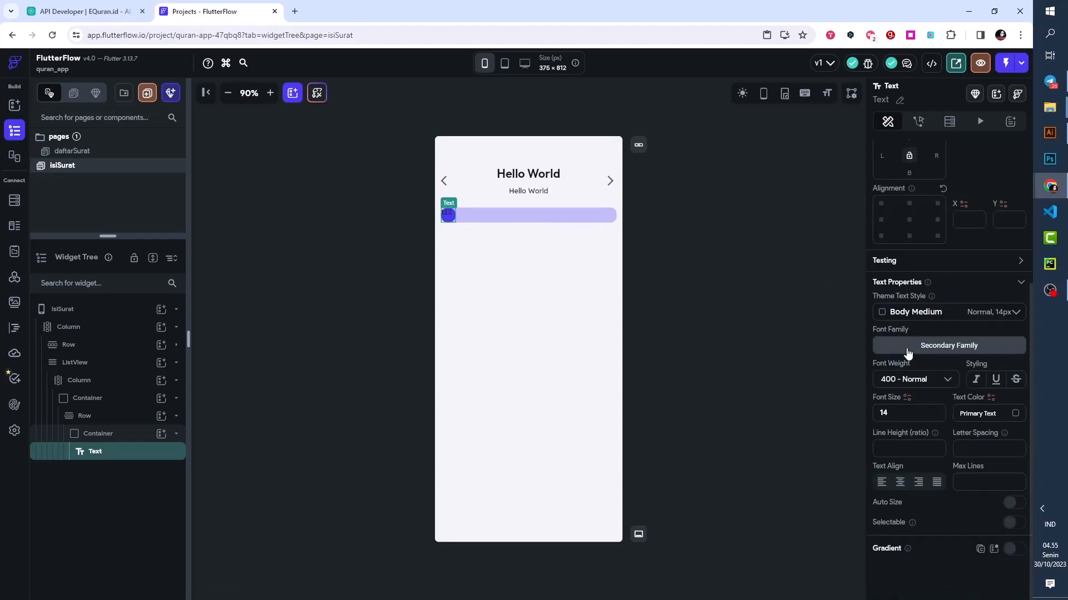
click(1013, 414)
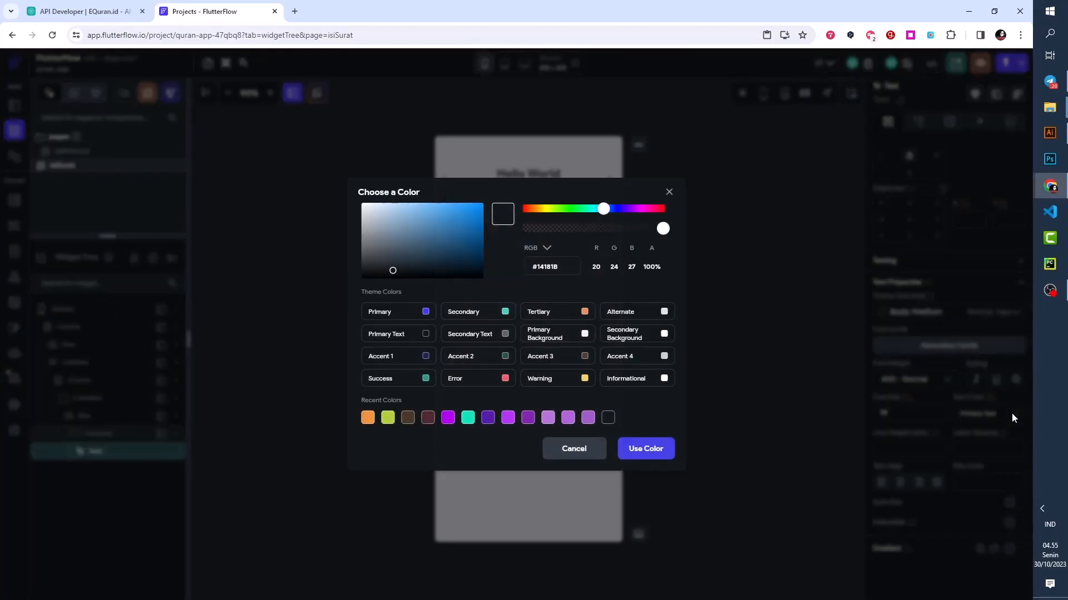
click(585, 334)
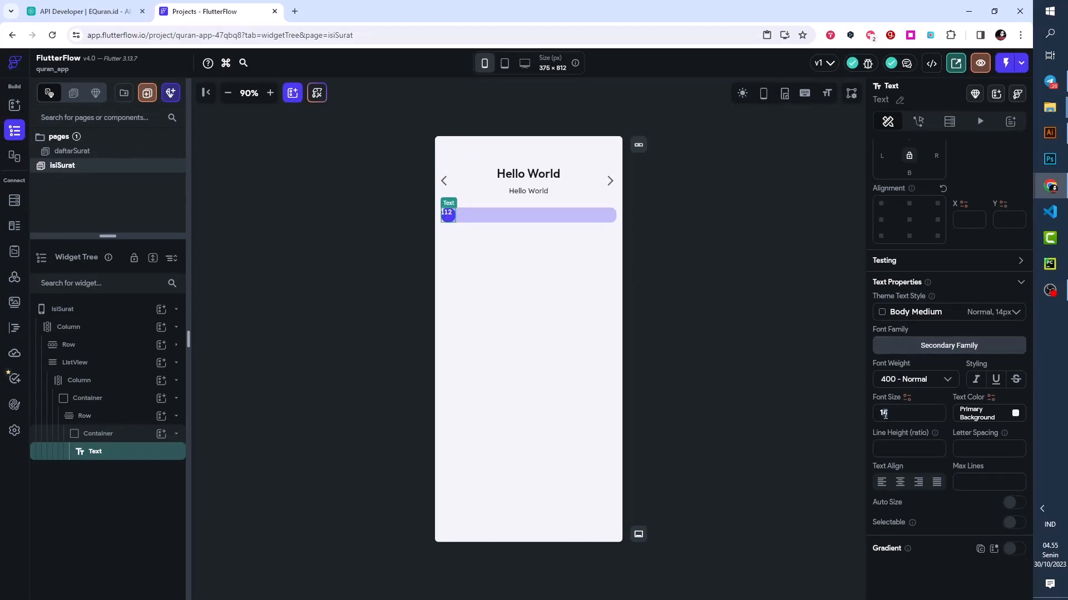
click(903, 382)
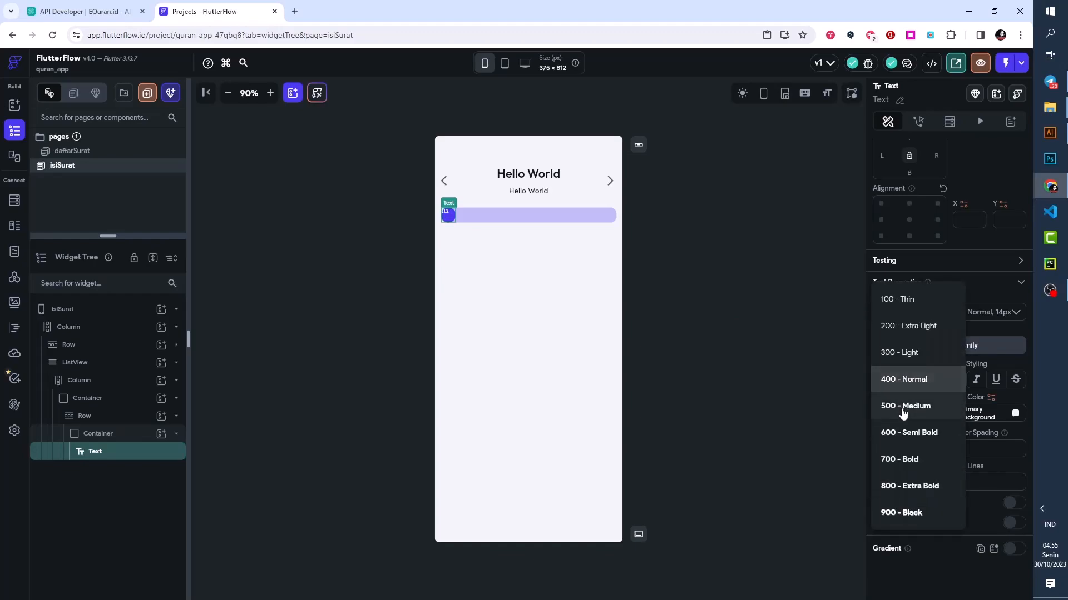
click(903, 409)
- Center the number text within the circular Container using its child alignment
click(95, 439)
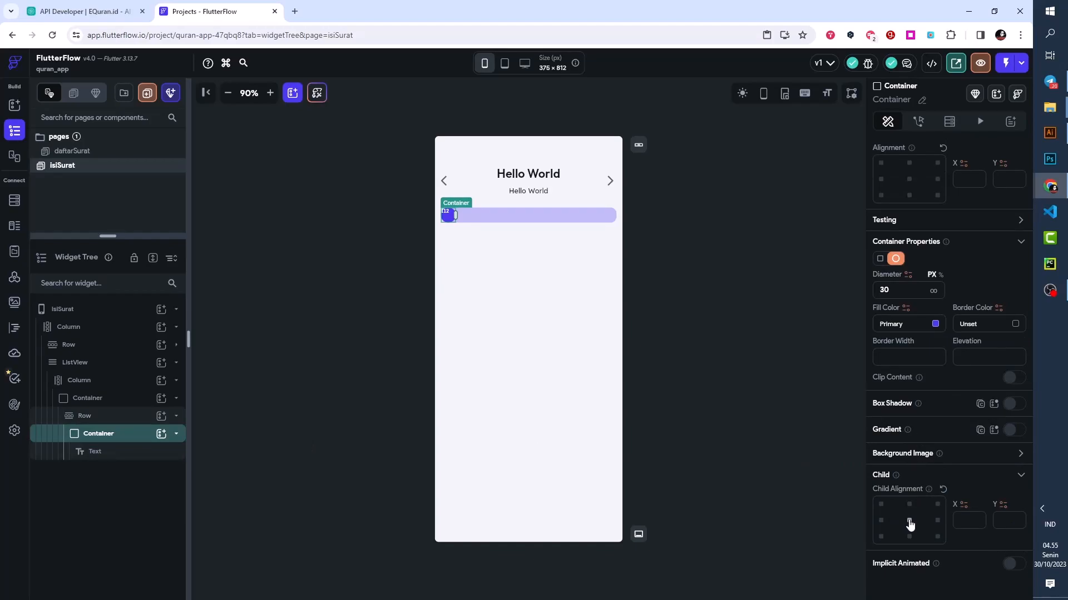
scroll(930, 276, up, 4)
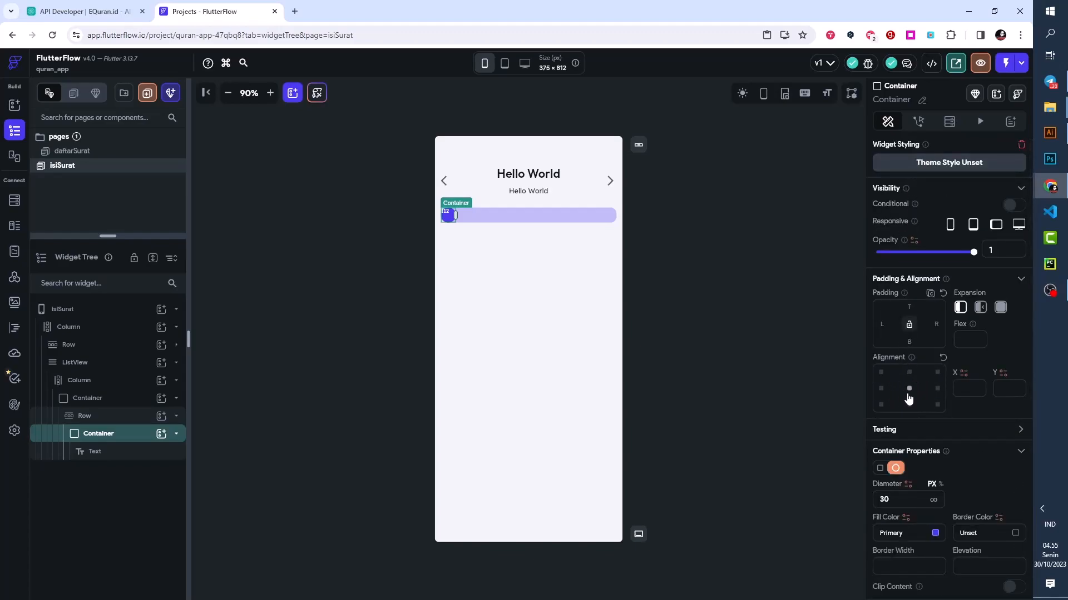
scroll(909, 396, down, 4)
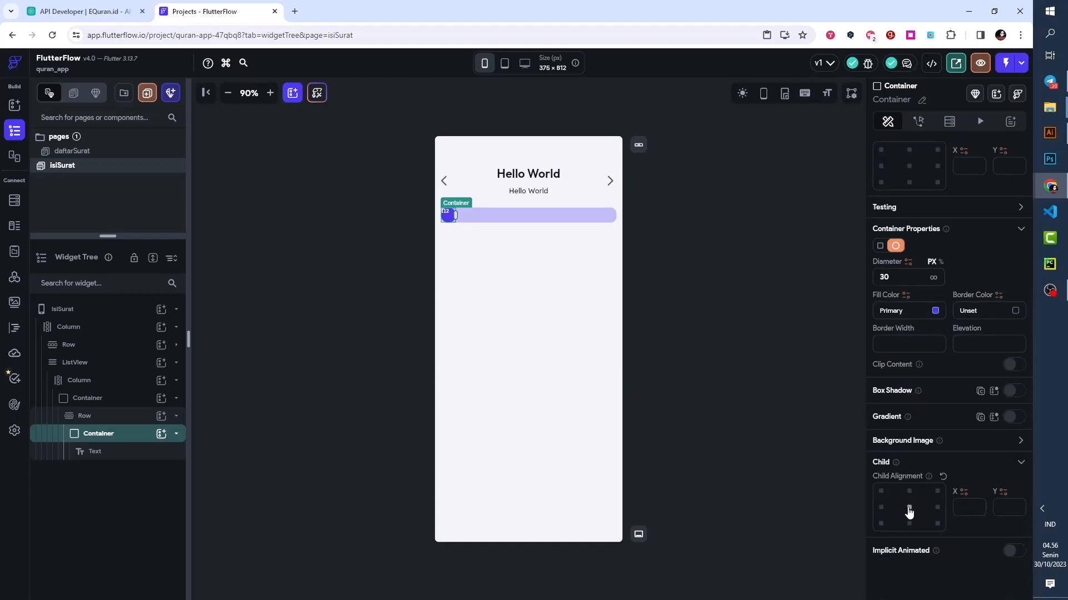
click(909, 509)
- Add an Icon widget after the circular badge in the Accent 1 Container's Row
click(113, 420)
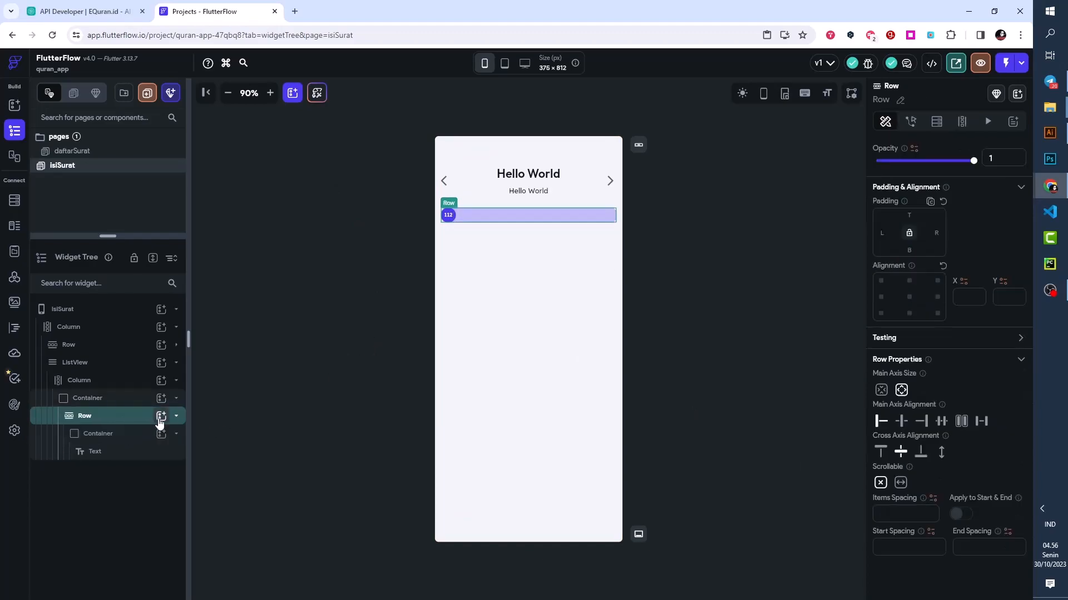
click(161, 419)
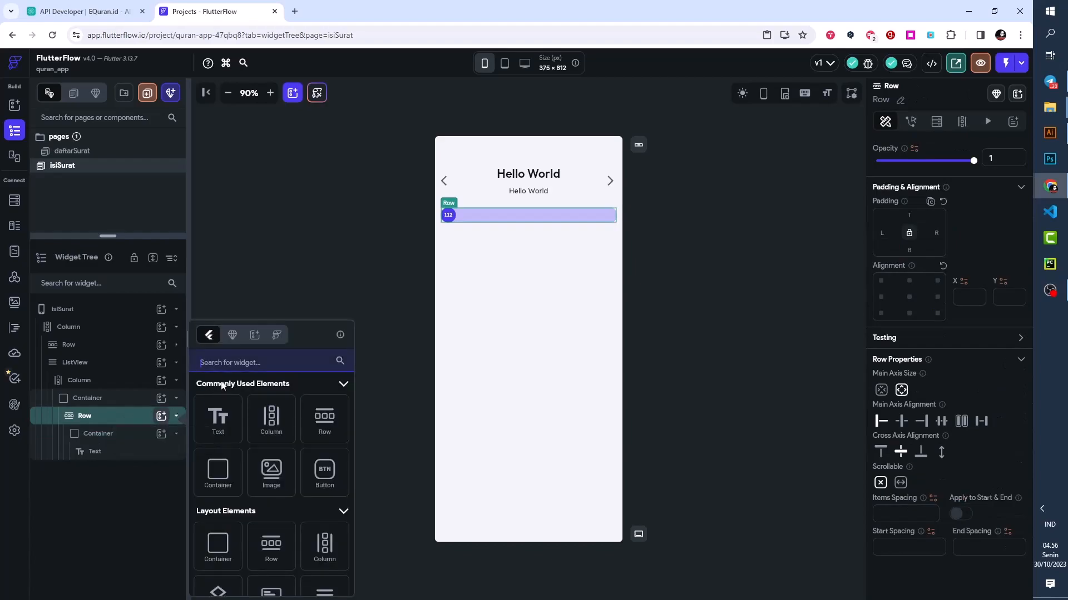
click(226, 365)
text(i)
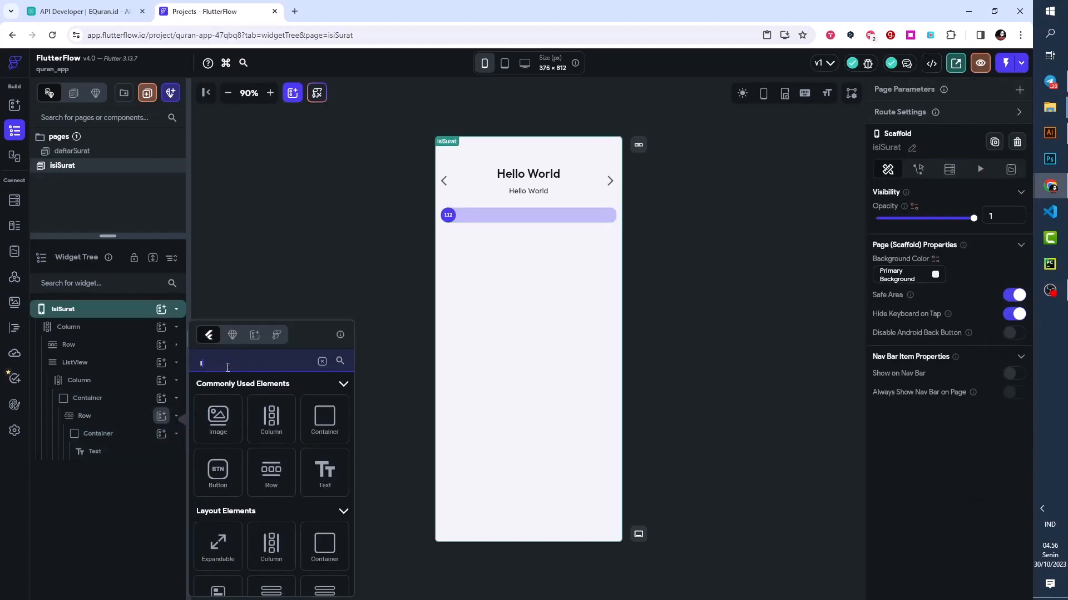
text(cob)
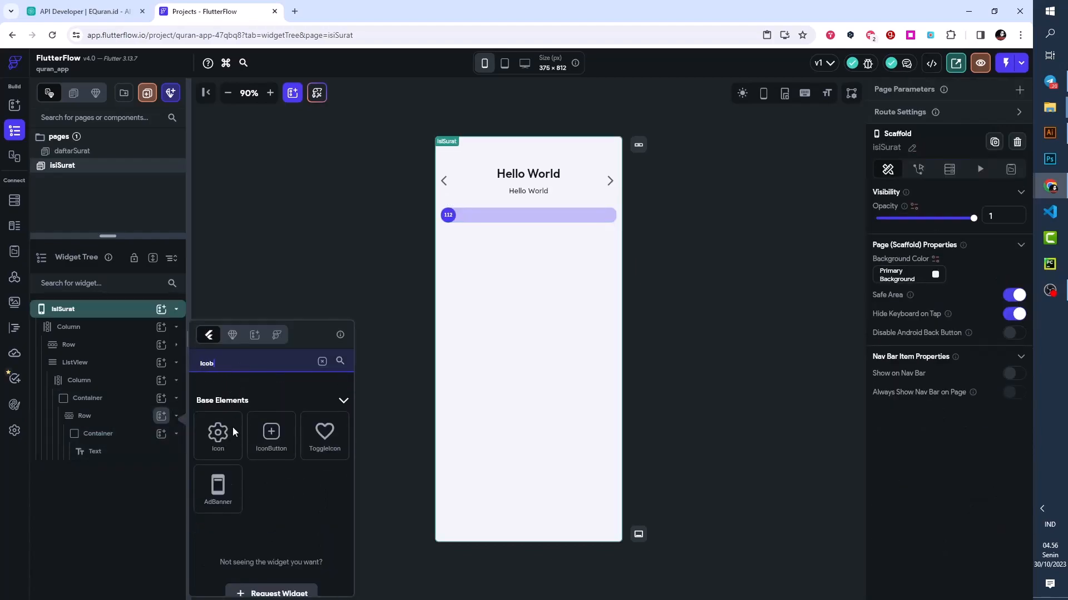
click(237, 421)
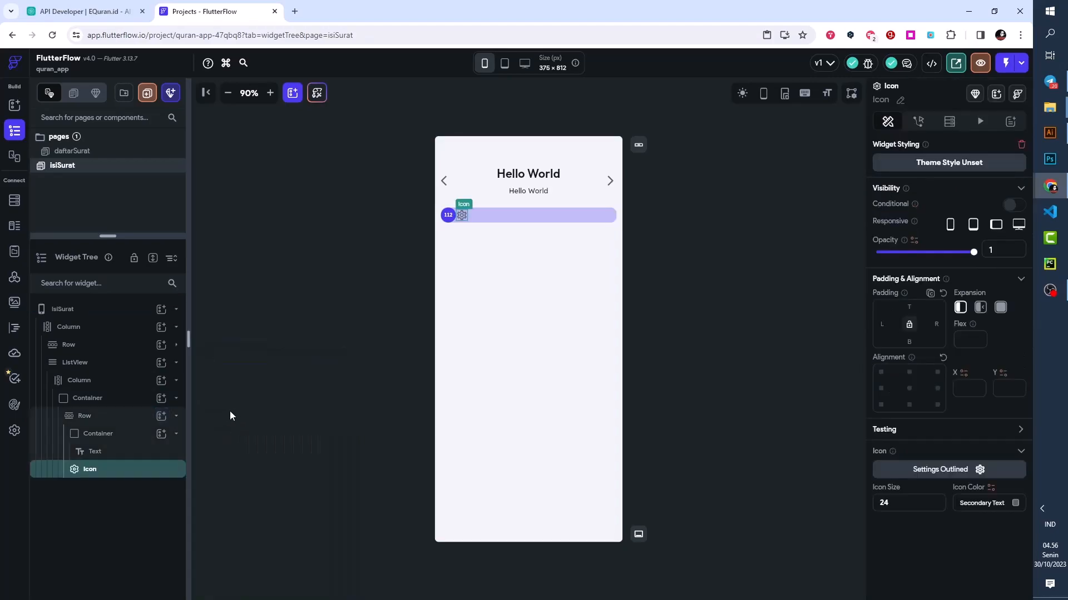
- Change the new Icon to Play Arrow and color it Primary
click(951, 471)
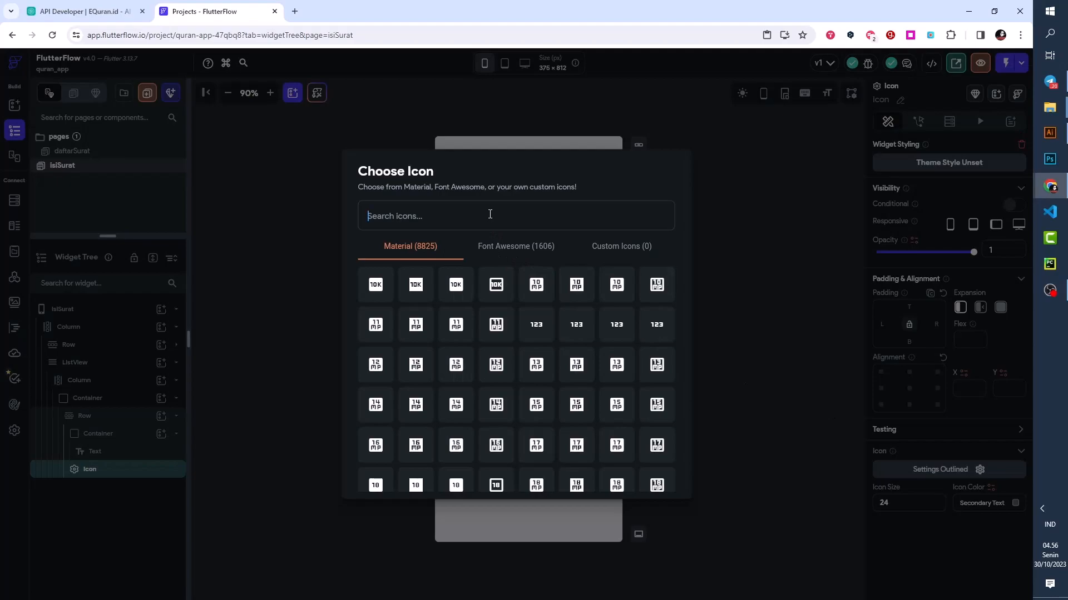
text(play)
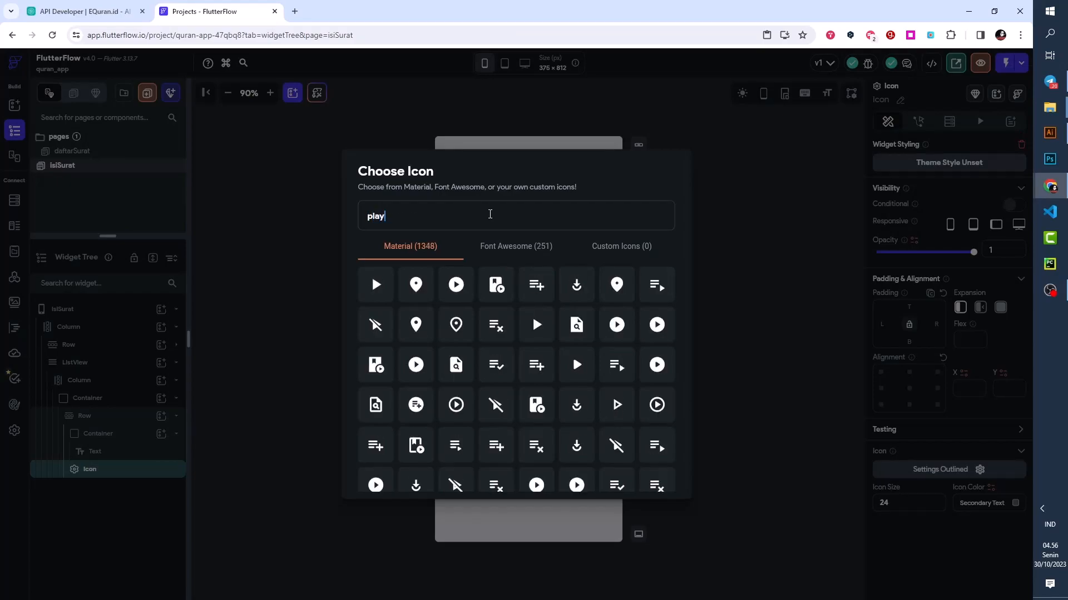
click(377, 286)
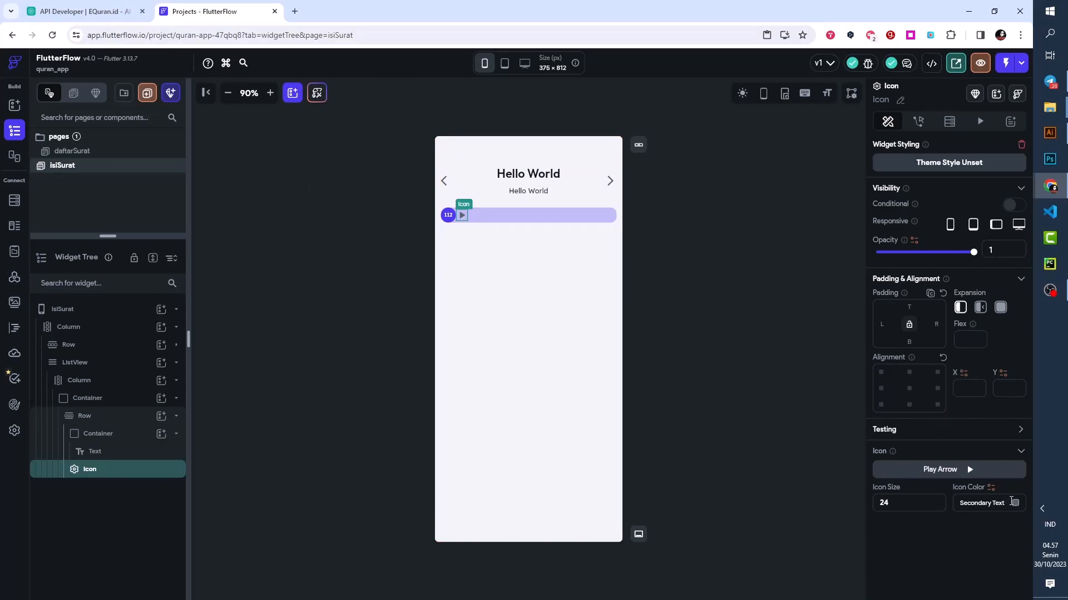
click(1015, 503)
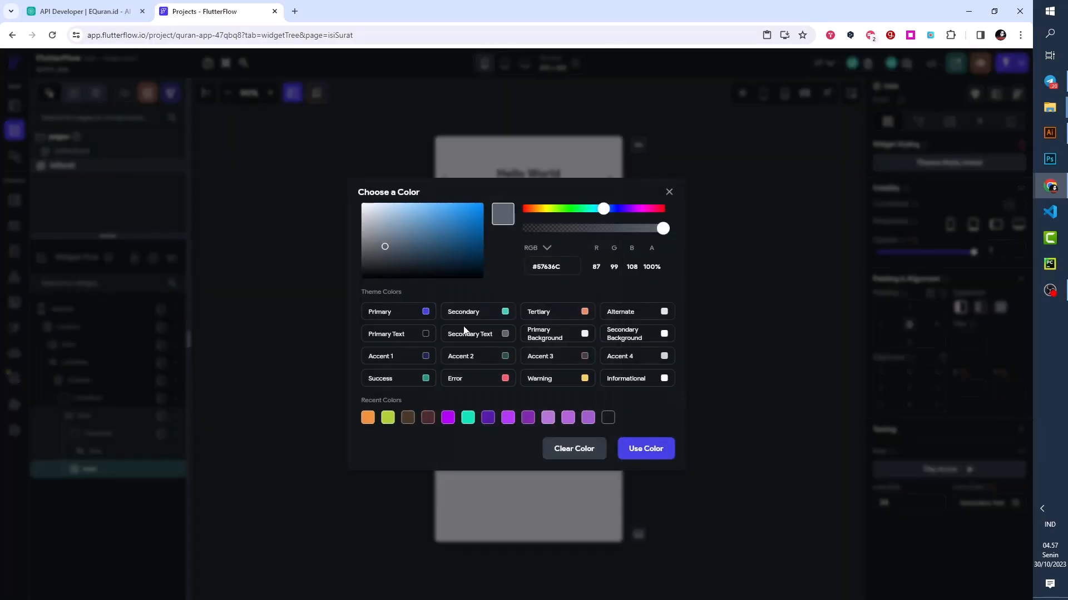
click(425, 313)
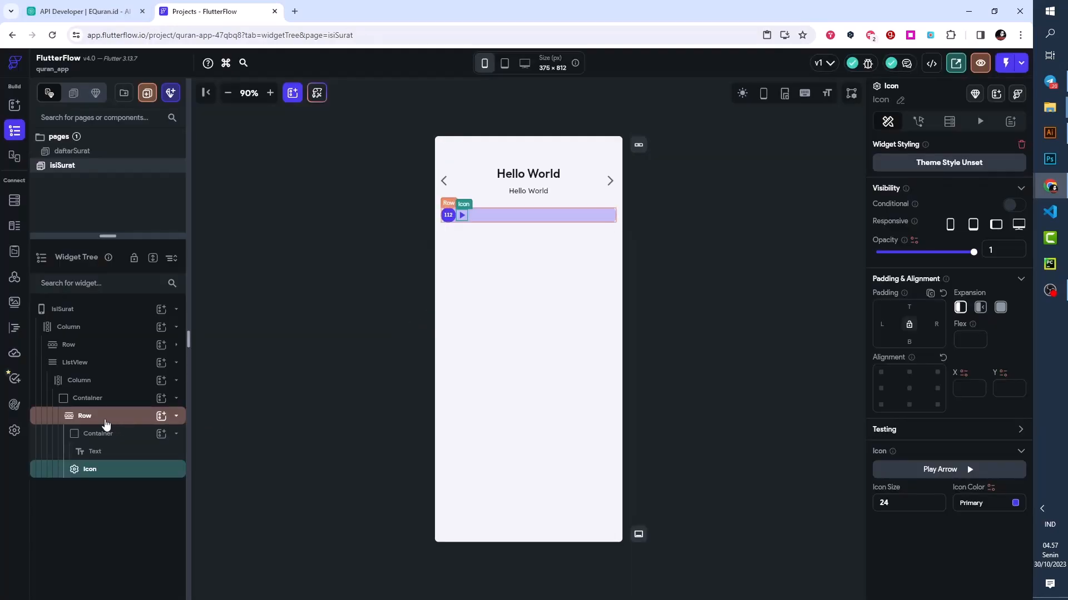
- Spread the badge and play icon to opposite ends of their Row and give the Row a padding of 8 on all sides
click(104, 422)
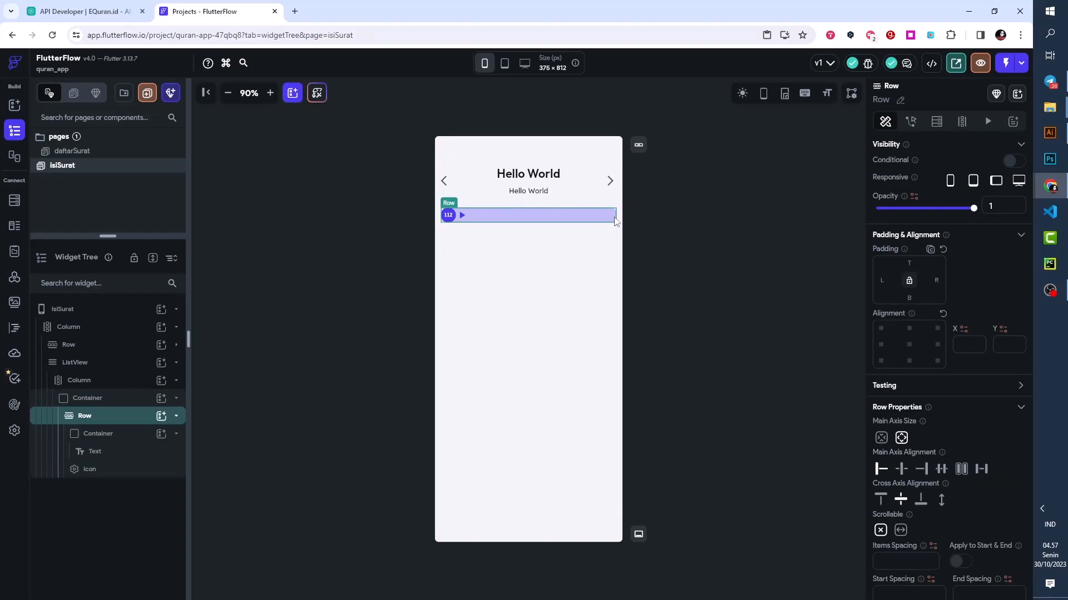
click(981, 470)
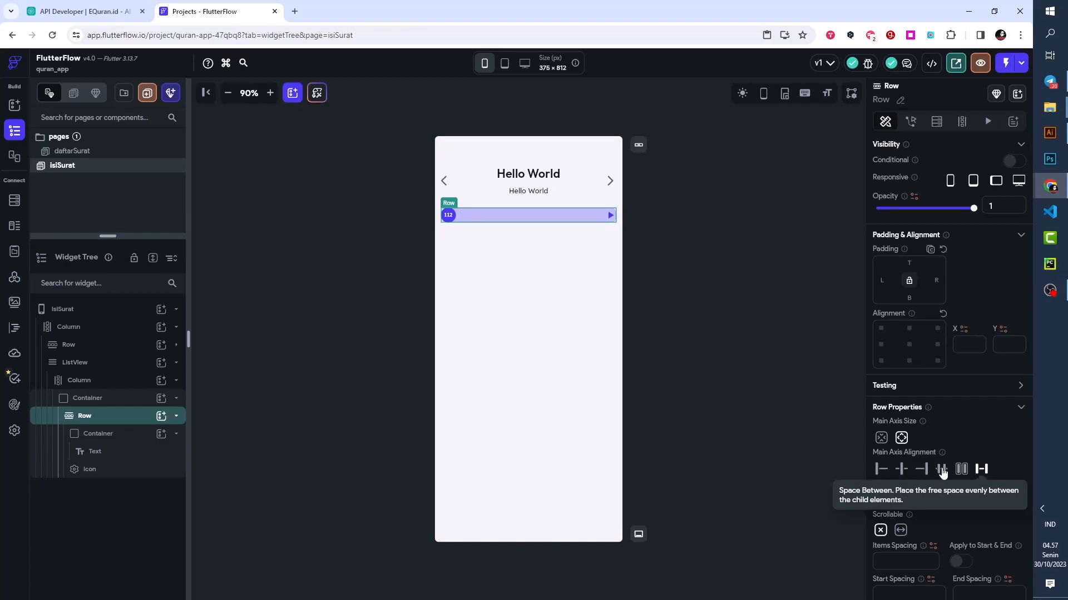
click(177, 437)
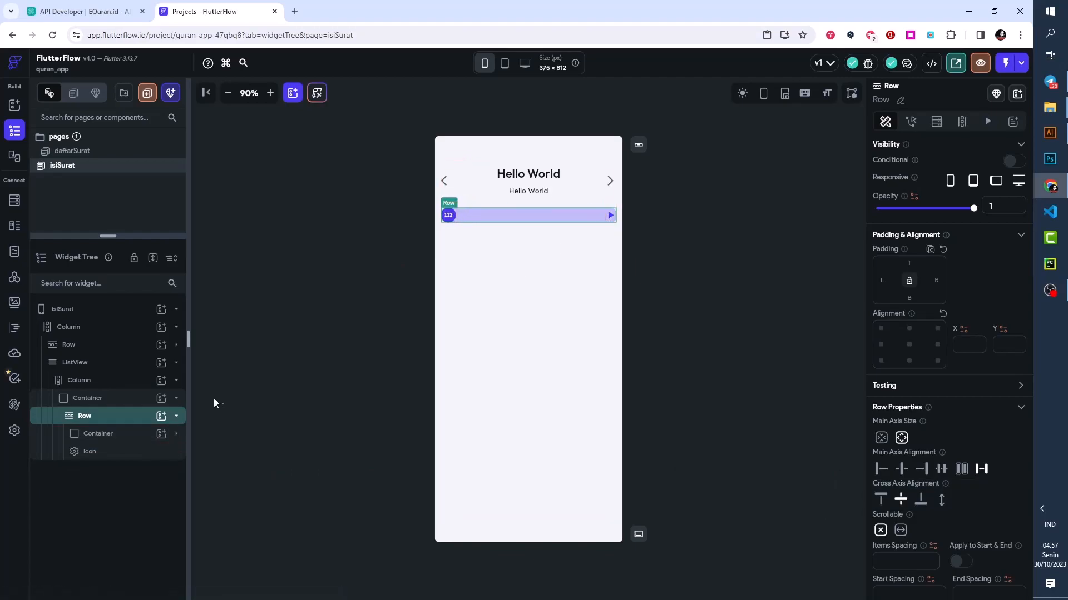
click(109, 424)
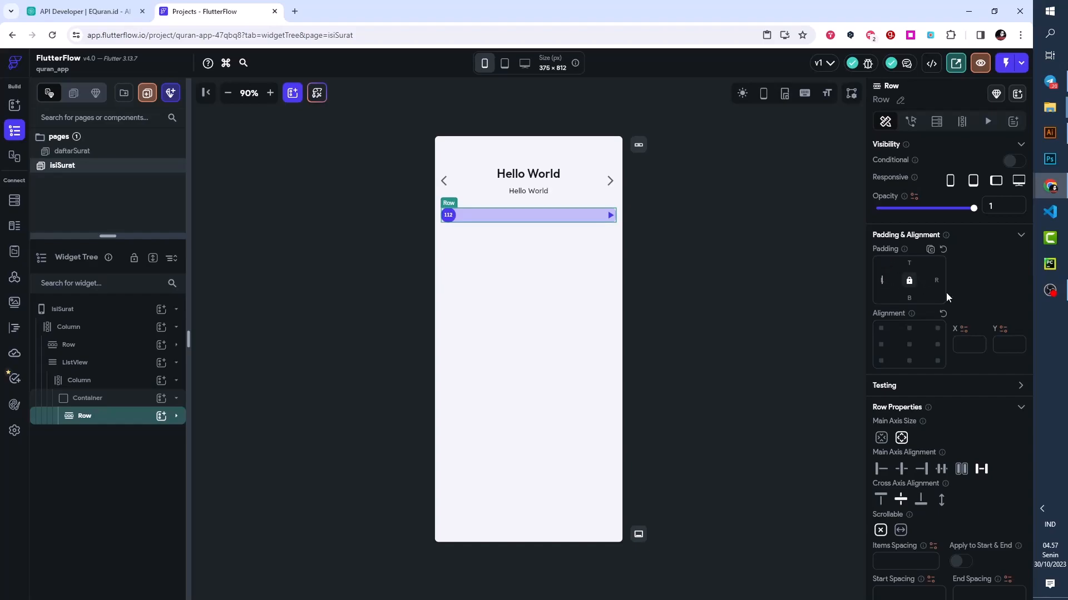
text(8)
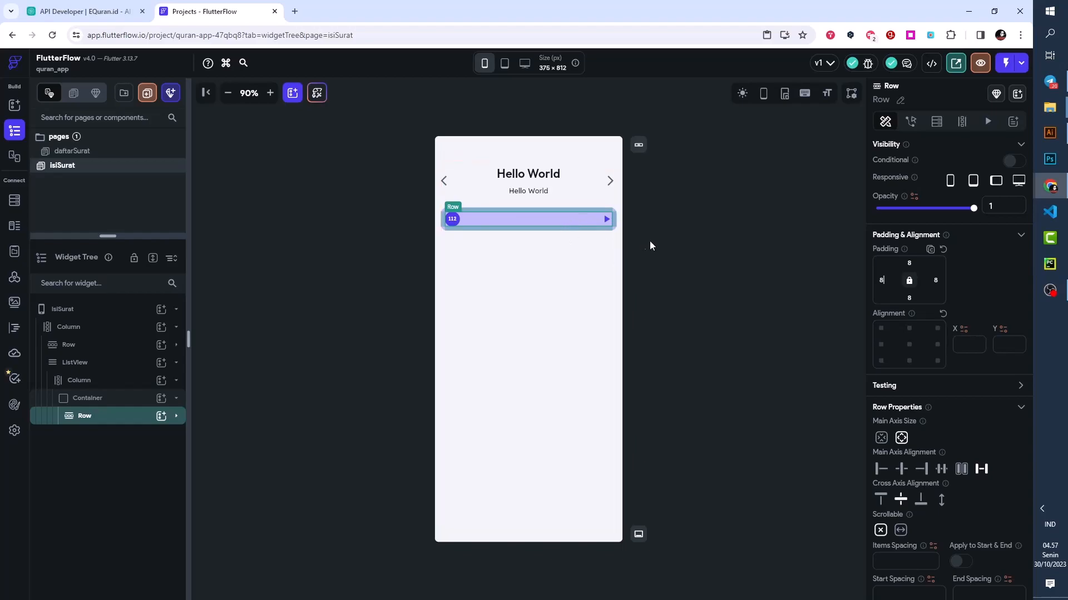
click(669, 248)
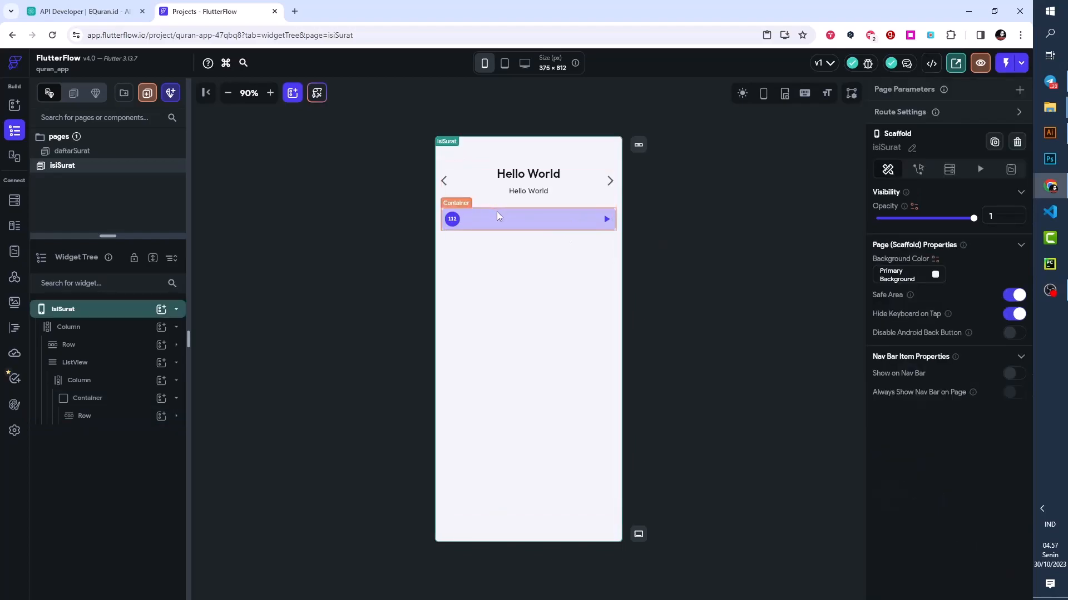
click(496, 215)
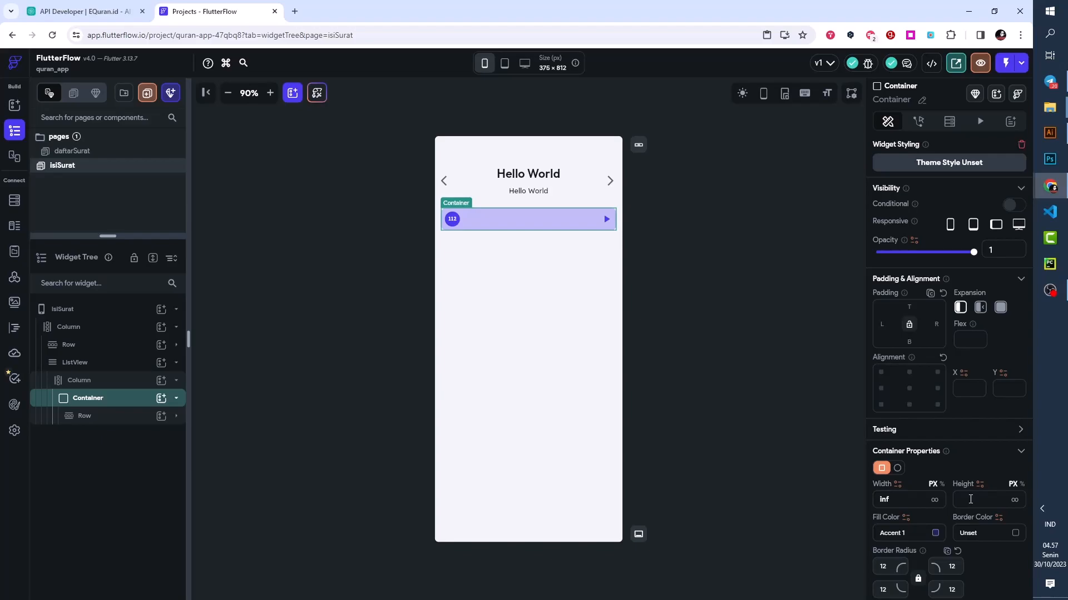
click(481, 217)
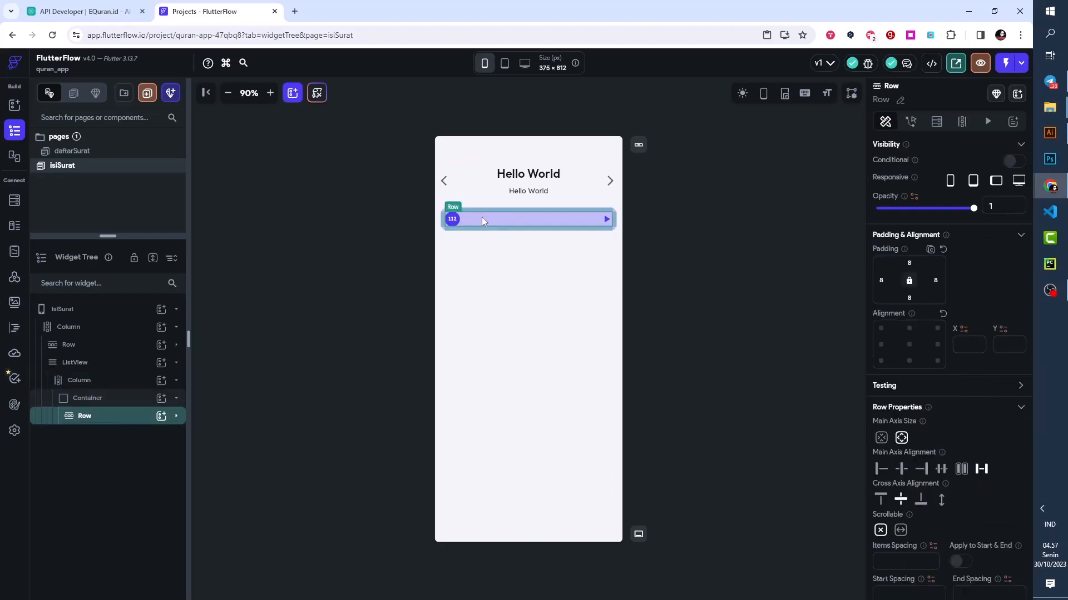
click(709, 267)
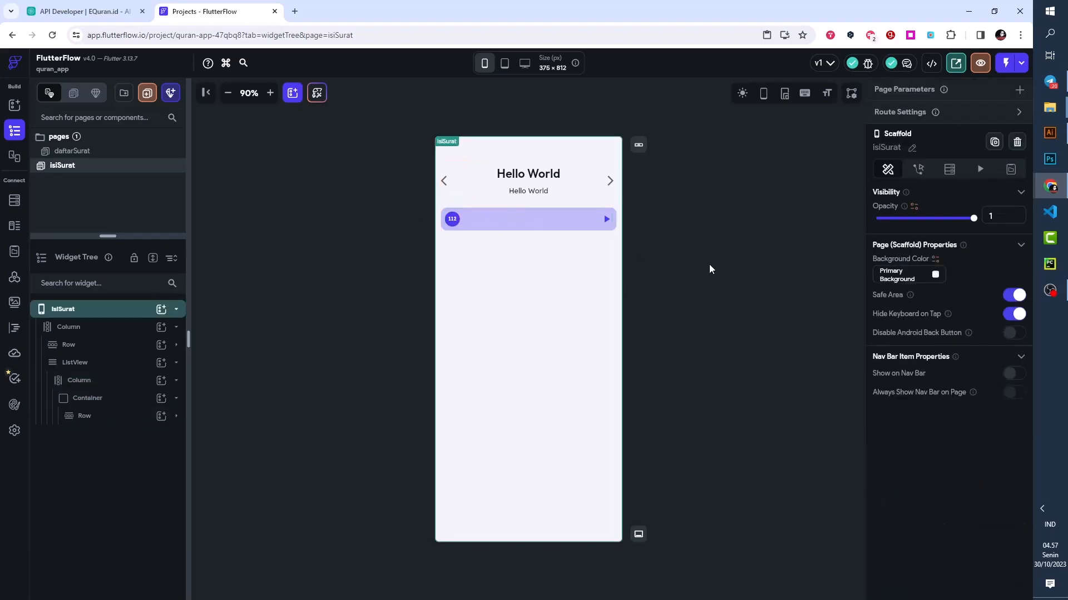
click(88, 398)
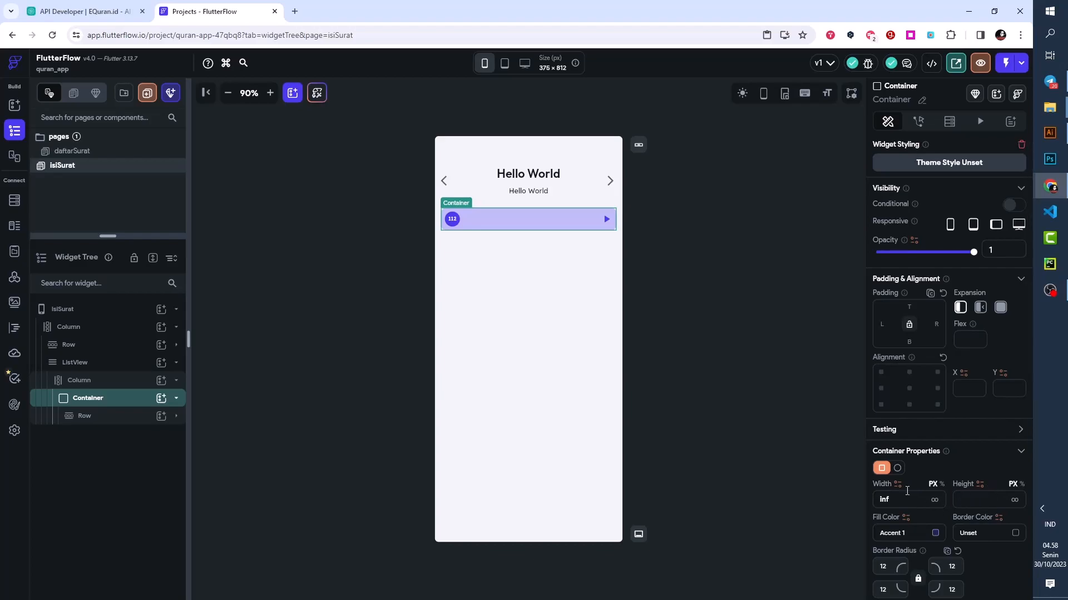
click(706, 423)
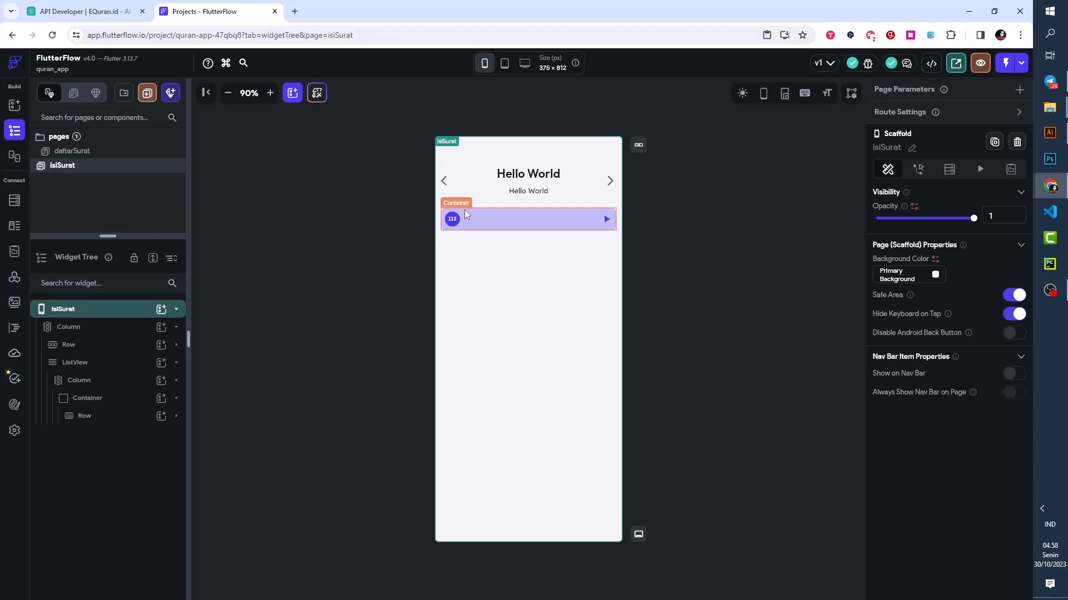
click(507, 209)
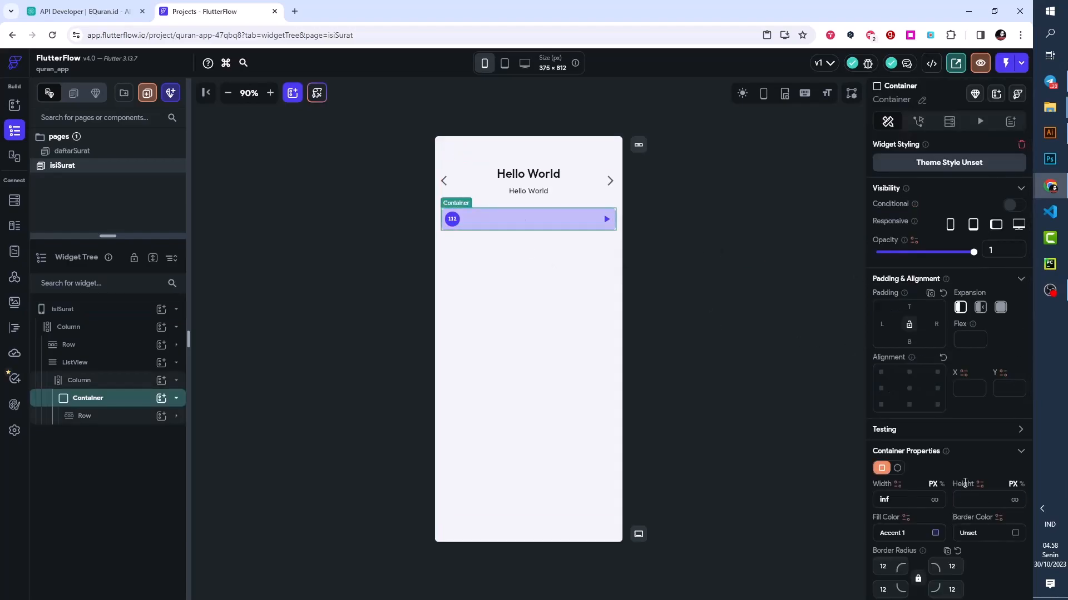
click(988, 500)
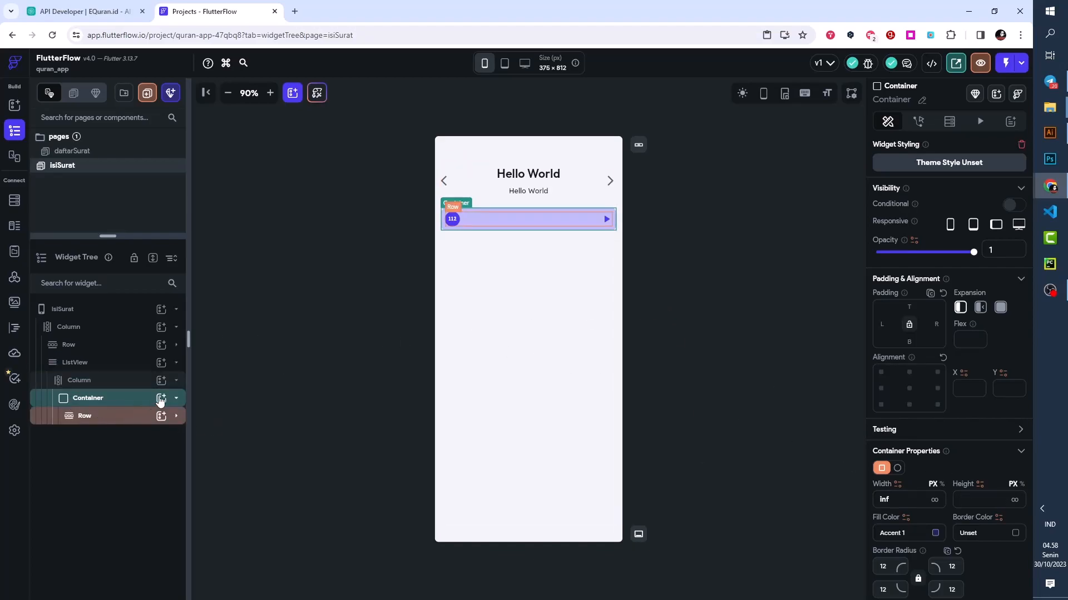
- Add a Text widget below the Accent 1 Container in the ListView's Column and apply the Headline Small theme text style
click(177, 401)
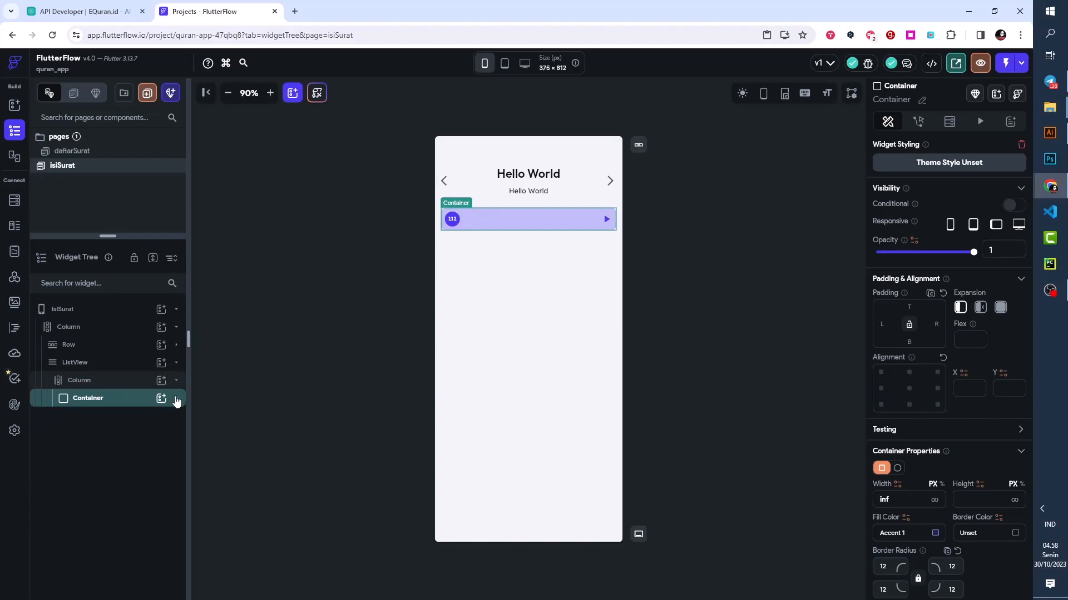
click(105, 384)
click(161, 380)
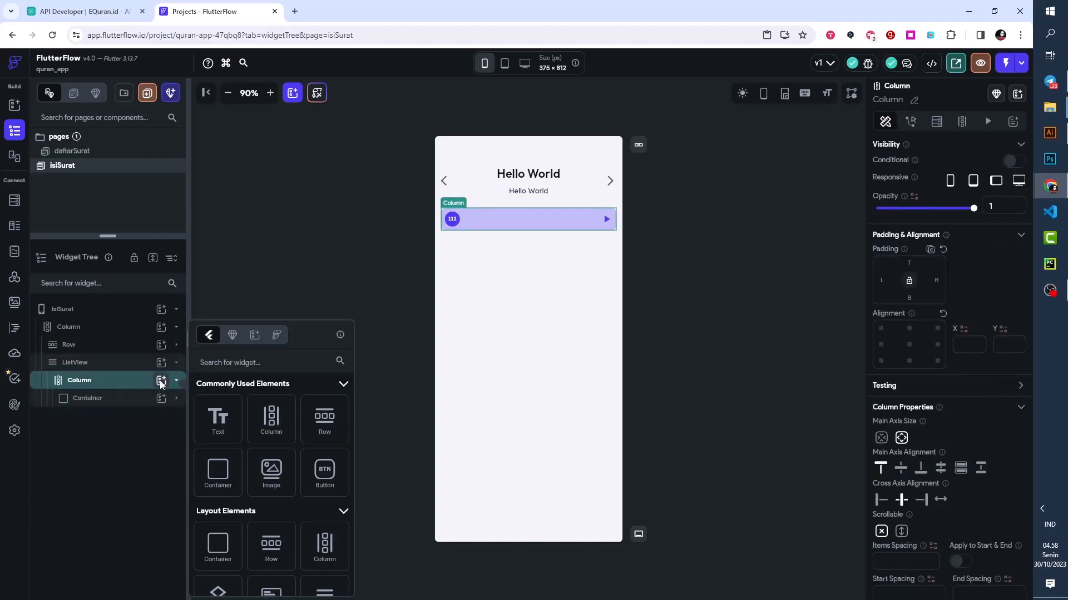
click(215, 419)
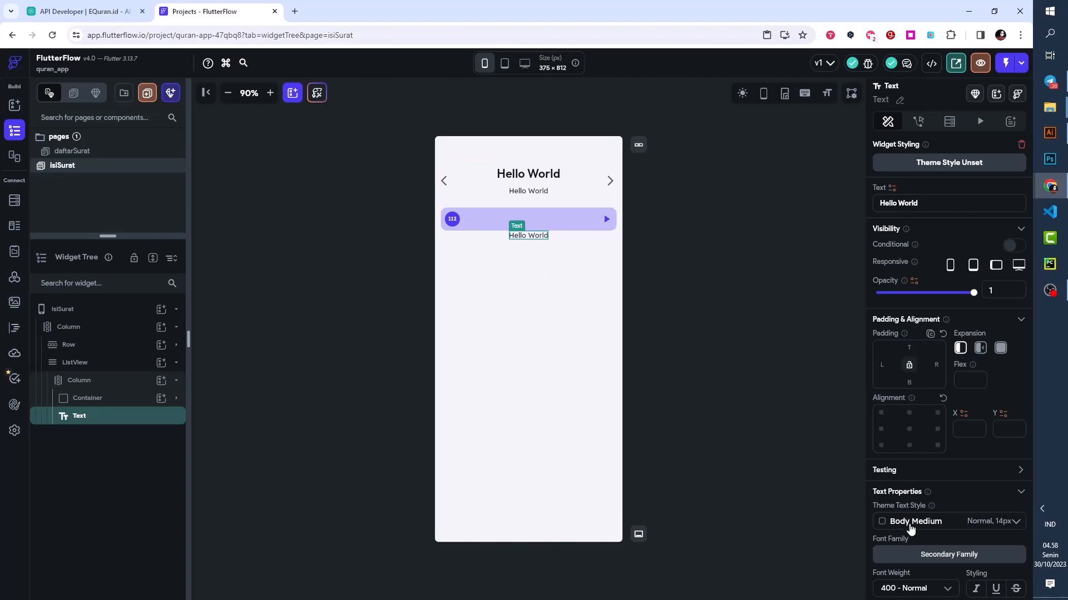
click(925, 526)
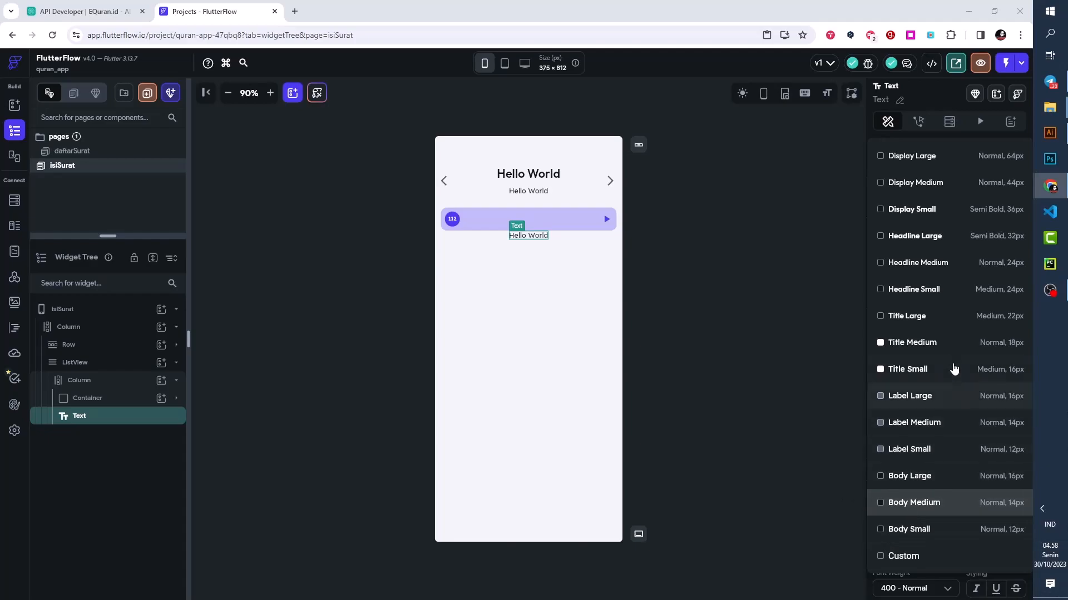
click(944, 295)
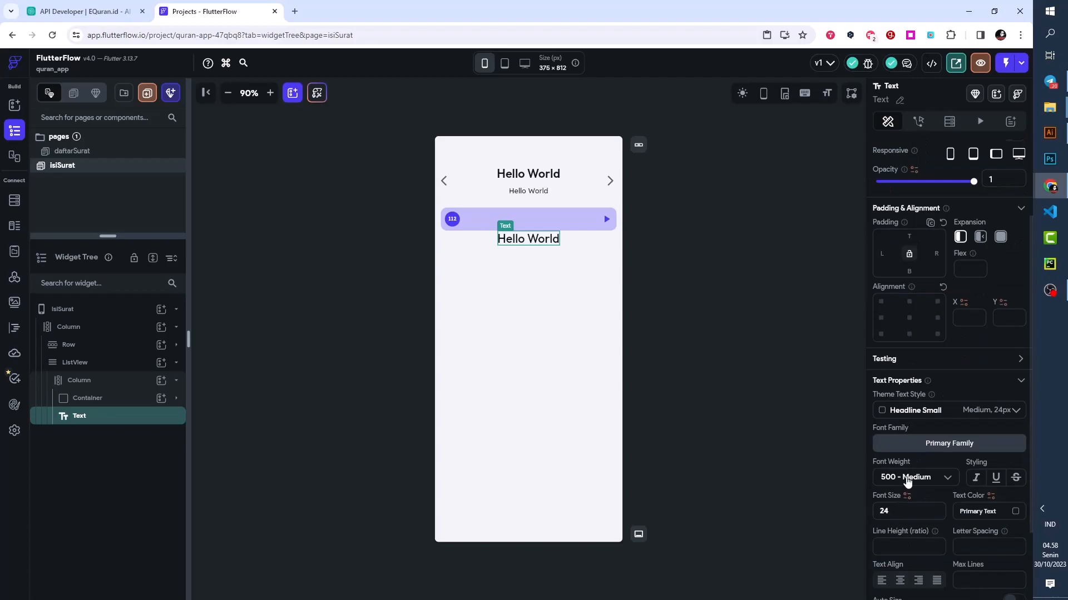
- Set the verse Text below the Accent 1 Container to 600 - Semi Bold weight and the Amiri font family
click(908, 478)
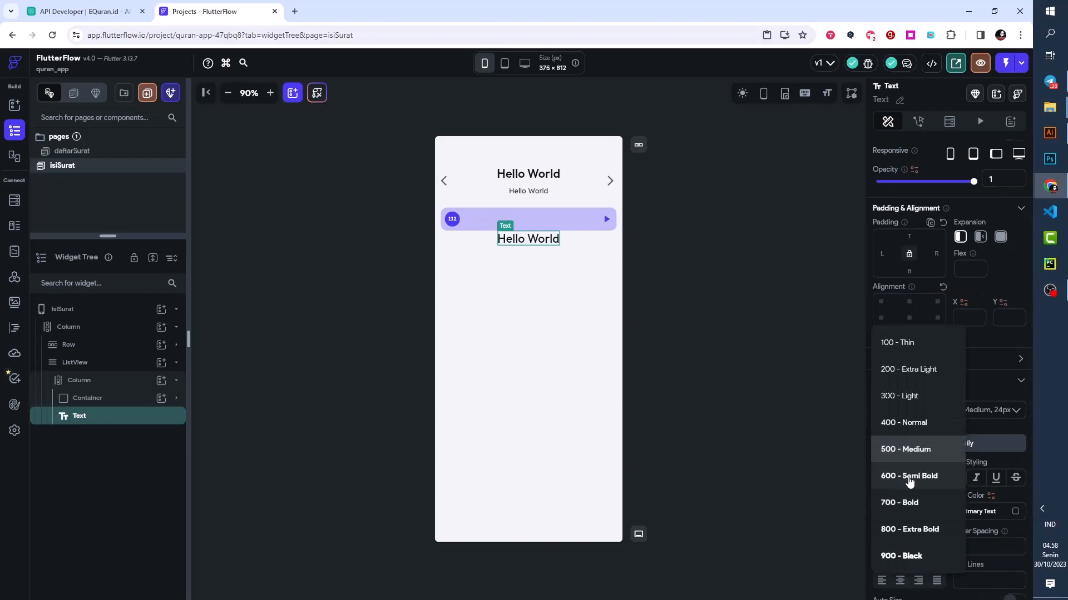
click(905, 476)
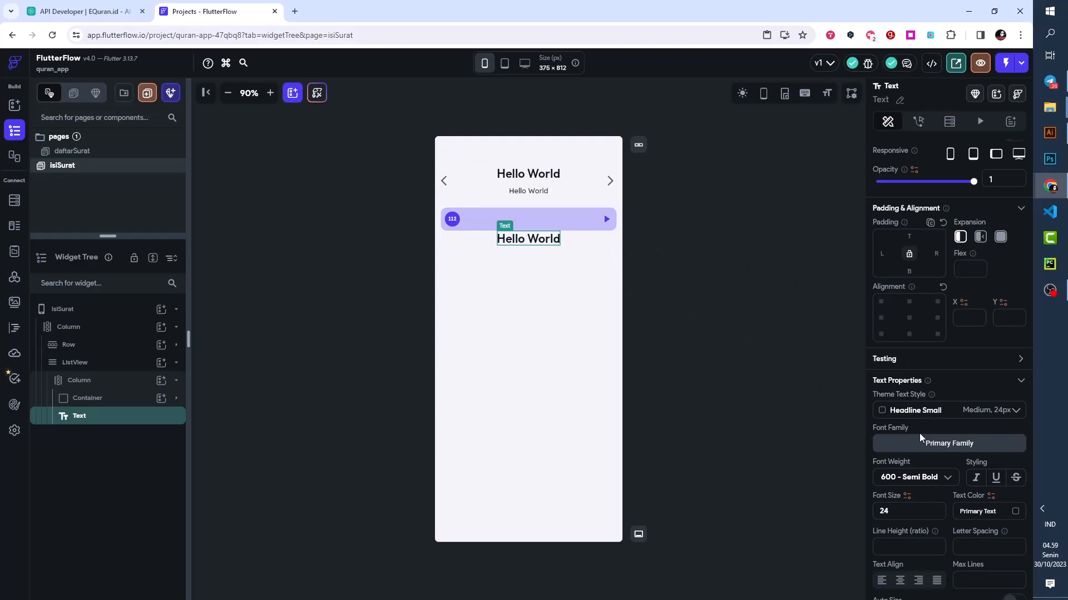
click(912, 449)
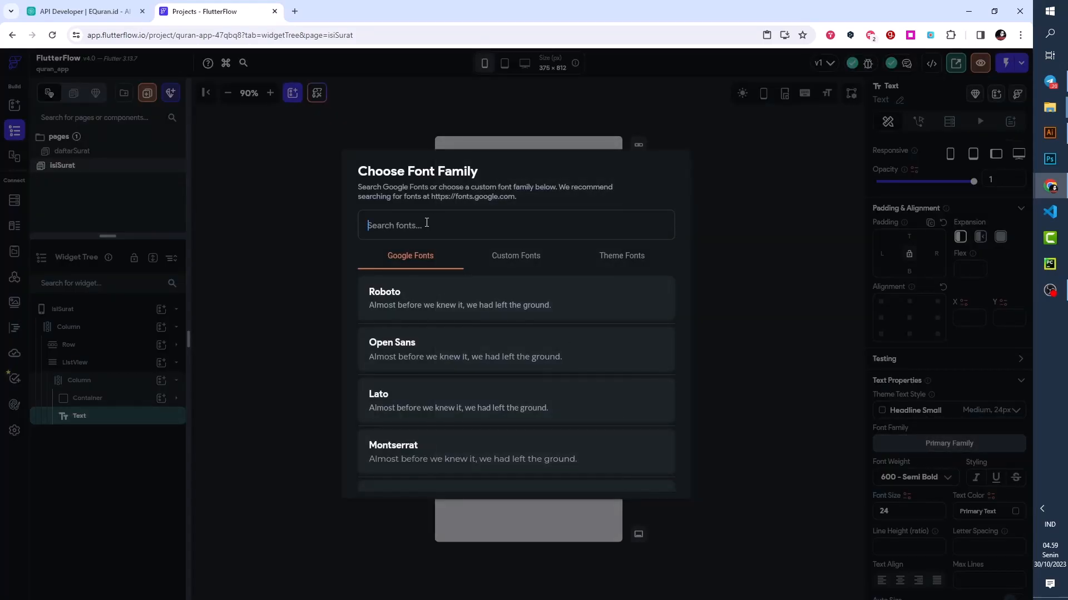
text(Ami)
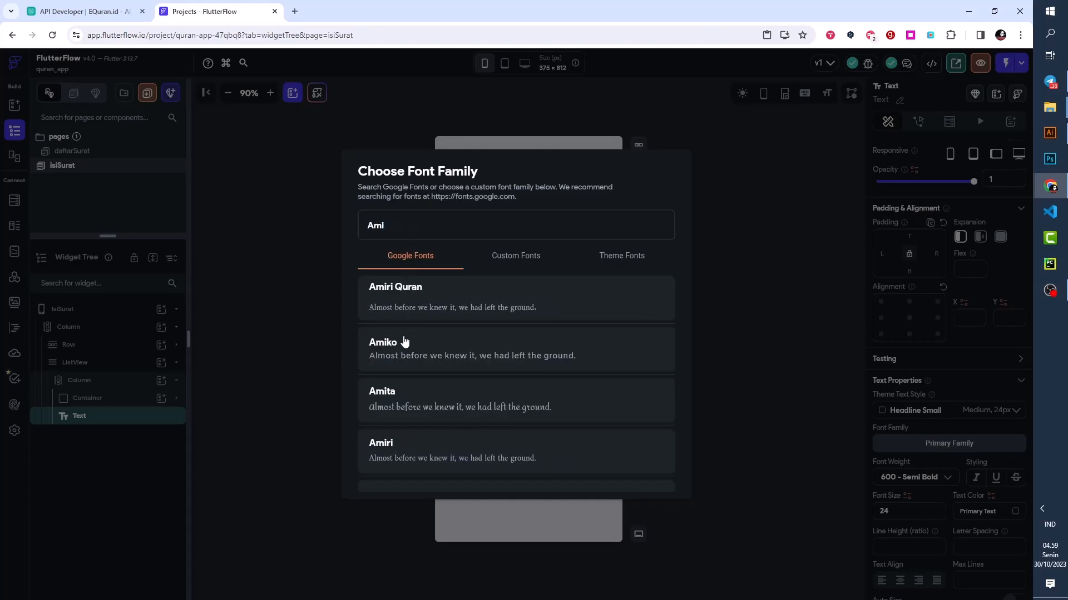
text(ri)
click(405, 301)
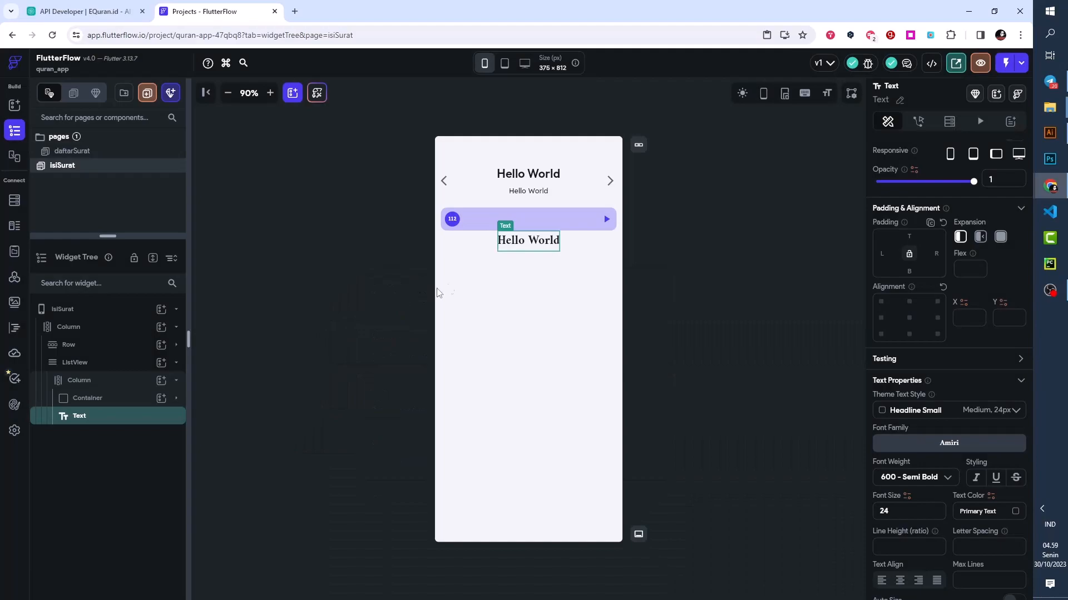
- Set the ListView's Column cross axis alignment to End and give the Amiri Text a top padding of 24
click(92, 383)
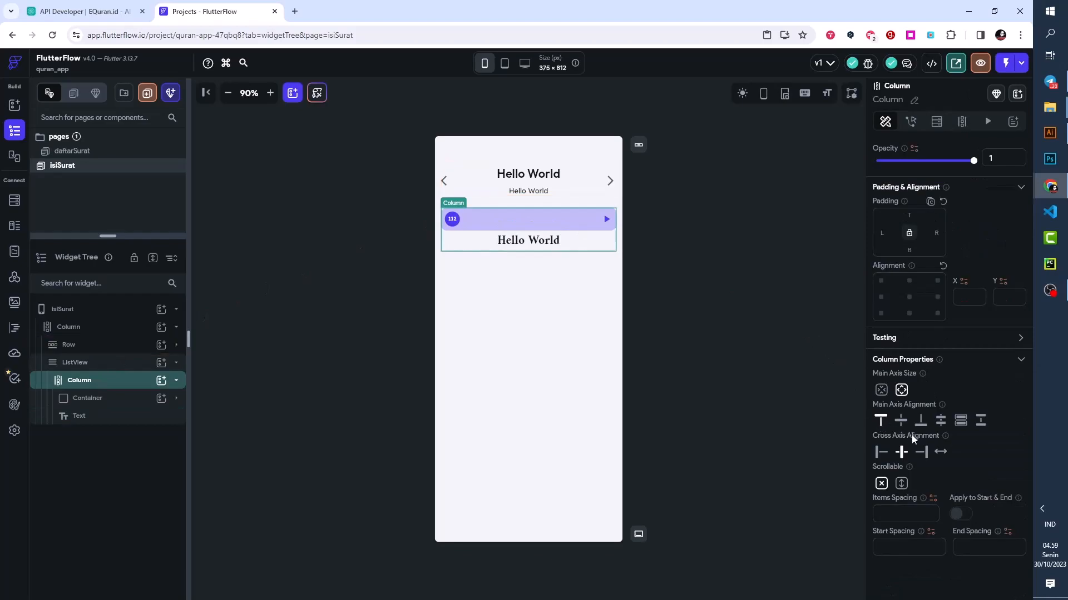
click(921, 452)
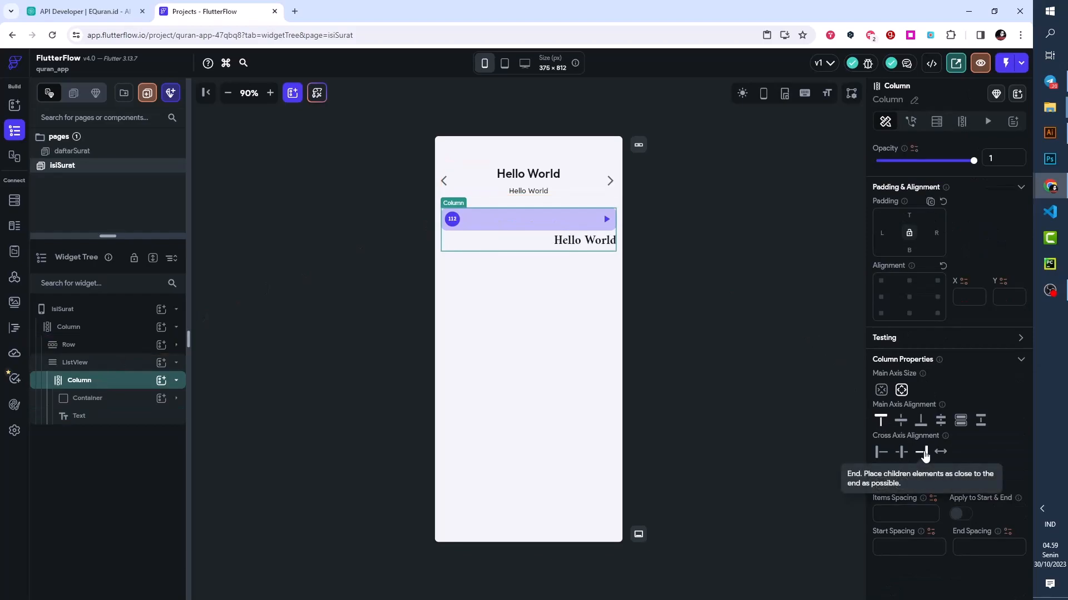
click(587, 249)
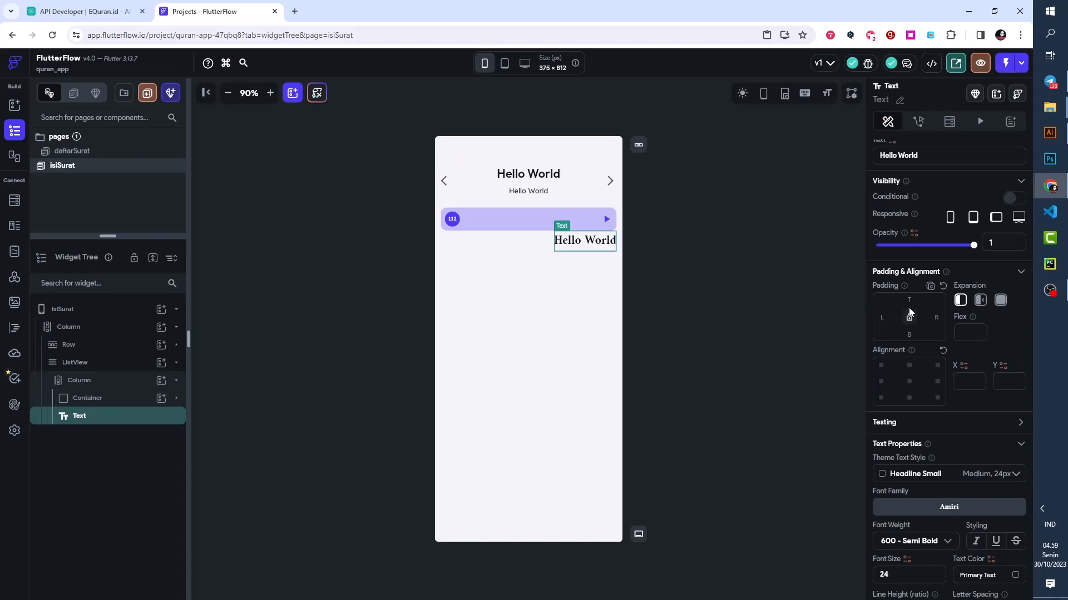
text(24)
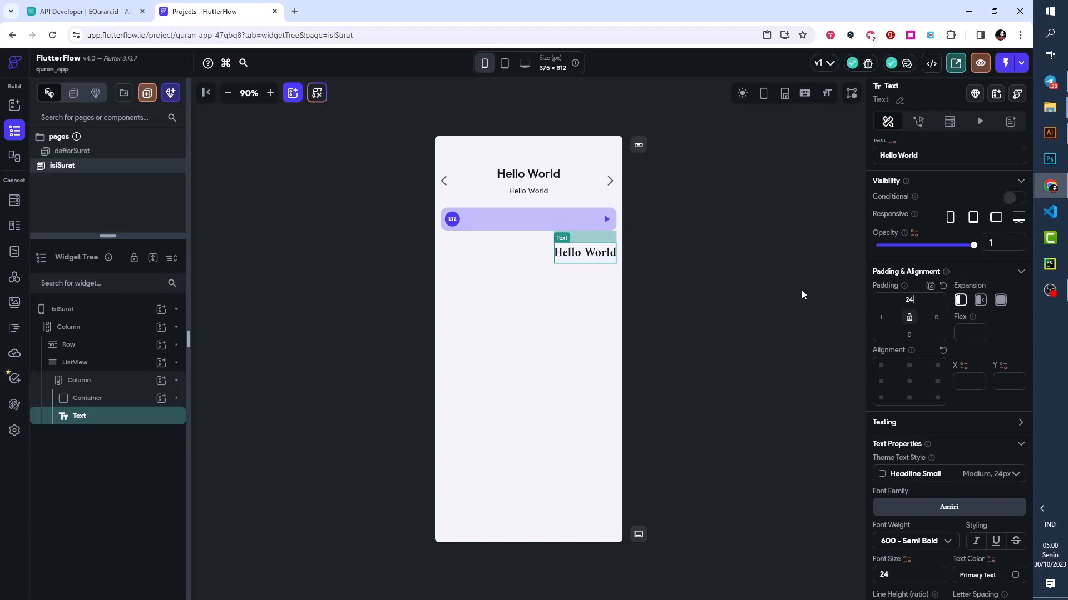
- Add a Container below the Amiri Text in the ListView's Column with a height of 1 px and infinite width
click(164, 381)
click(165, 384)
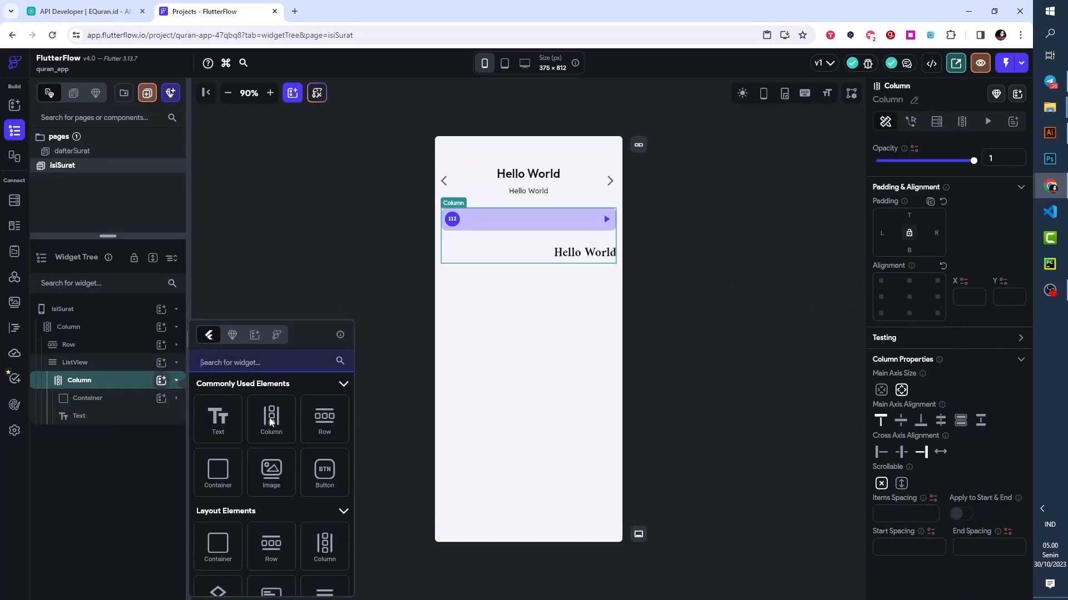
click(218, 471)
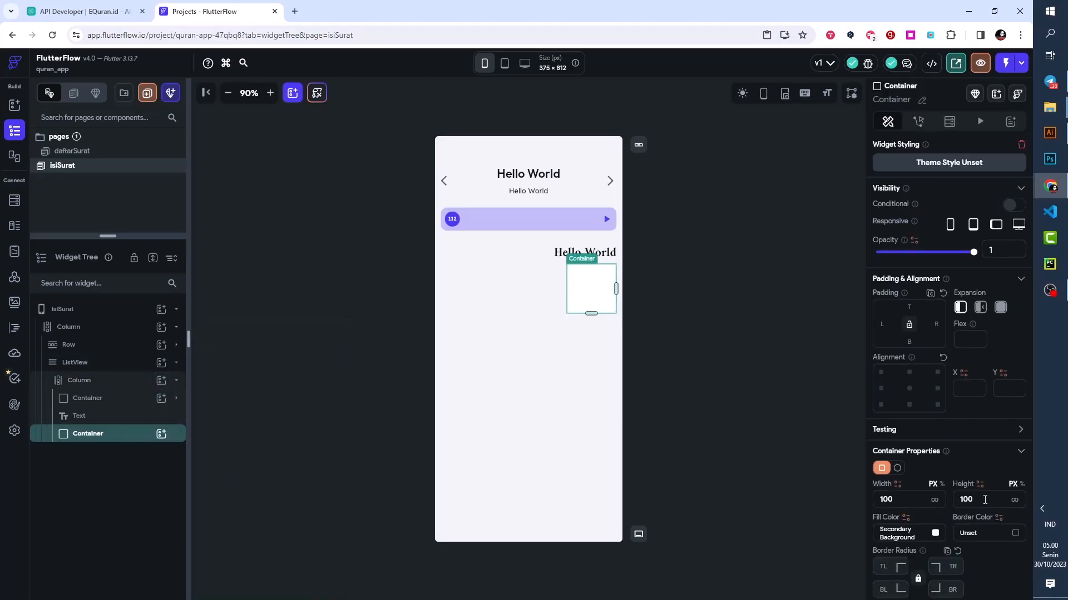
double_click(973, 499)
text(1)
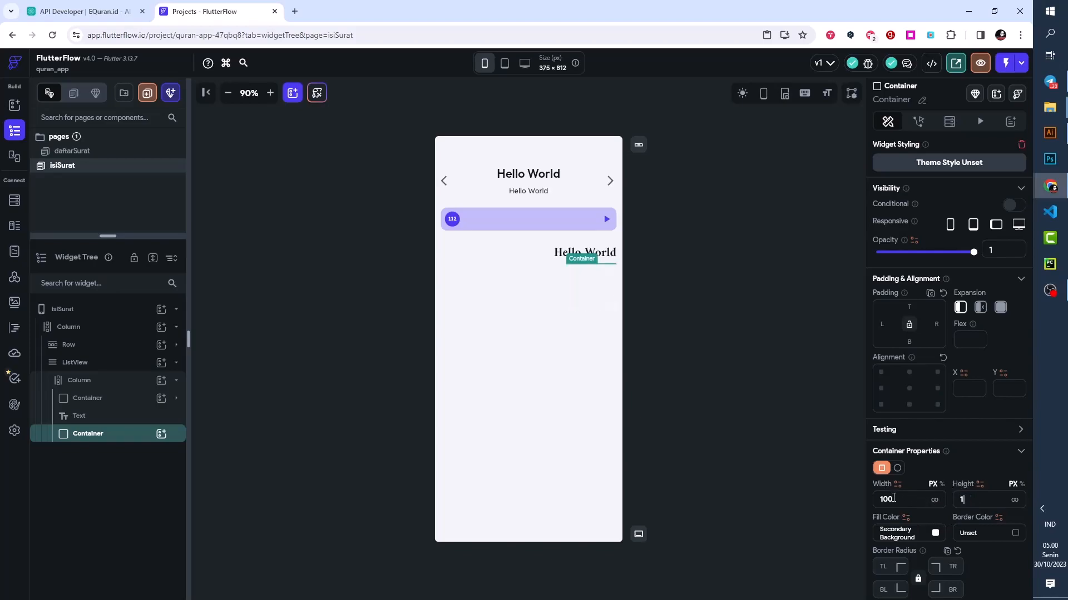
click(935, 500)
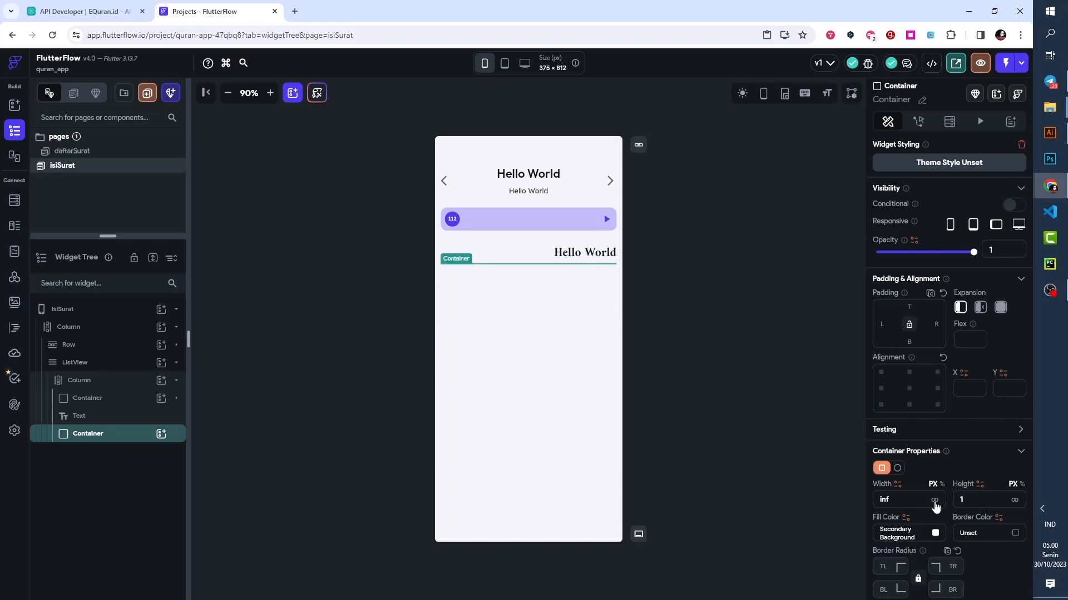
- Fill the 1 px divider Container with the Alternate theme color and give it a top padding of 12
click(935, 533)
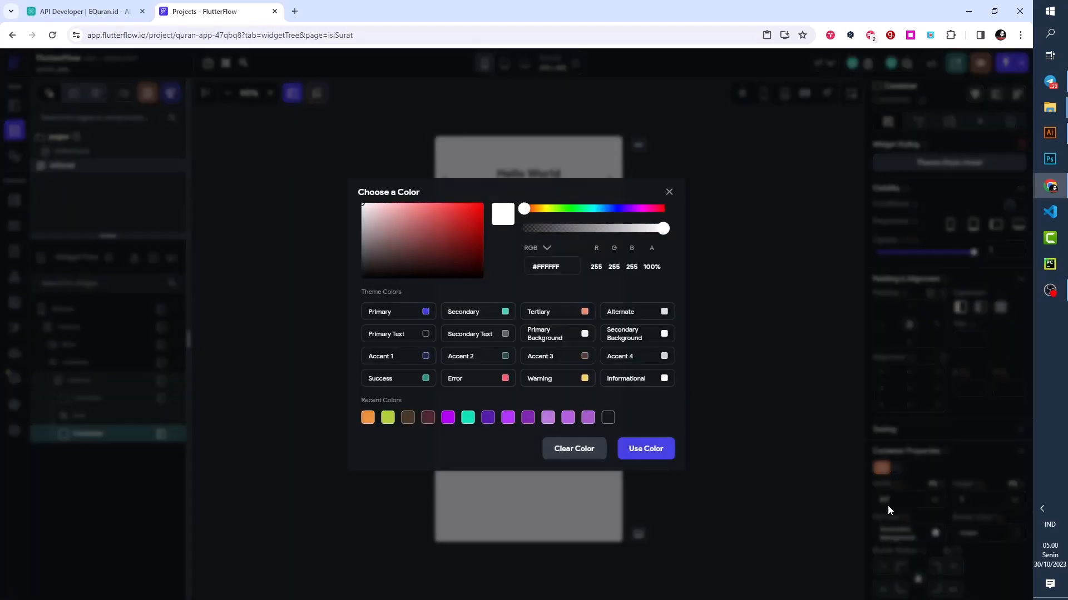
click(664, 312)
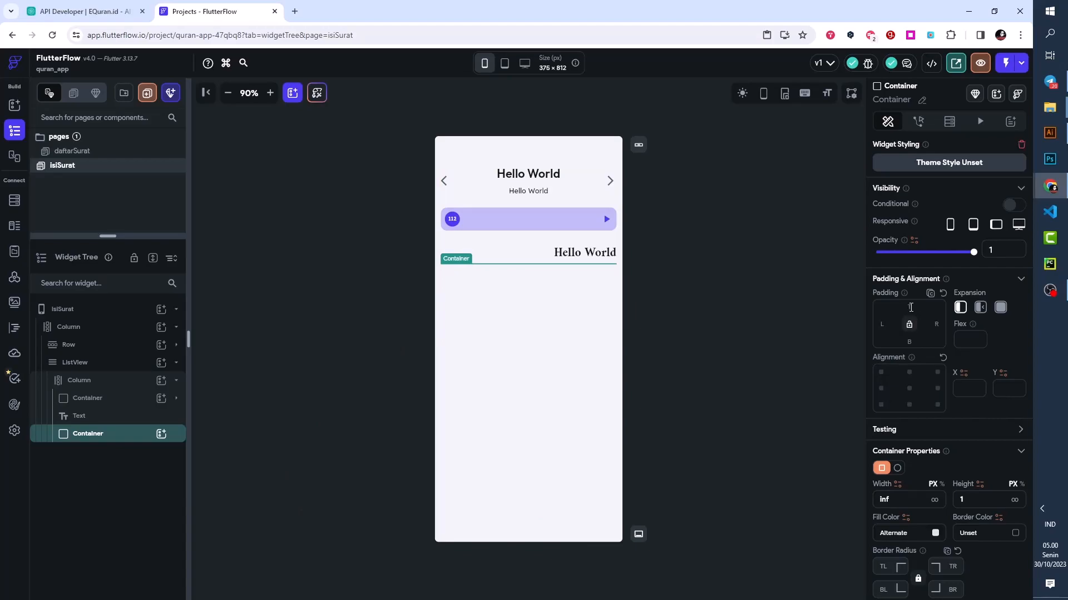
click(910, 308)
text(12)
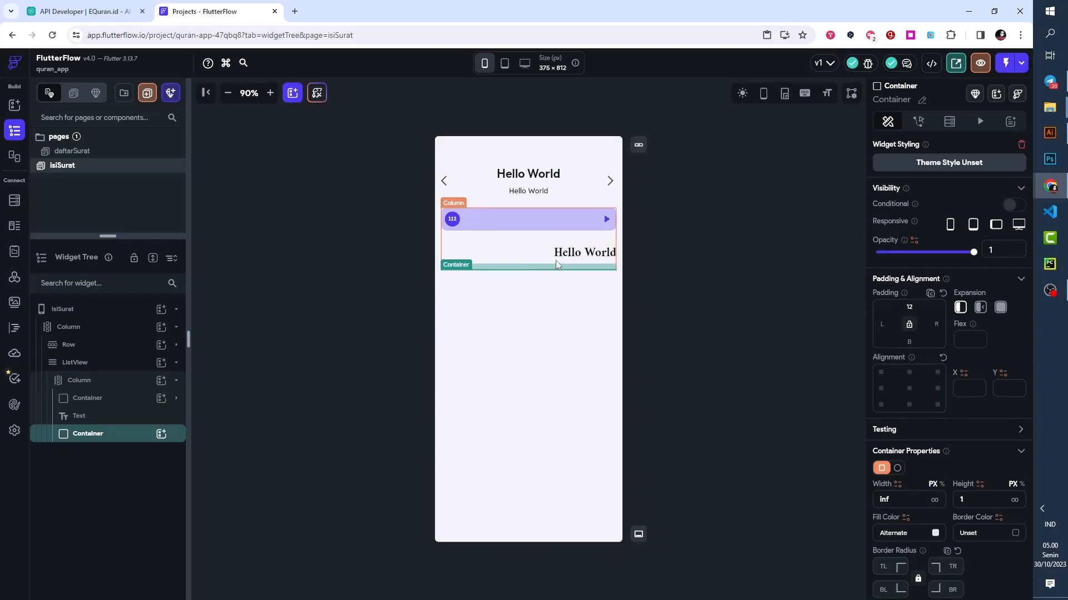
click(723, 288)
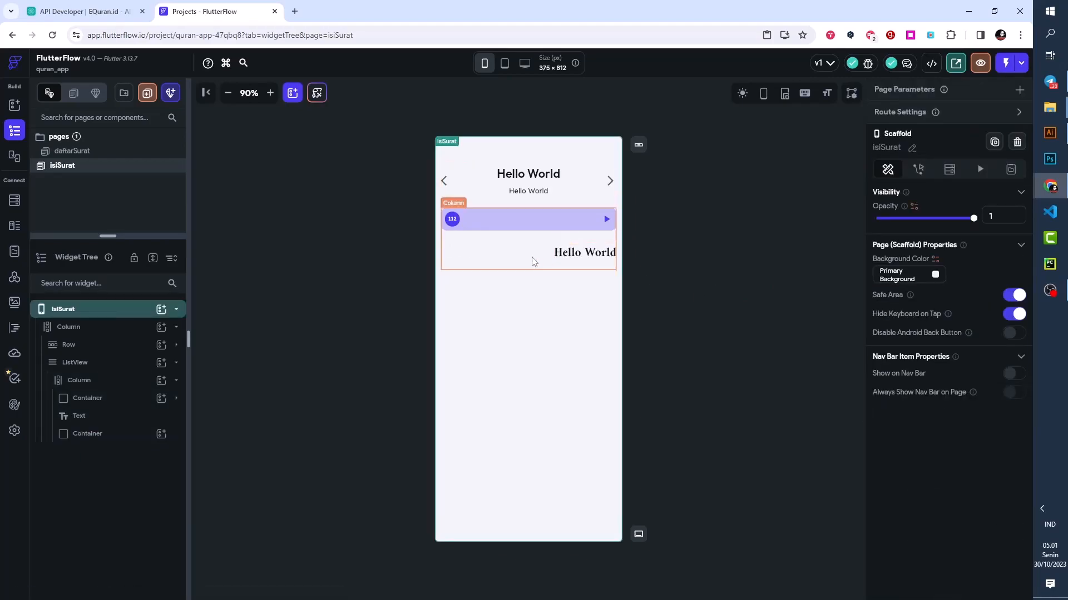
- Add a Text widget below the divider in the ListView's Column and give it a top padding of 12
click(98, 380)
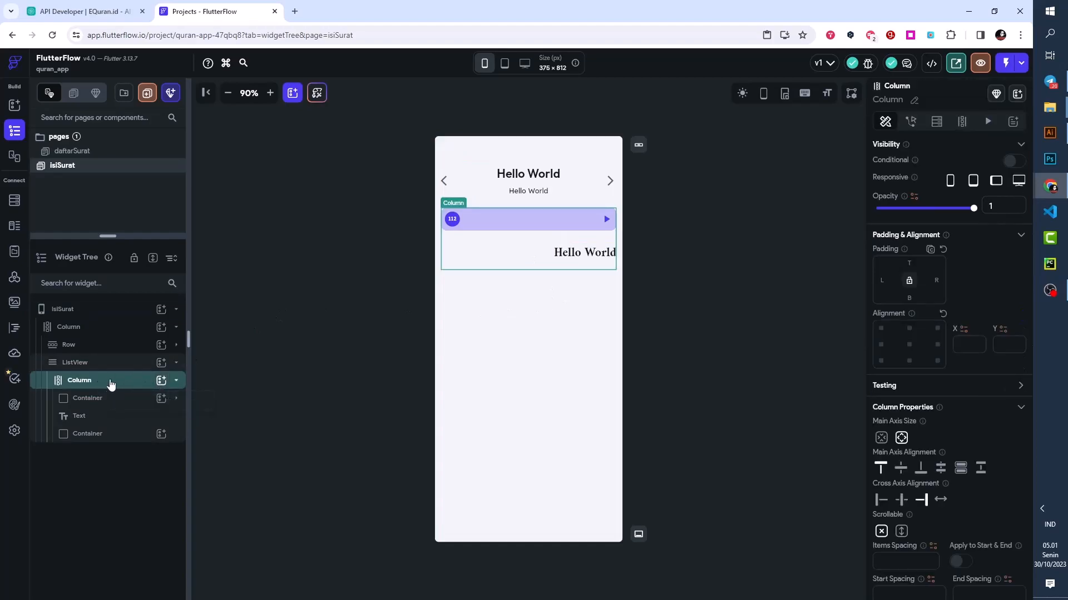
click(160, 382)
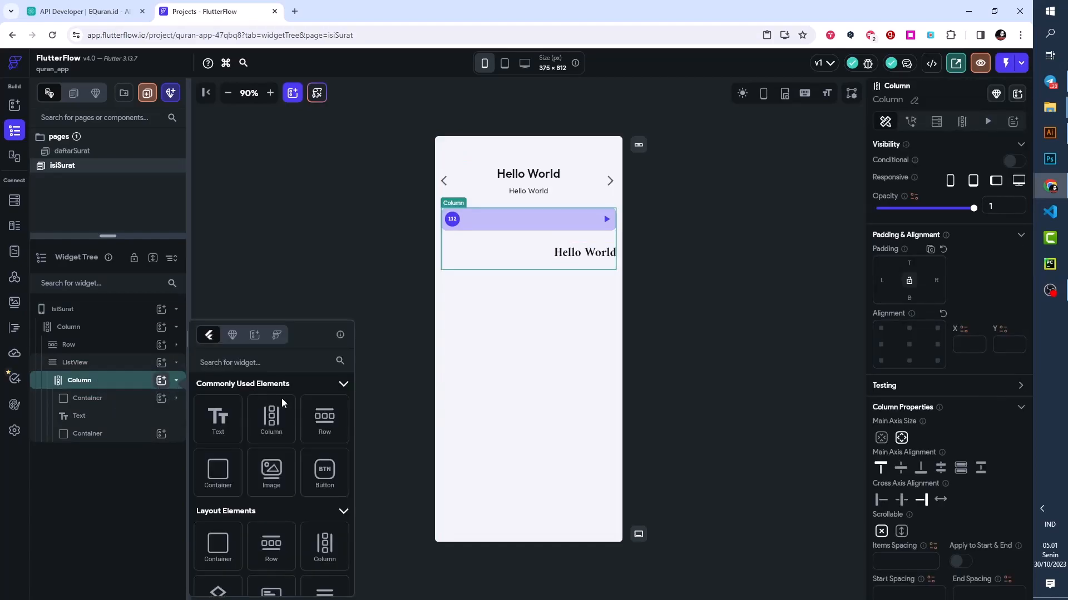
click(218, 420)
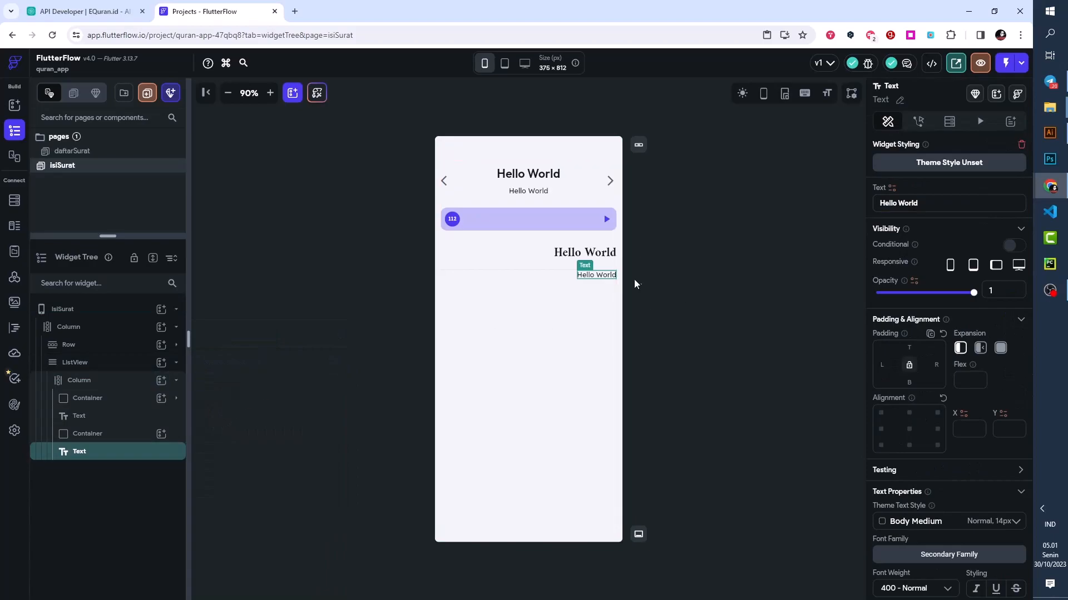
click(914, 349)
text(12)
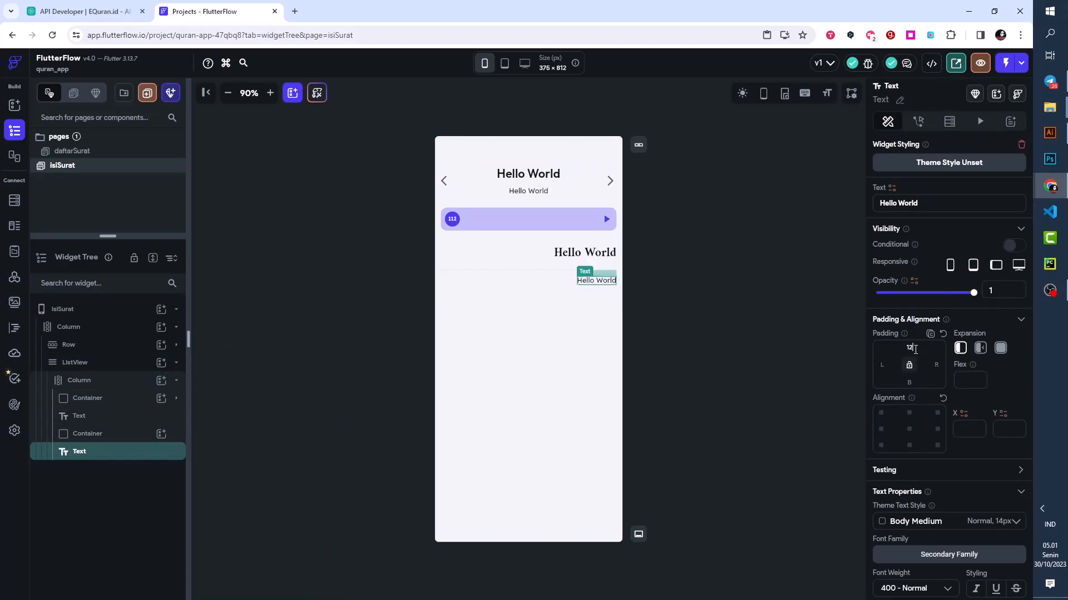
click(661, 281)
click(603, 288)
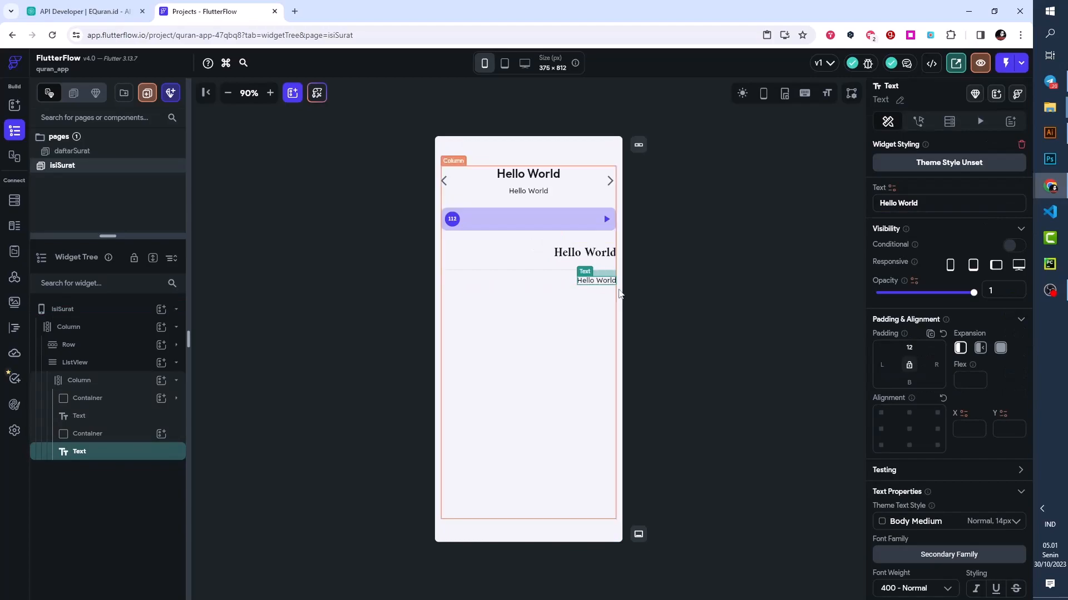
- Set the Text below the divider to font size 12 and 500 - Medium weight
scroll(926, 364, down, 2)
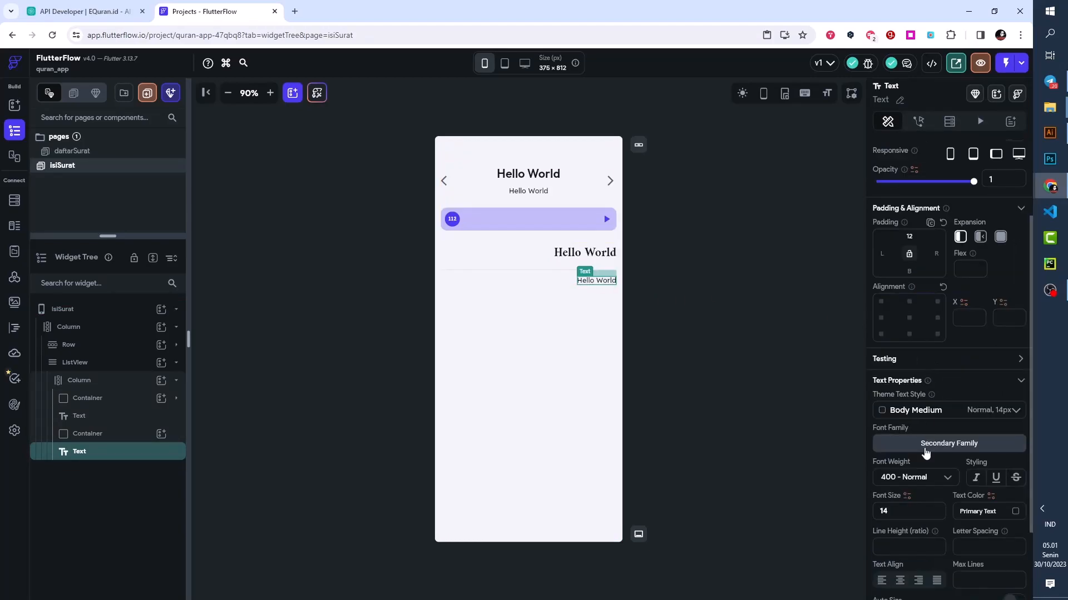
click(884, 510)
text(12)
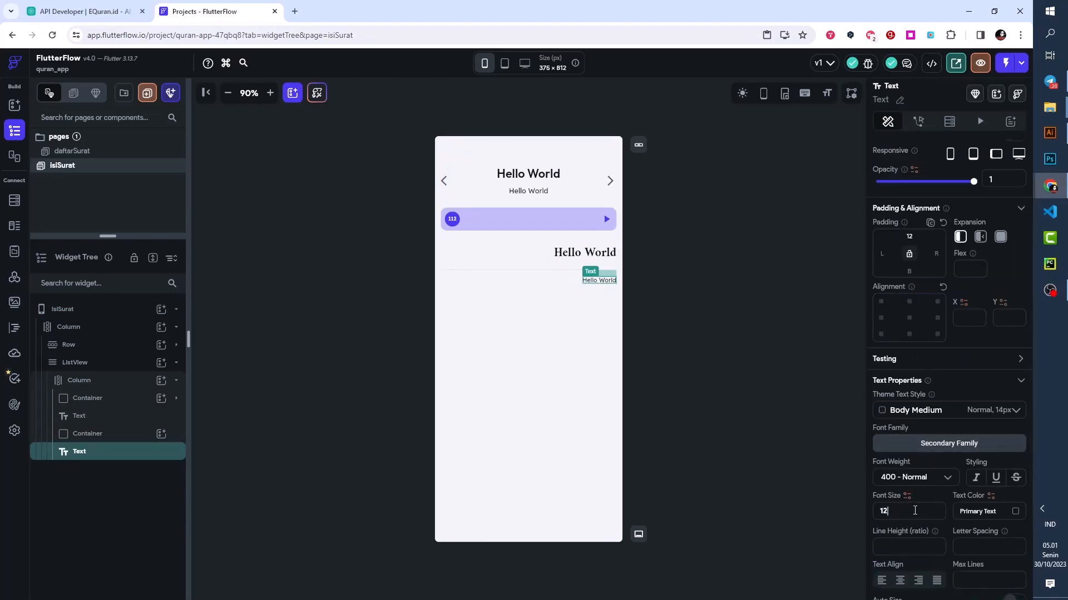
click(918, 479)
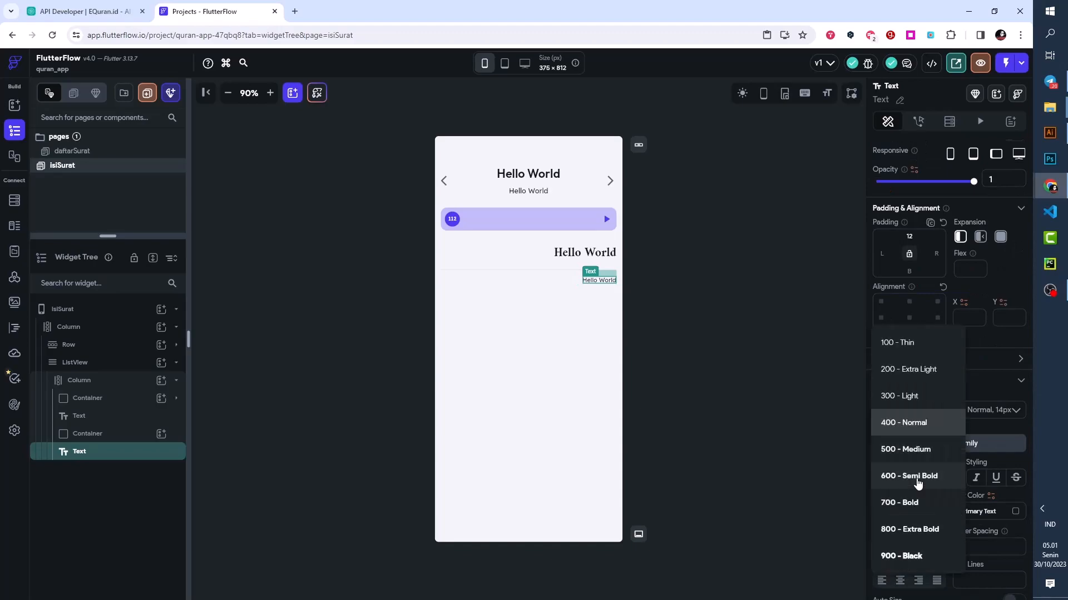
click(920, 450)
click(743, 308)
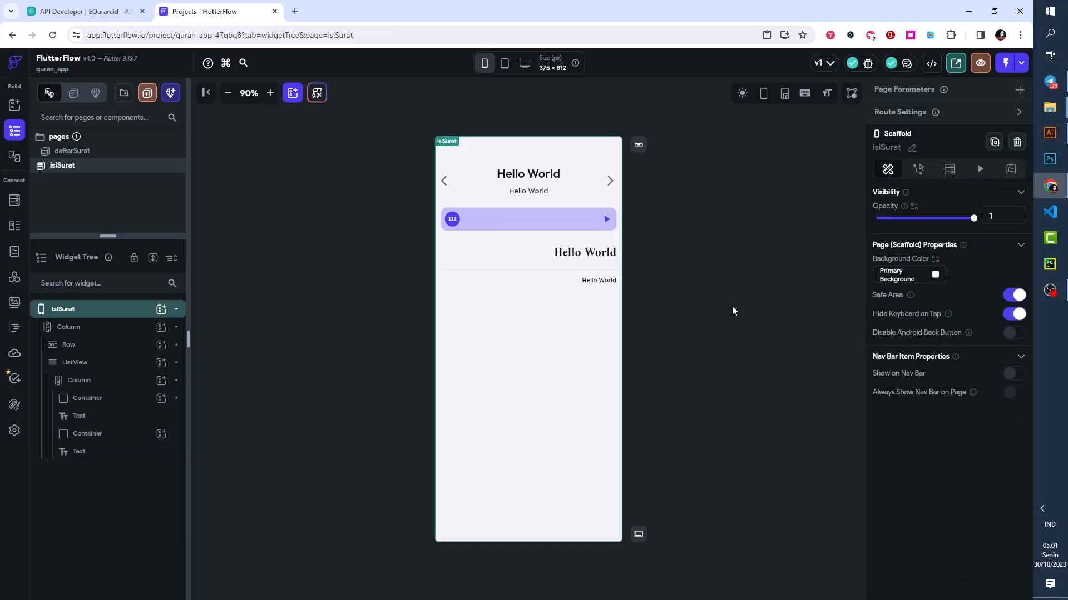
click(589, 270)
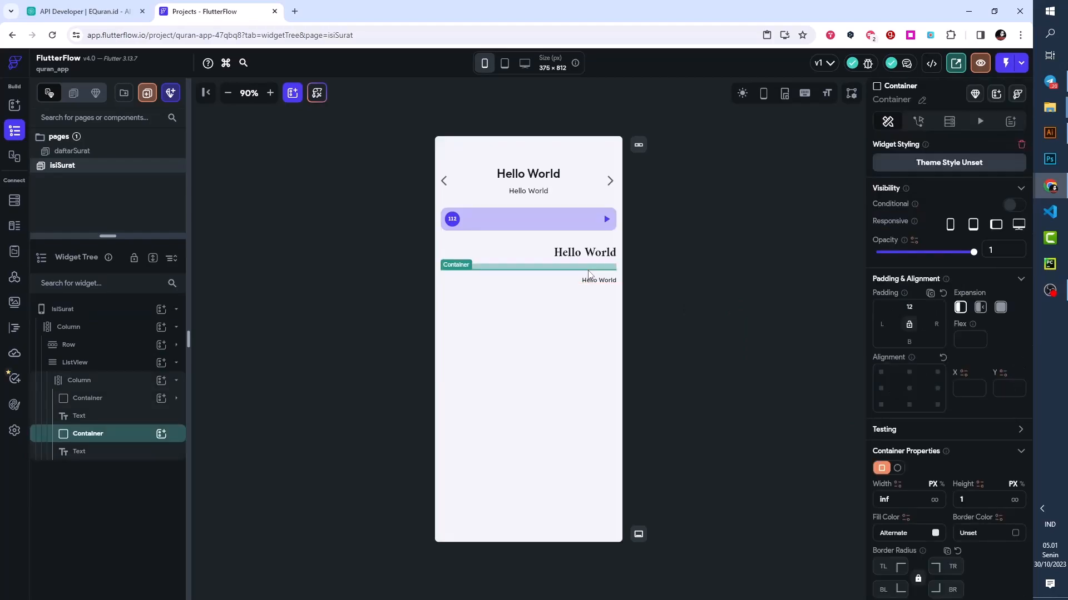
click(515, 248)
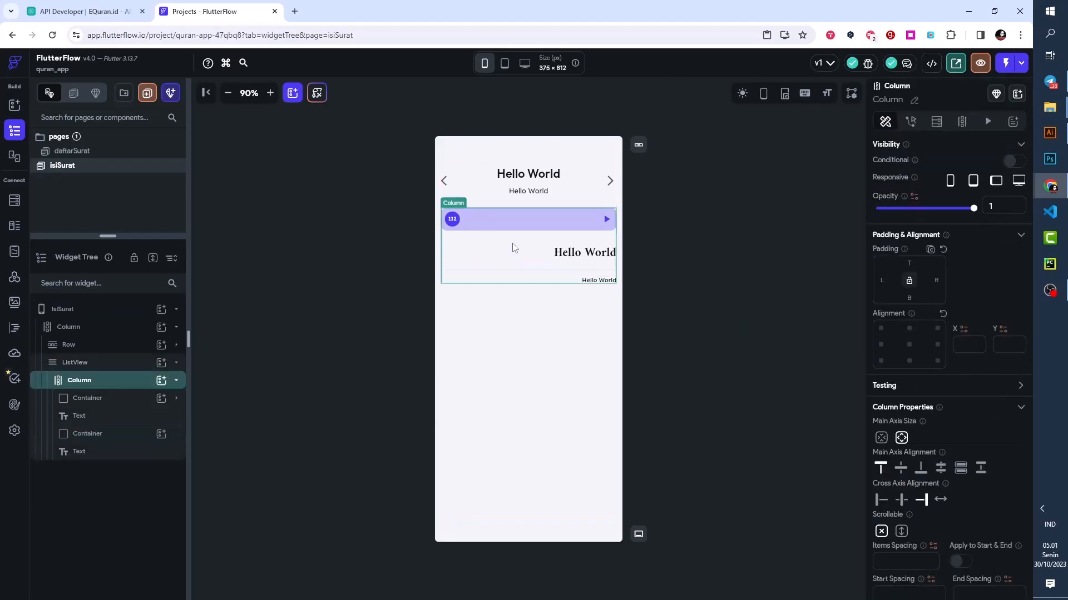
click(730, 261)
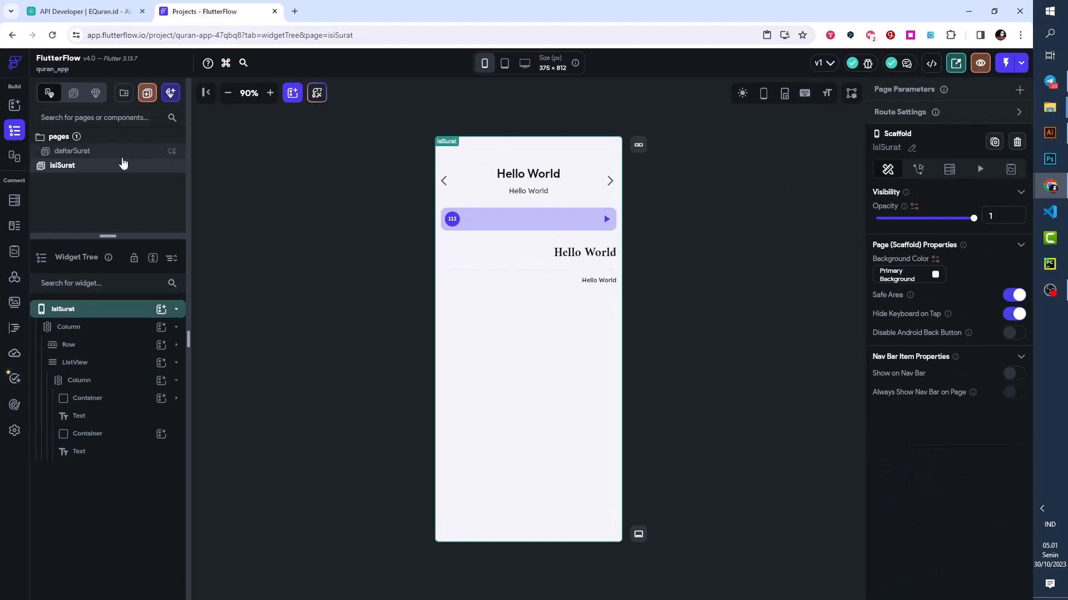
click(92, 157)
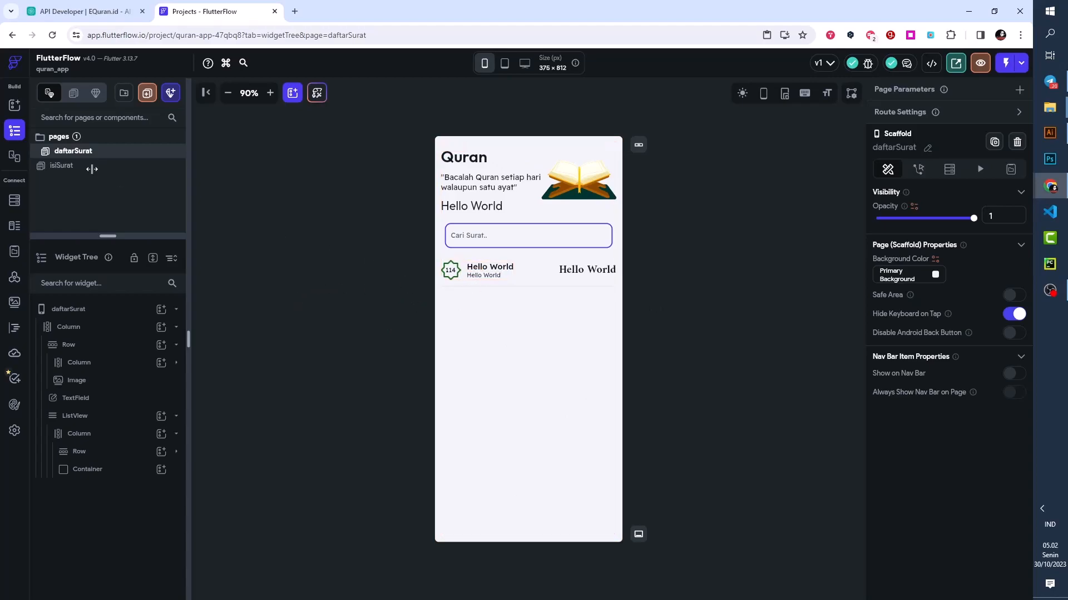
click(62, 166)
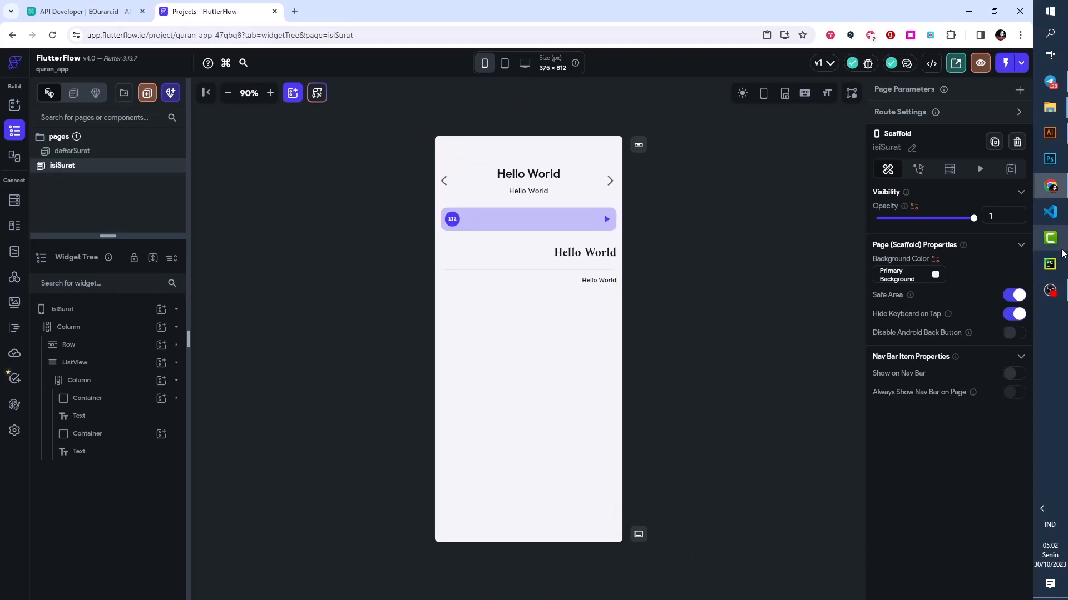
click(1050, 293)
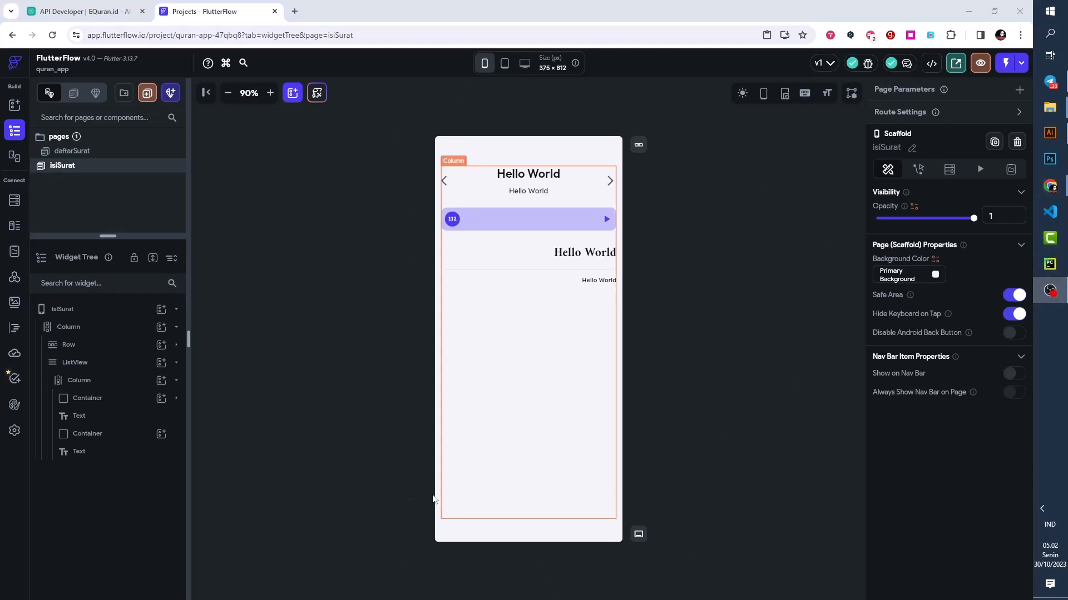